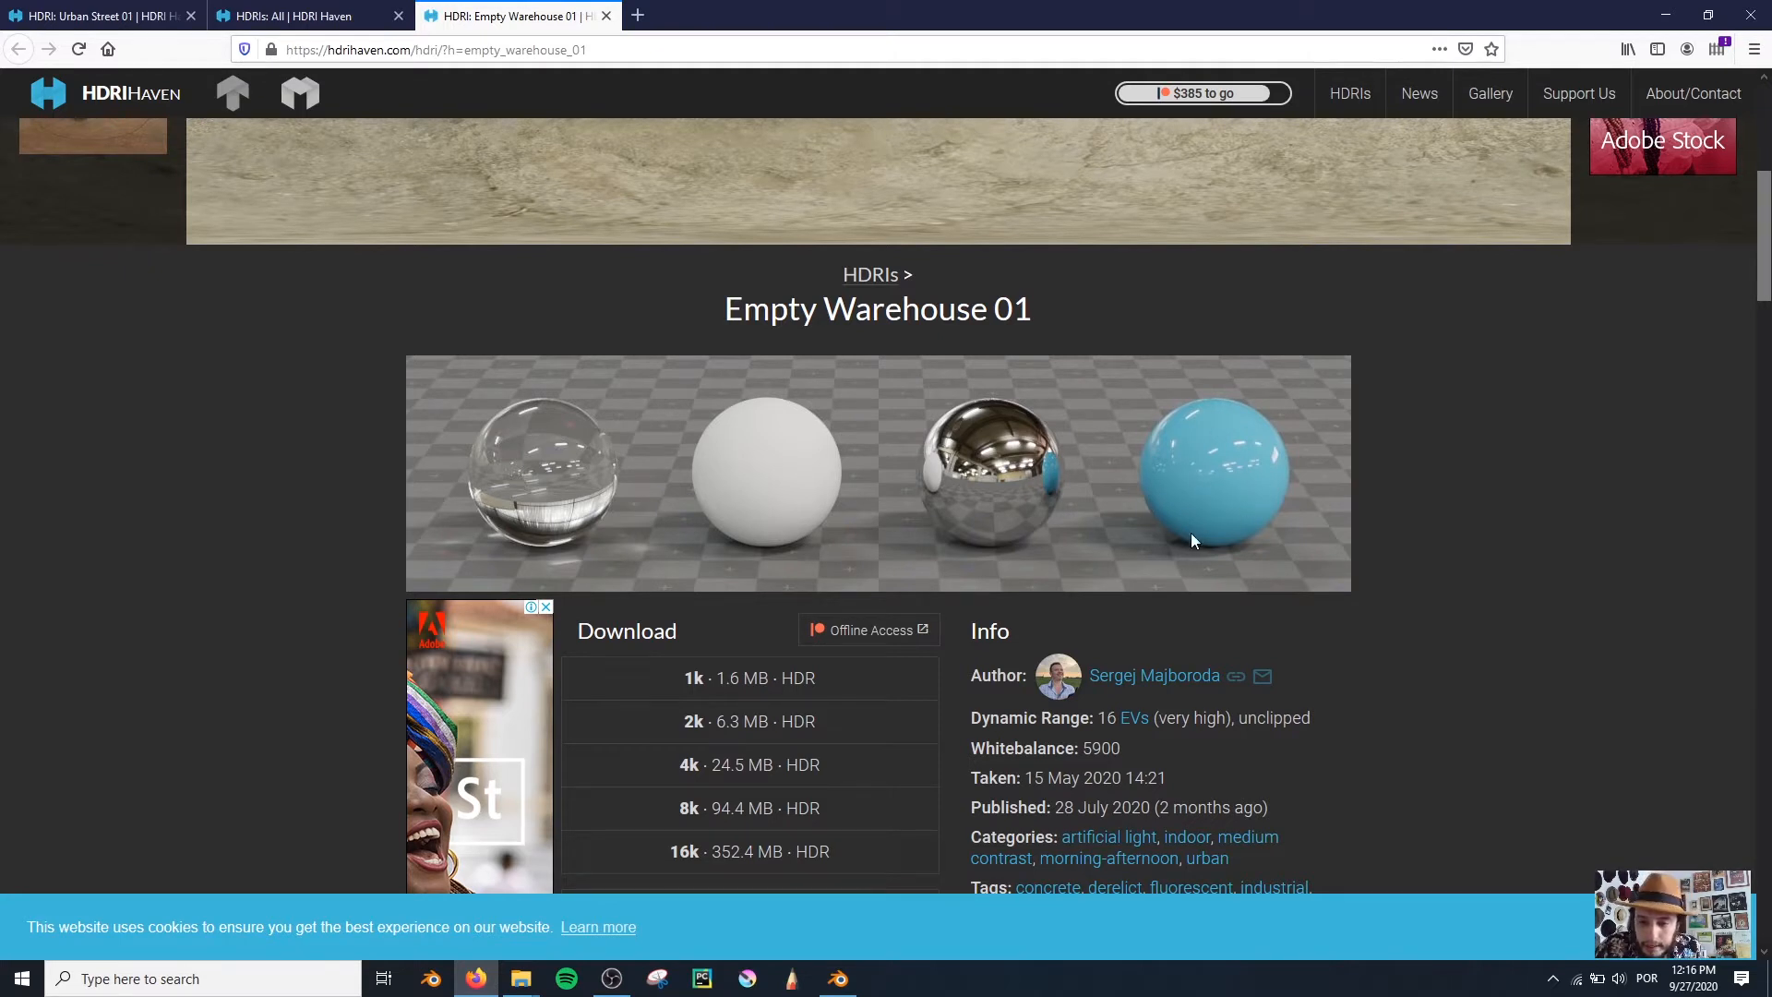
Step: Switch to Blender and examine the parked pickup and white car in the tracked footage at frame 151
scroll(1237, 505, up, 1)
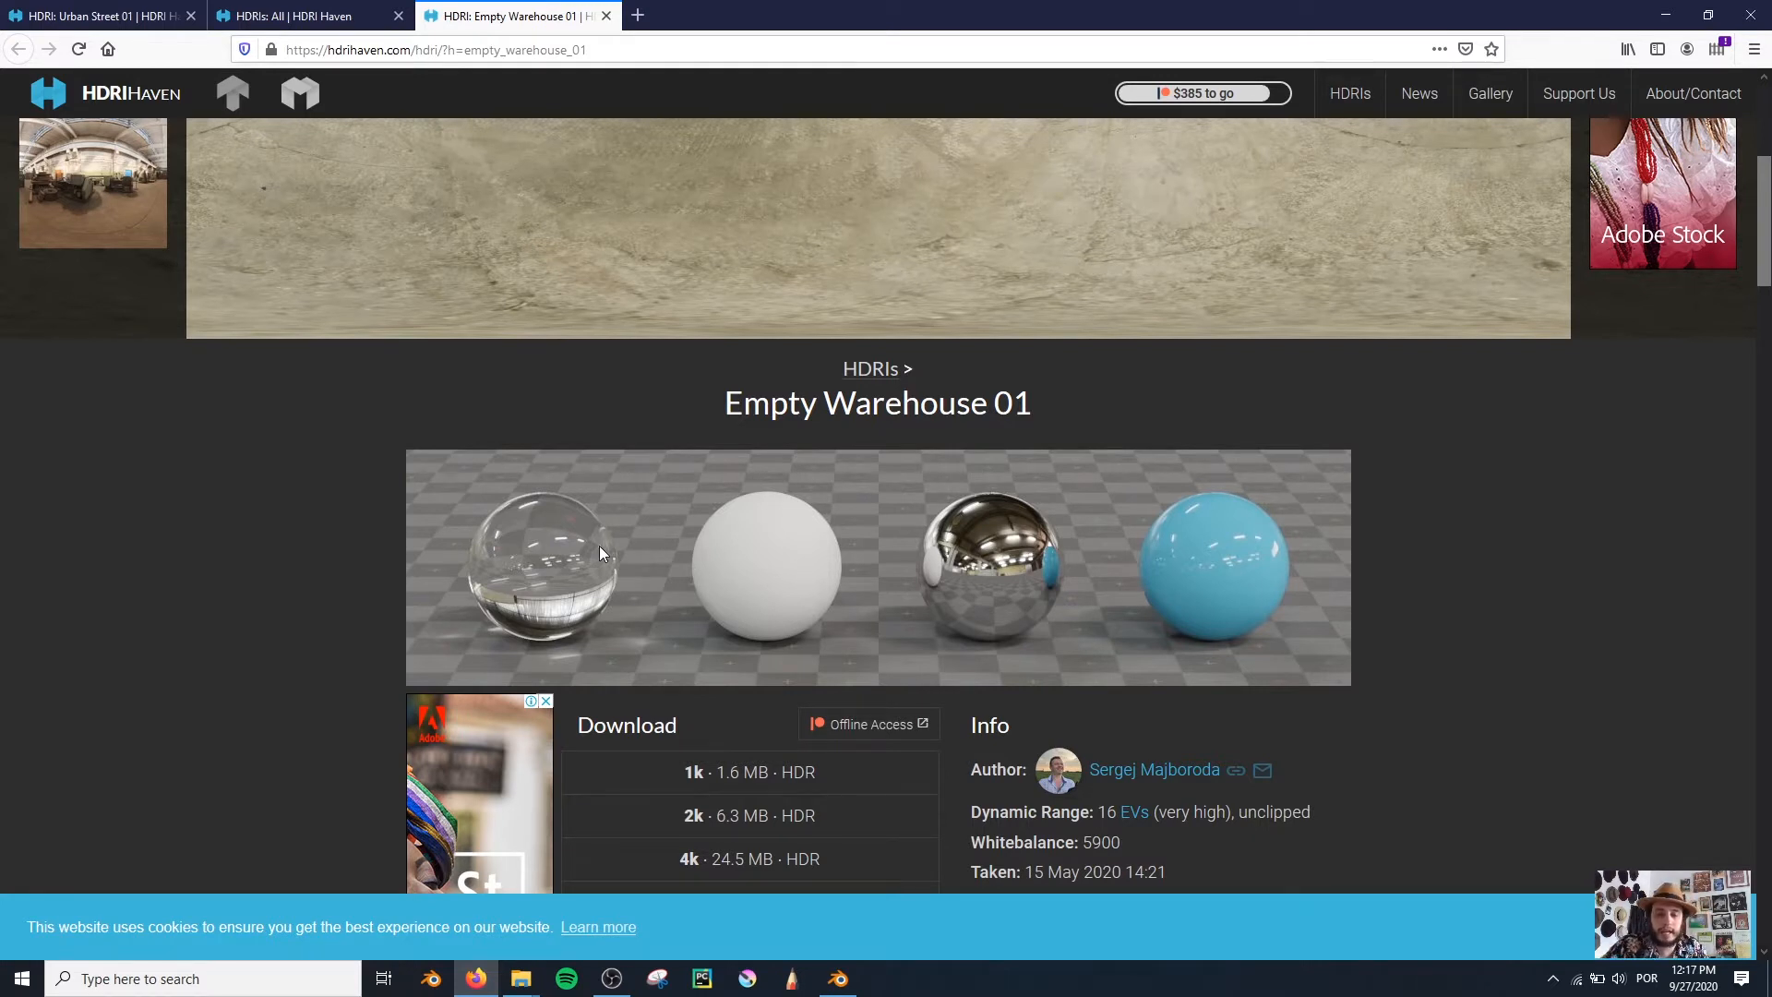
click(838, 978)
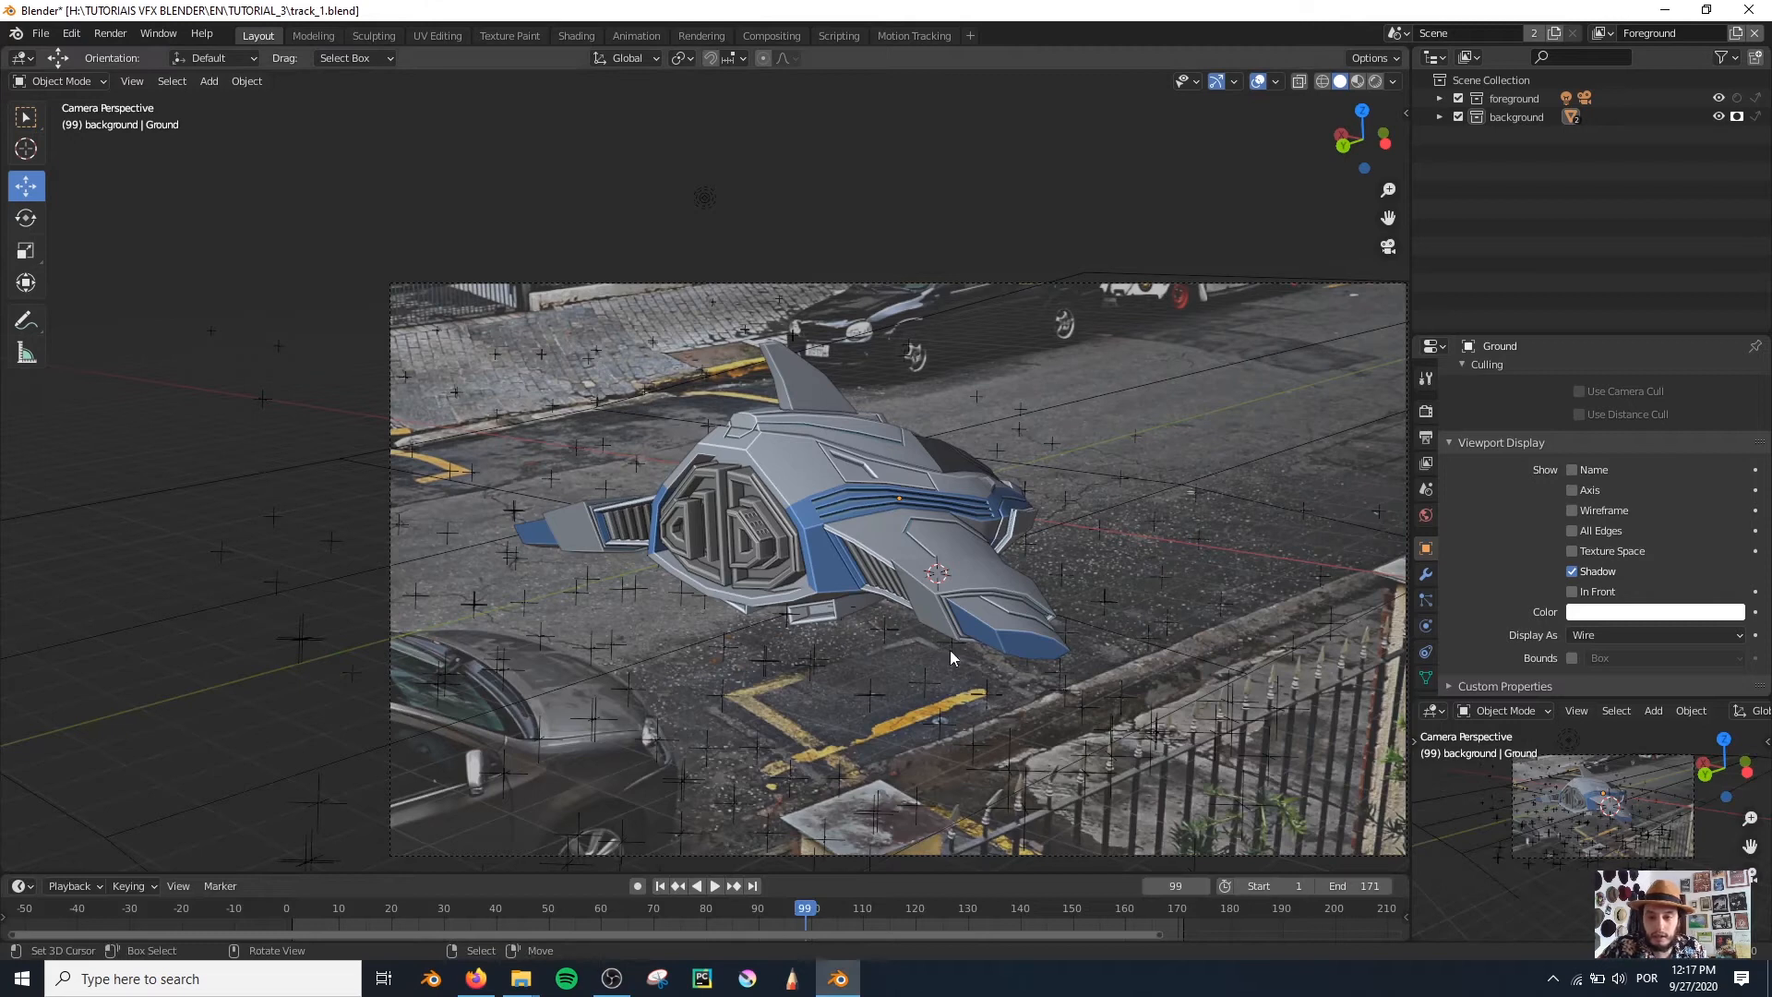
drag(814, 922, 1077, 943)
key(KP_0)
key(KP_0)
shift+middle_drag(1231, 409, 652, 544)
scroll(775, 503, up, 8)
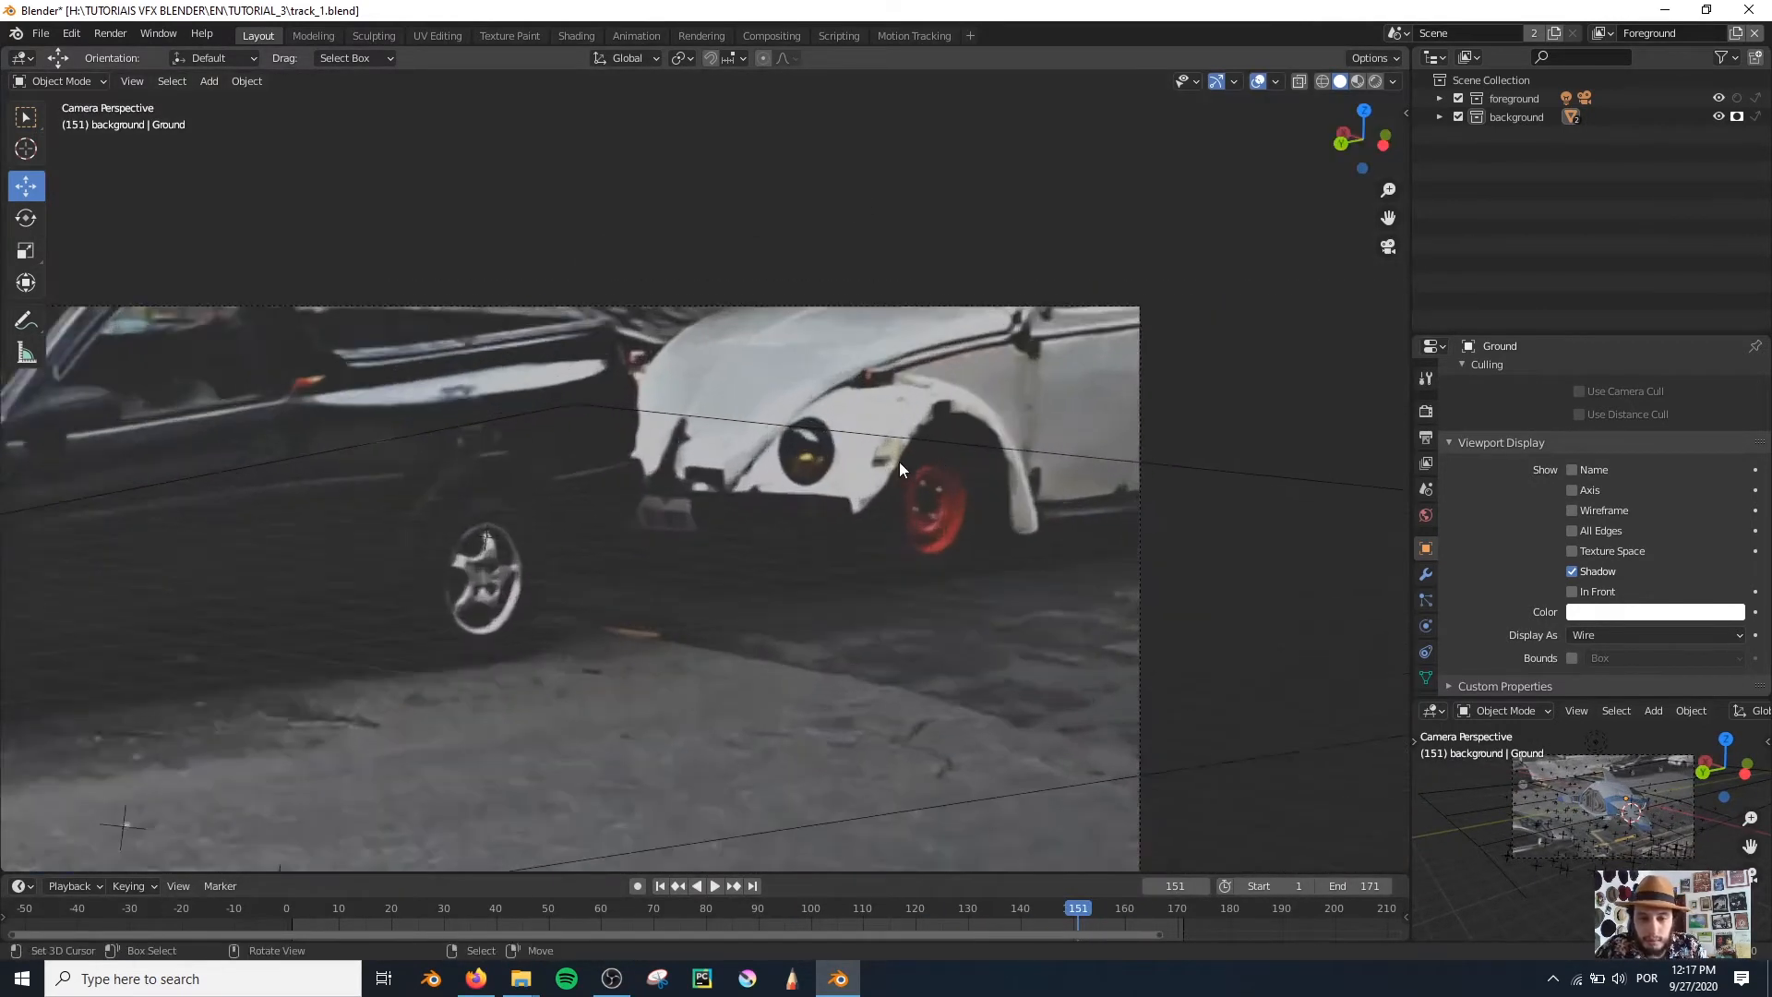
scroll(898, 462, up, 4)
scroll(899, 461, down, 3)
shift+middle_drag(894, 441, 784, 487)
scroll(784, 488, up, 2)
scroll(785, 488, down, 2)
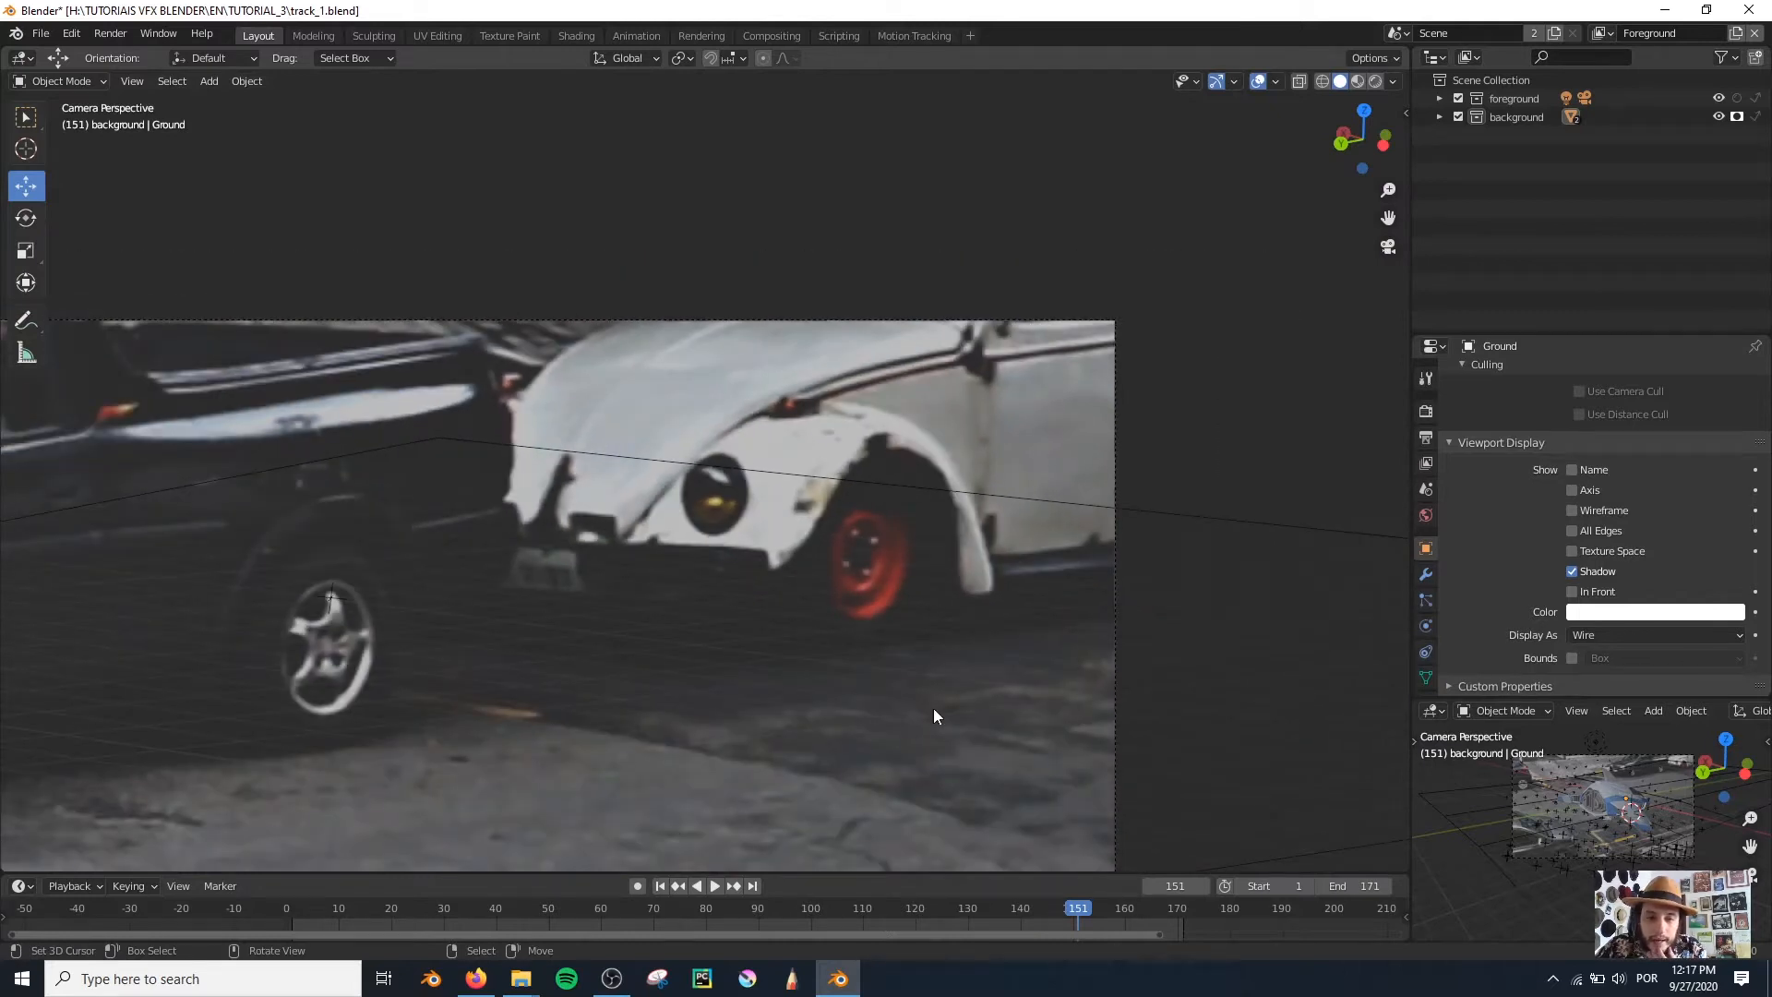
Step: Go to frame 146 and inspect the street lighting and the shadows beneath the cars in the camera view
drag(1076, 922, 1052, 922)
shift+middle_drag(546, 637, 535, 590)
shift+middle_drag(807, 434, 744, 554)
scroll(743, 553, down, 5)
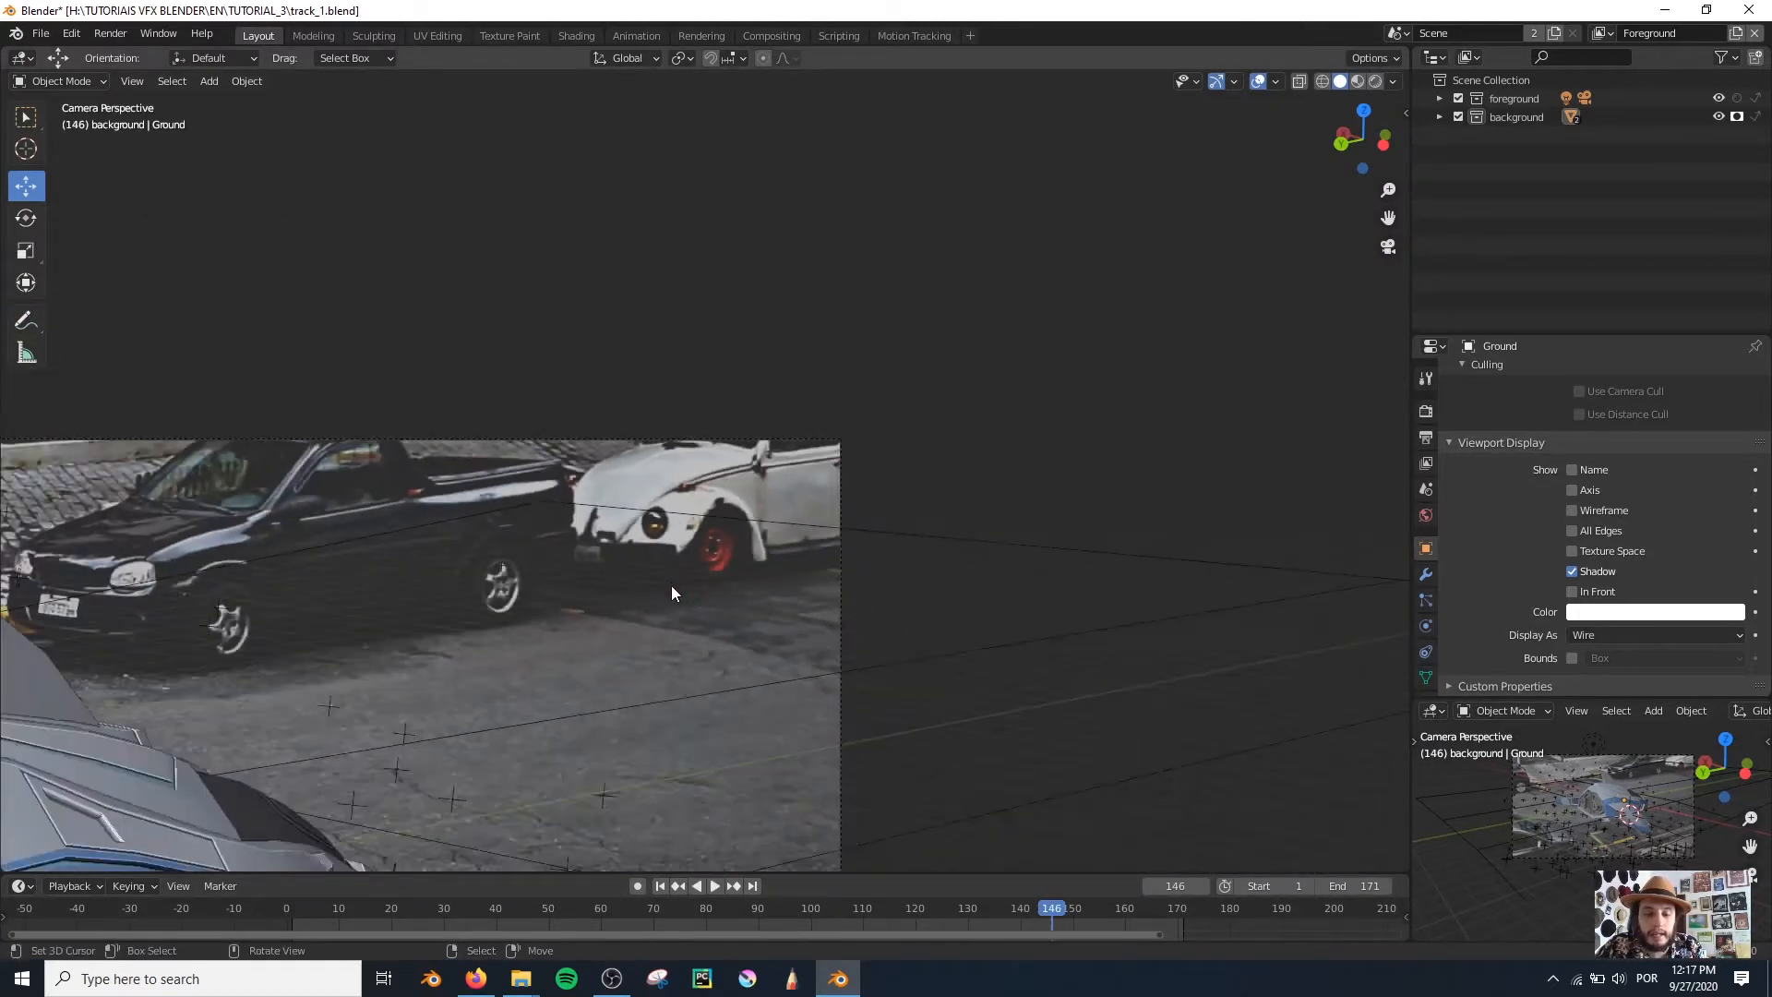
scroll(646, 598, down, 3)
shift+middle_drag(480, 676, 873, 456)
scroll(1095, 551, up, 4)
Step: Switch to the browser's Urban Street 01 page and look around its environment in the 360-degree preview
key(alt+Tab)
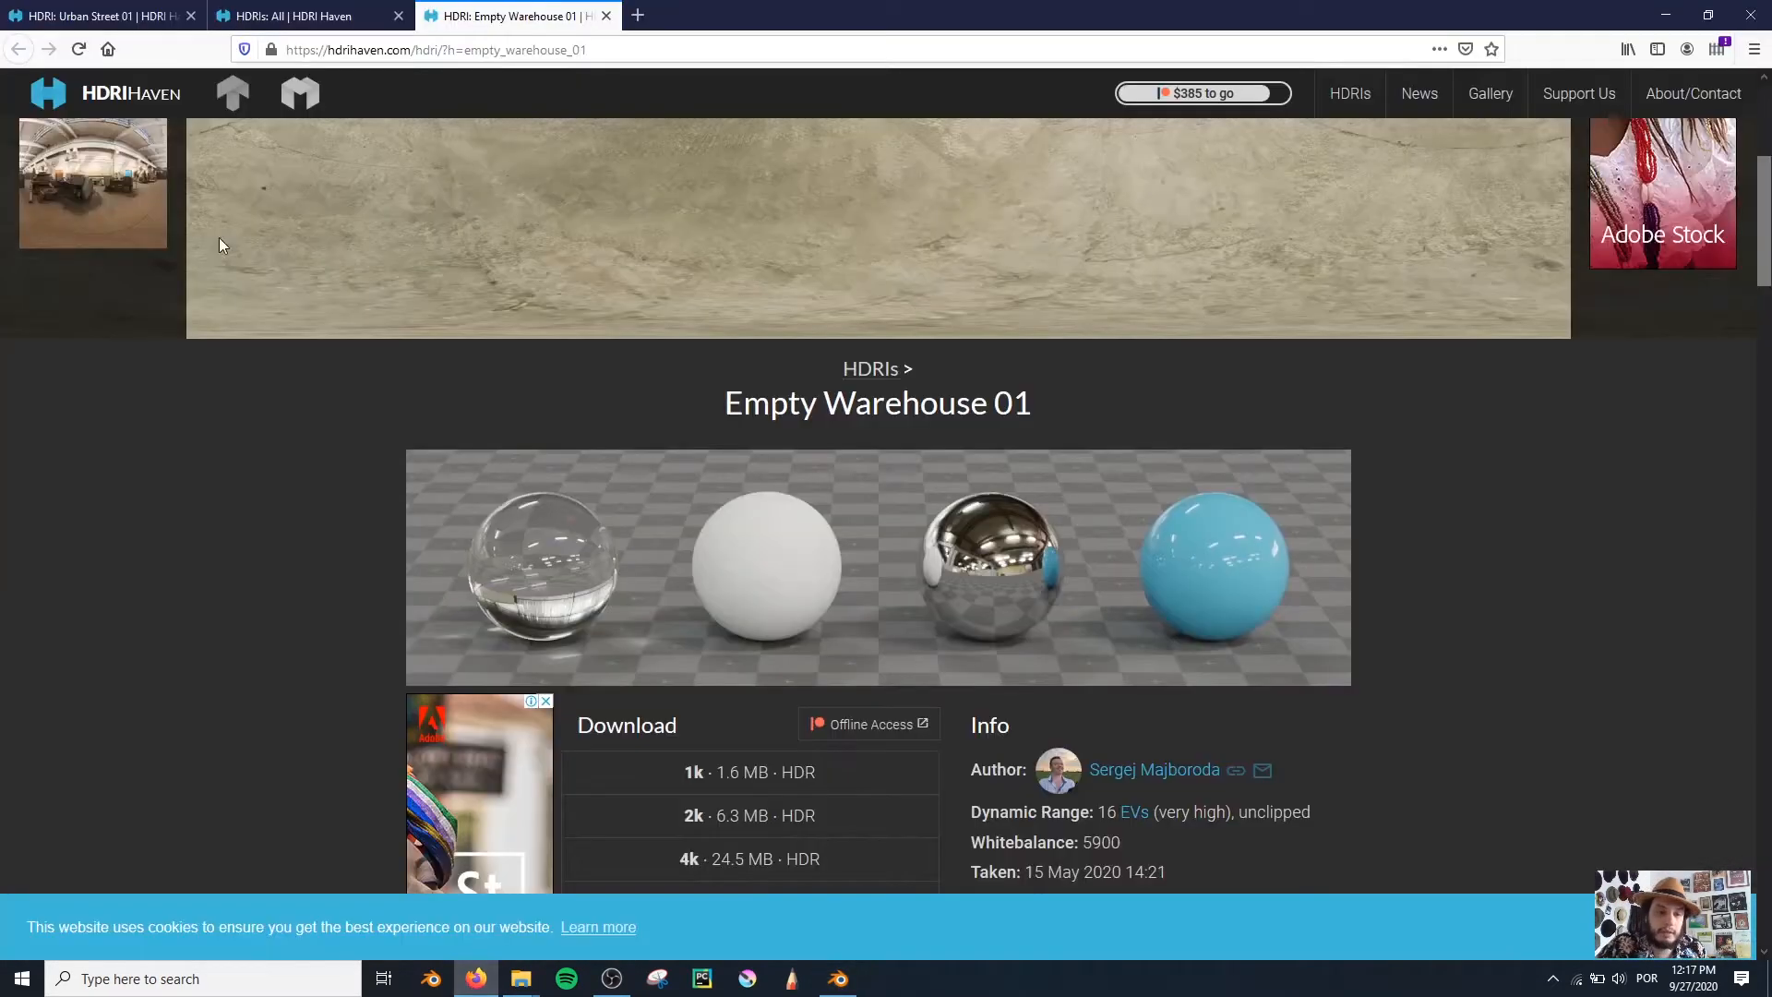
click(60, 11)
scroll(1305, 471, up, 10)
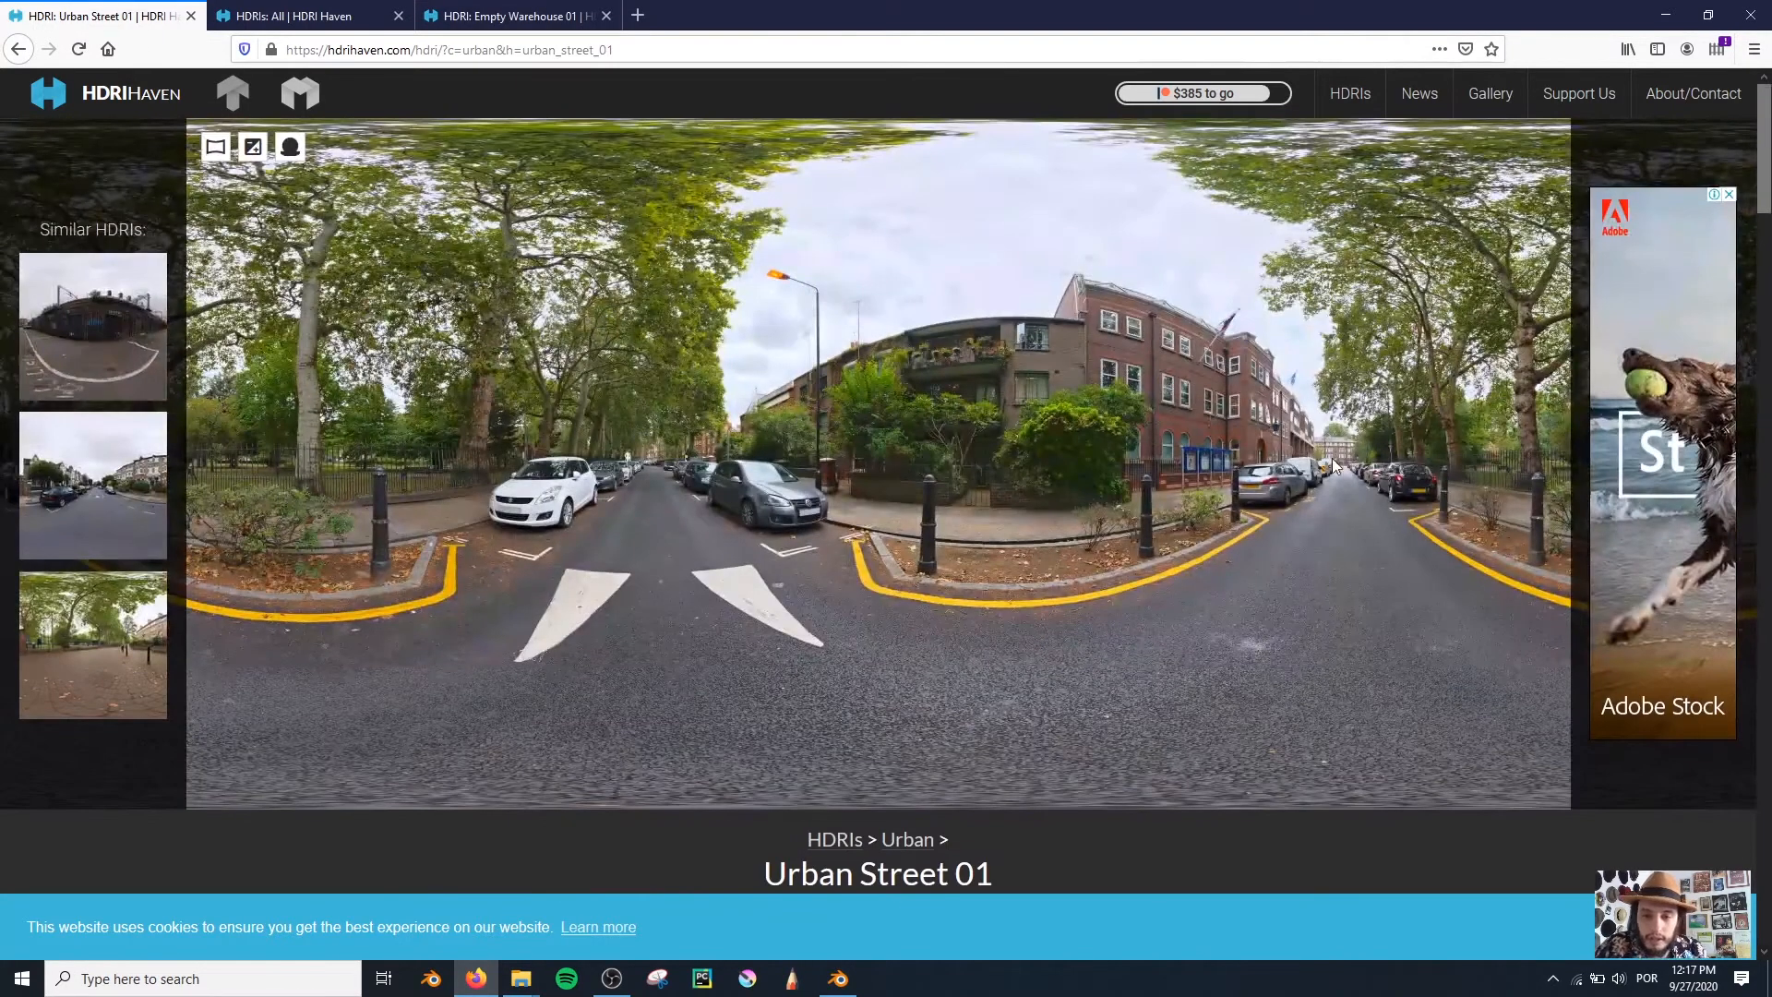
click(216, 146)
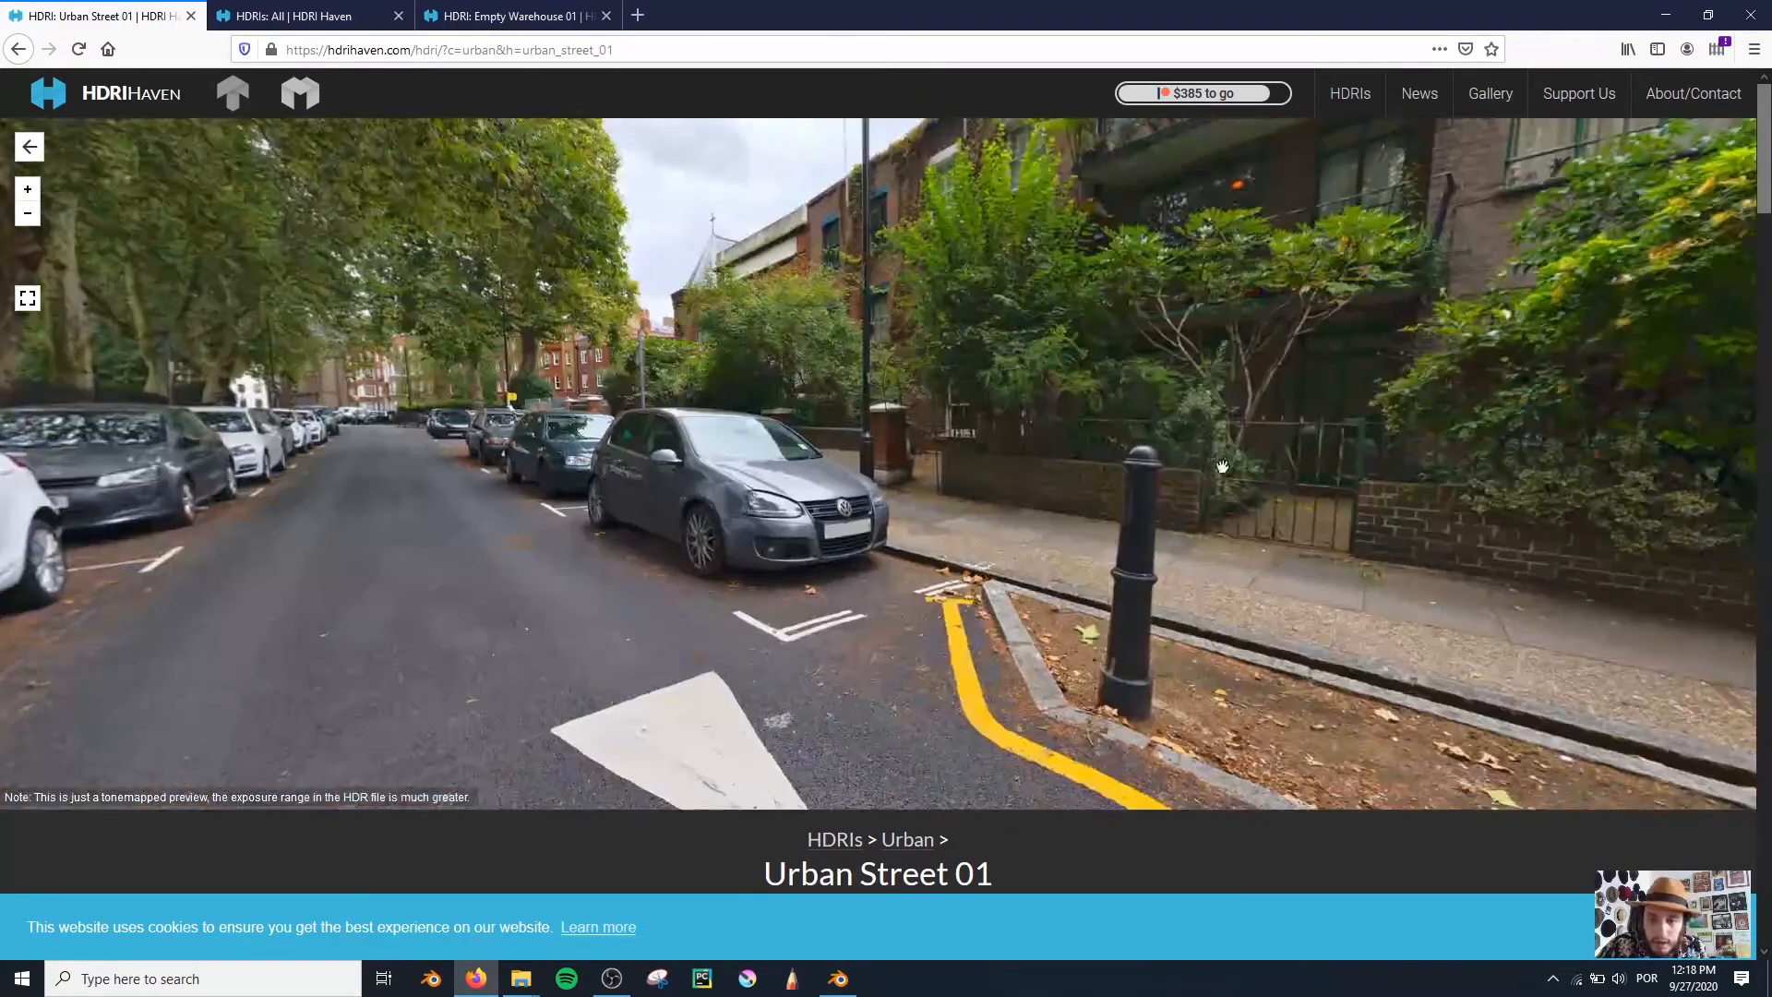
drag(1221, 462, 431, 490)
drag(1311, 443, 690, 440)
drag(1302, 313, 1603, 392)
drag(1080, 338, 1587, 314)
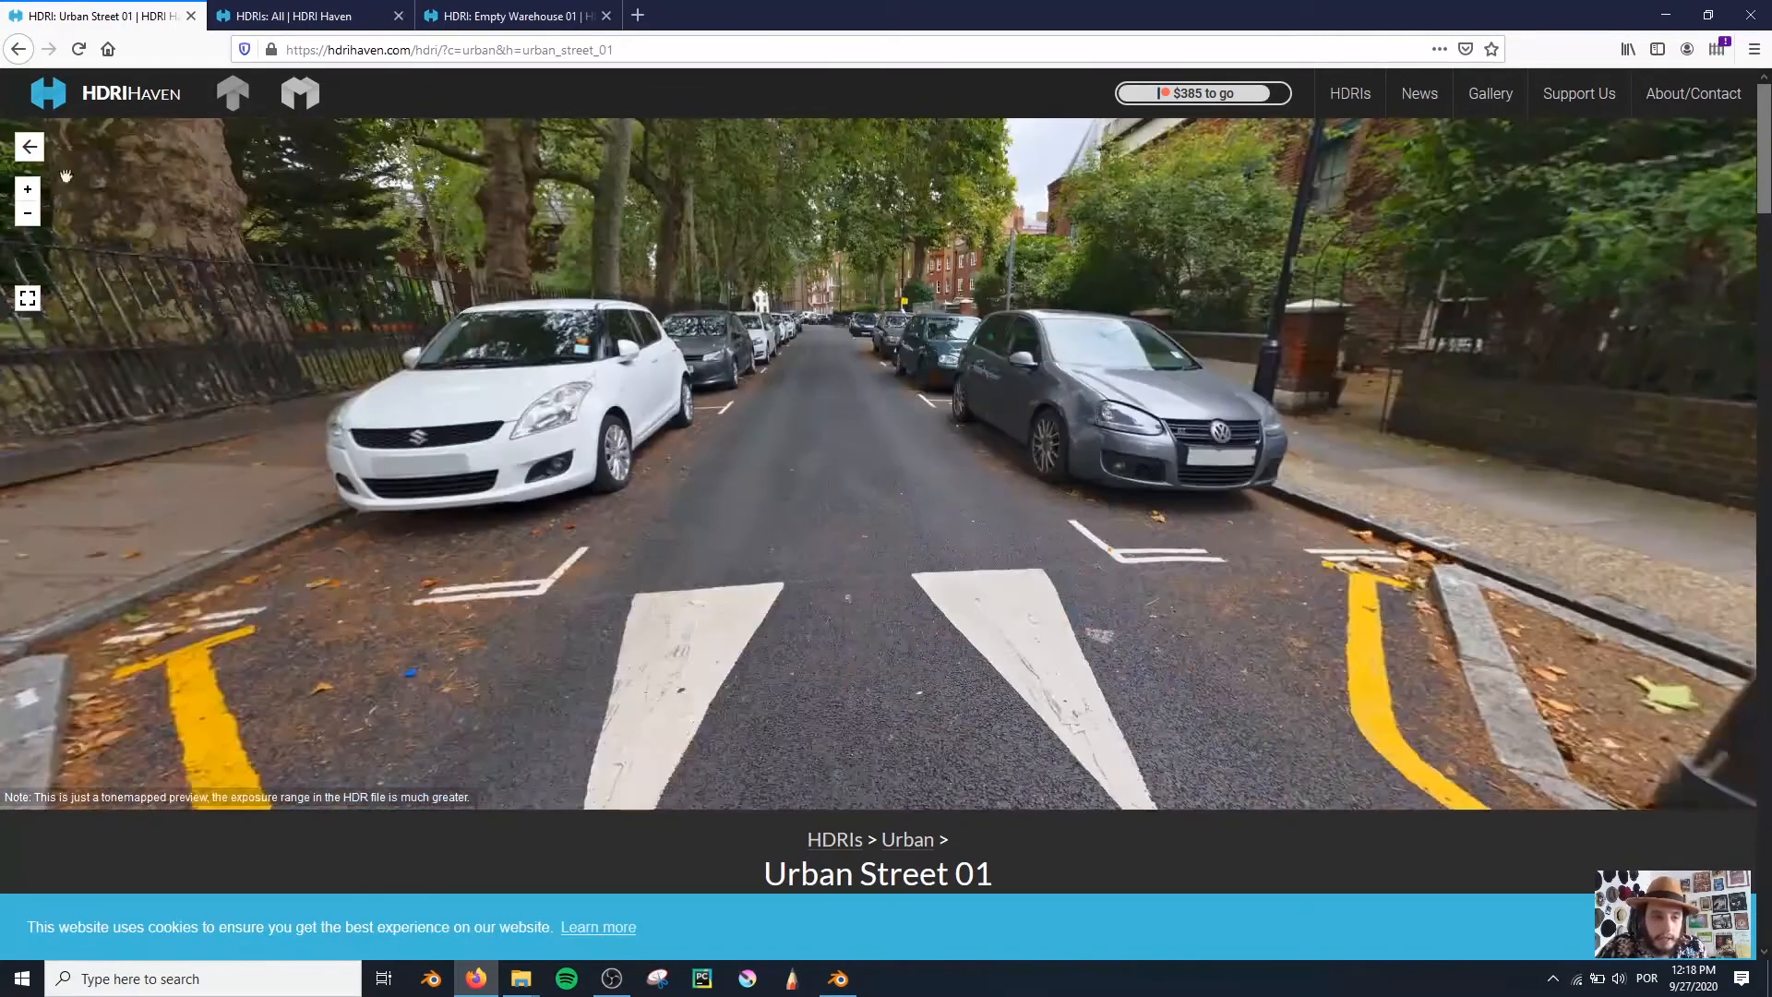
Step: Download the 8k HDR version of Urban Street 01 and save the file urban_street_01_8k.hdr
scroll(498, 292, down, 7)
click(659, 729)
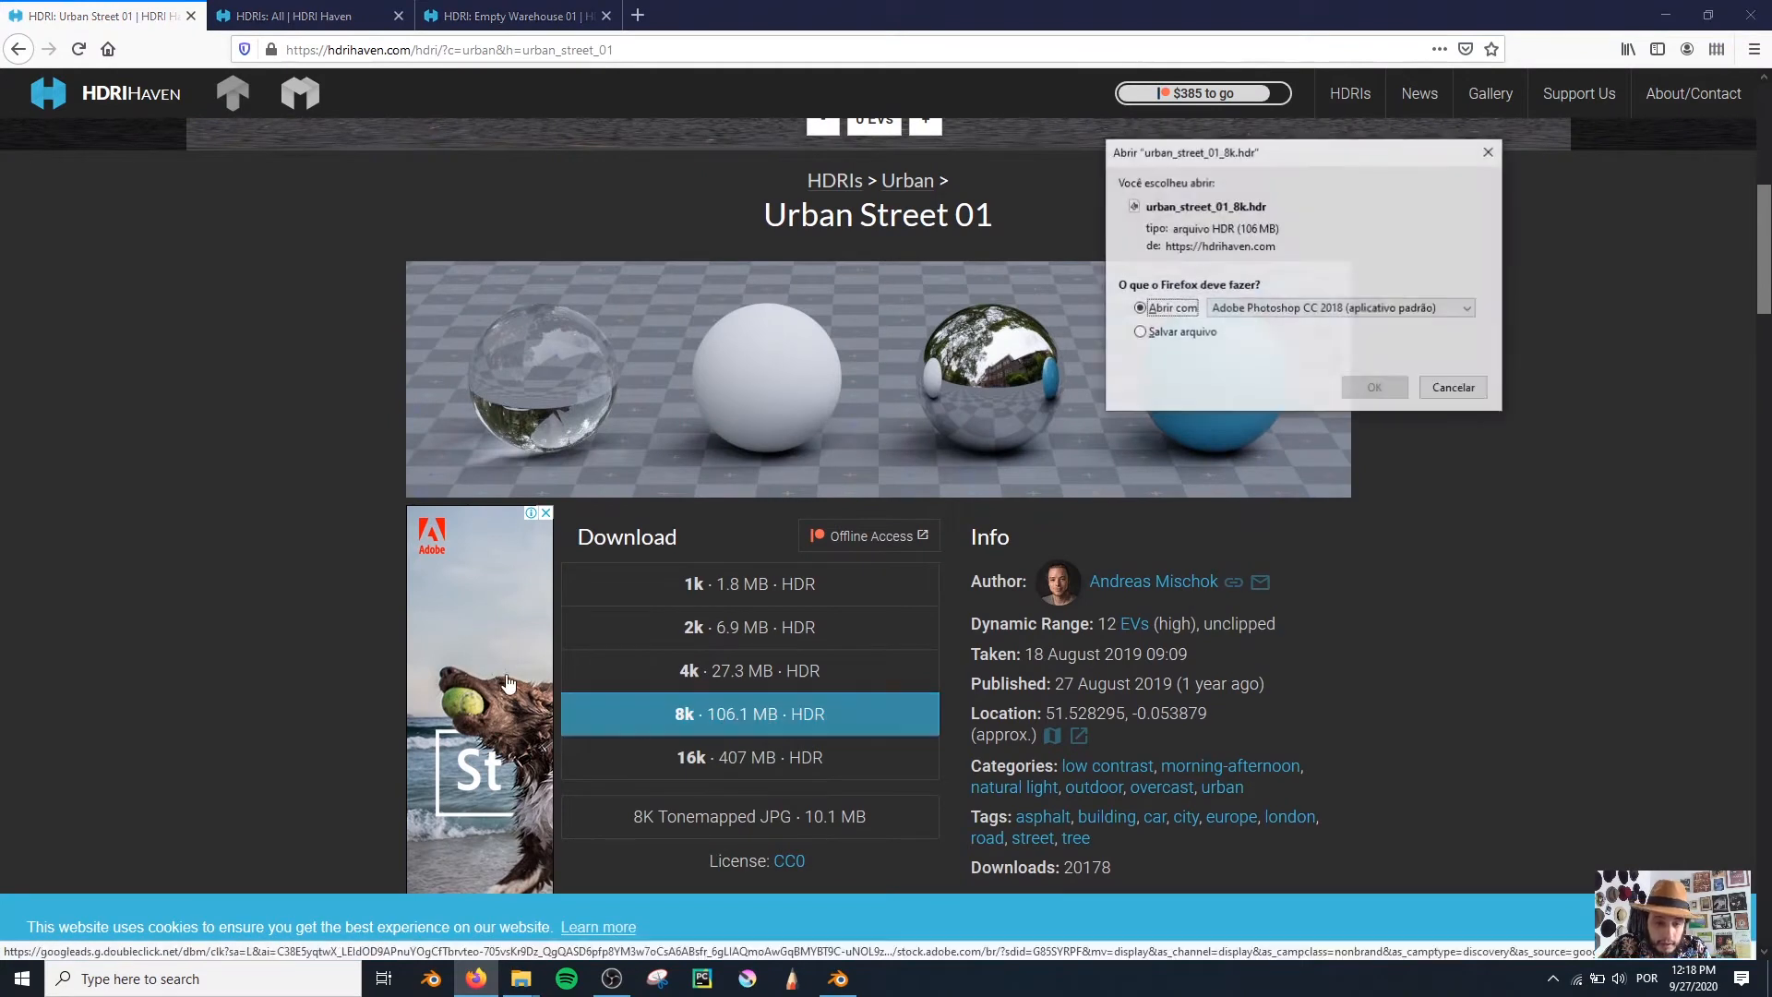
click(1181, 332)
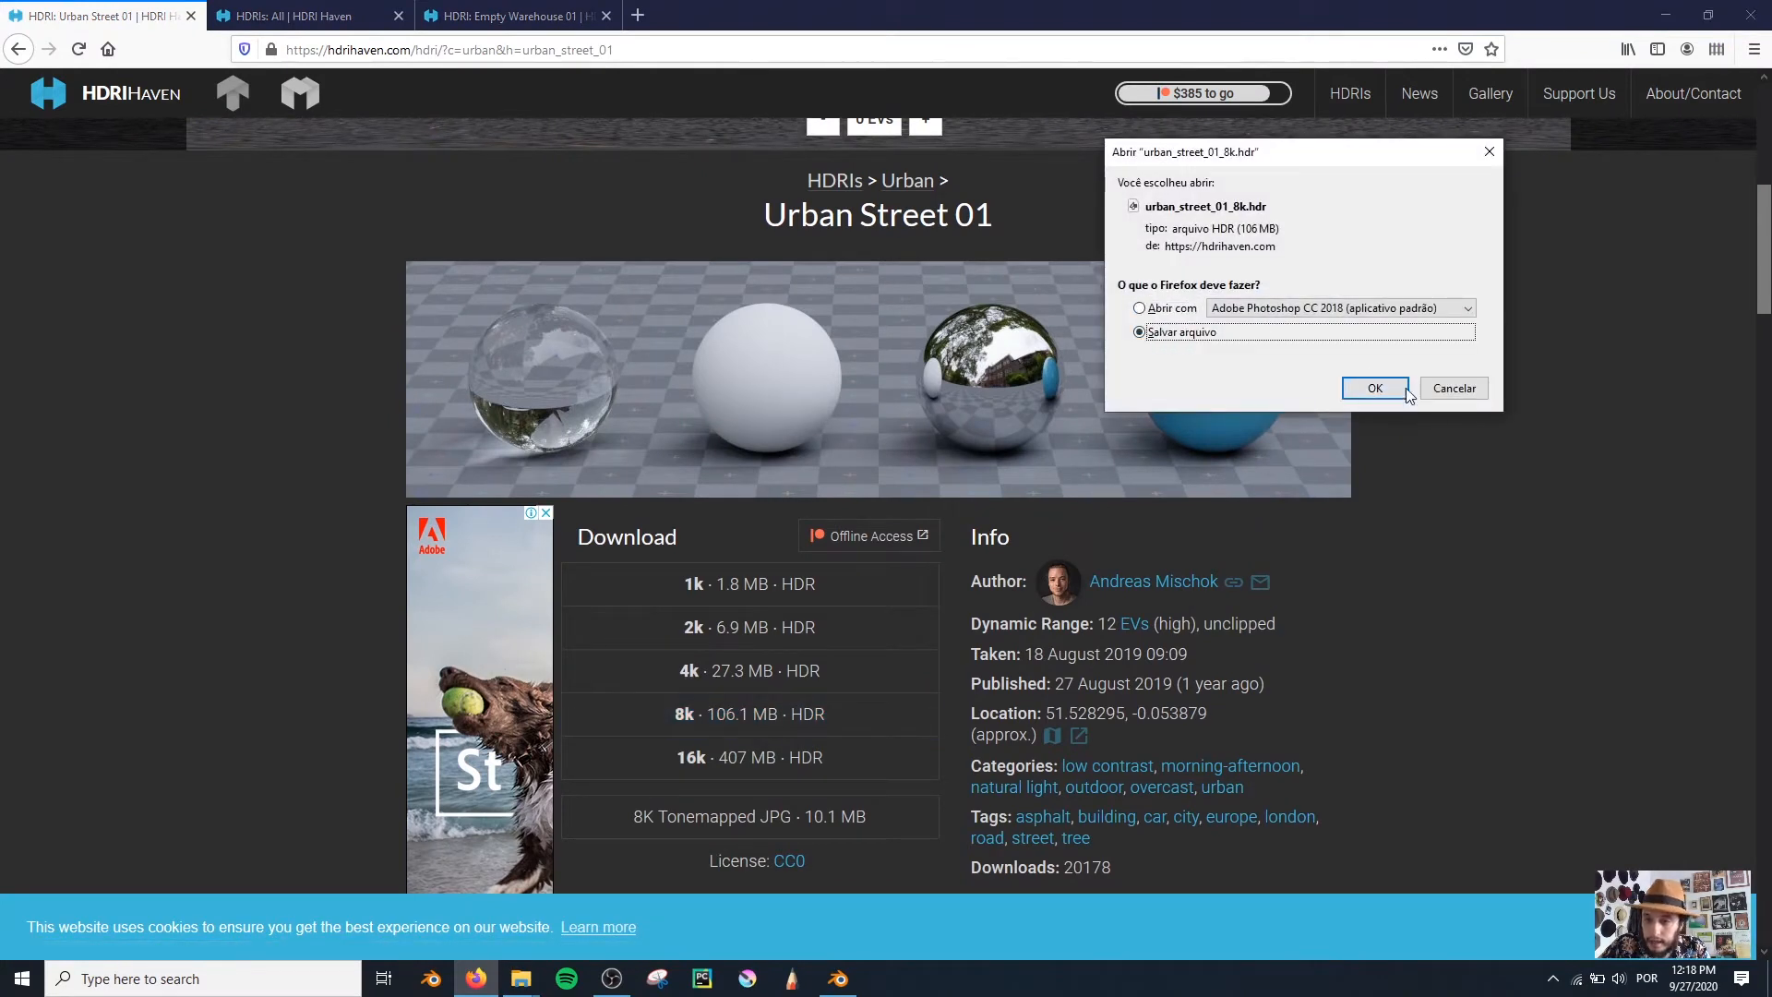
click(1374, 387)
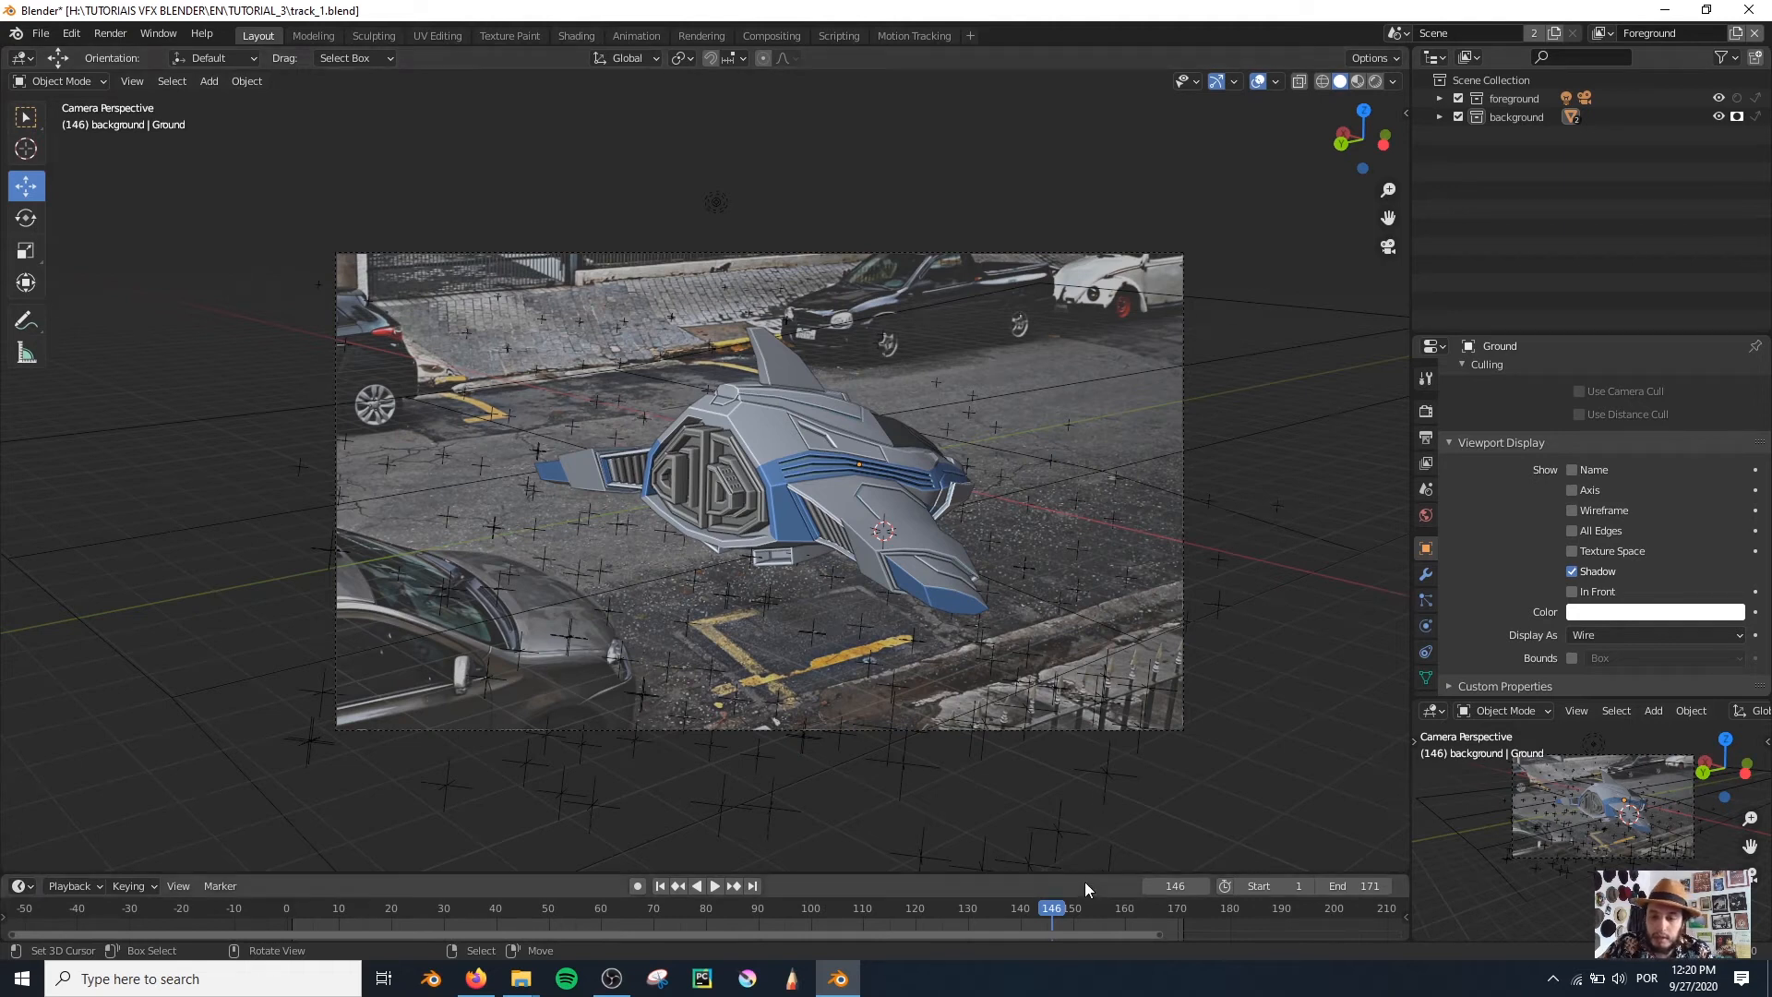
Step: Open the Shading workspace in Blender and bring the spaceship into close view
click(576, 36)
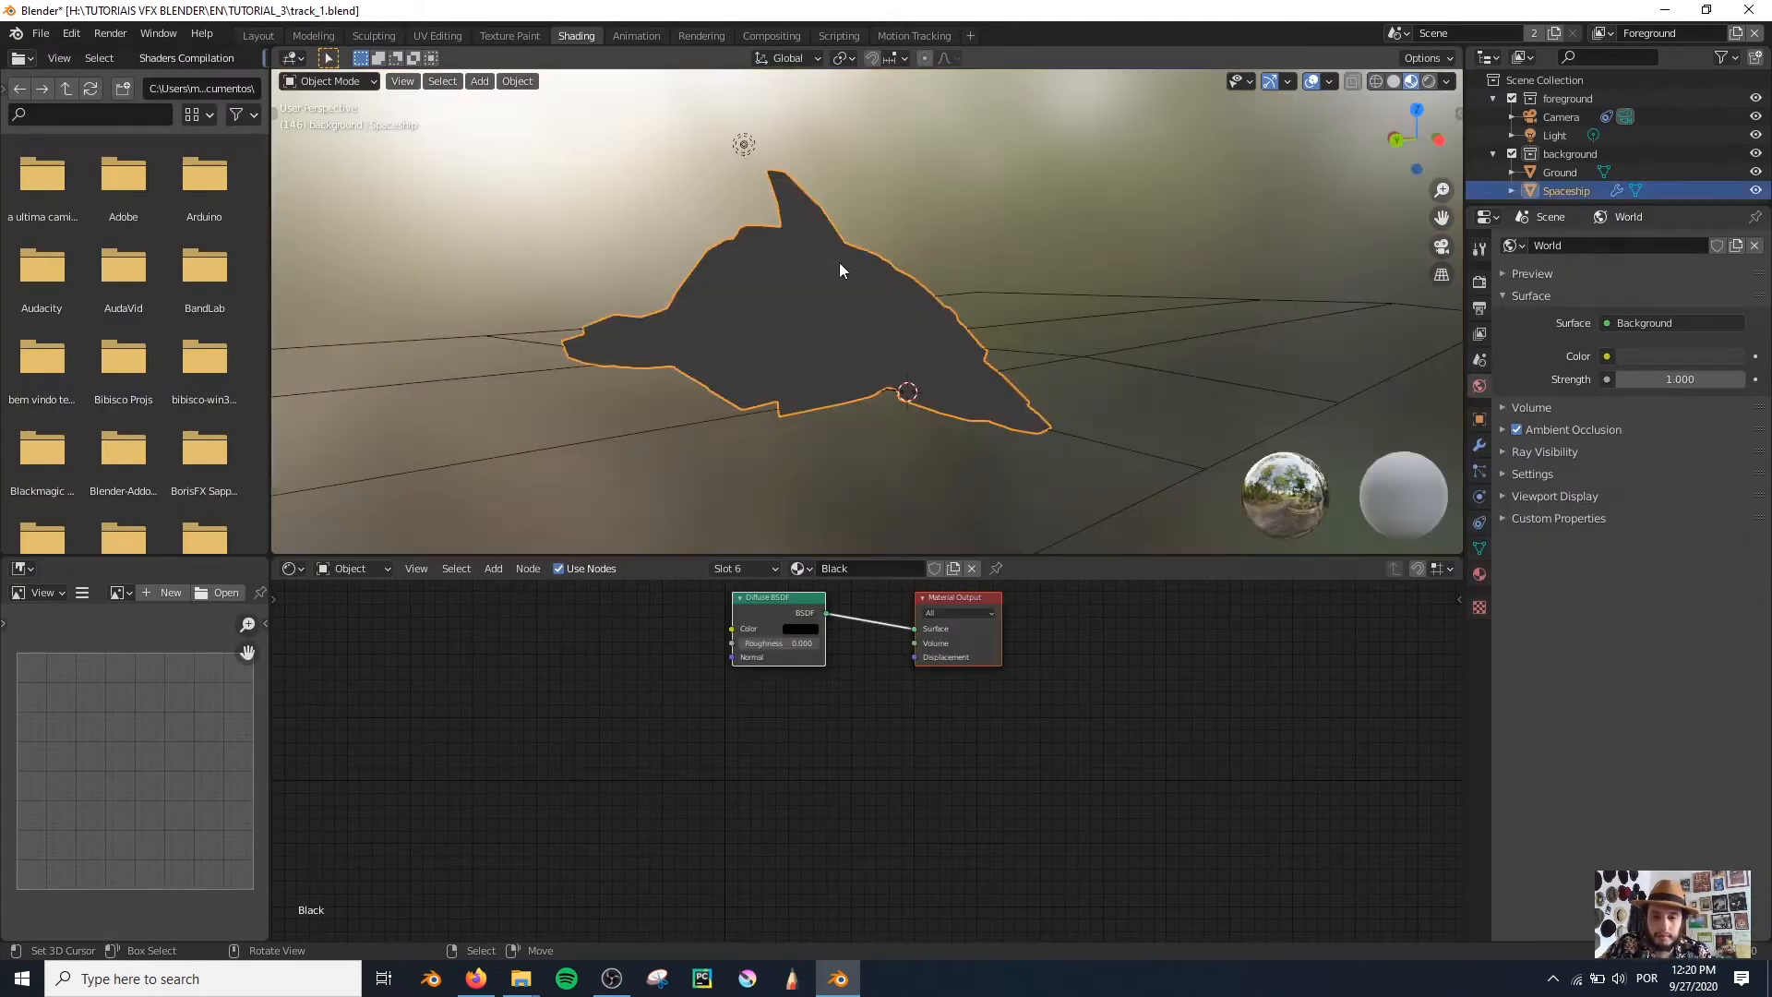
scroll(861, 314, up, 5)
scroll(861, 314, down, 3)
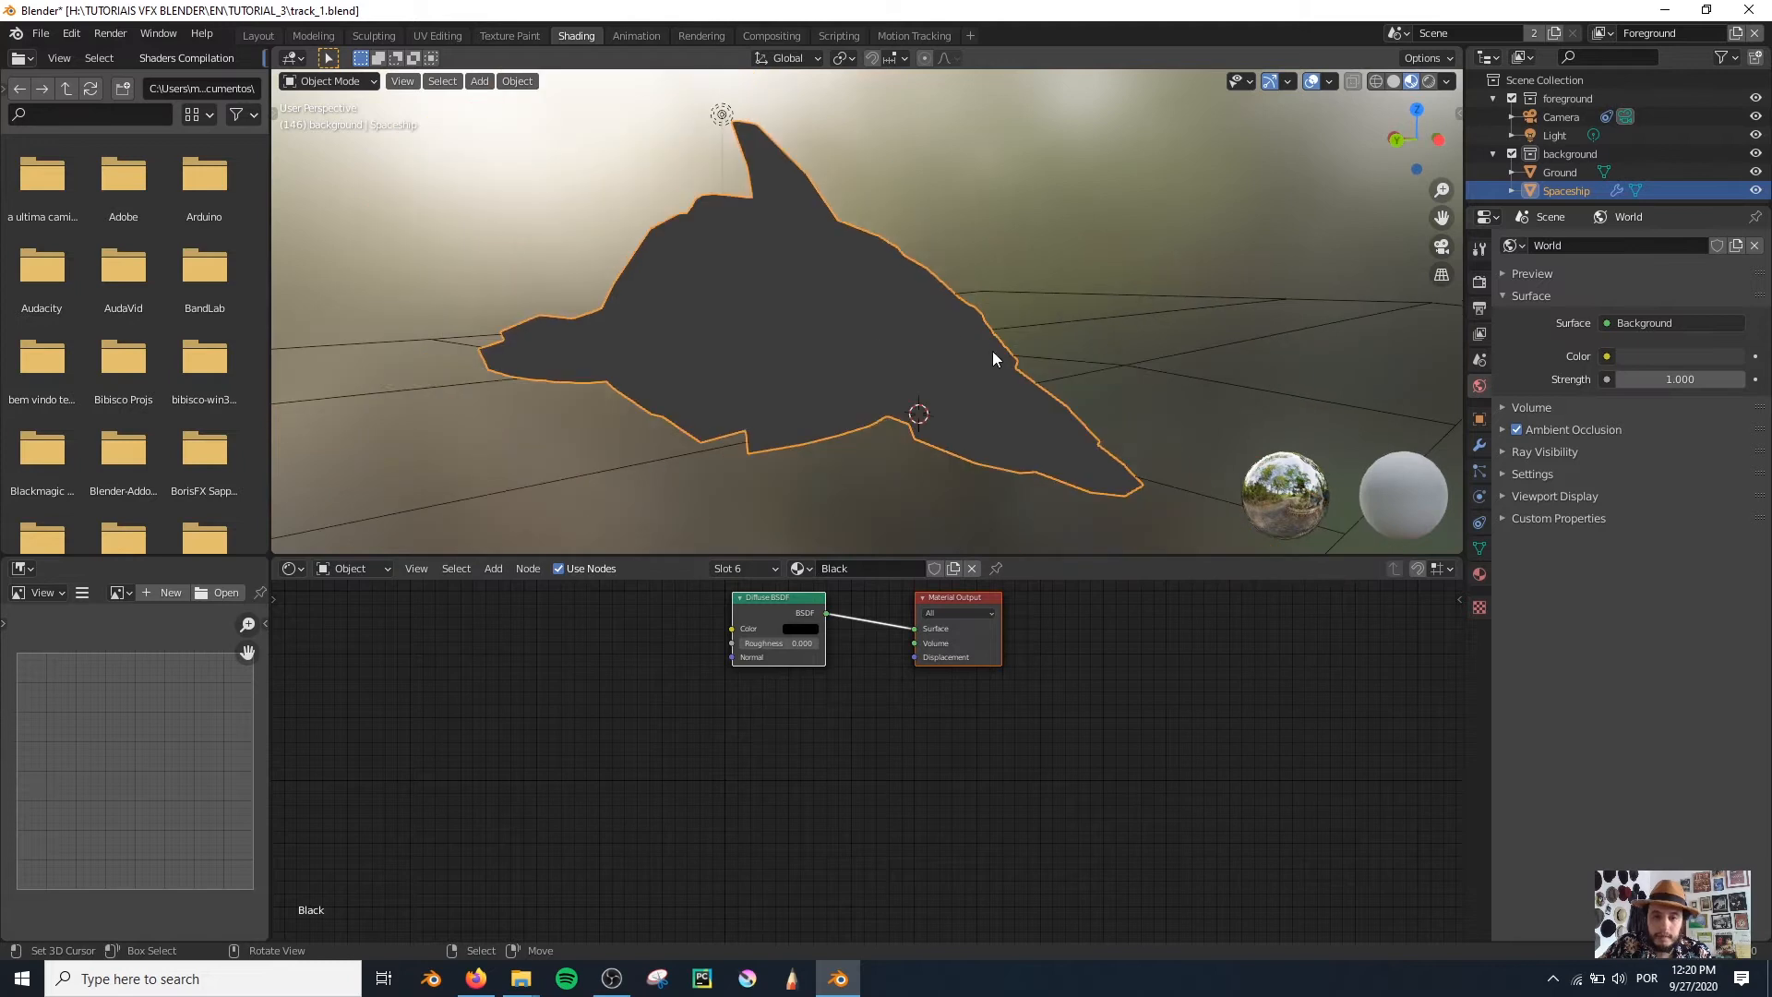
scroll(775, 384, down, 4)
scroll(901, 396, up, 6)
scroll(976, 385, down, 2)
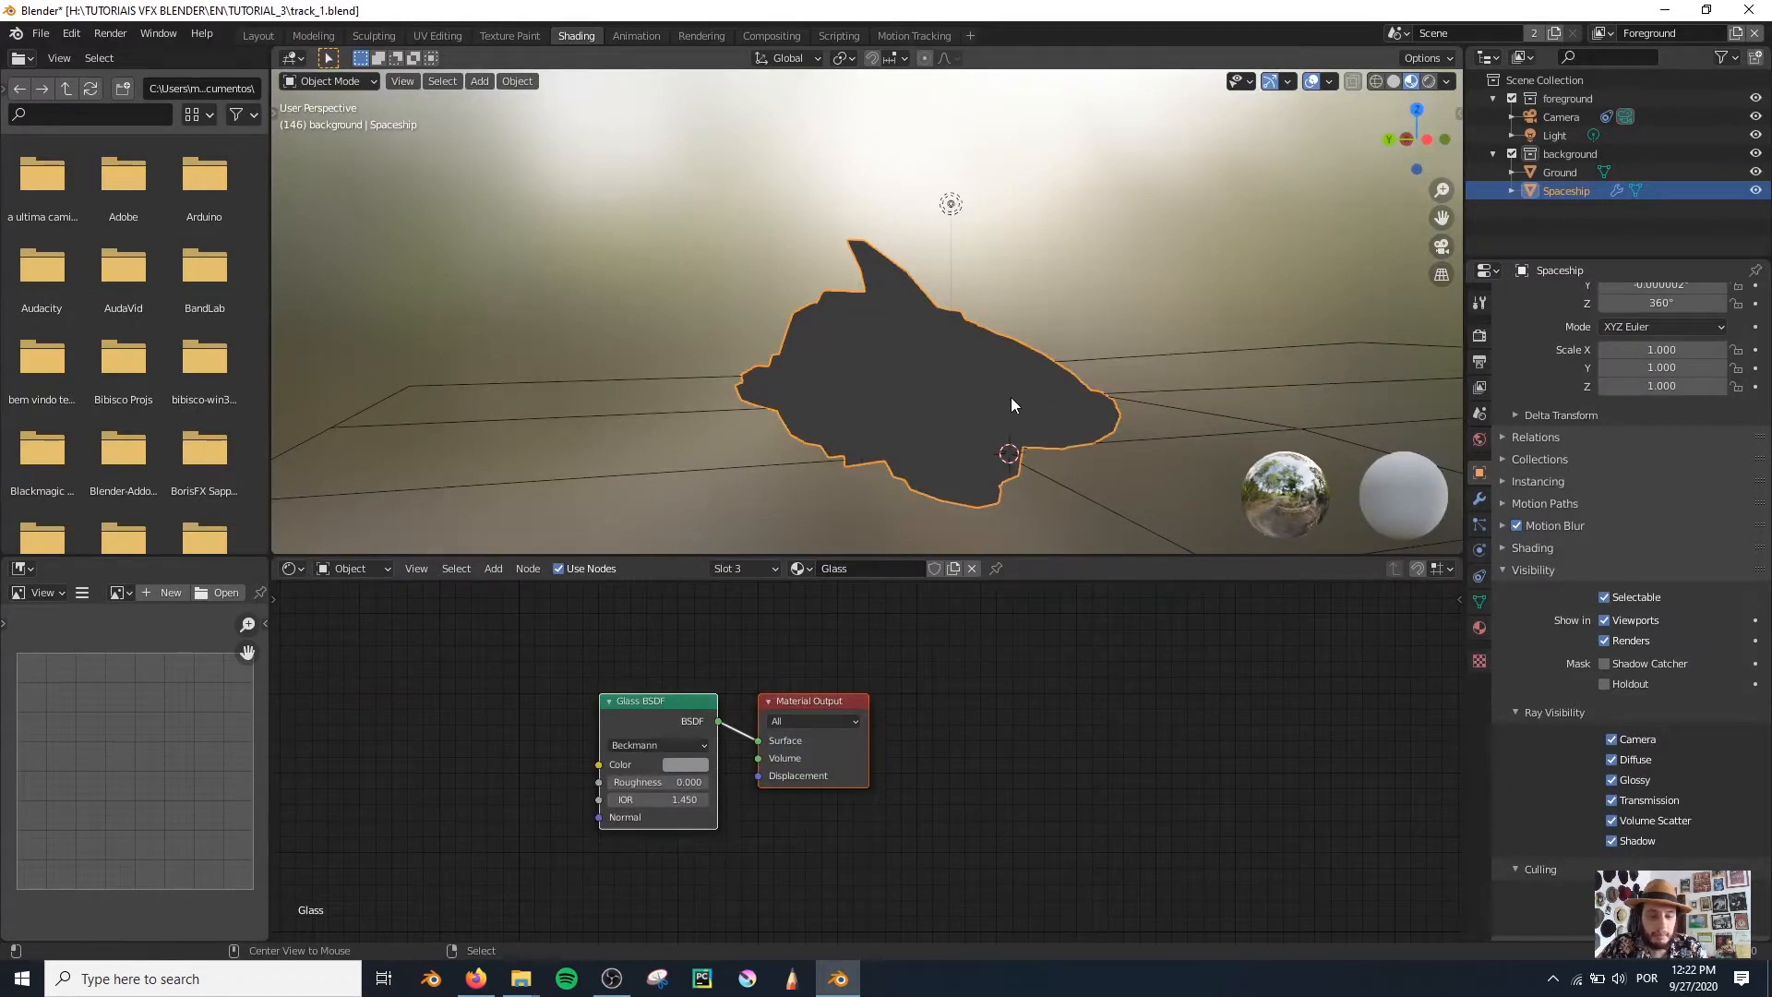
Step: Move the Spaceship object from the background collection into the foreground collection
key(alt+a)
middle_drag(1008, 458, 1015, 456)
right_click(928, 346)
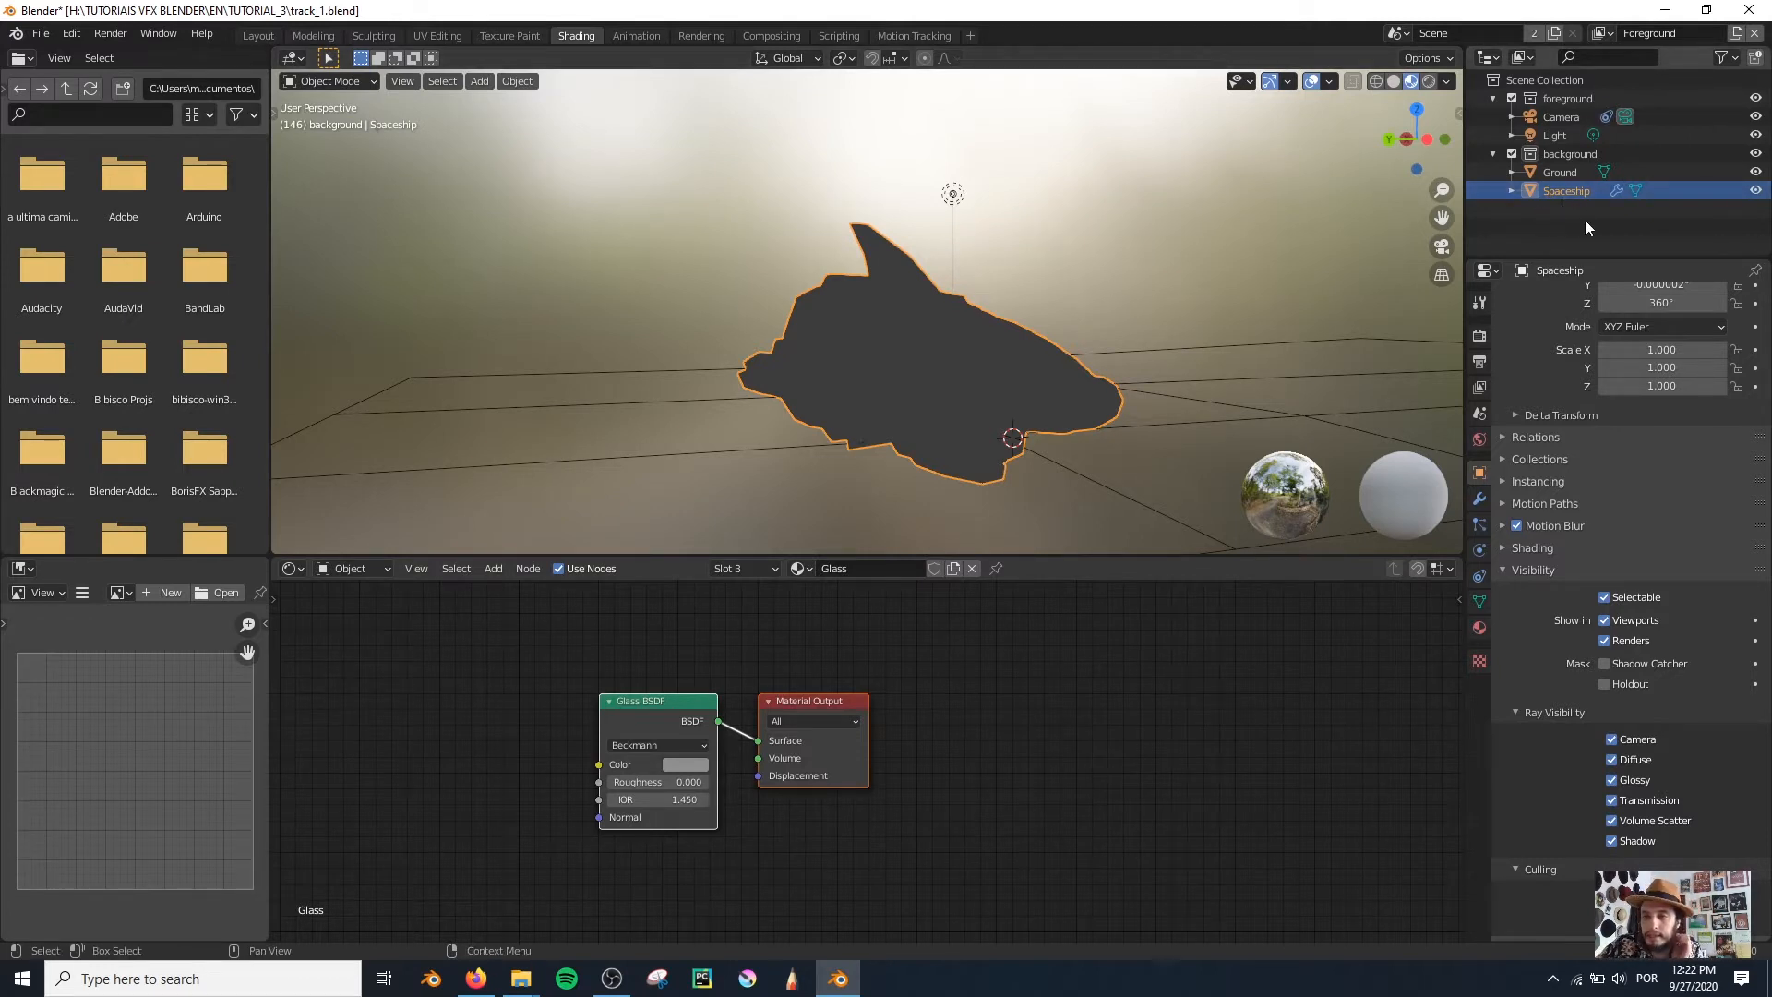
drag(1557, 196, 1580, 104)
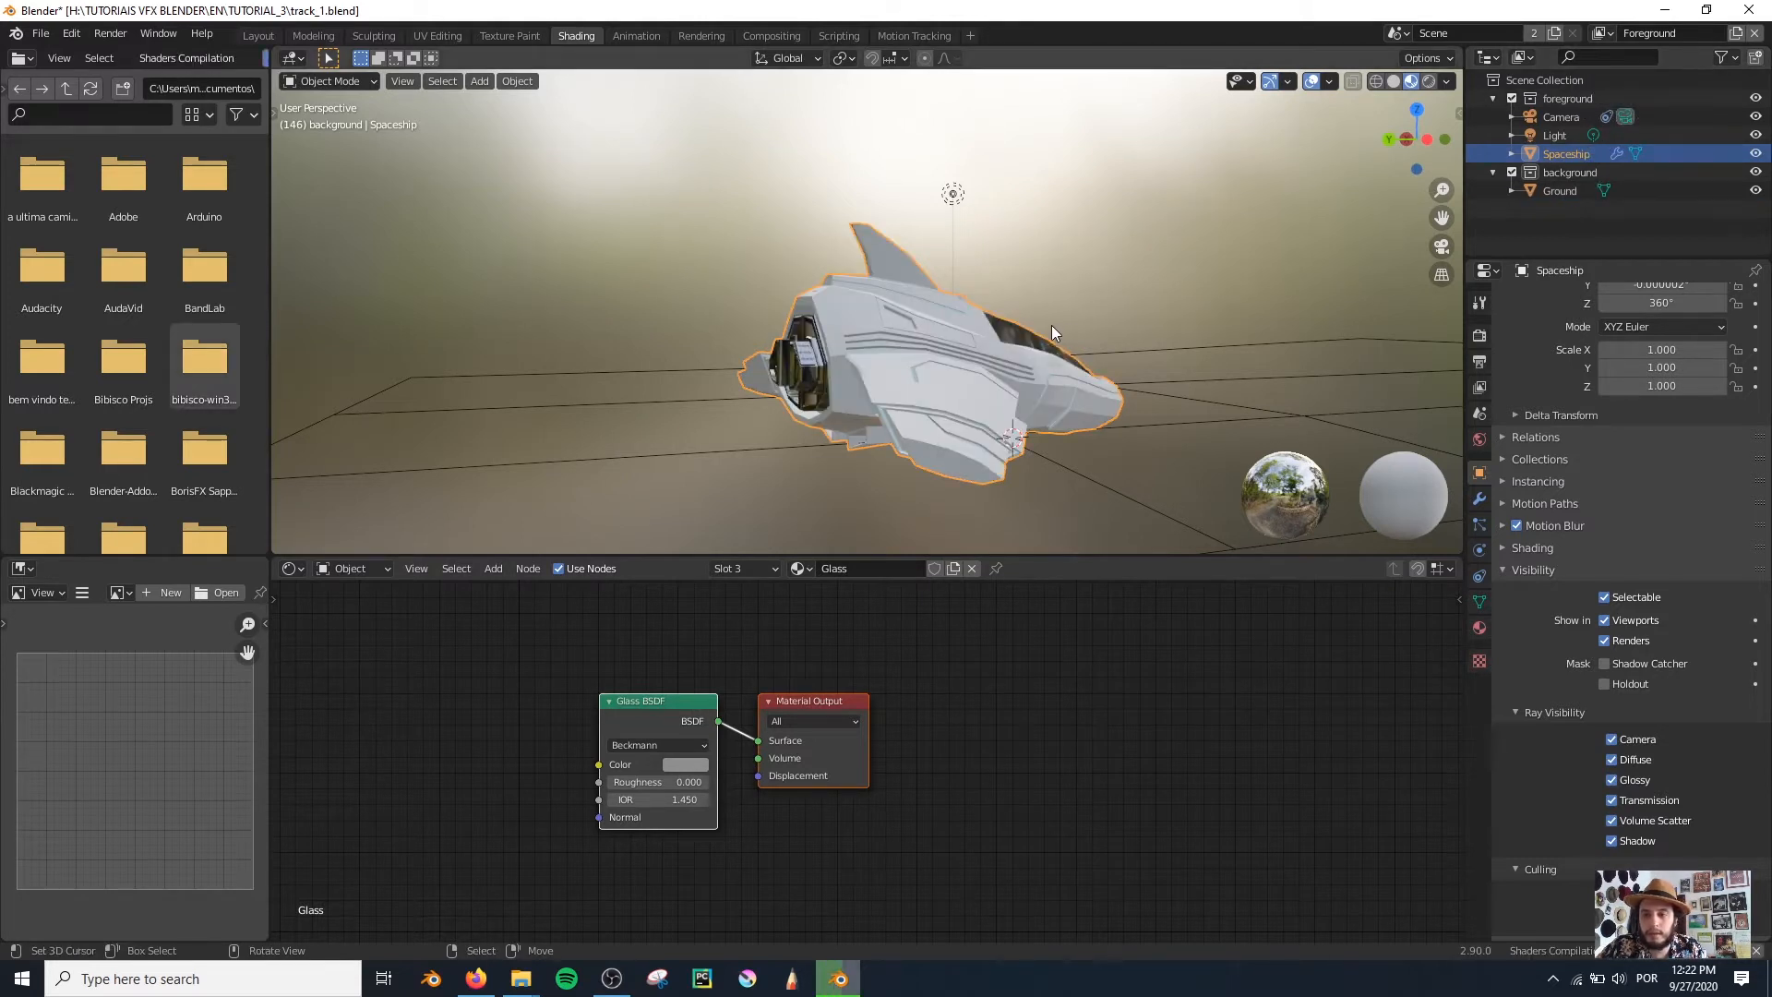
Step: View the spaceship through the camera with Material Preview shading
middle_drag(1056, 329, 1056, 419)
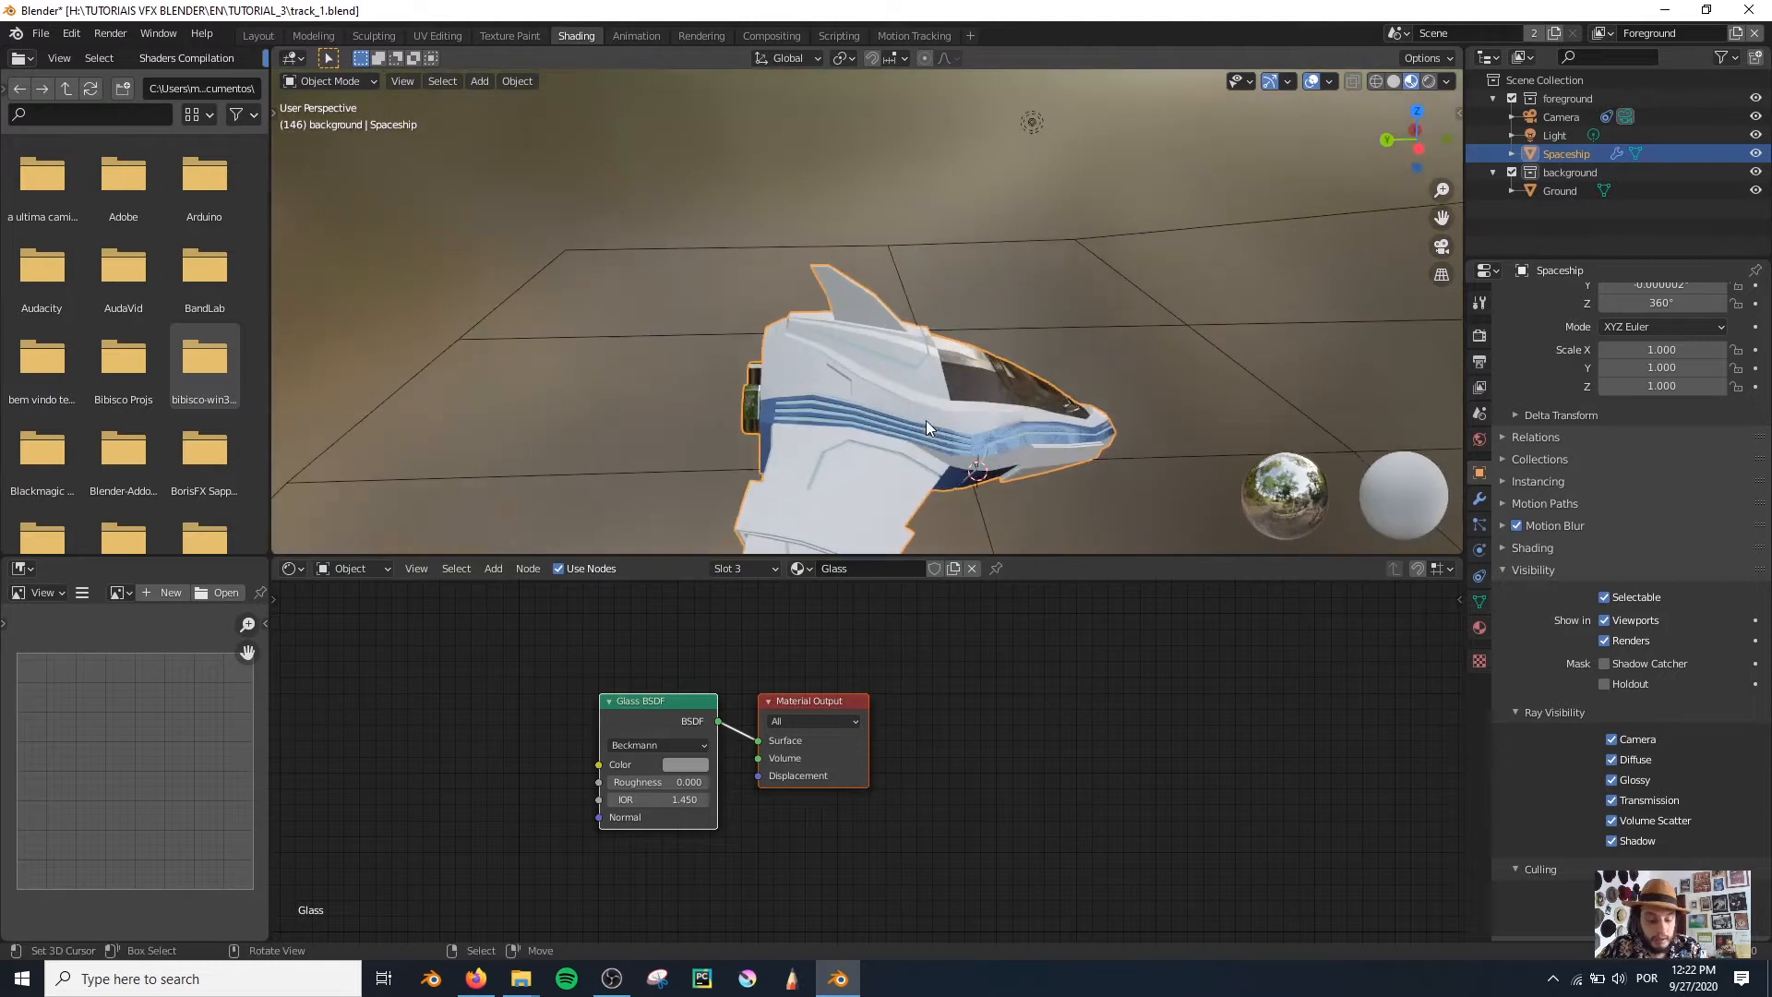
key(KP_0)
key(z)
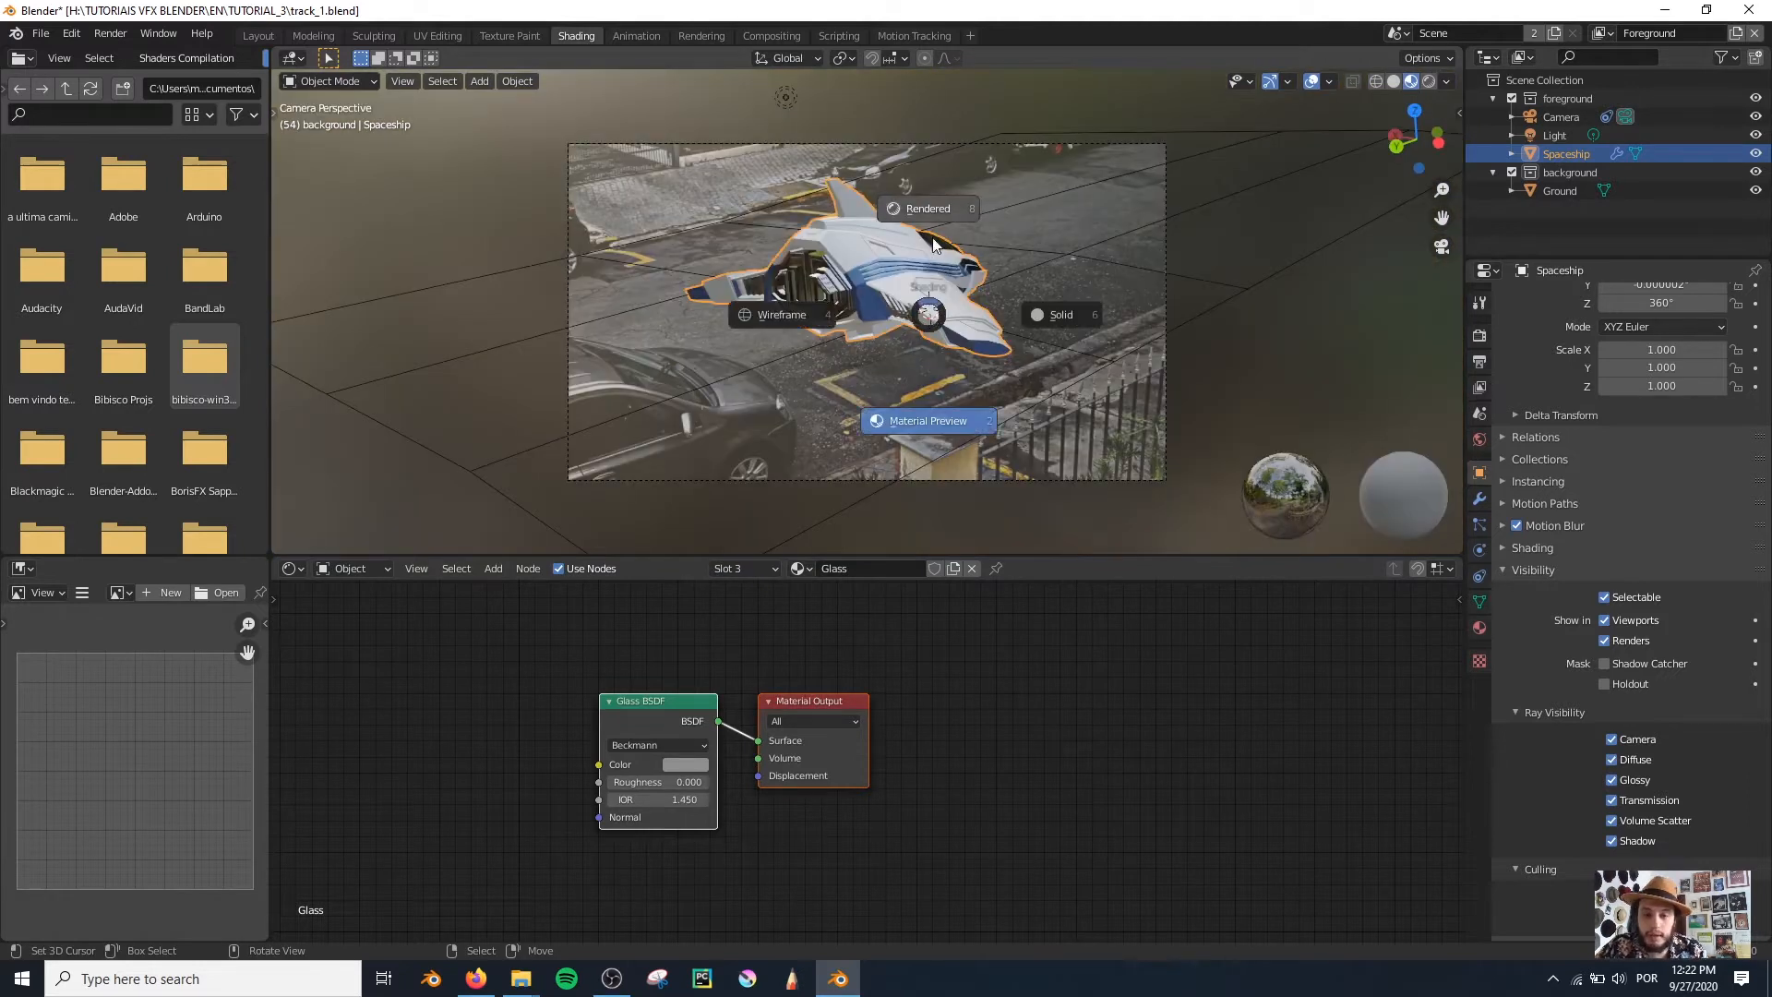
click(929, 421)
scroll(927, 309, up, 3)
scroll(975, 367, down, 3)
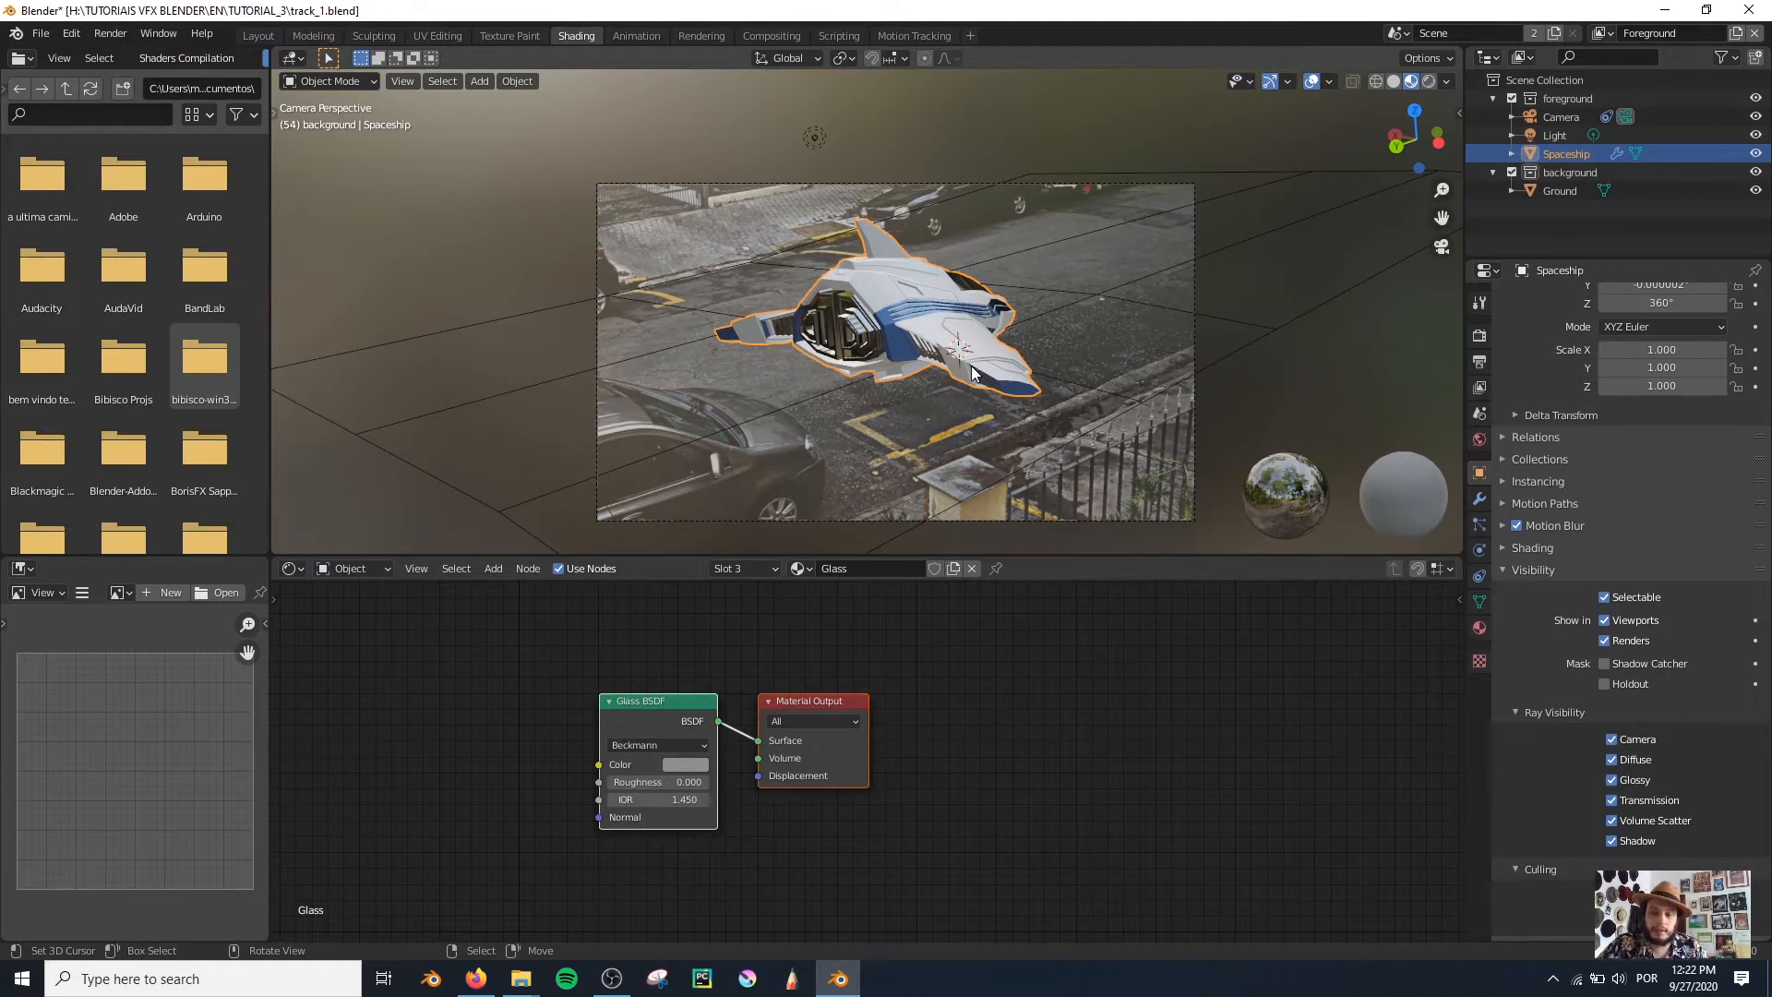
Step: Turn on Scene Lights and Scene World for the Material Preview shading
click(1446, 82)
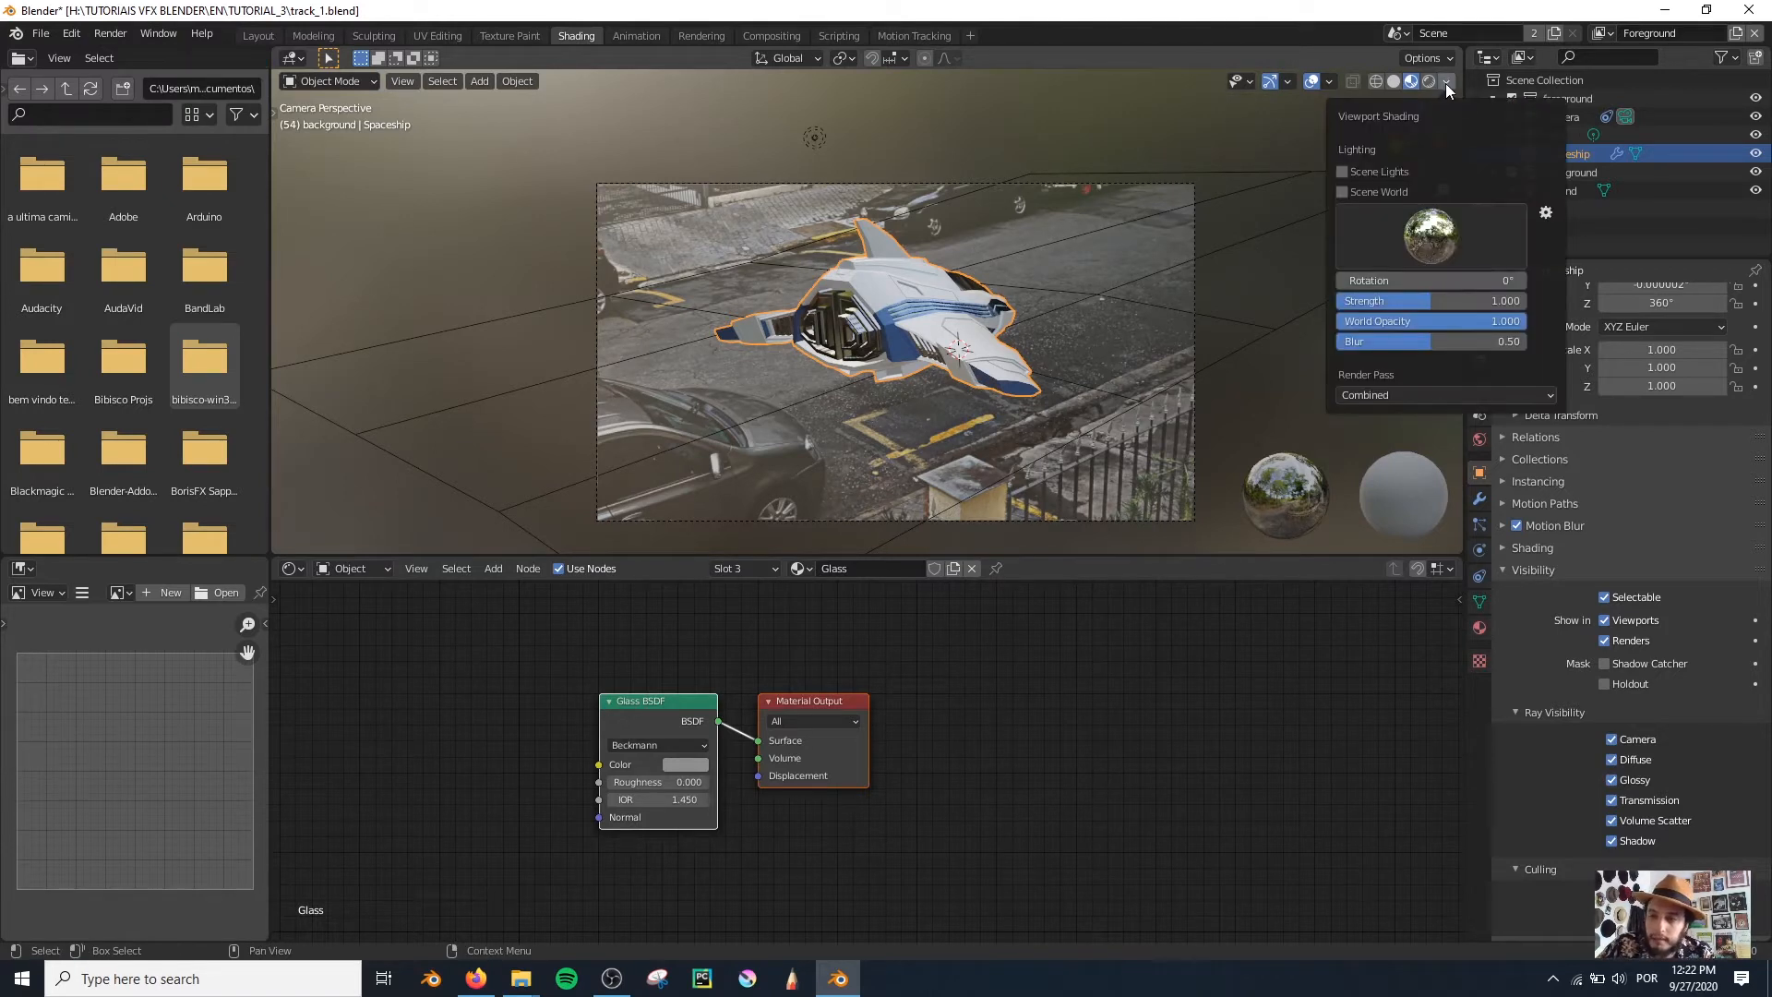
click(1343, 173)
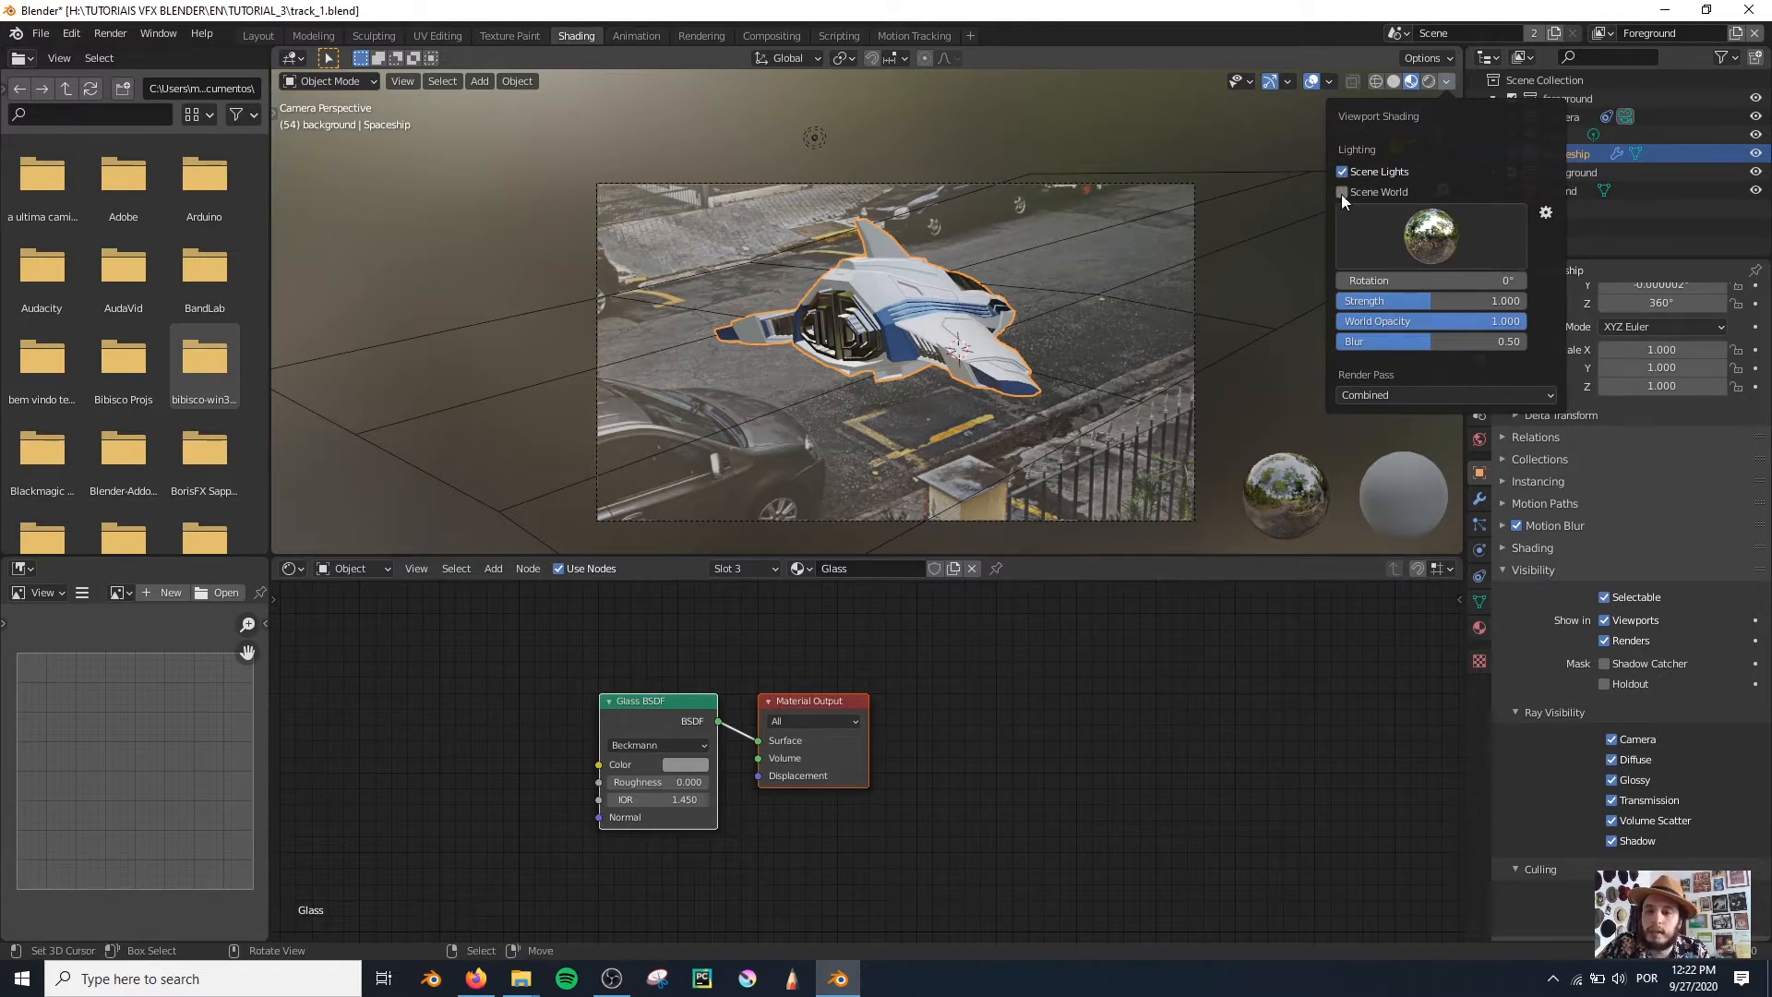
click(1342, 194)
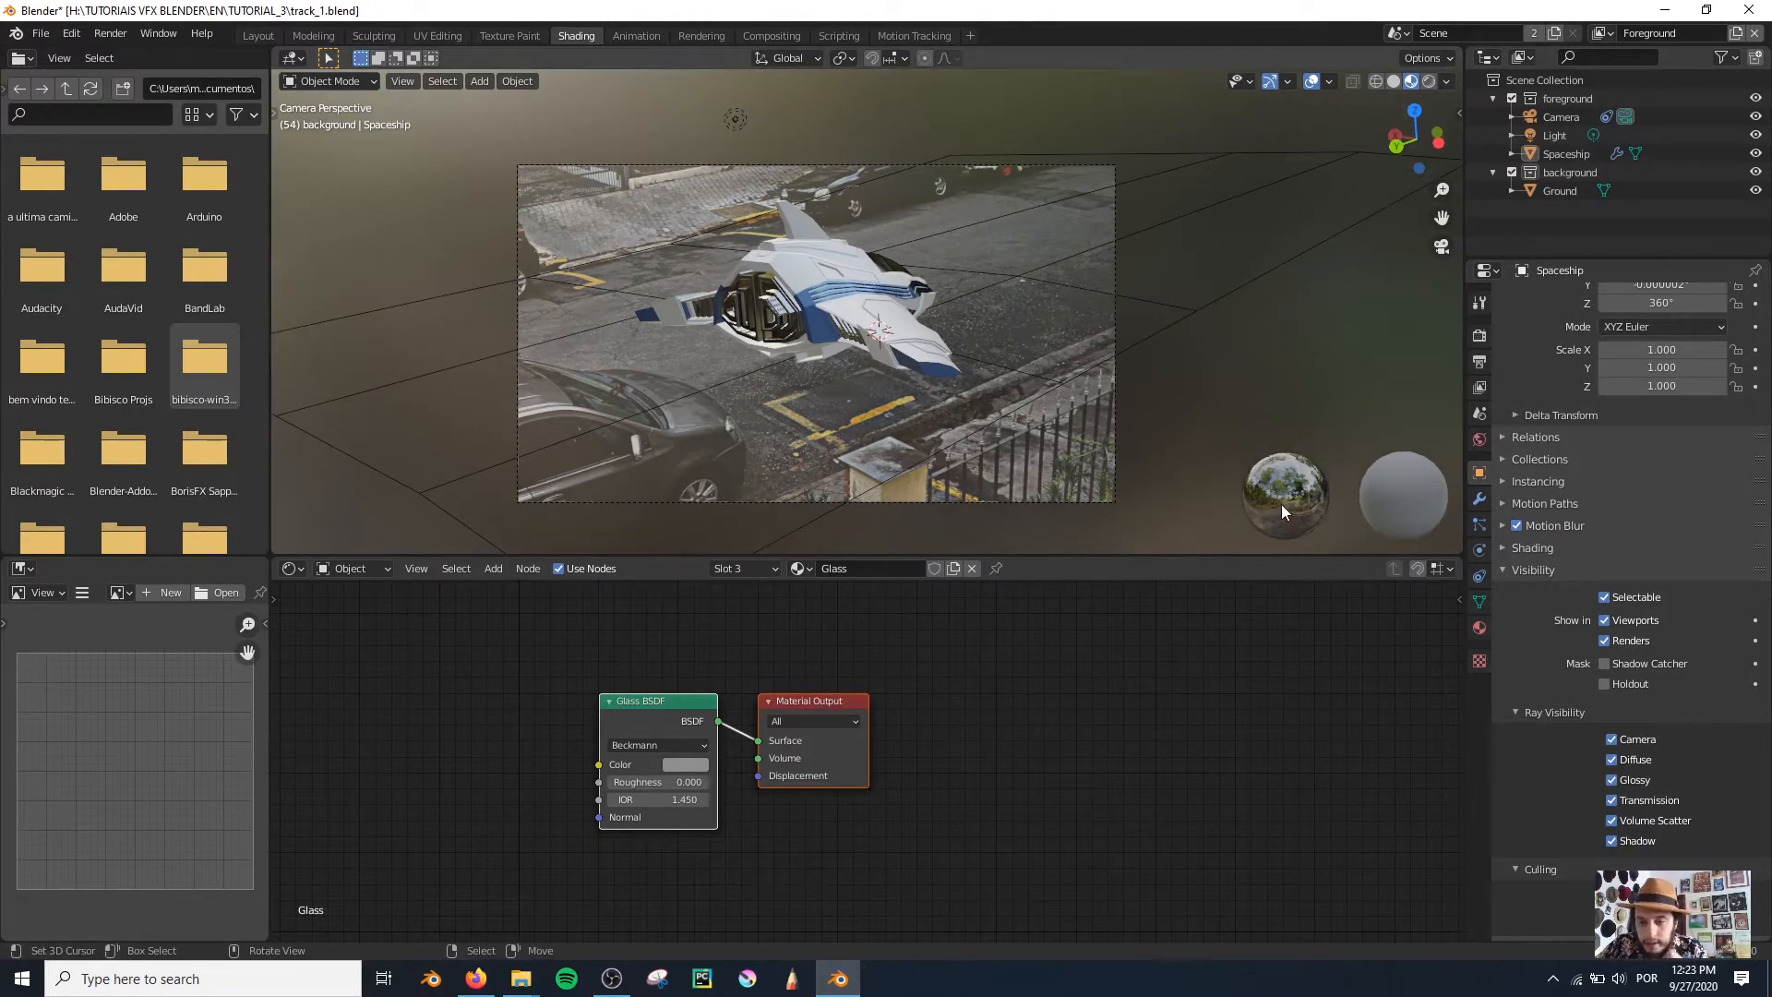
Step: Try several built-in preview HDRIs on the spaceship and rotate the dark studio one to -10.9°
click(1446, 81)
click(1429, 226)
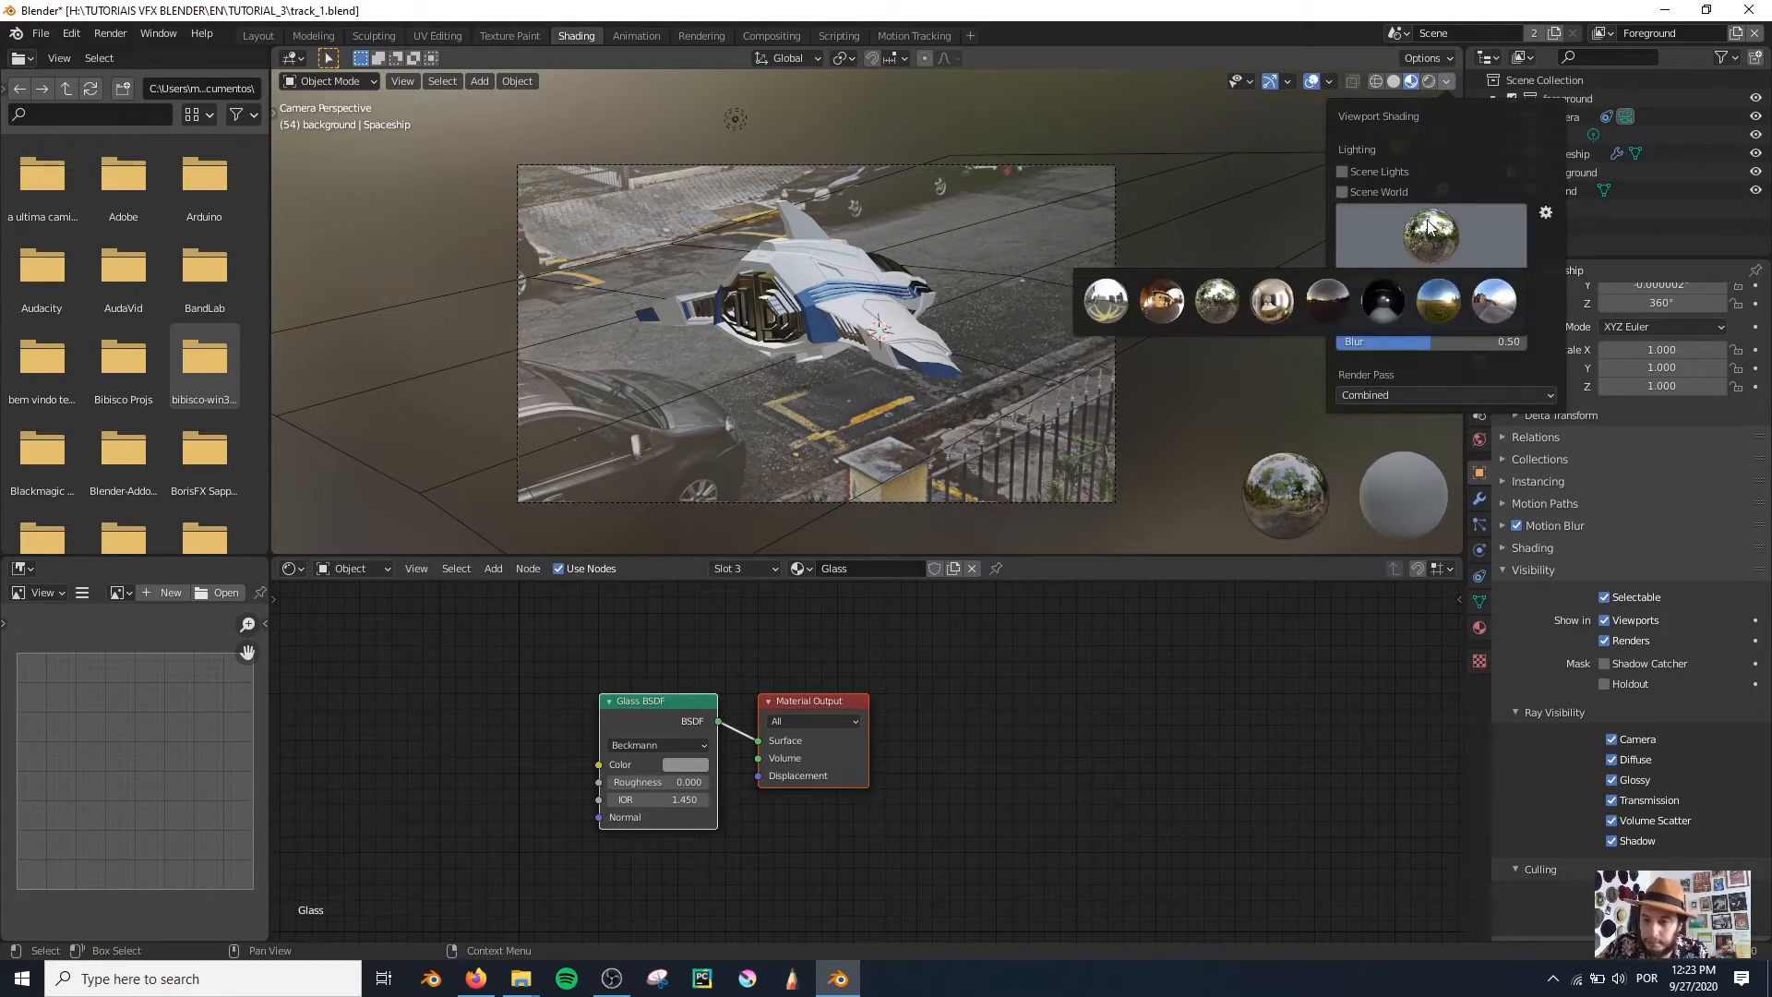
click(1112, 301)
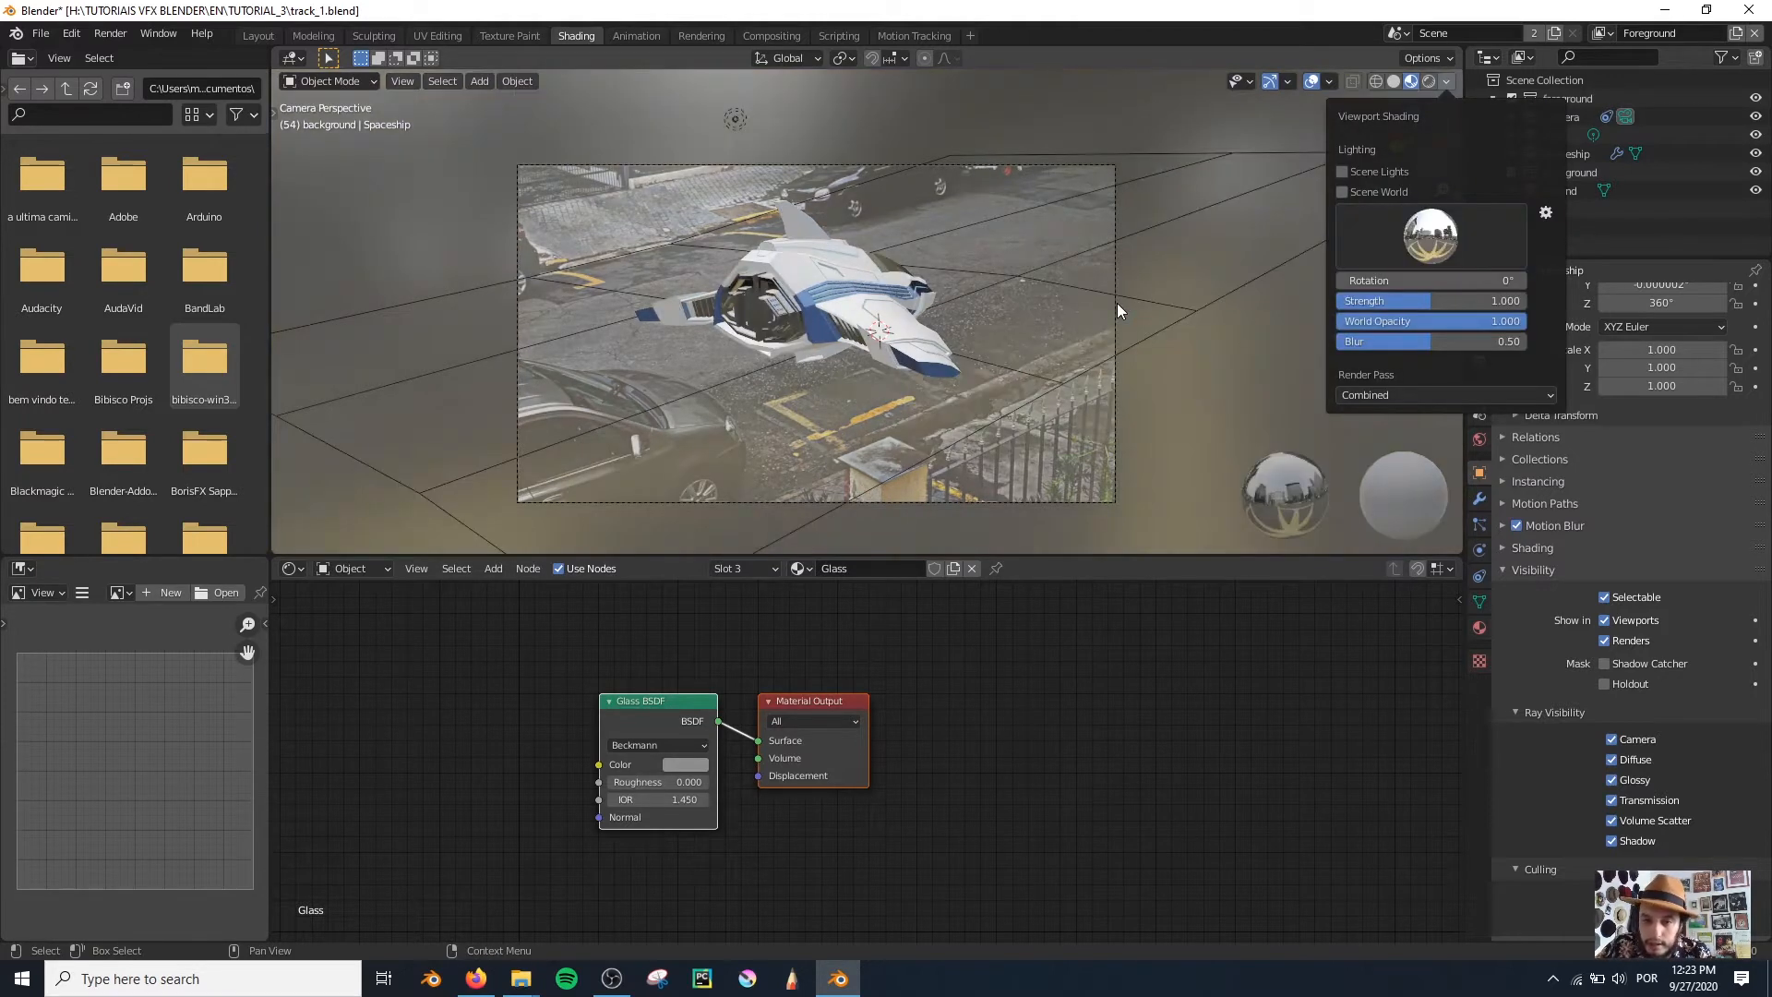
click(1446, 234)
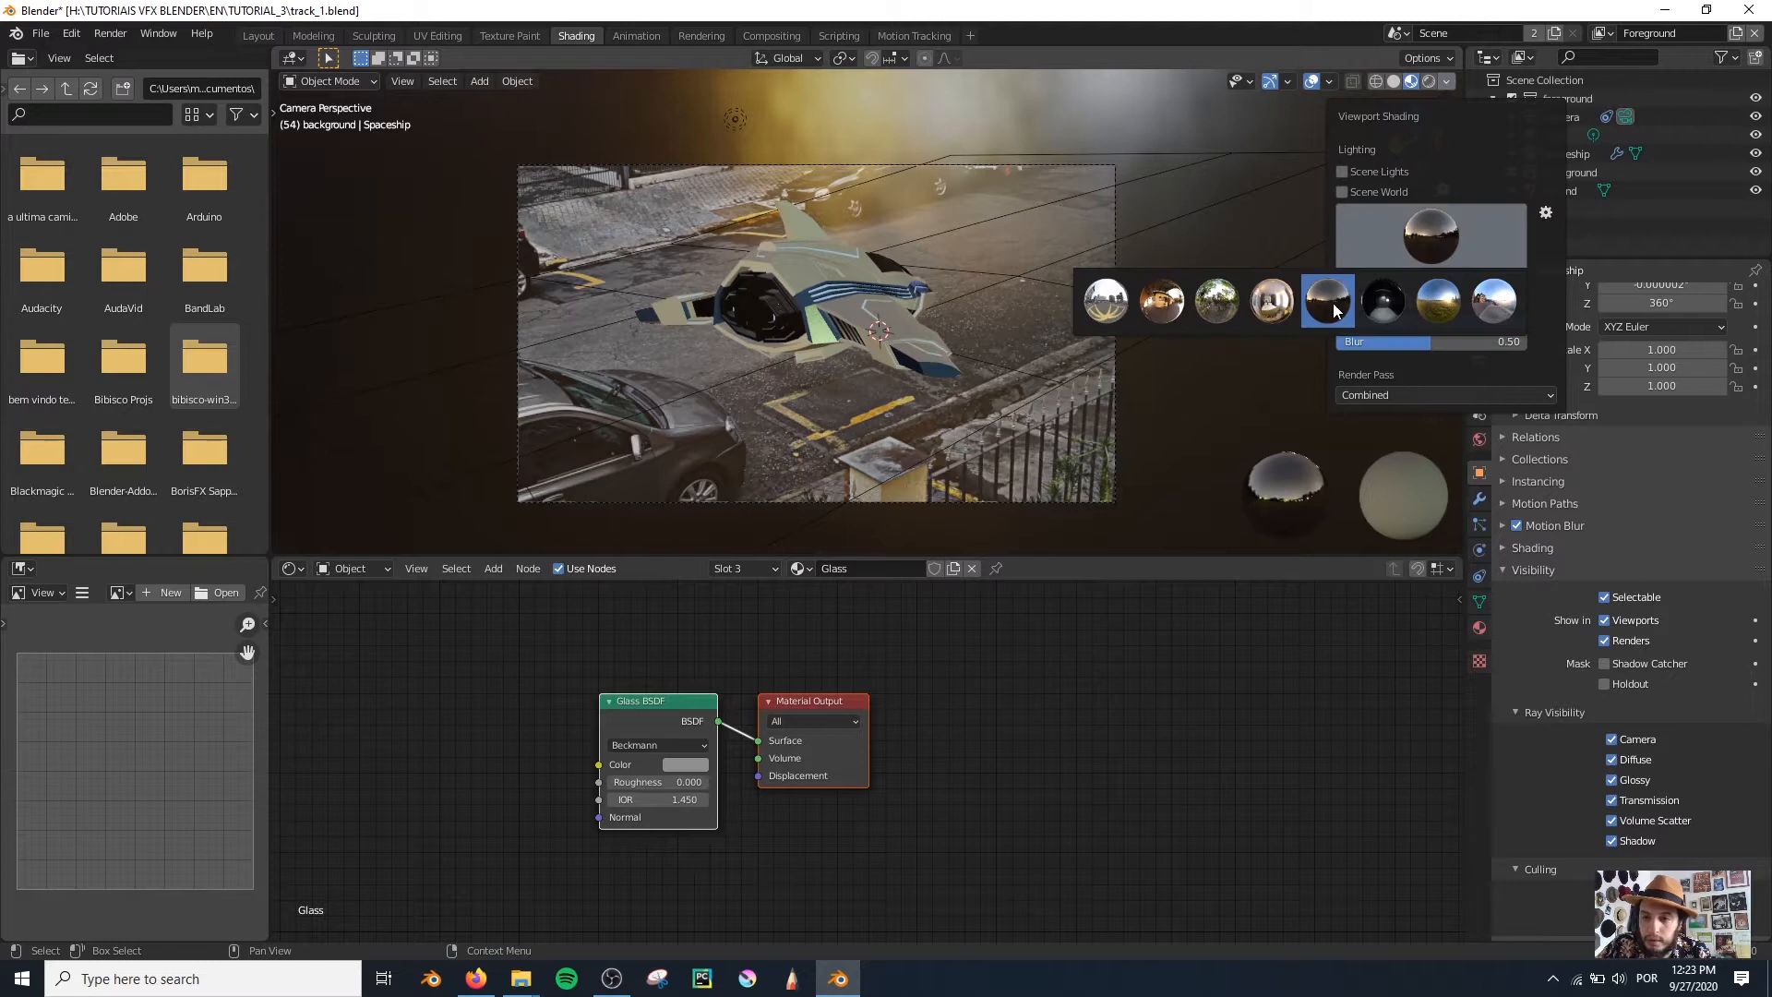
click(1382, 301)
drag(1421, 280, 1301, 280)
Step: Light the viewport preview with the scene's own lights and world instead of the built-in HDRI
click(1342, 170)
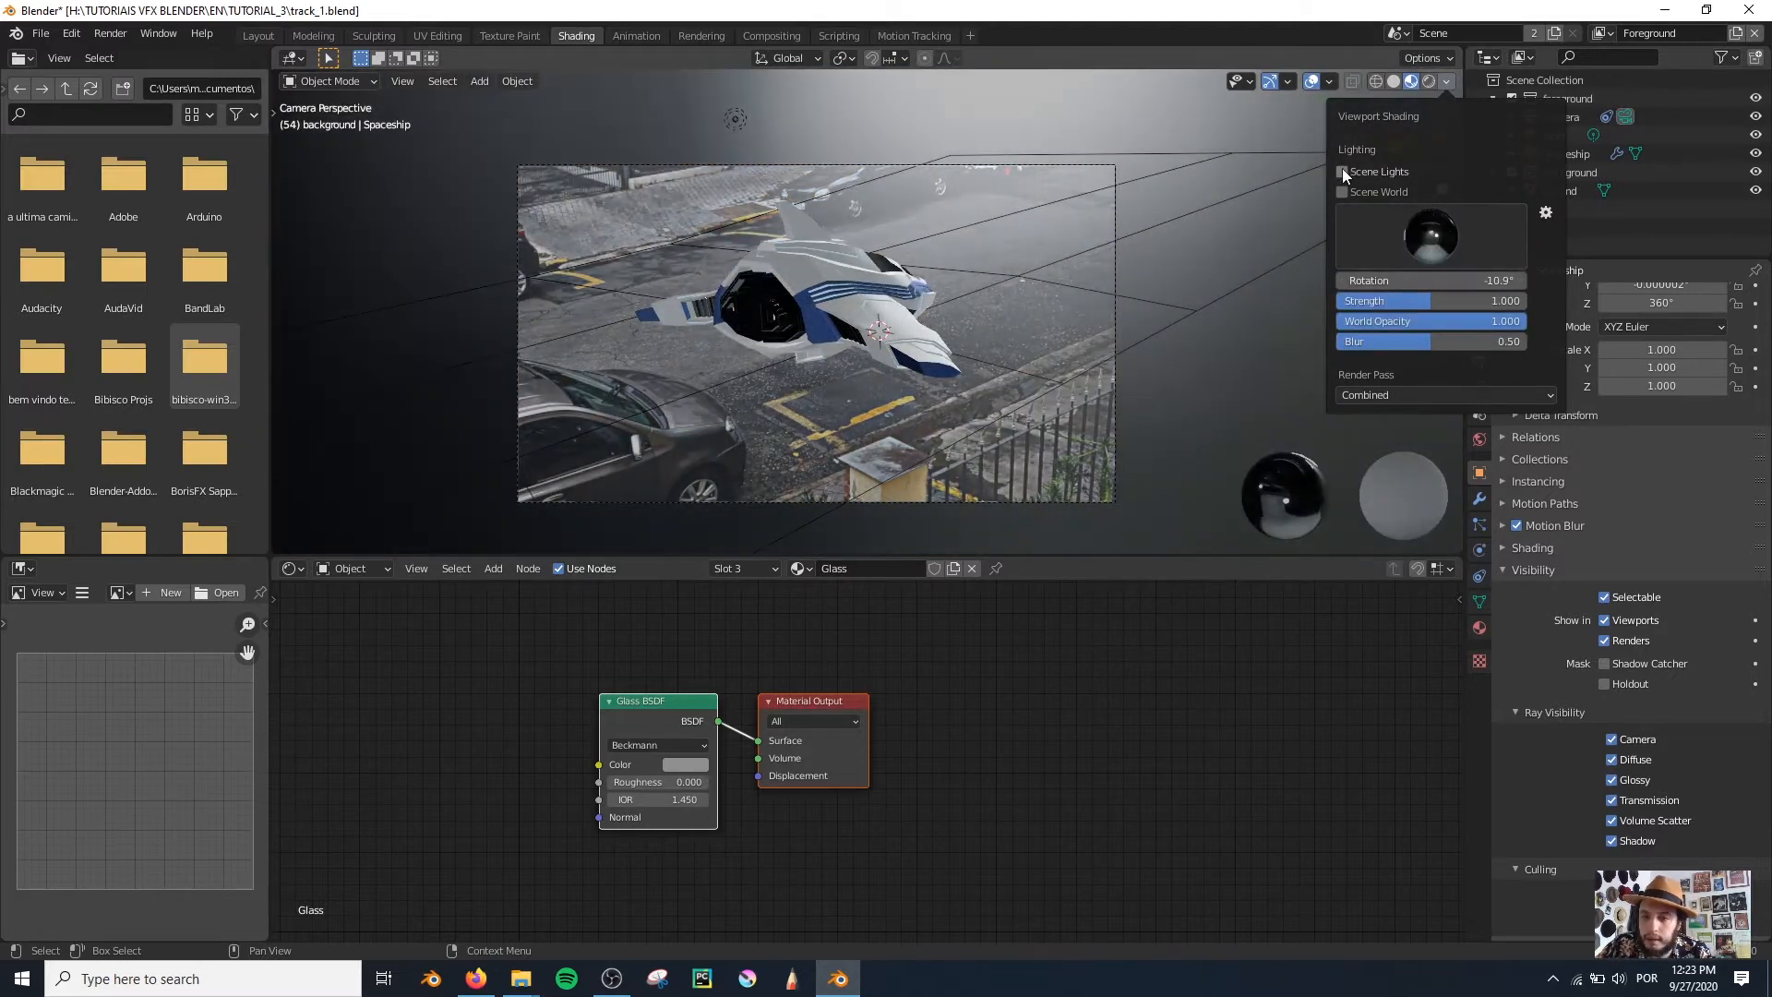
click(1340, 191)
Step: Move the Light object along the X axis so that it illuminates the top of the spaceship
click(1547, 139)
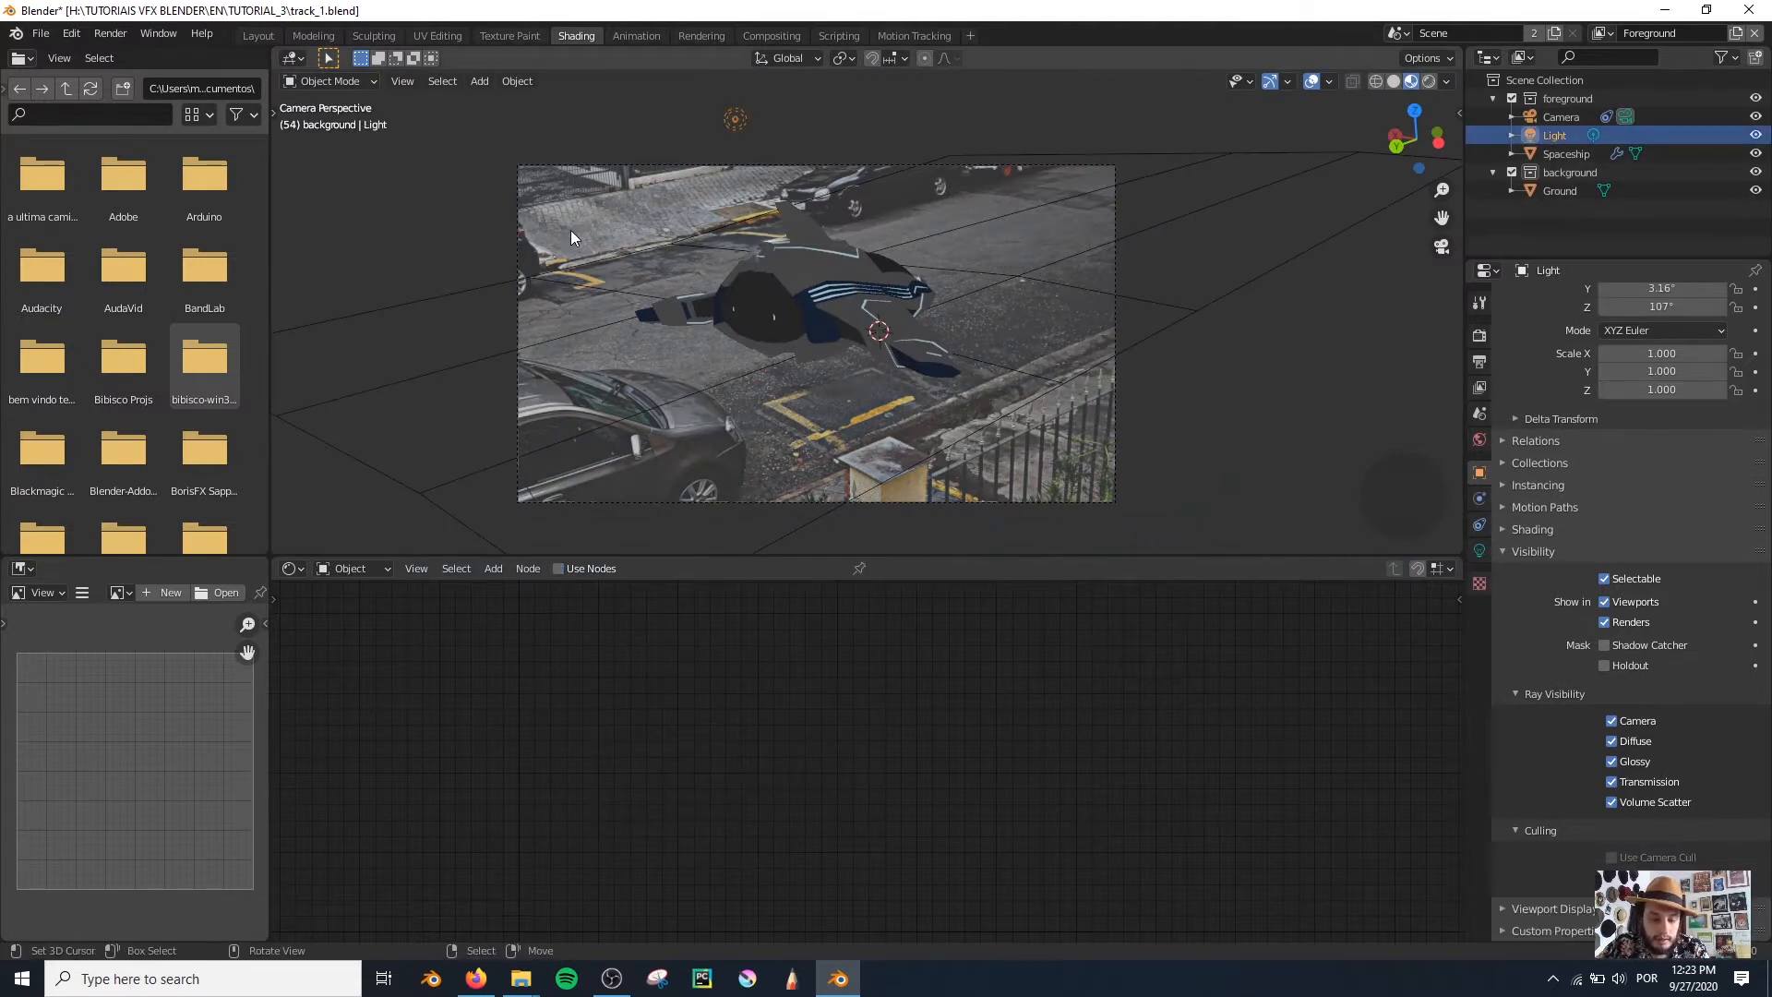
key(g)
key(x)
click(1003, 308)
key(g)
key(y)
right_click(911, 234)
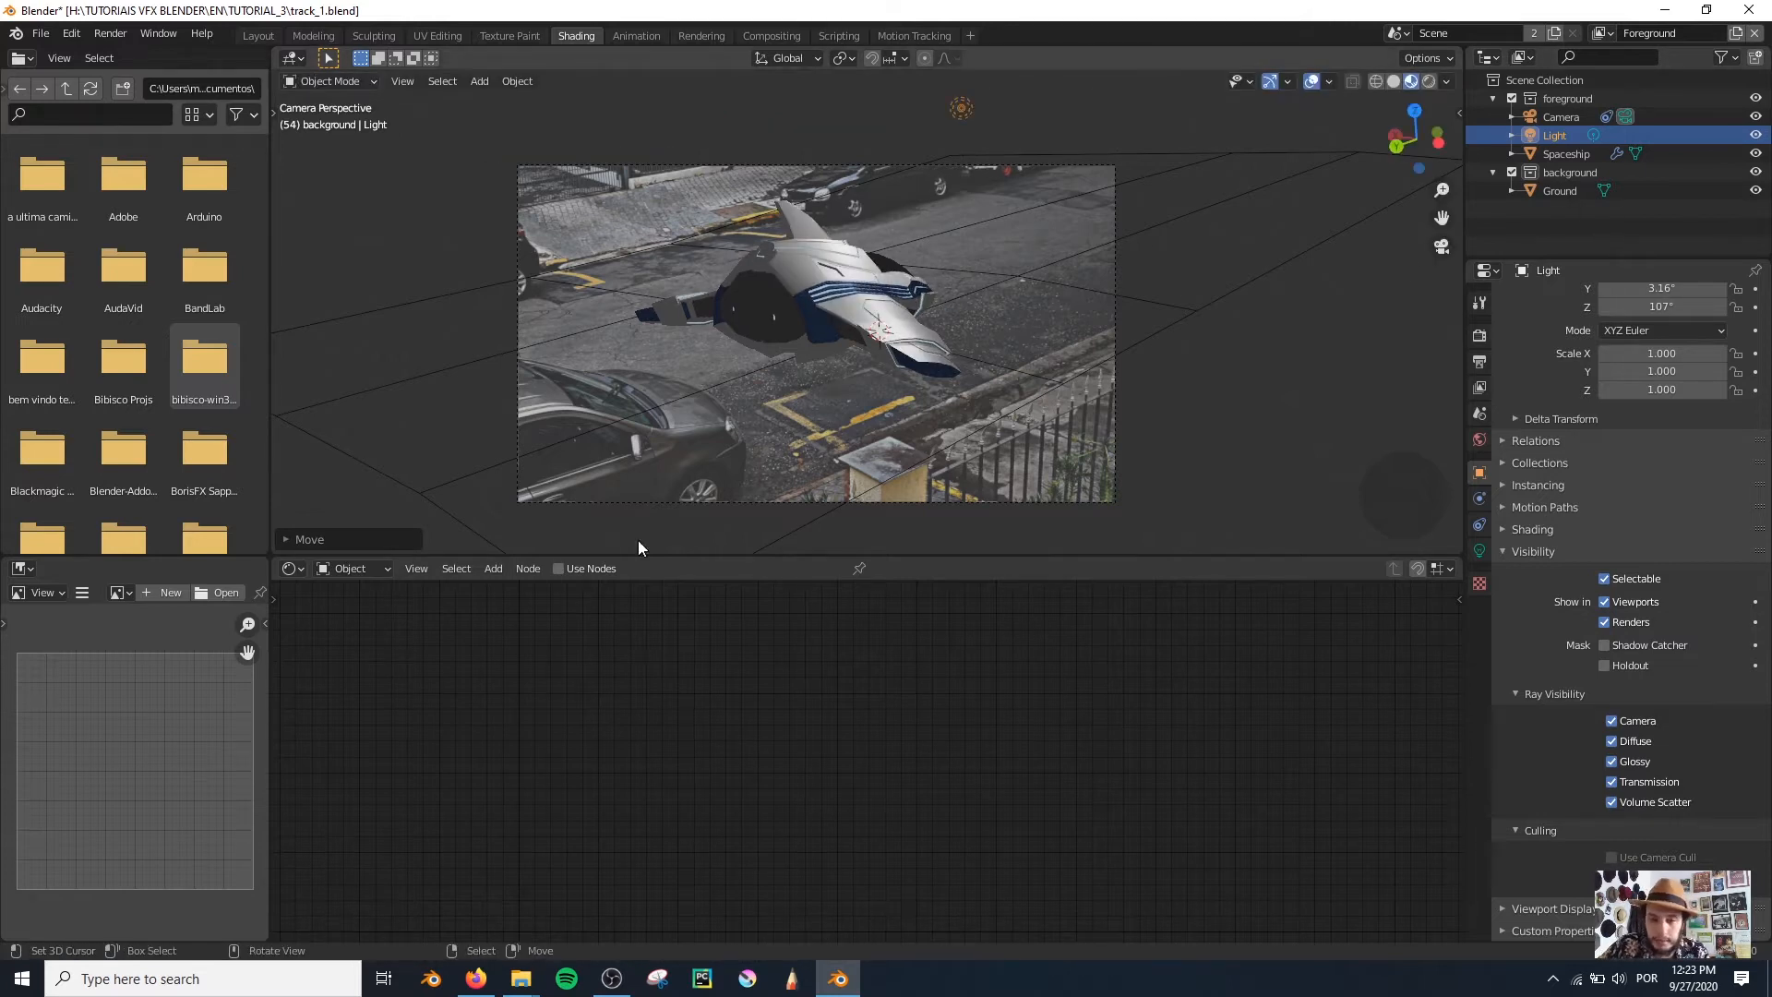
Step: Set the shader editor to the World shader and bring its Background and World Output nodes into view
click(356, 569)
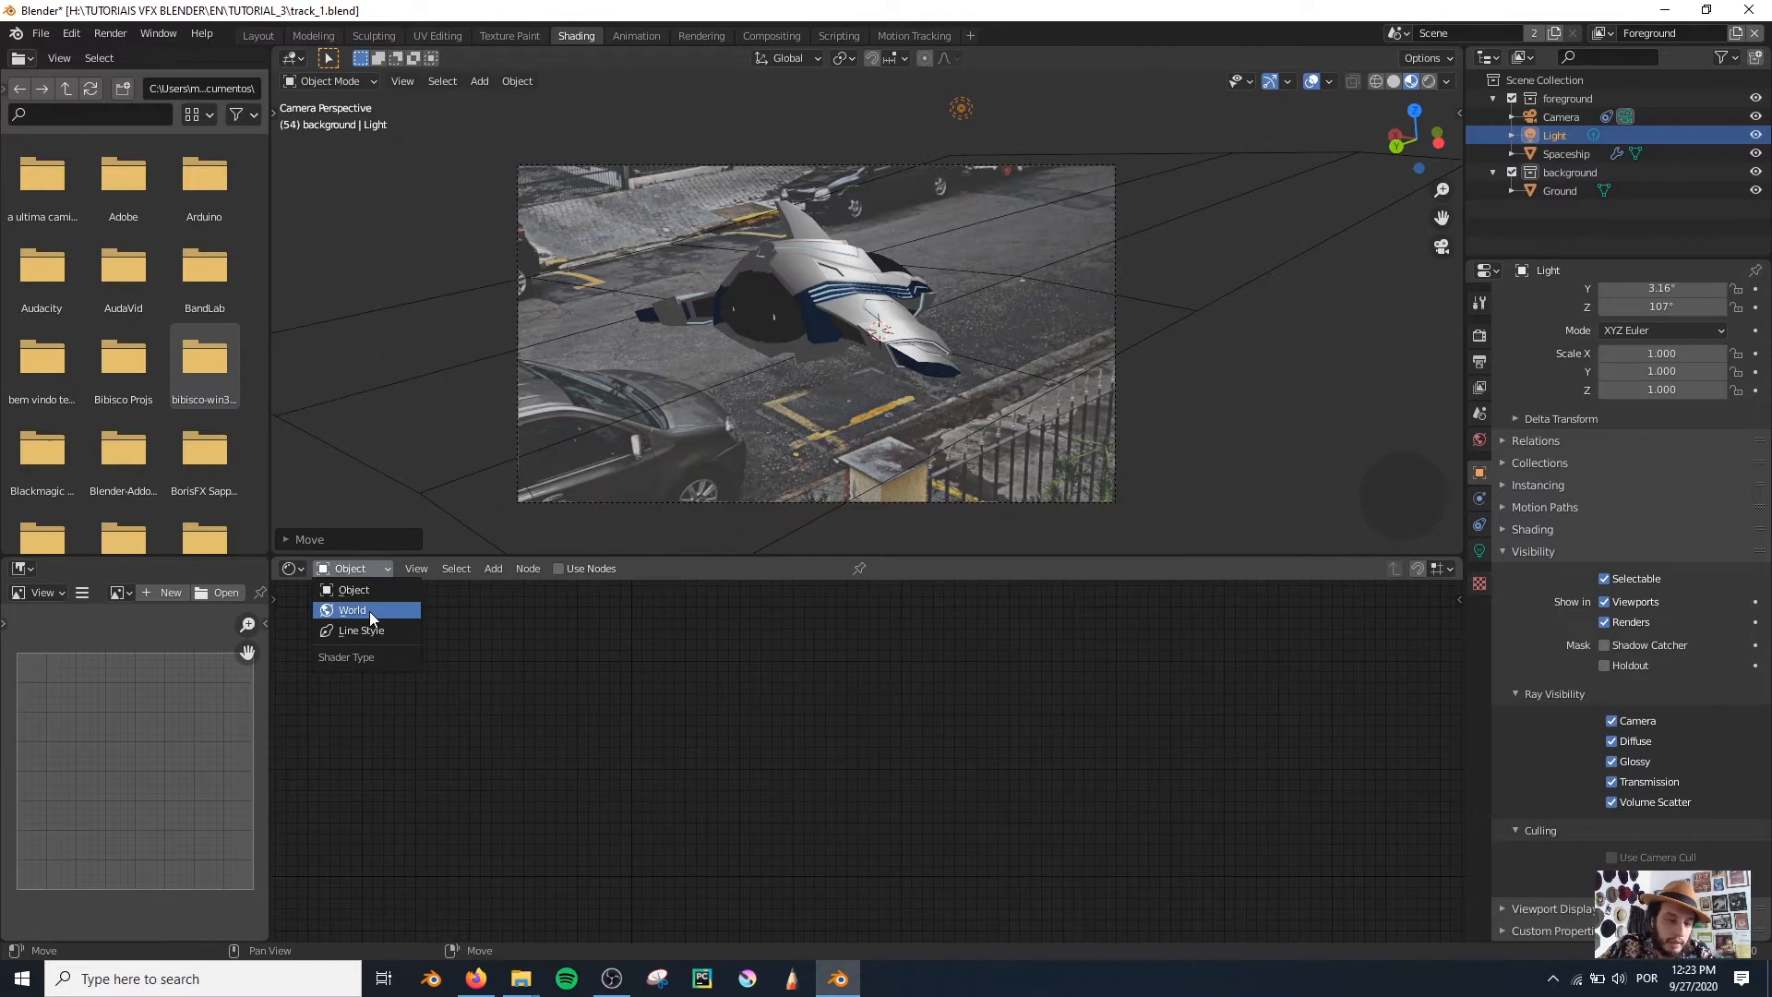
click(369, 610)
scroll(657, 733, up, 3)
click(358, 724)
middle_drag(351, 745, 637, 798)
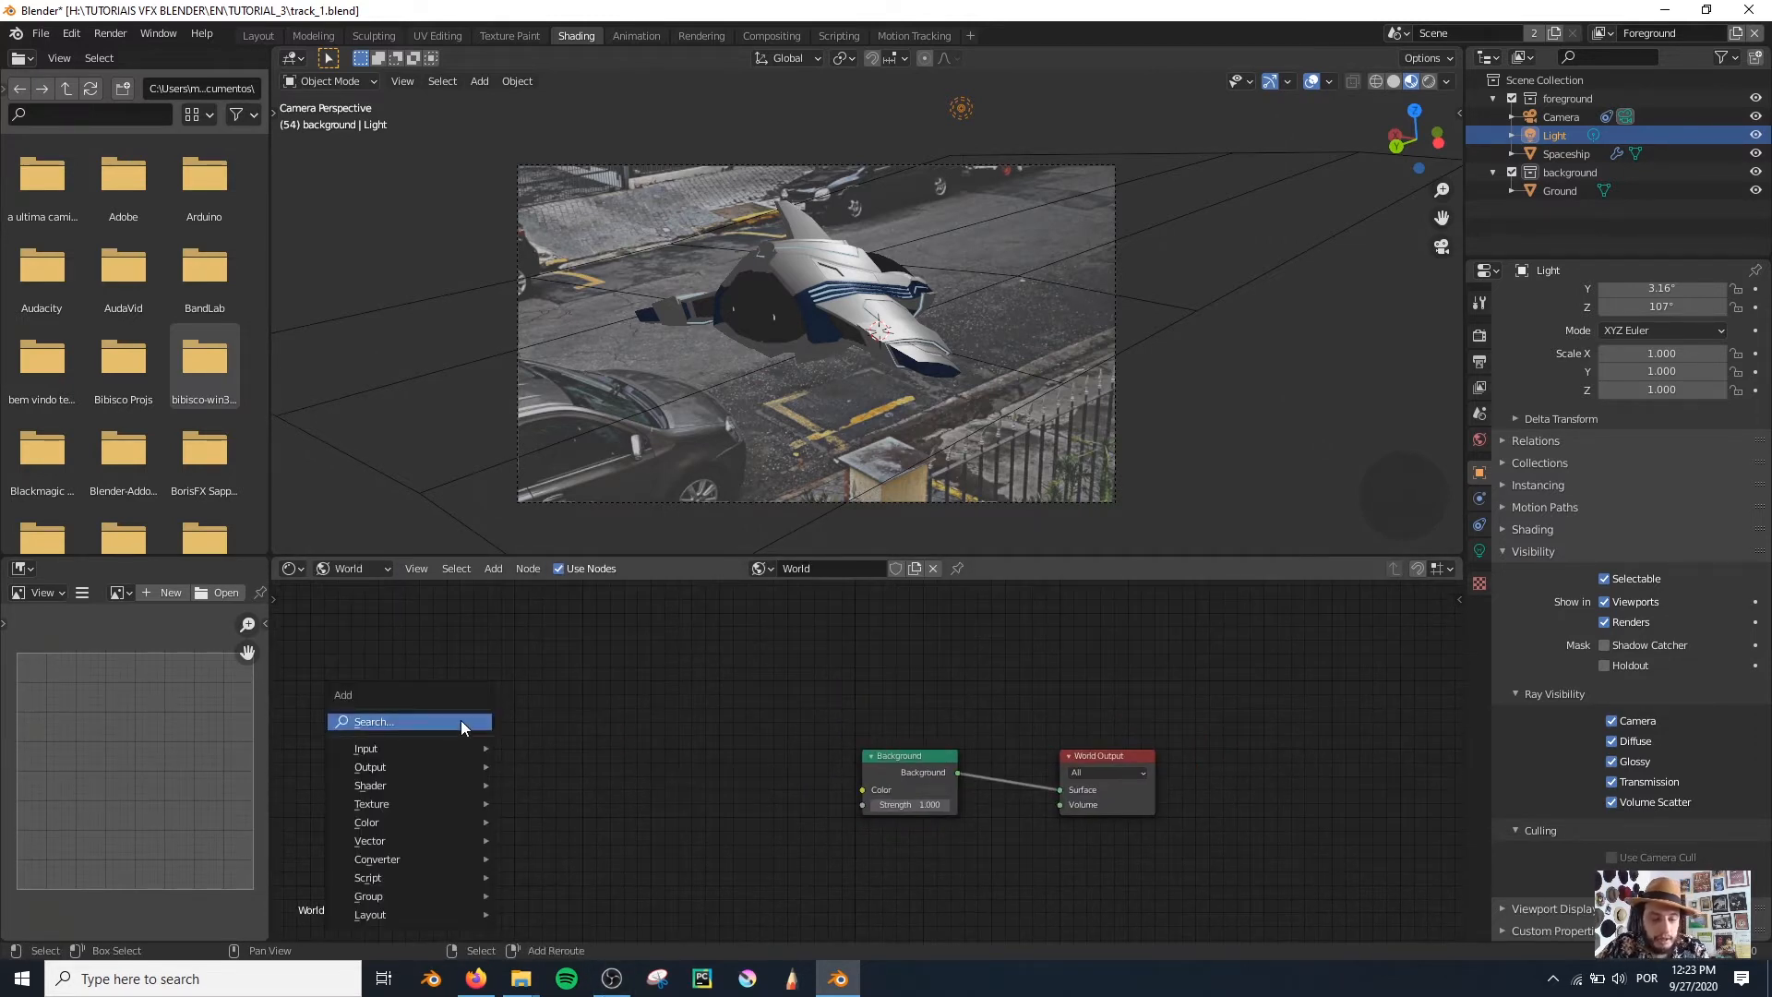
Step: Add an Environment Texture node before the Background node in the World shader
key(shift+a)
click(462, 719)
text(en)
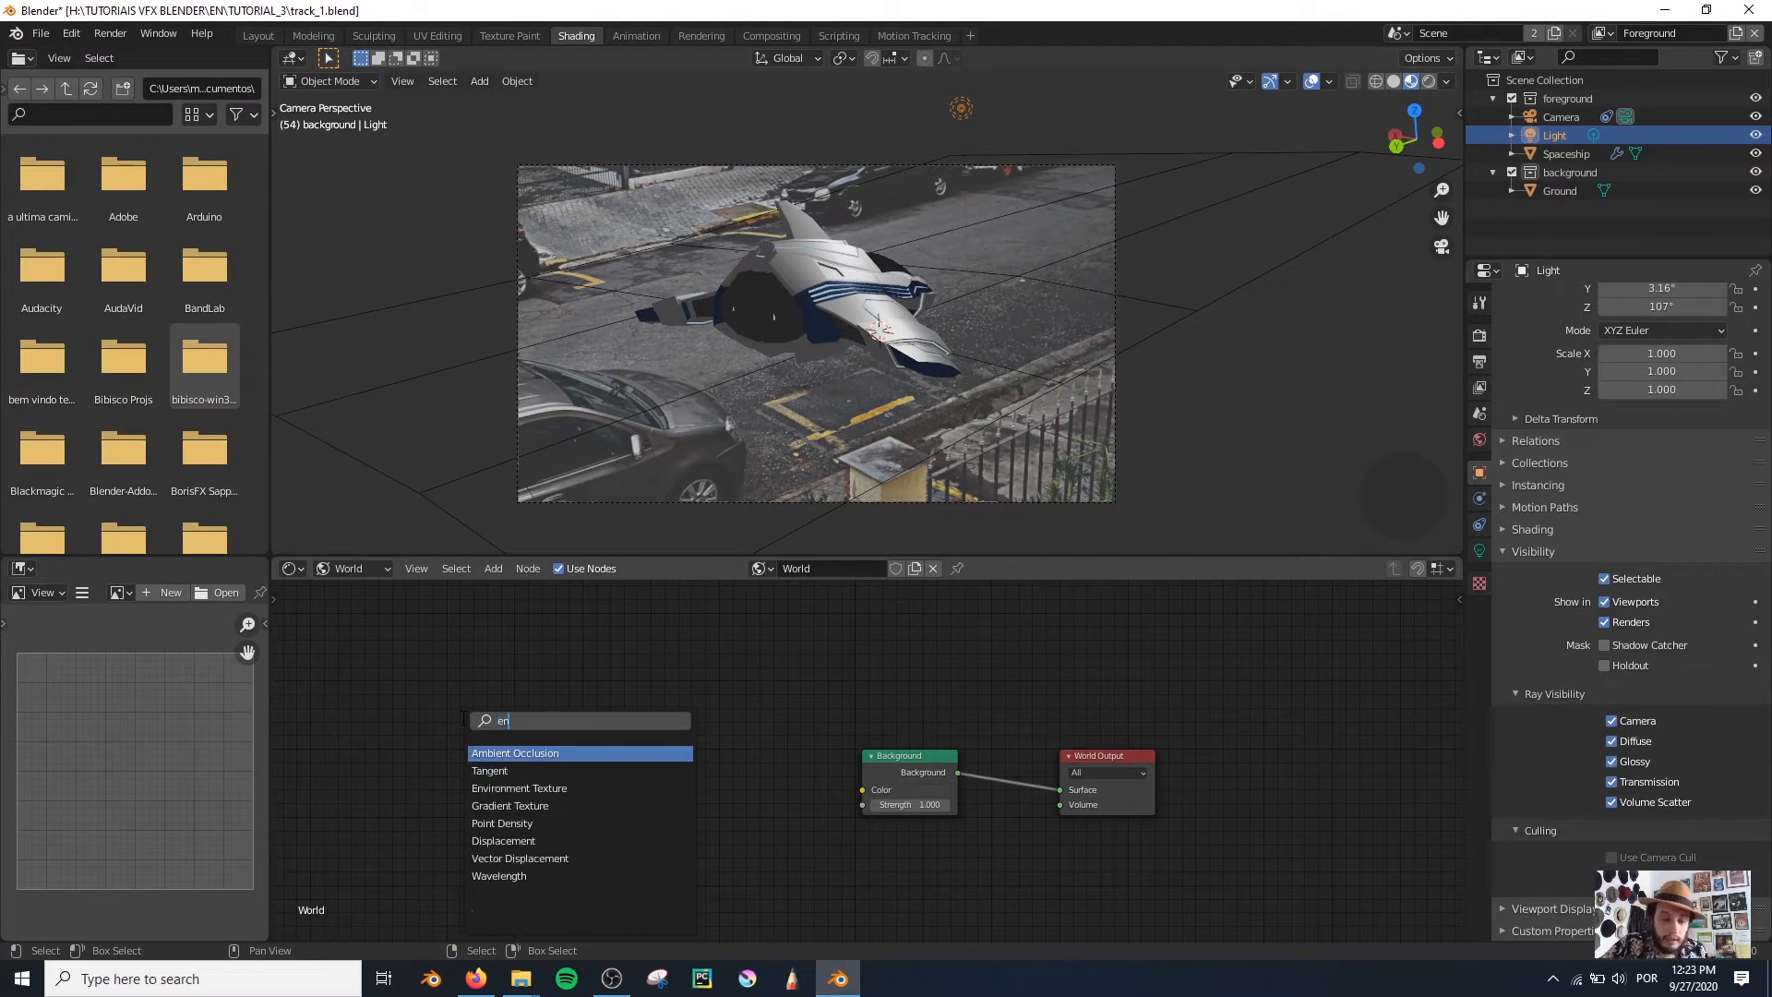
key(Return)
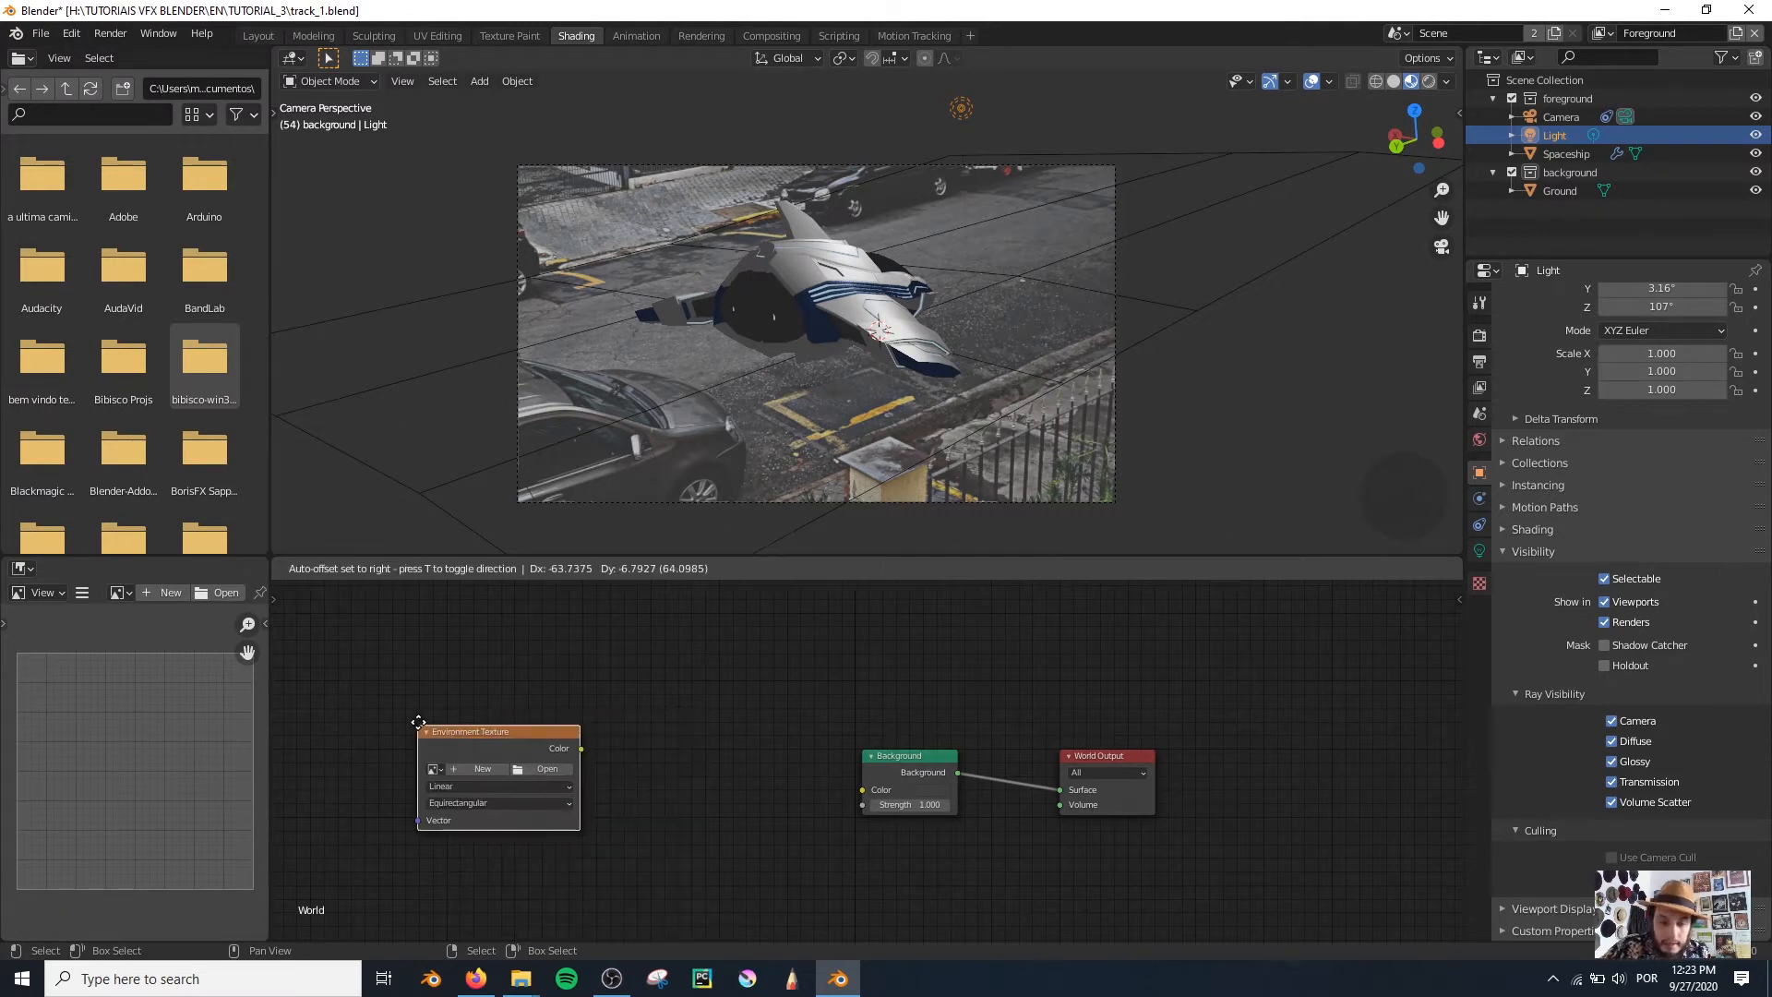
click(683, 752)
Step: Load urban_street_01_8k.hdr from the HDRI folder into the Environment Texture node and connect its Color output to the Background node's Color
click(666, 746)
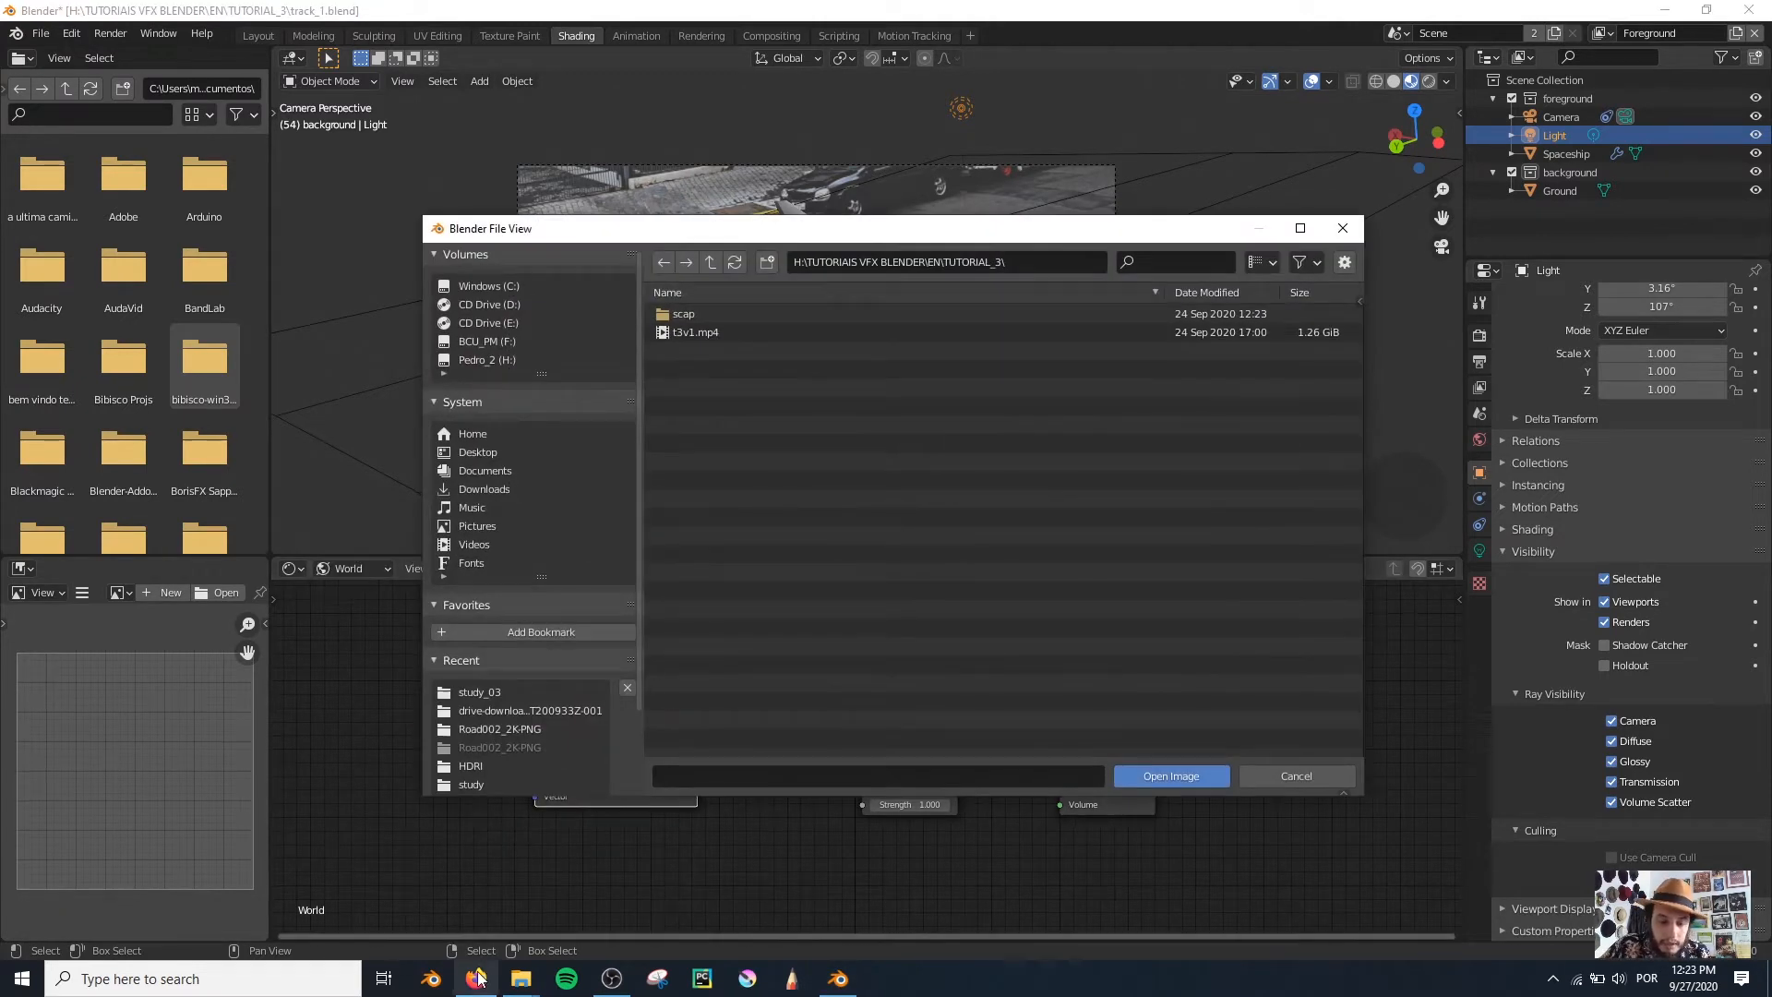
mouse_move(521, 977)
click(434, 900)
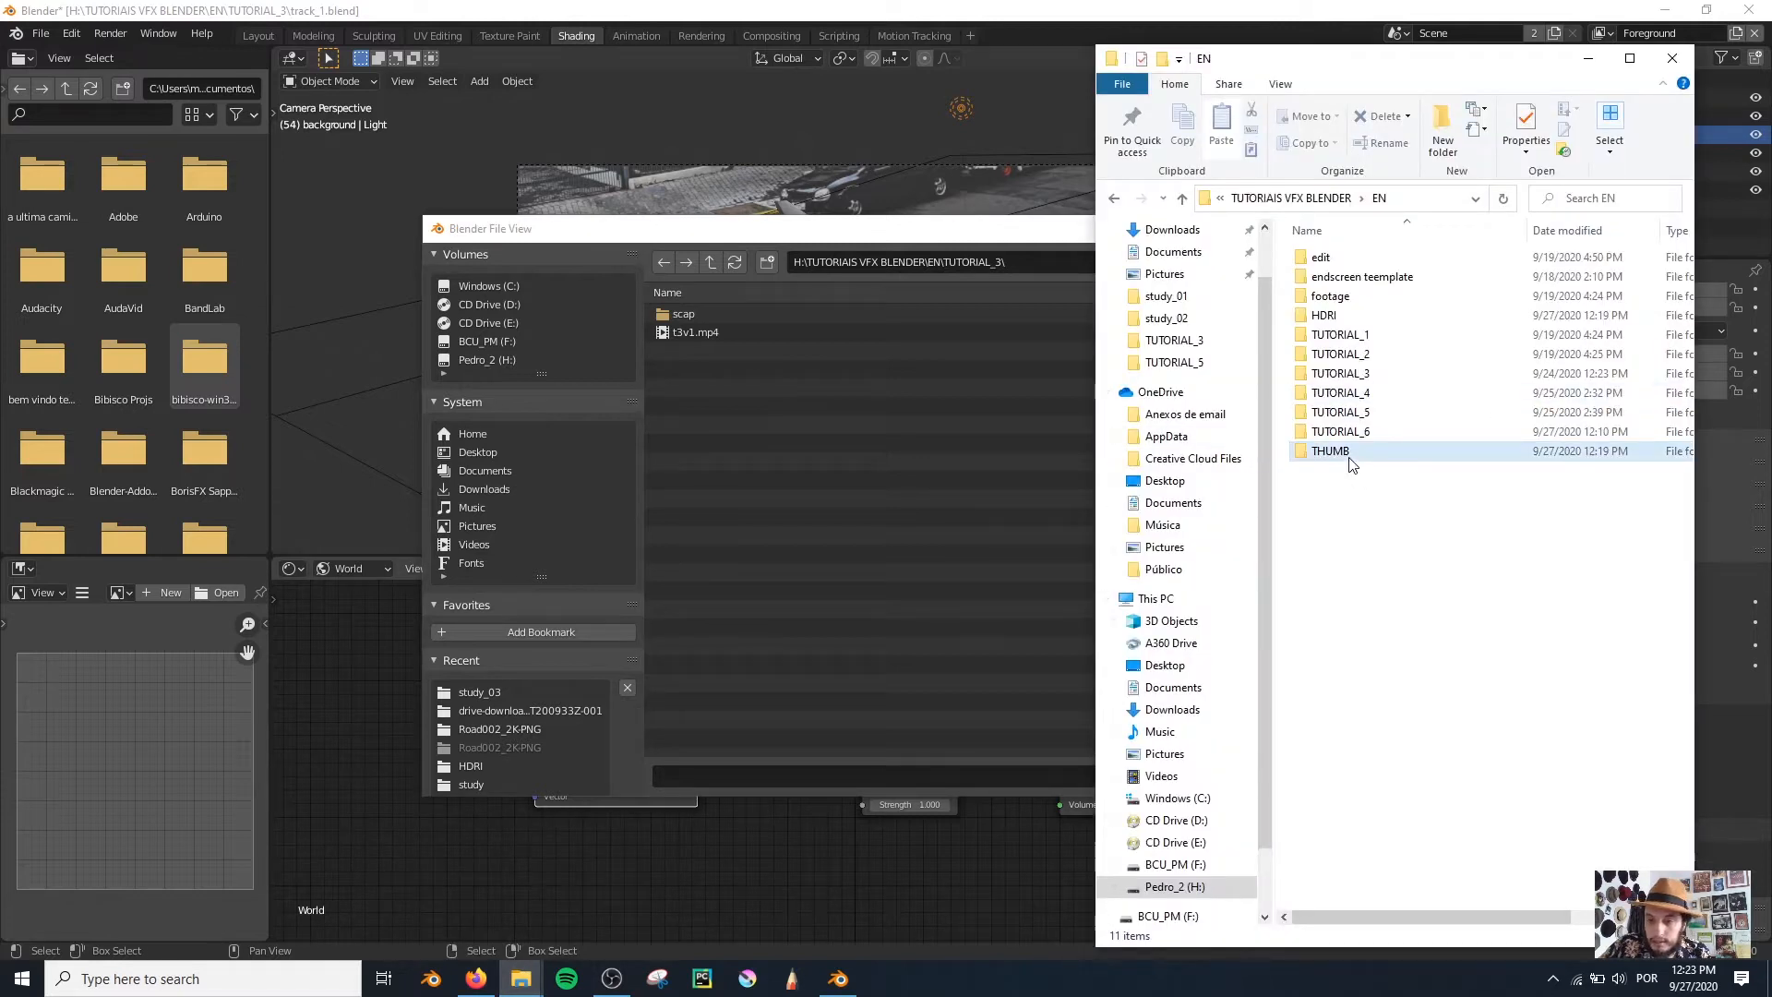
double_click(1329, 315)
click(1384, 208)
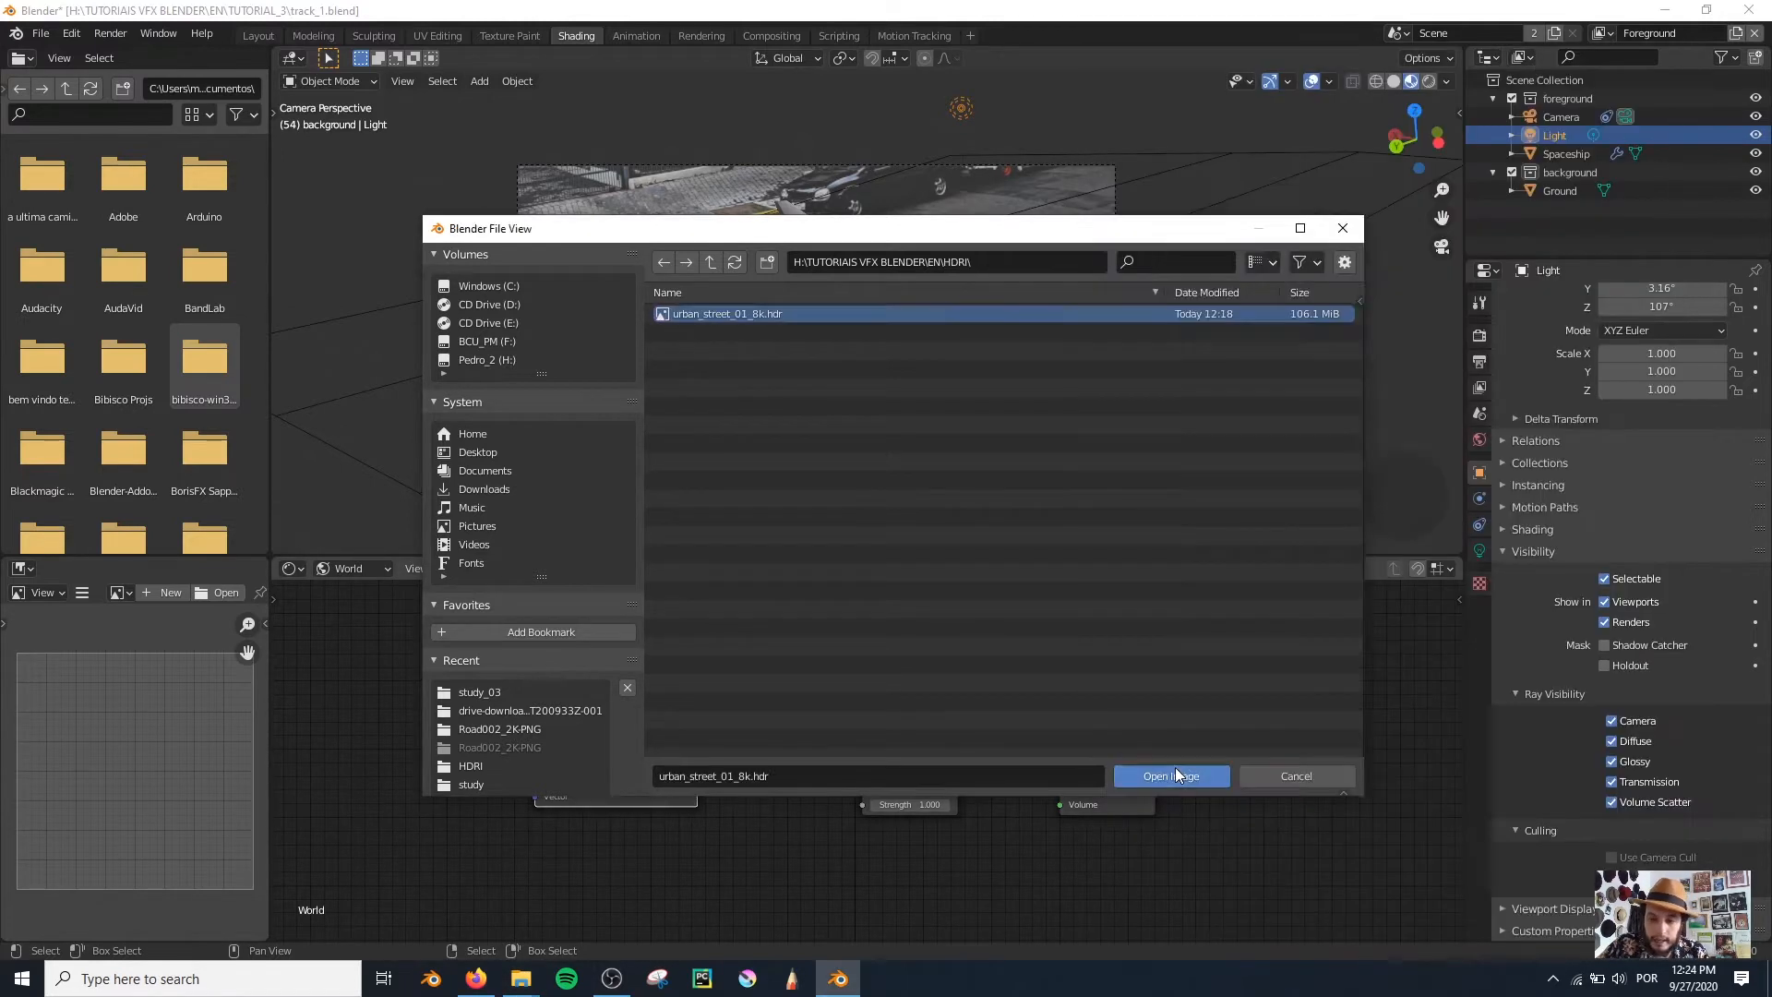
click(1176, 767)
drag(698, 725, 873, 794)
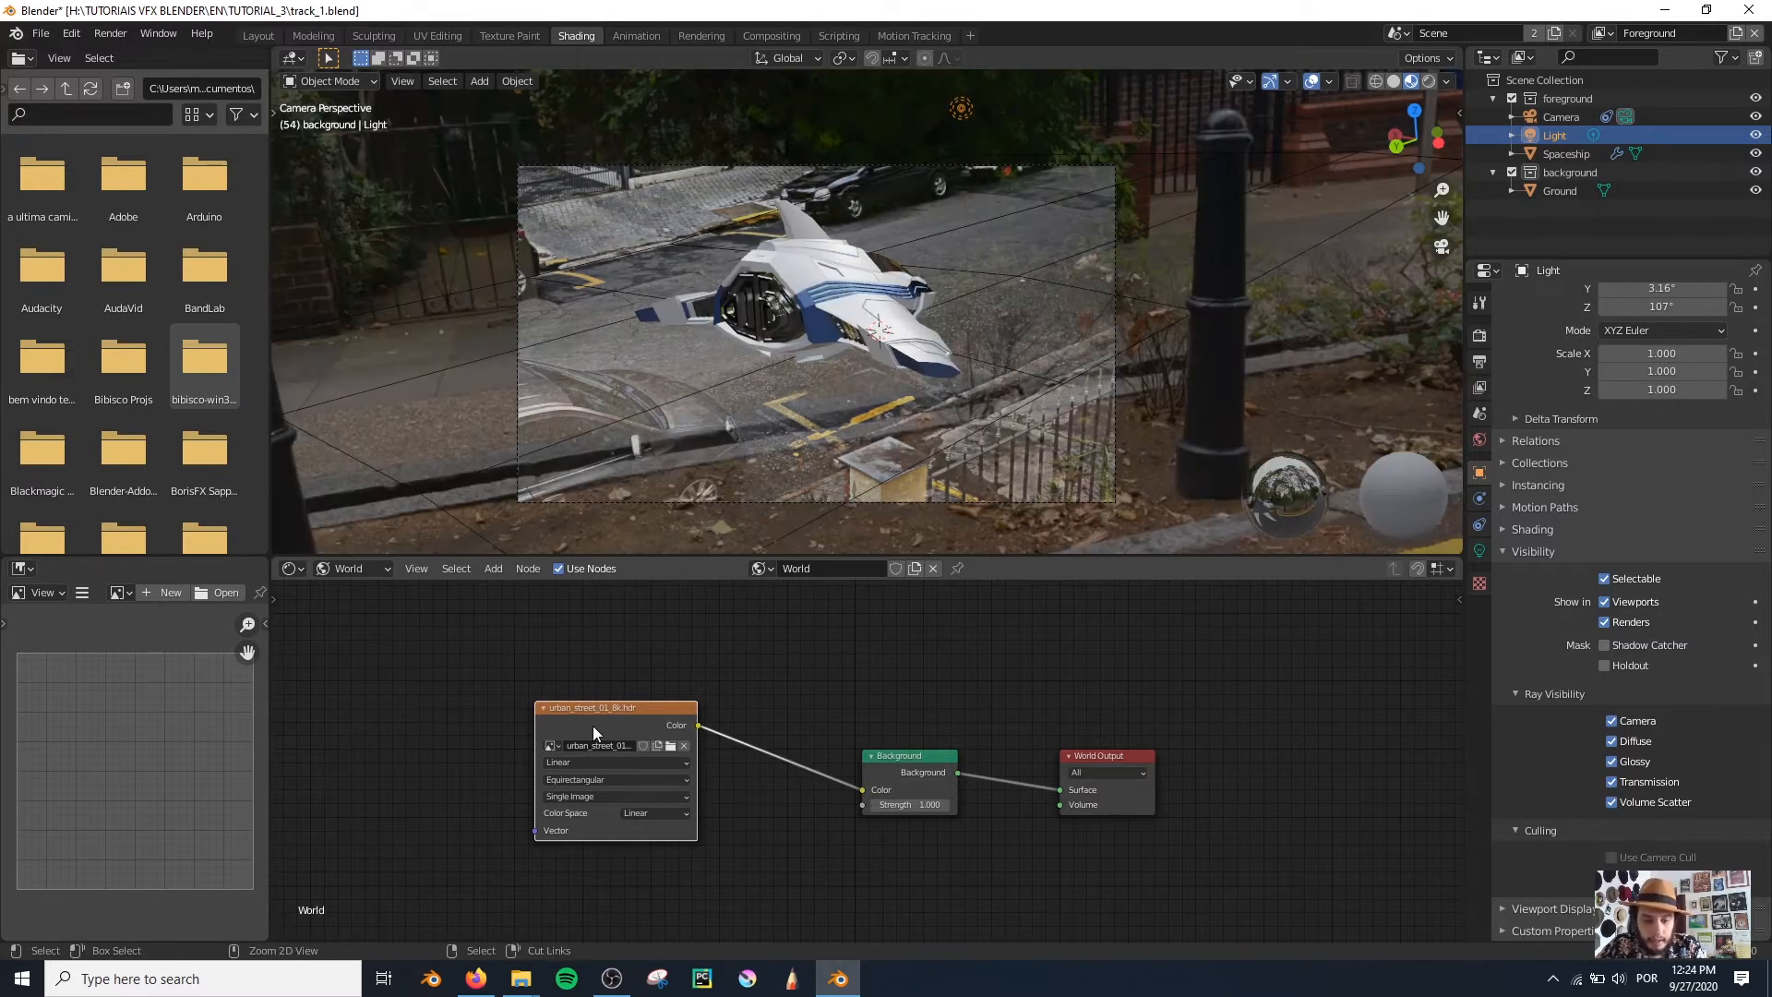
Step: Add Texture Coordinate and Mapping nodes in front of the Environment Texture node using Node Wrangler
key(ctrl+t)
scroll(873, 401, down, 1)
scroll(873, 402, up, 1)
key(alt+a)
middle_drag(612, 736, 1000, 693)
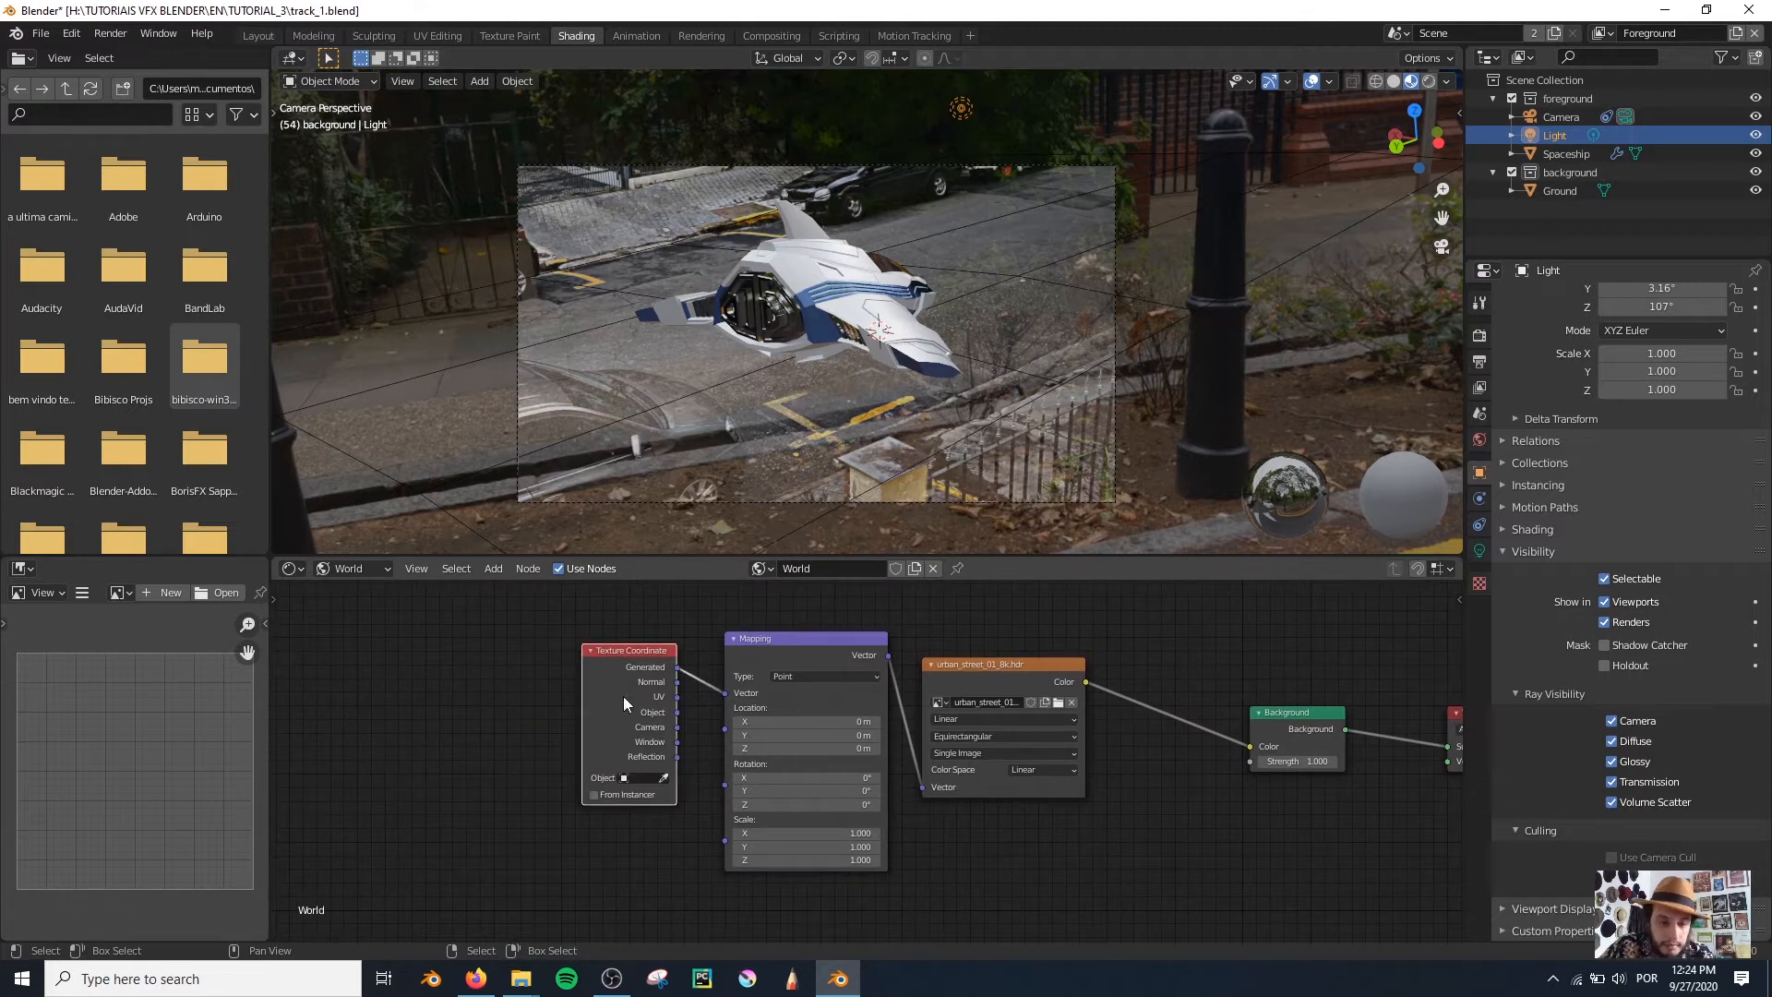
Step: Search the add-ons in the preferences for "node" to check whether Node Wrangler is enabled
click(71, 33)
click(139, 302)
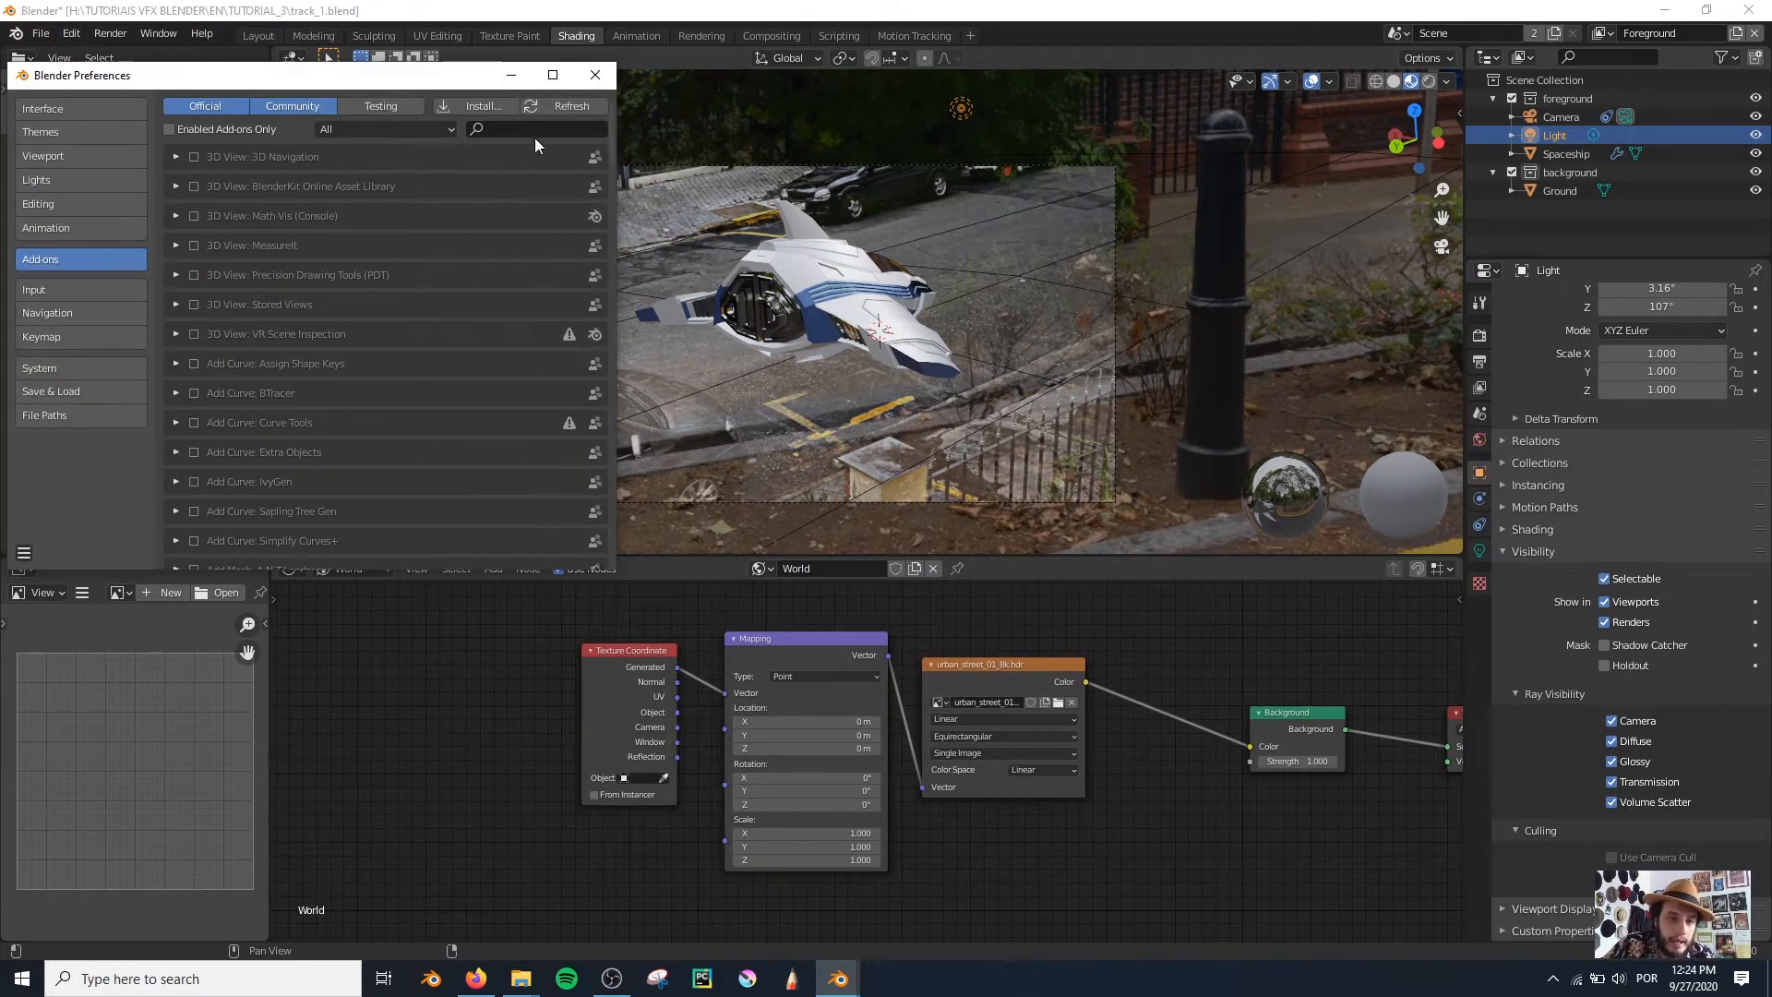
click(535, 137)
text(node)
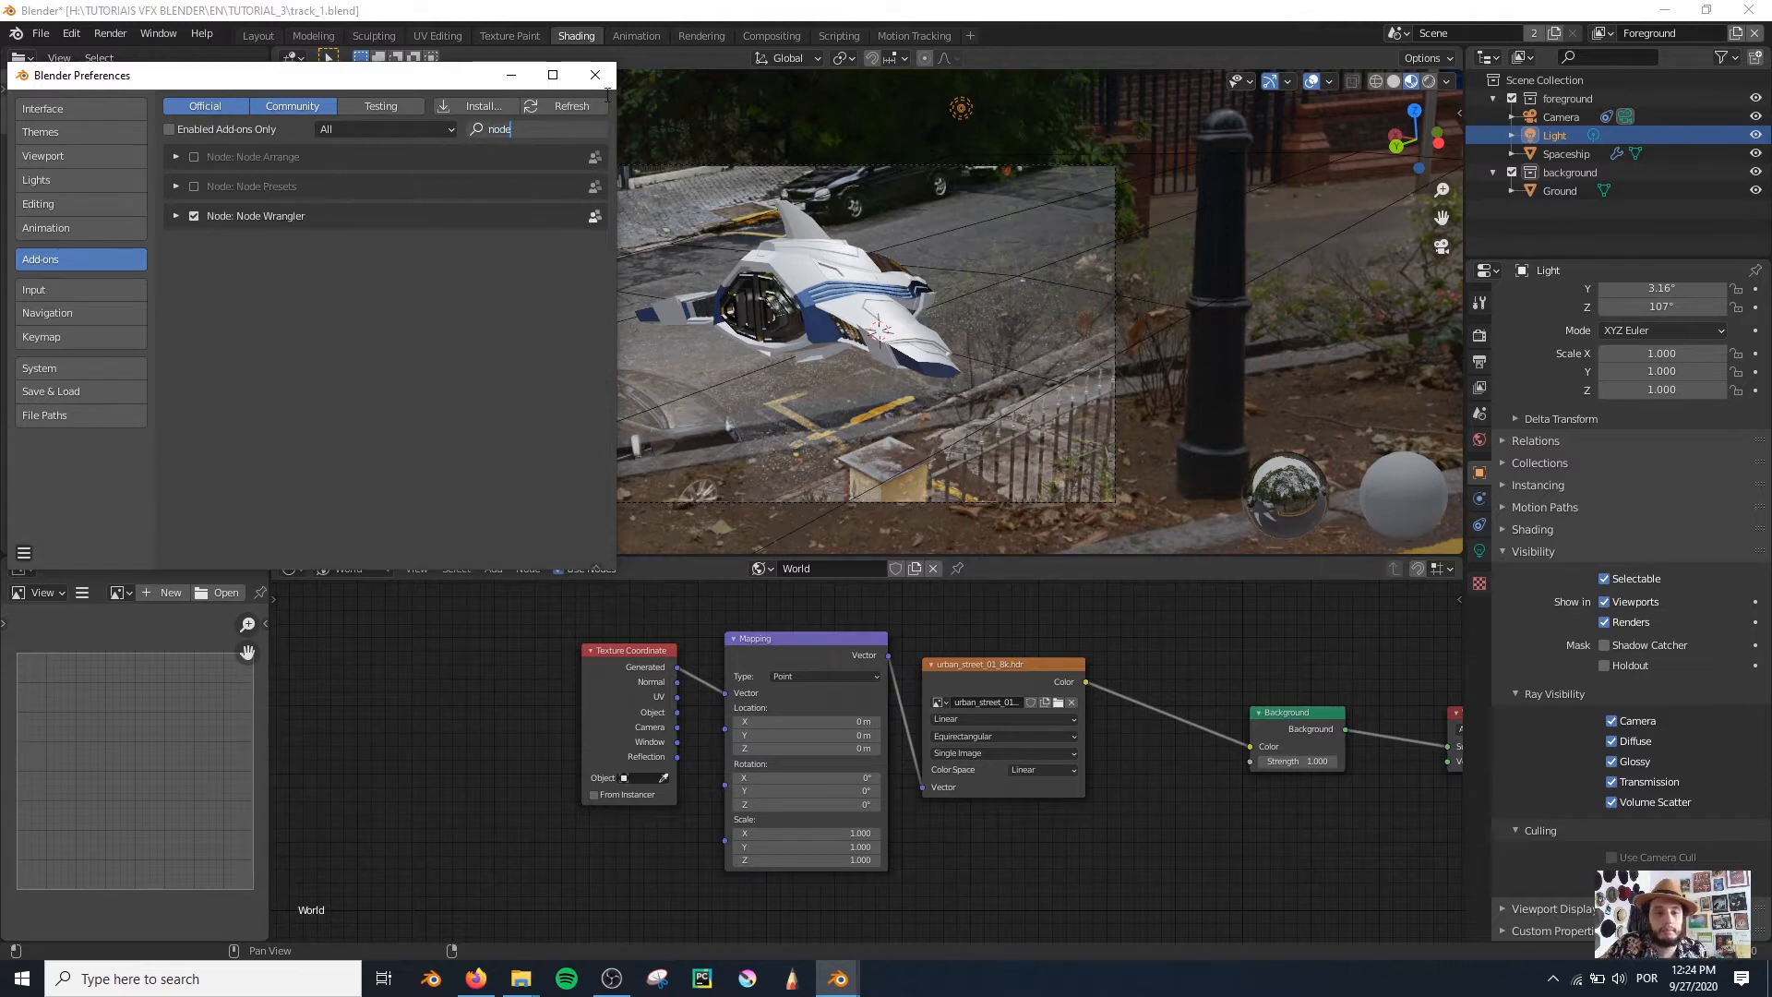
click(595, 74)
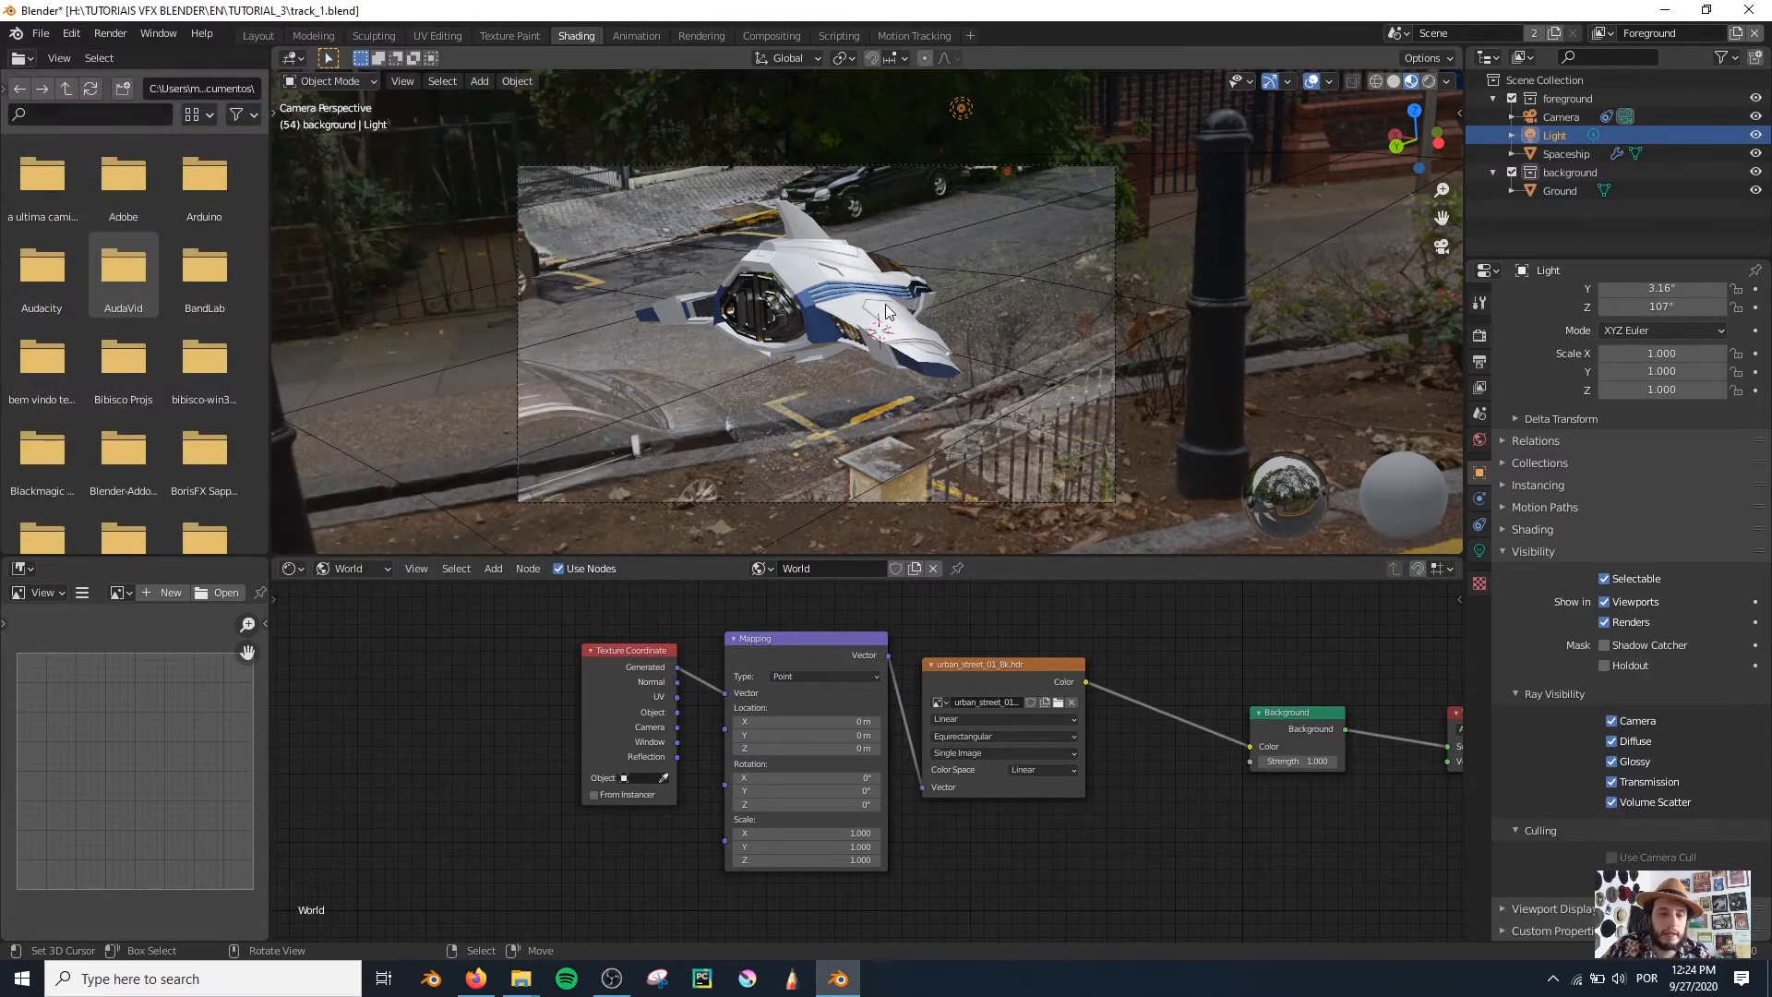
Step: Set the Mapping node's Z rotation to 150° and its Z location to 0.03 m to reorient the HDRI
scroll(822, 724, up, 6)
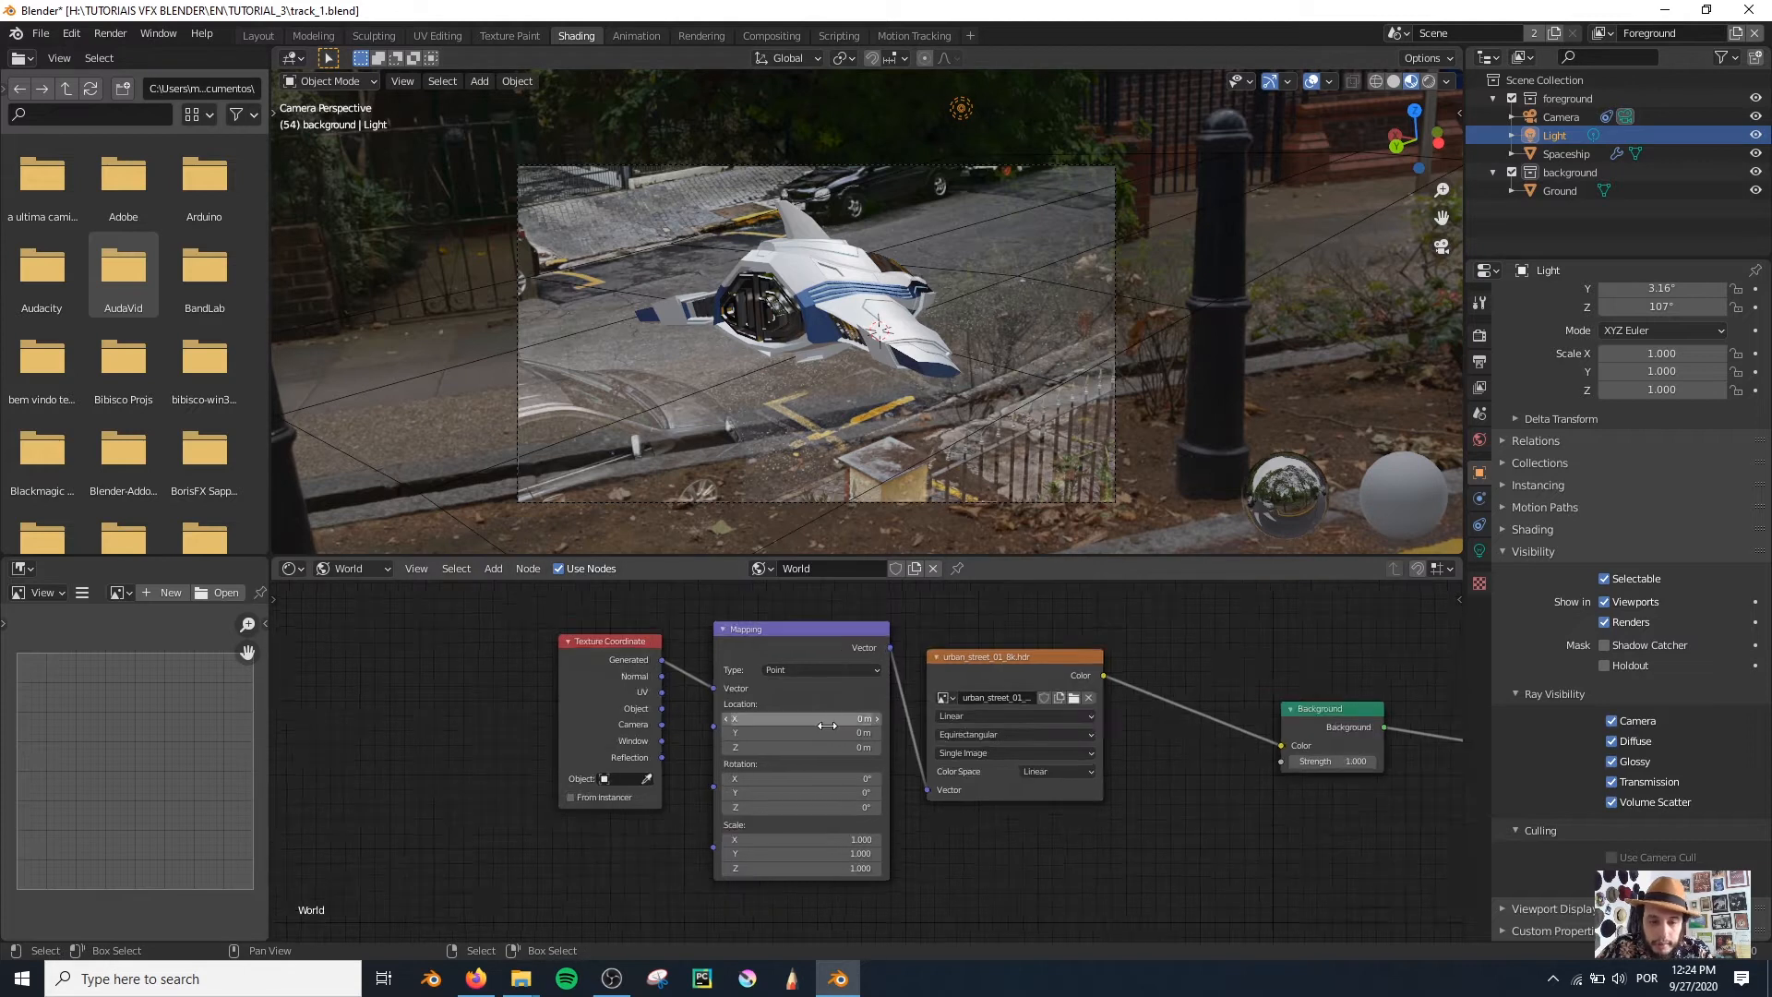
drag(738, 836, 882, 835)
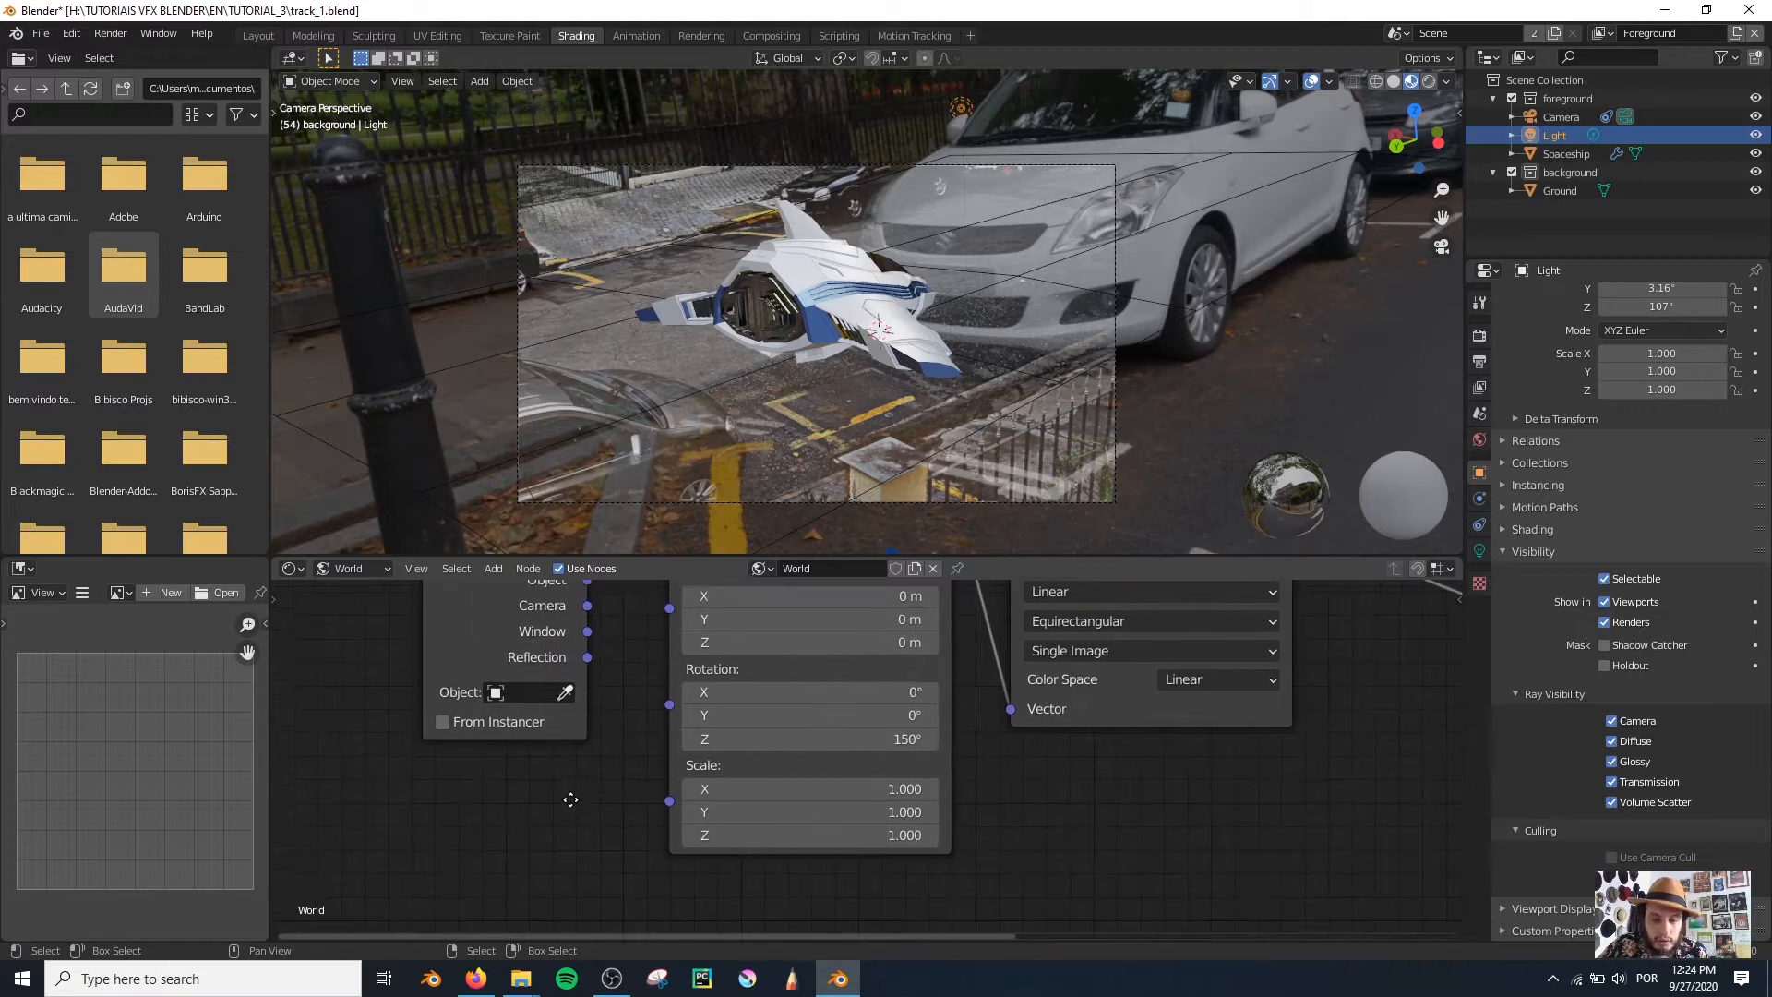
key(shift+a)
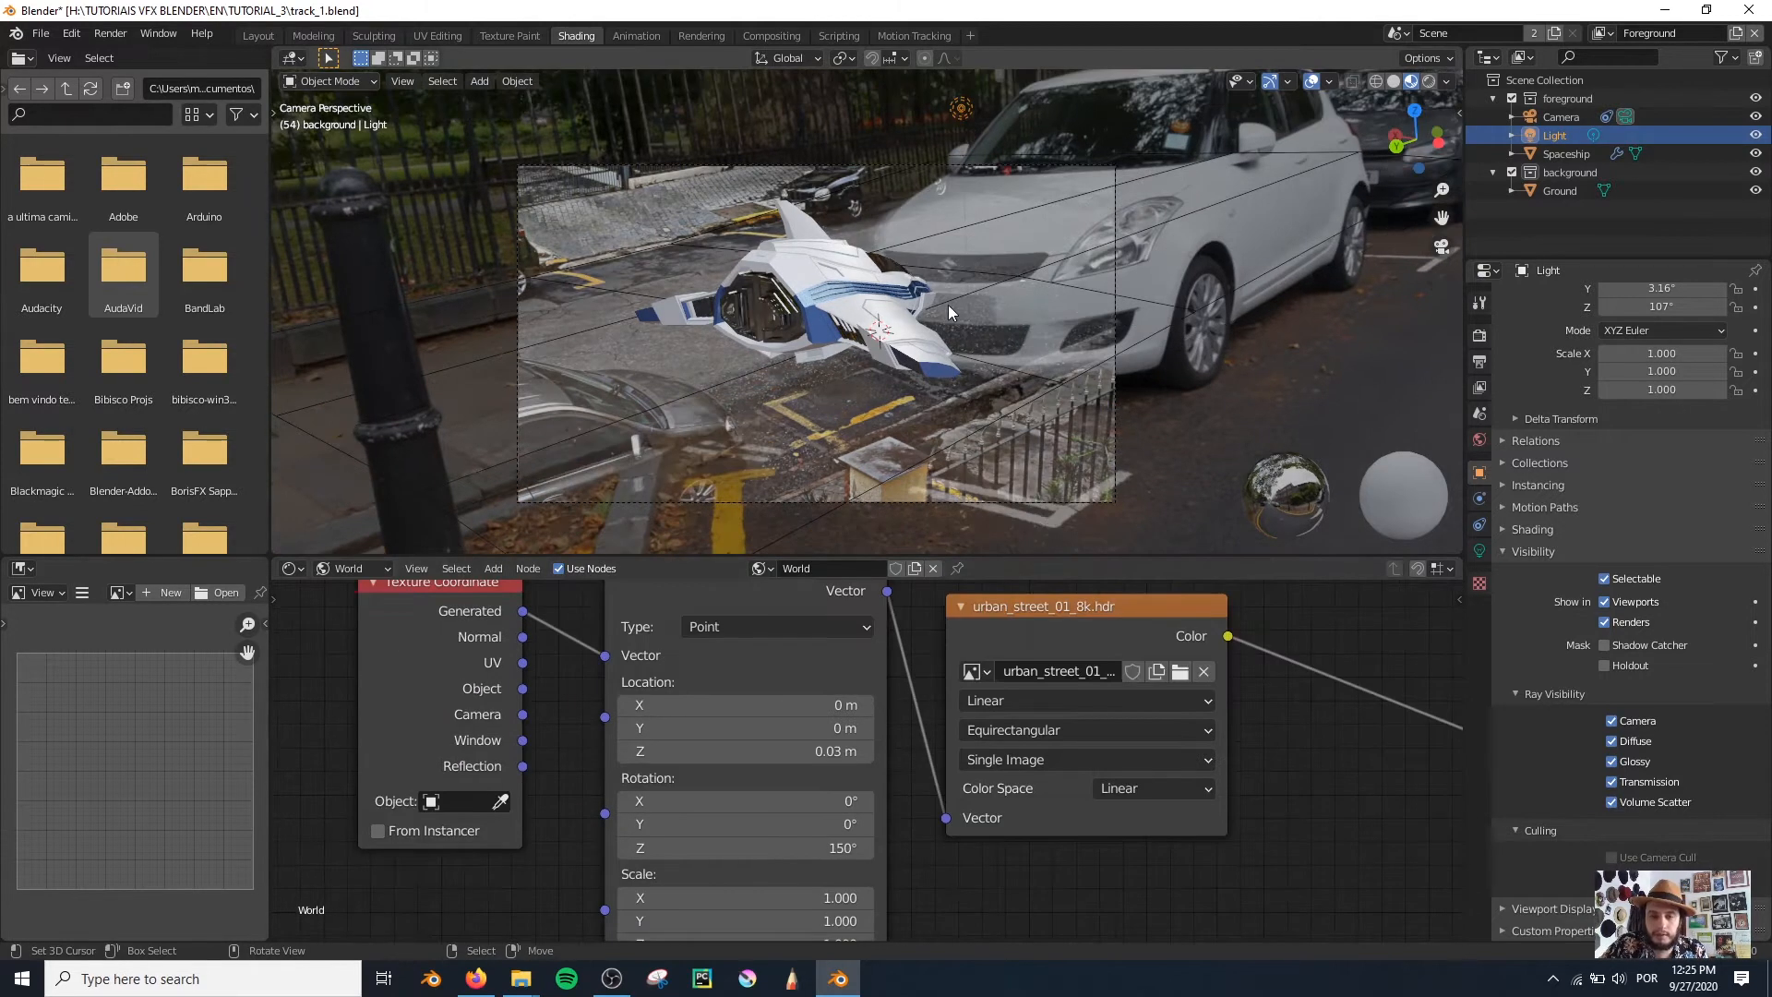
Step: Examine how the HDRI street surroundings line up with the spaceship and the camera footage in the viewport
scroll(989, 354, down, 5)
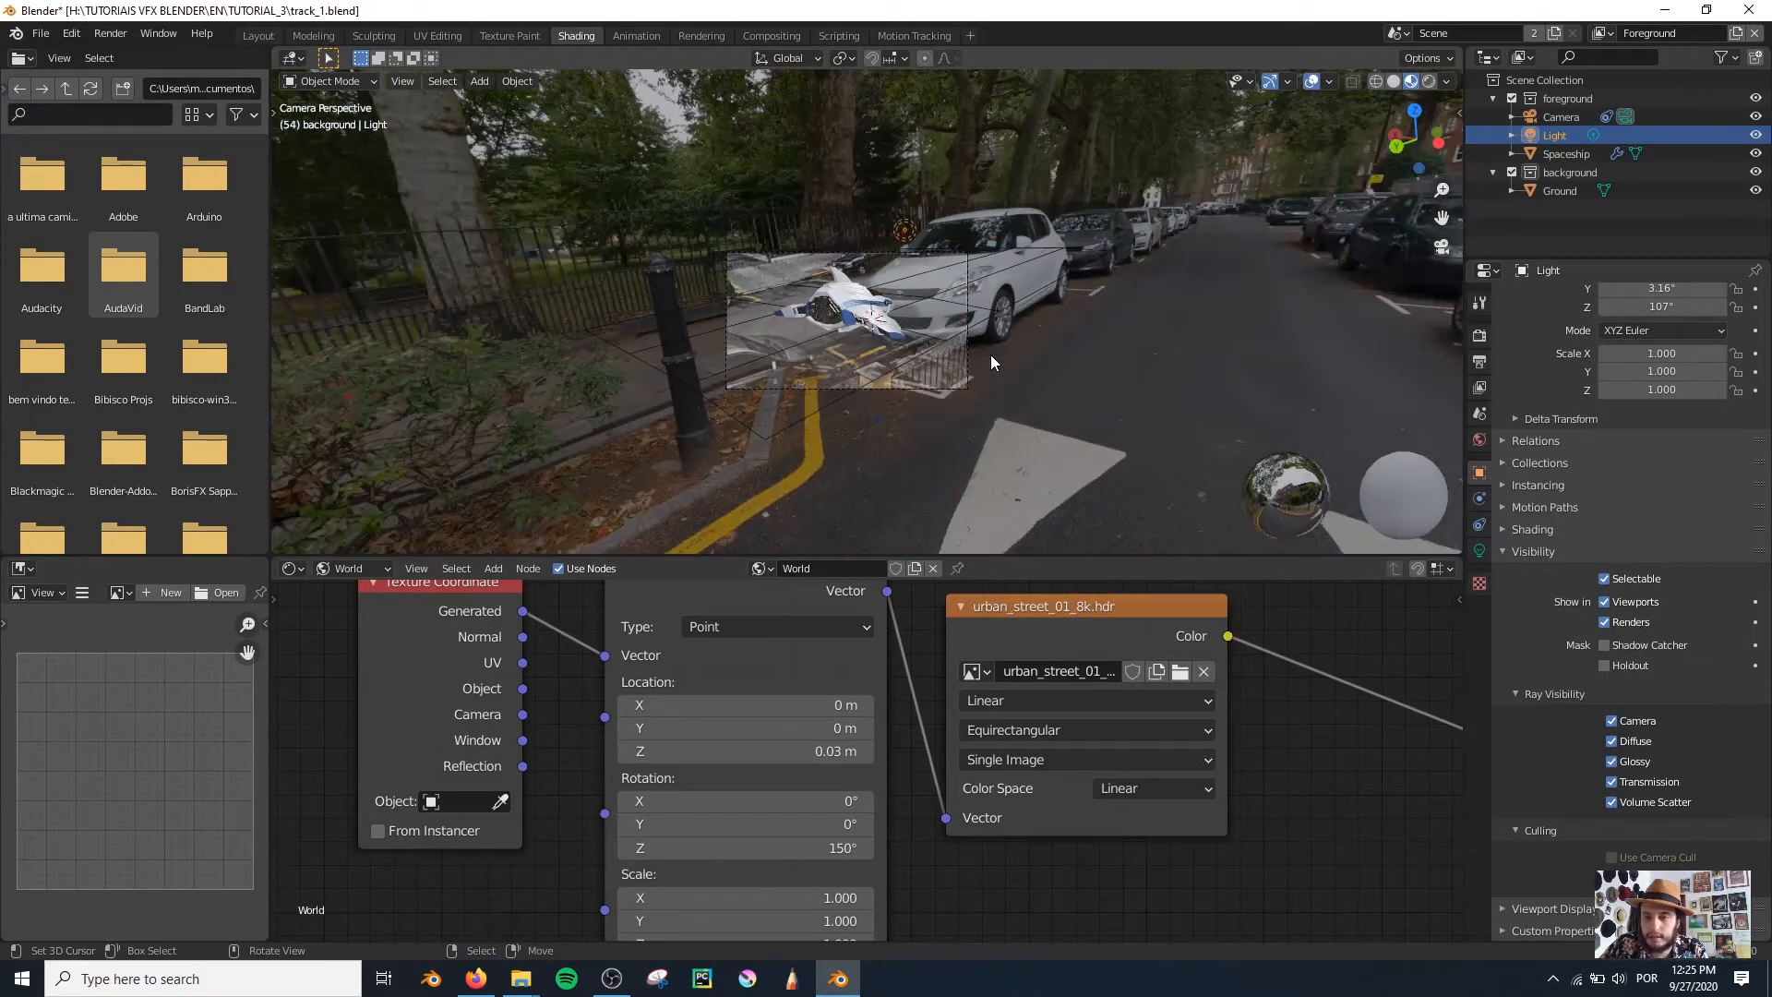
scroll(989, 354, up, 4)
shift+middle_drag(989, 352, 1260, 223)
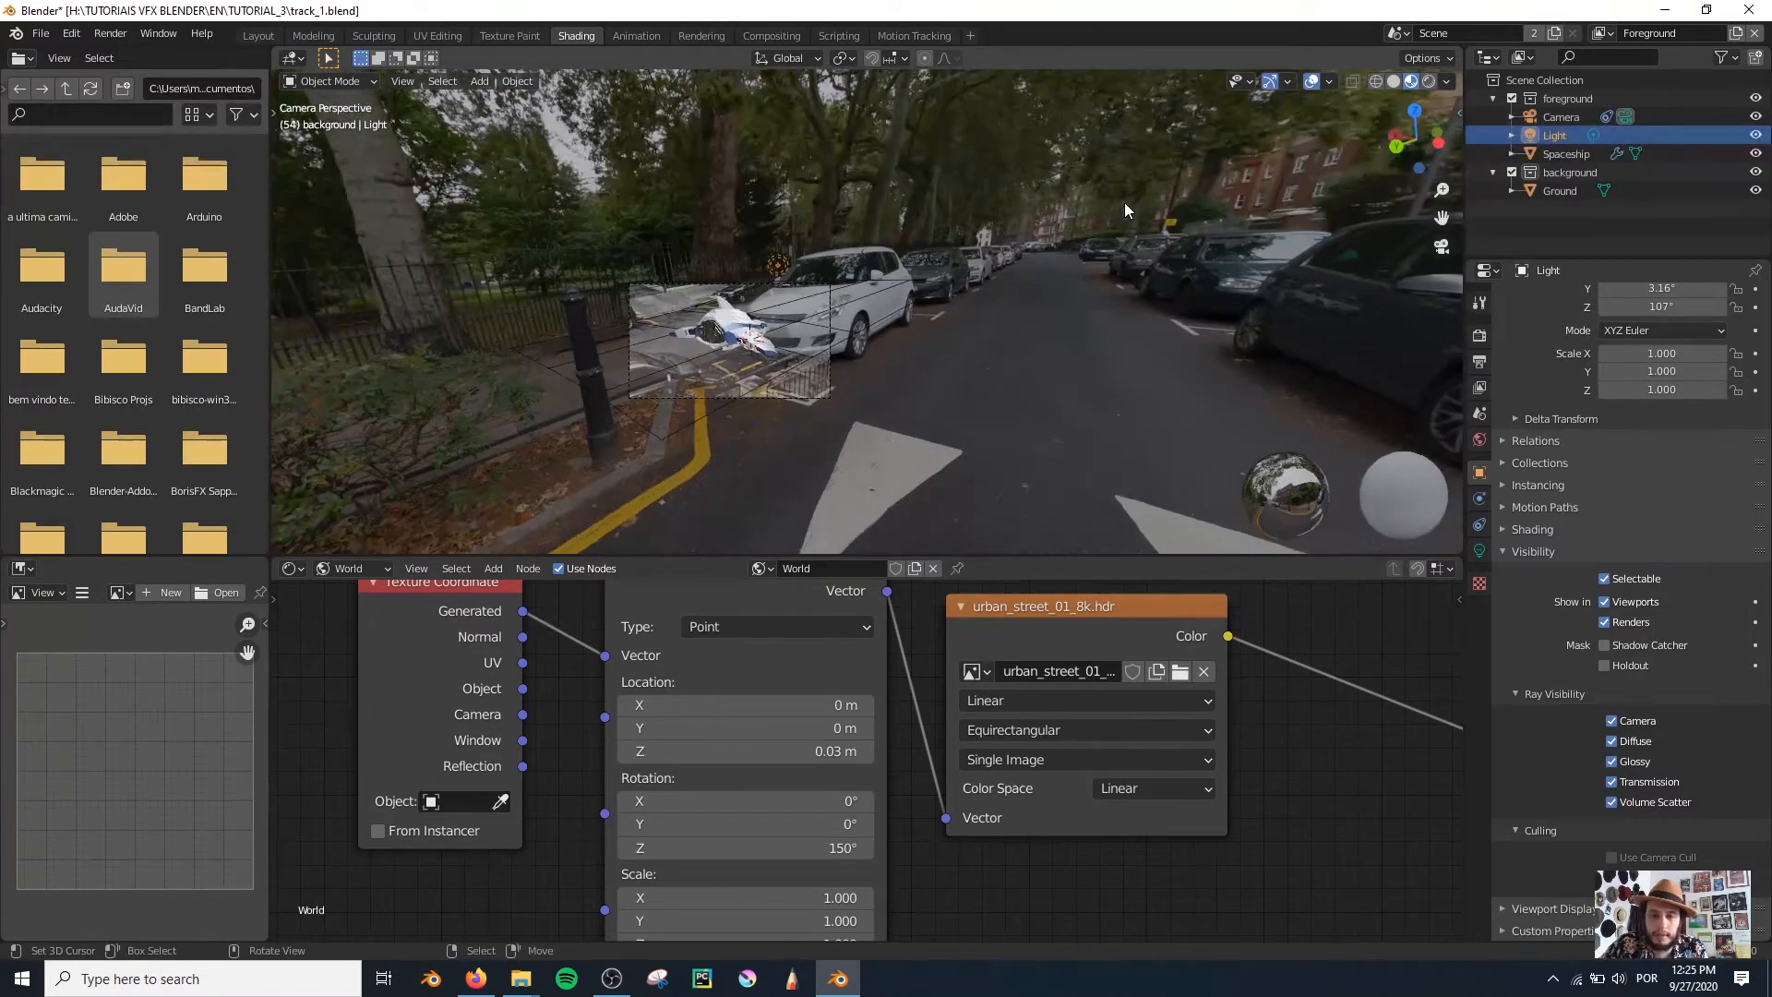
scroll(1199, 196, up, 3)
scroll(1403, 503, down, 1)
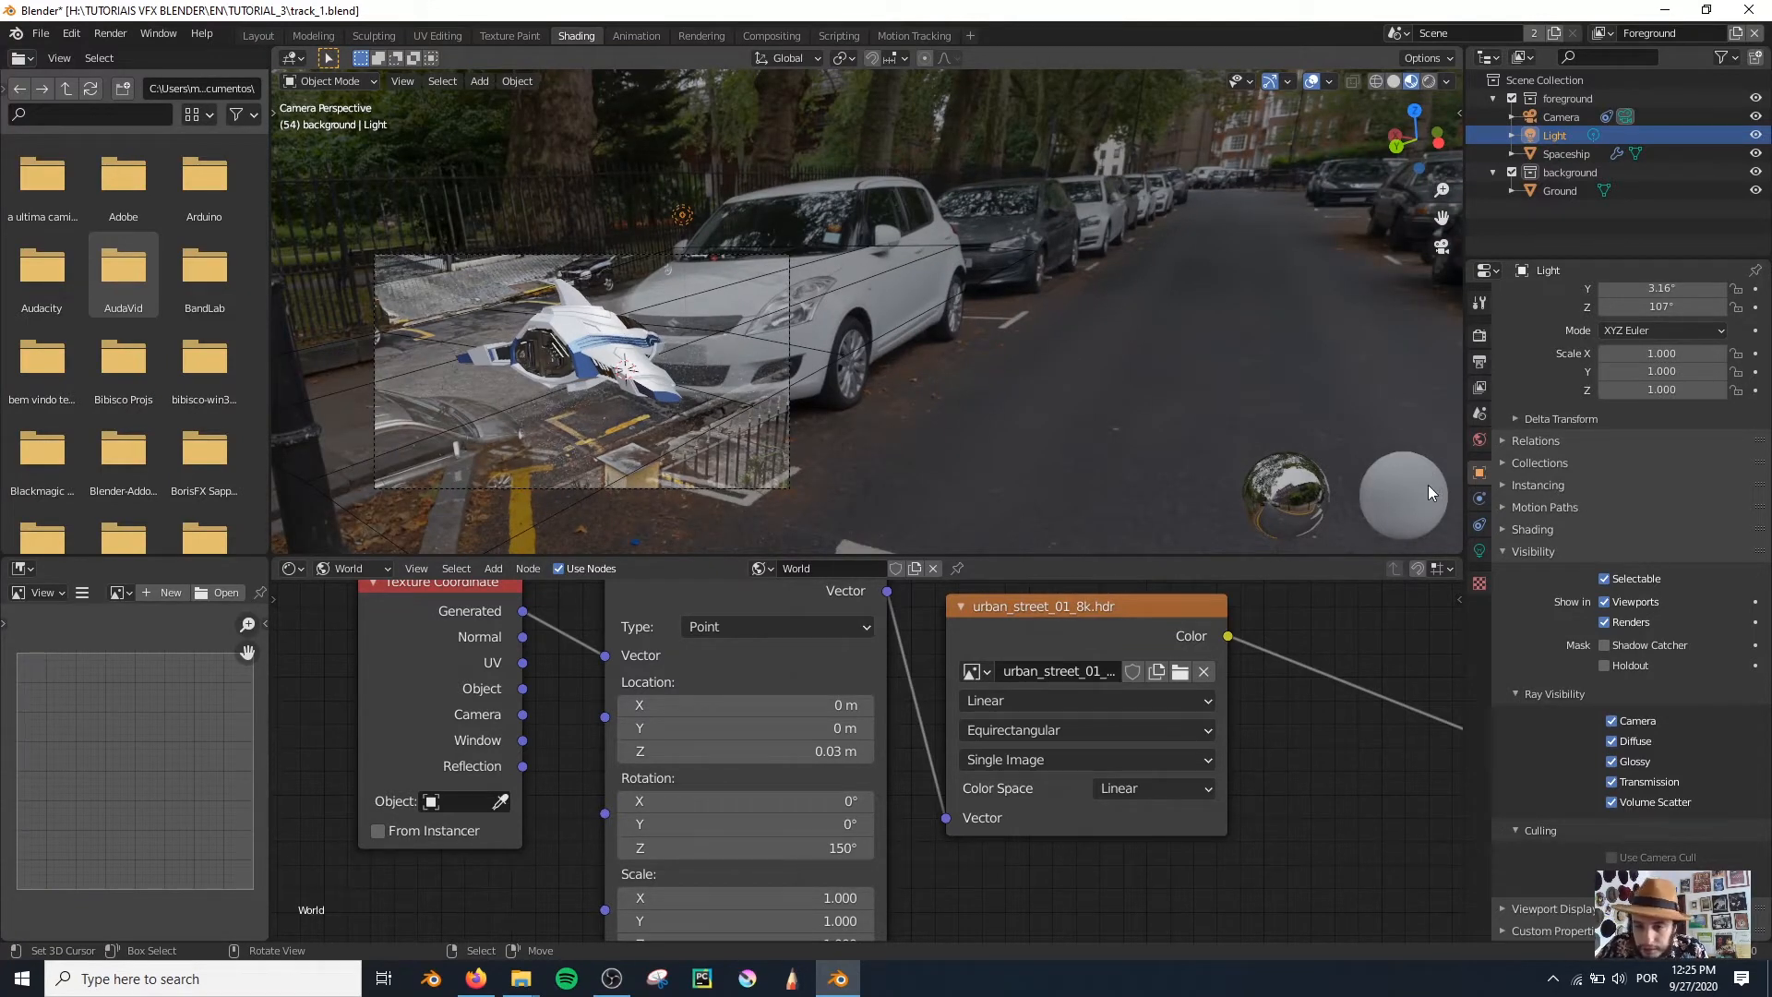
middle_drag(642, 340, 1327, 328)
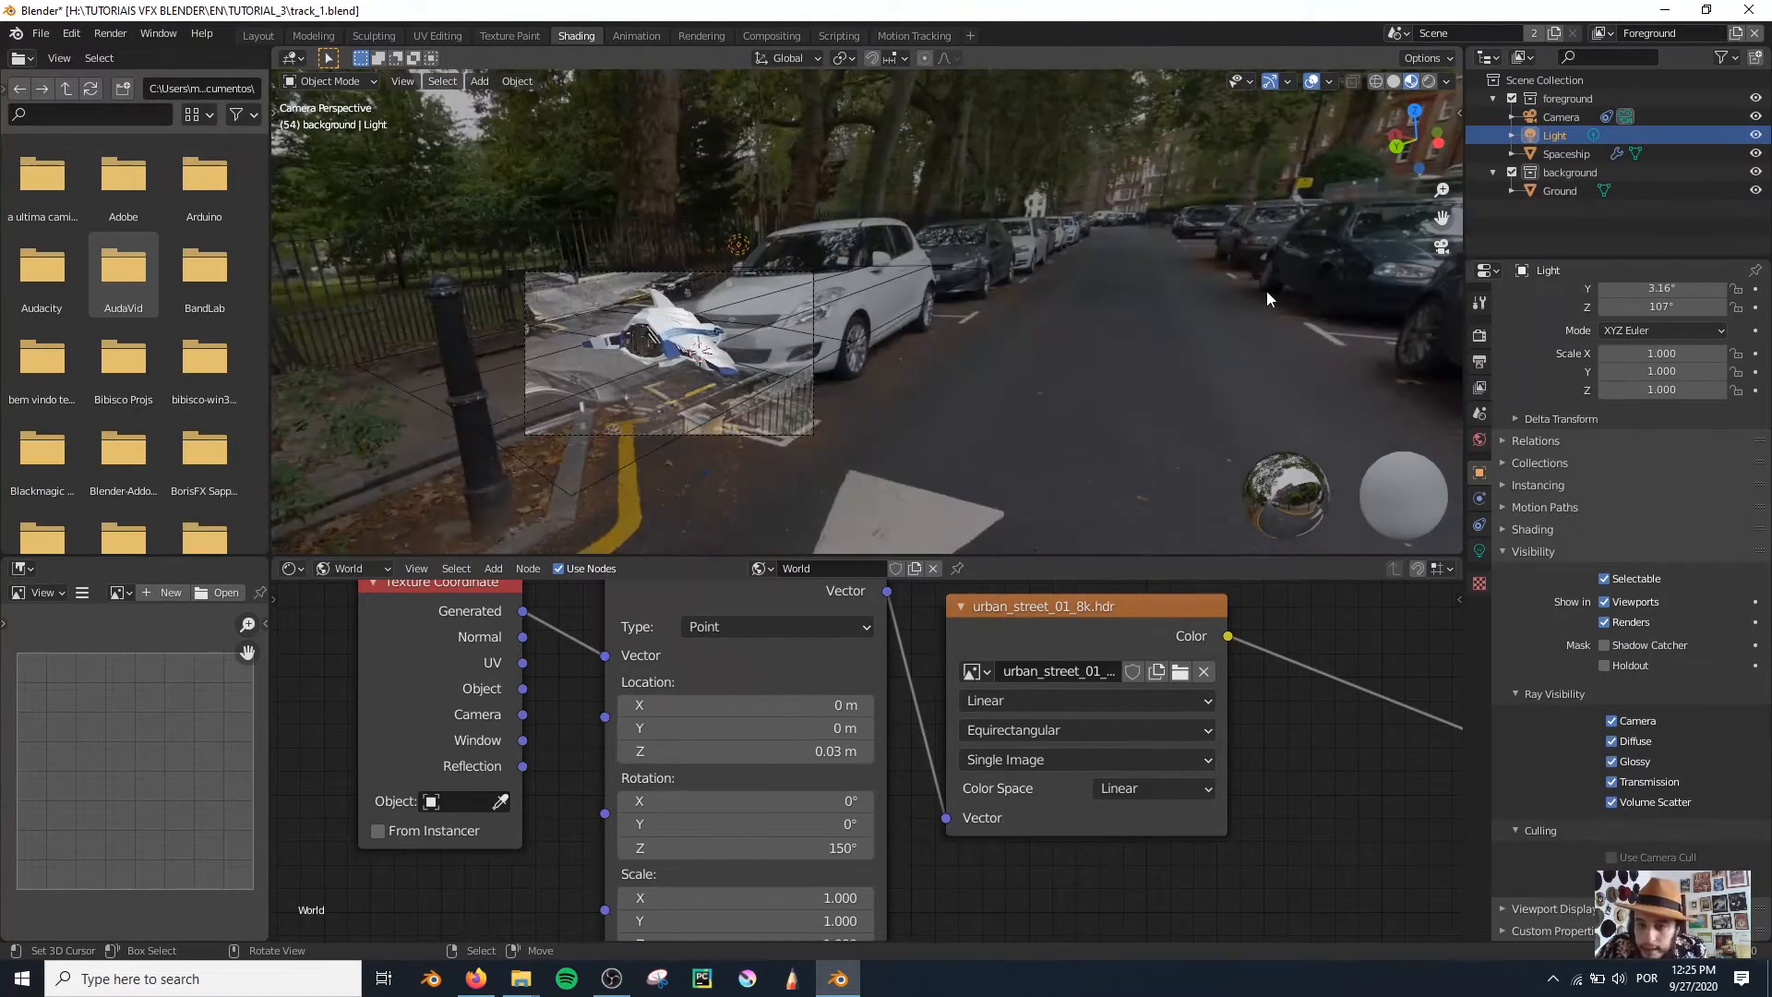
scroll(875, 358, up, 3)
scroll(1272, 313, down, 3)
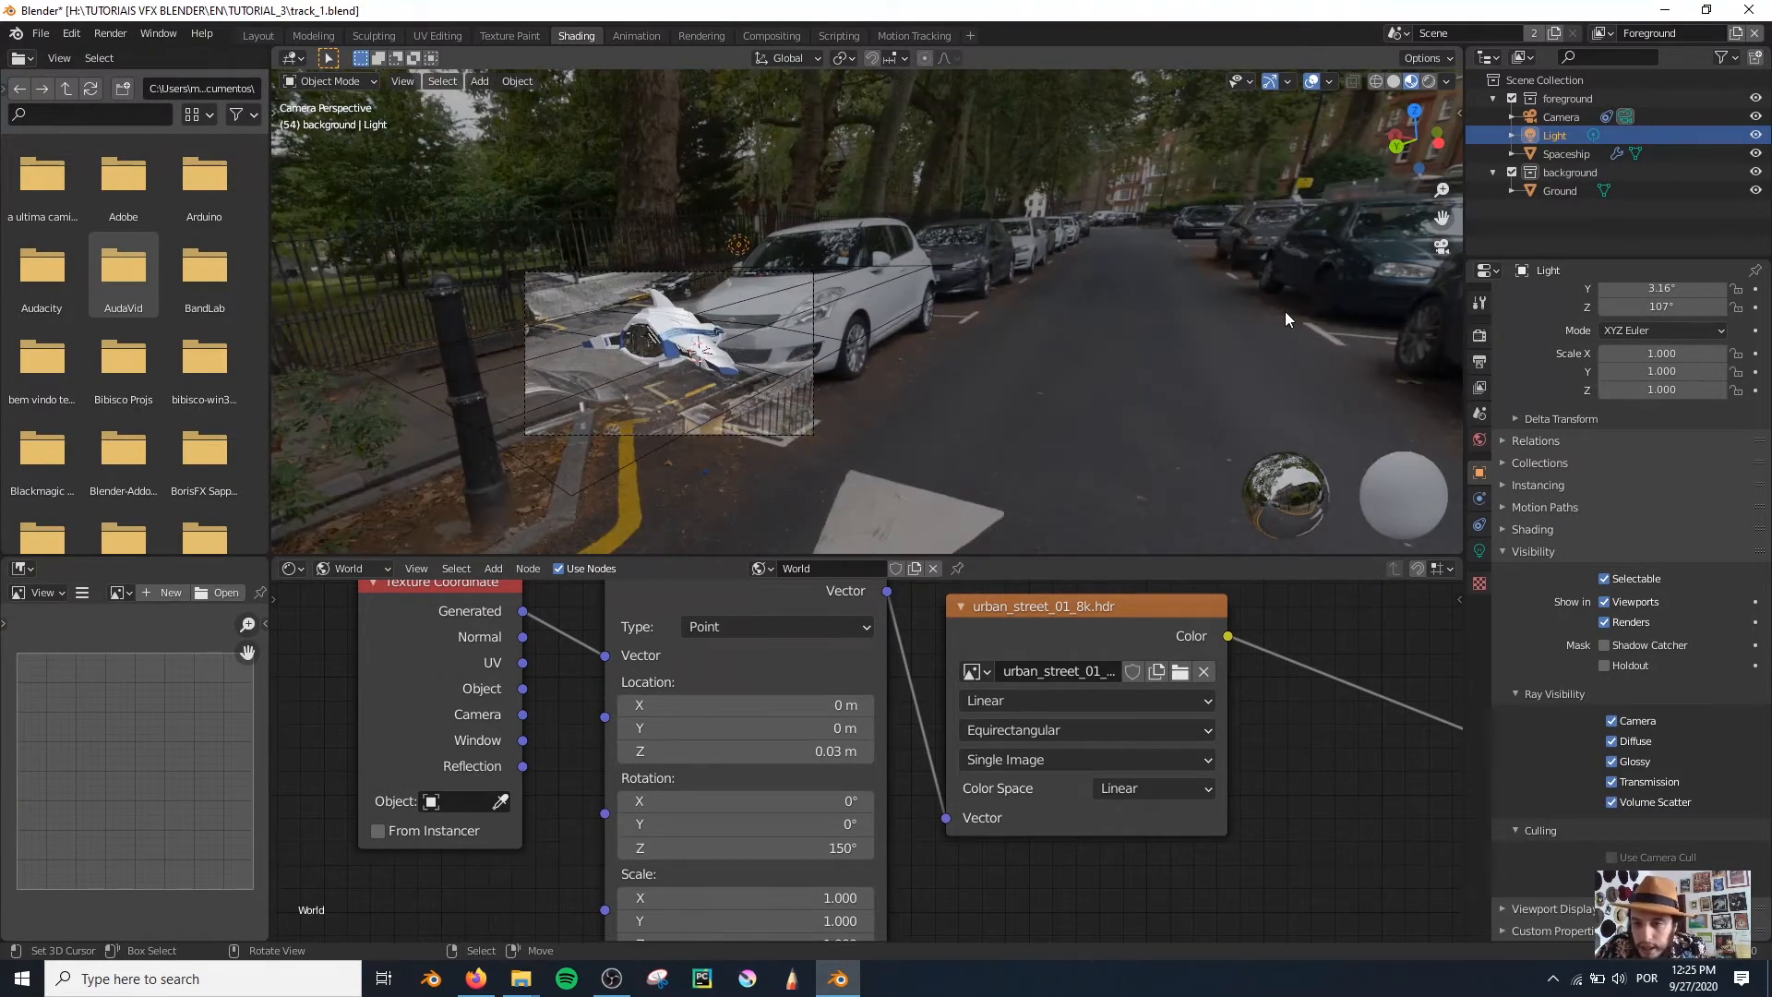
scroll(789, 436, up, 4)
scroll(905, 430, down, 2)
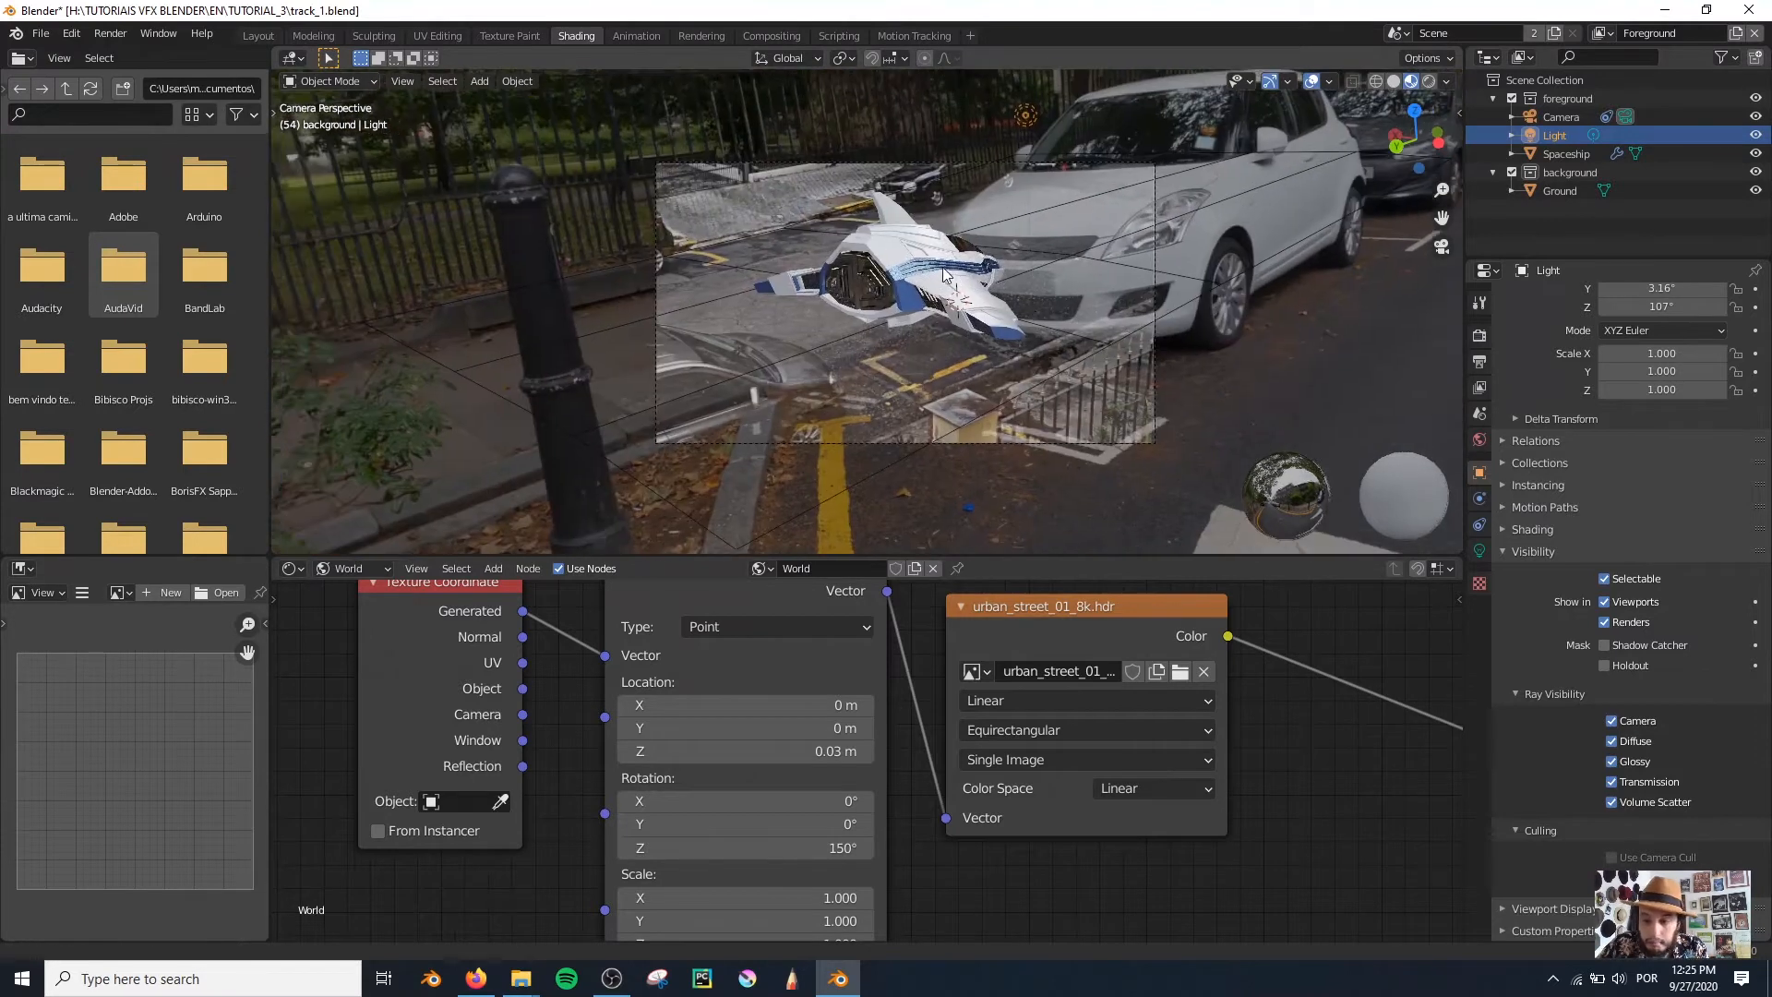
shift+middle_drag(943, 275, 890, 278)
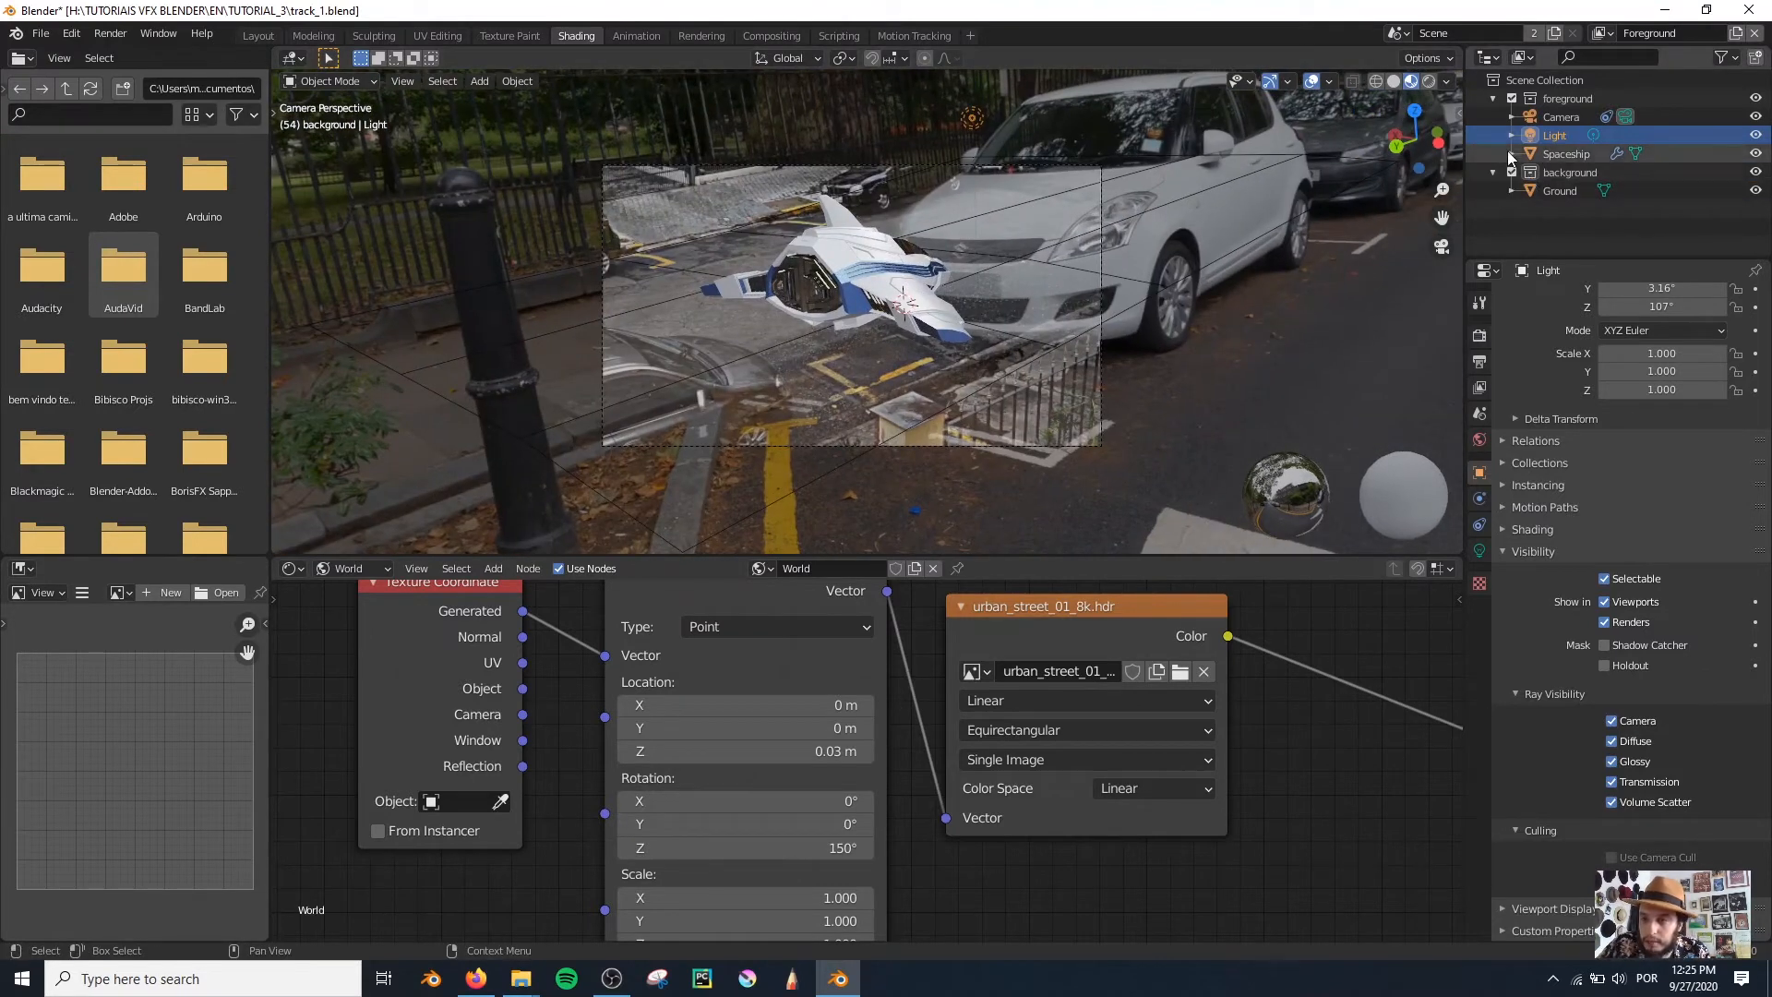
Step: Set the opacity of the camera's background movie clip to 1.000 and inspect the spaceship against the footage
click(1625, 116)
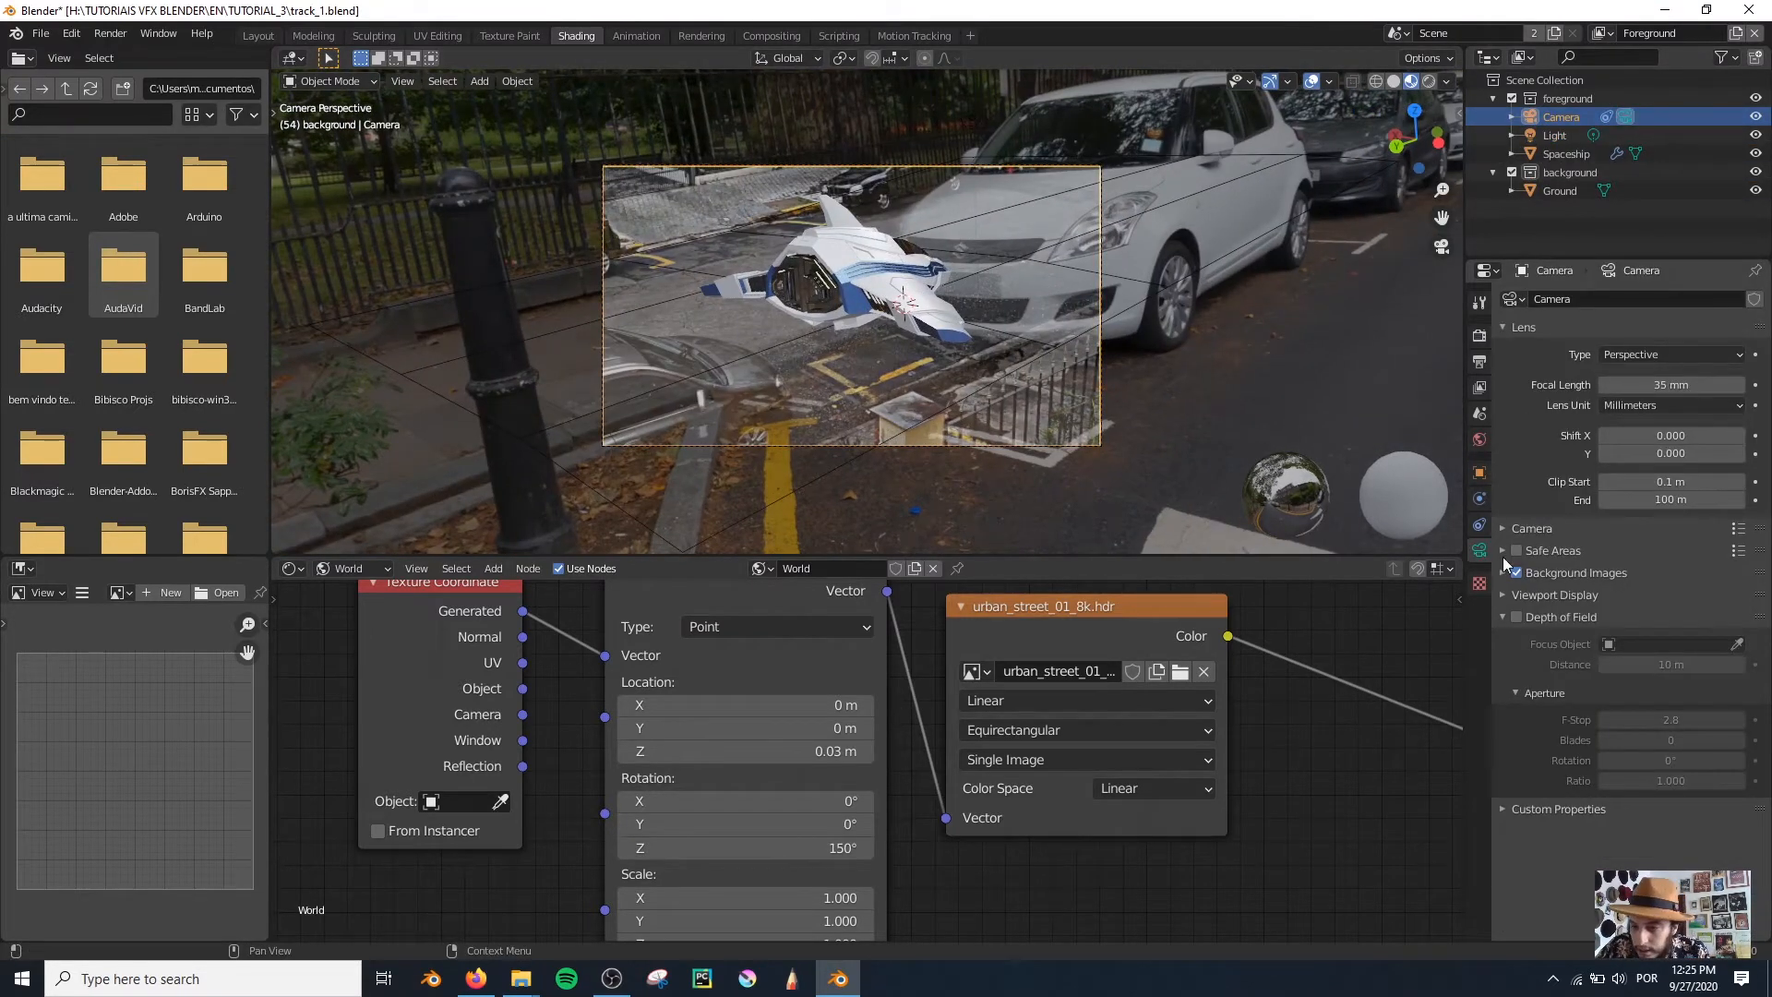
click(1504, 574)
drag(1644, 837, 1757, 837)
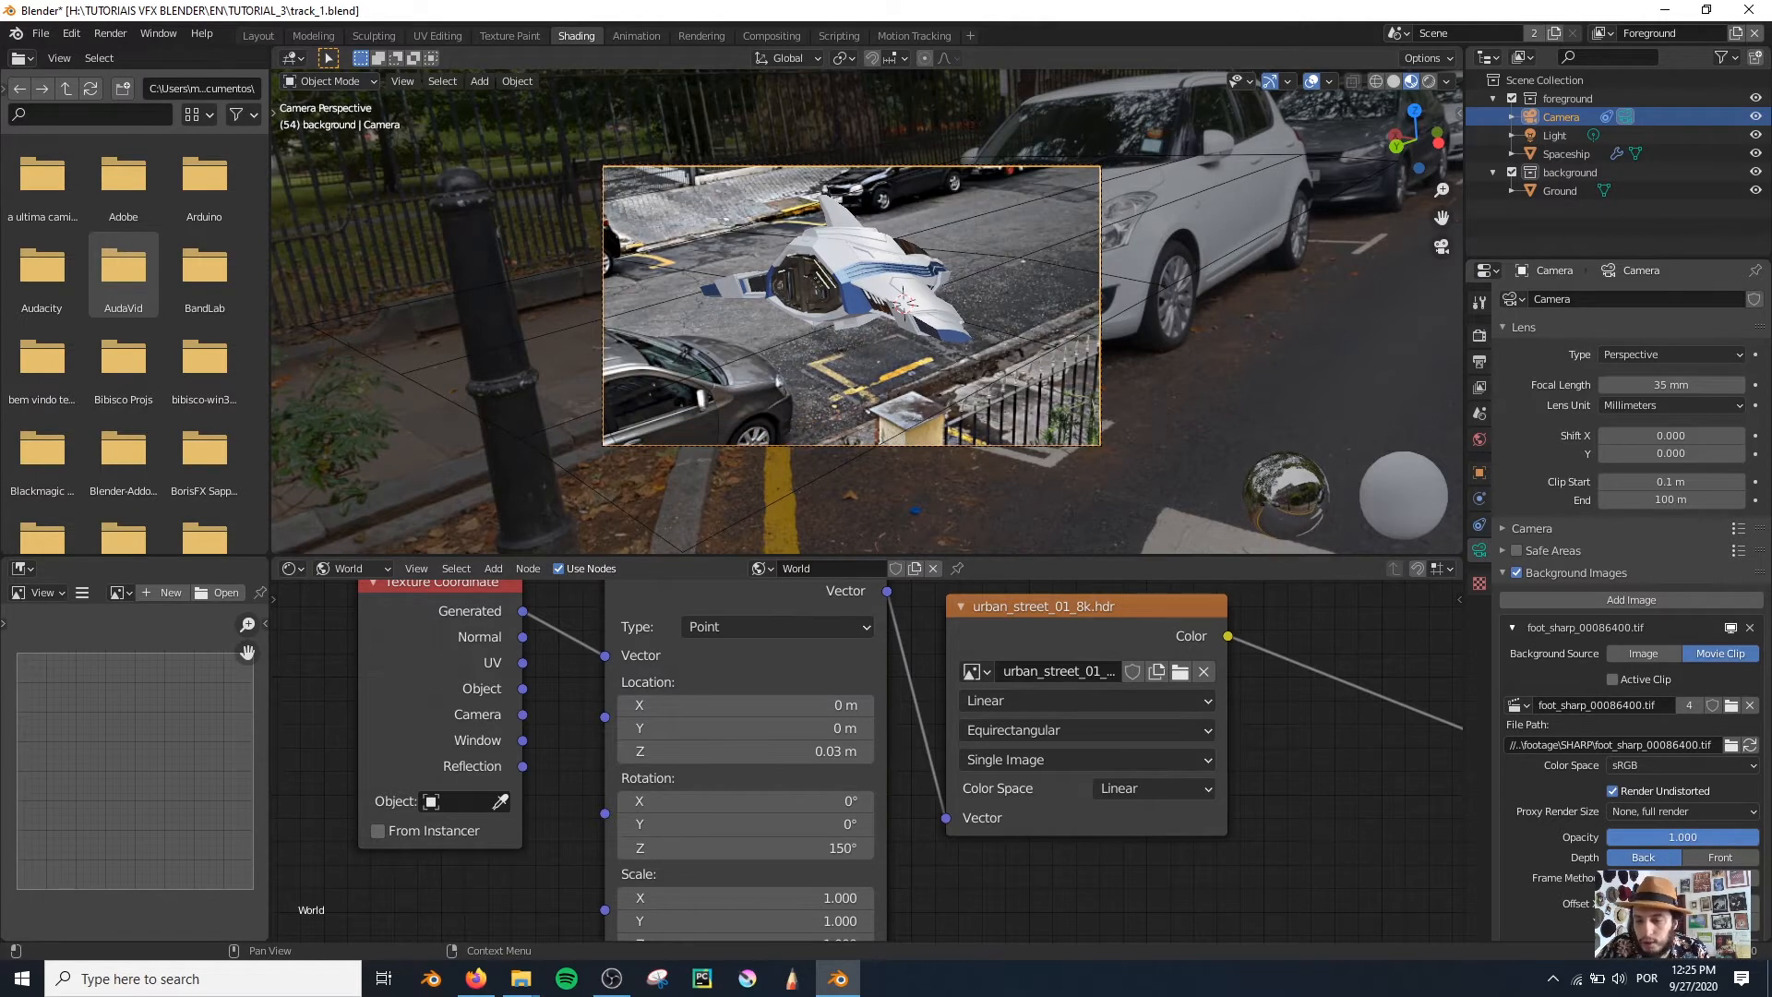
scroll(863, 286, up, 3)
shift+middle_drag(967, 256, 874, 347)
scroll(868, 351, up, 5)
scroll(865, 357, down, 5)
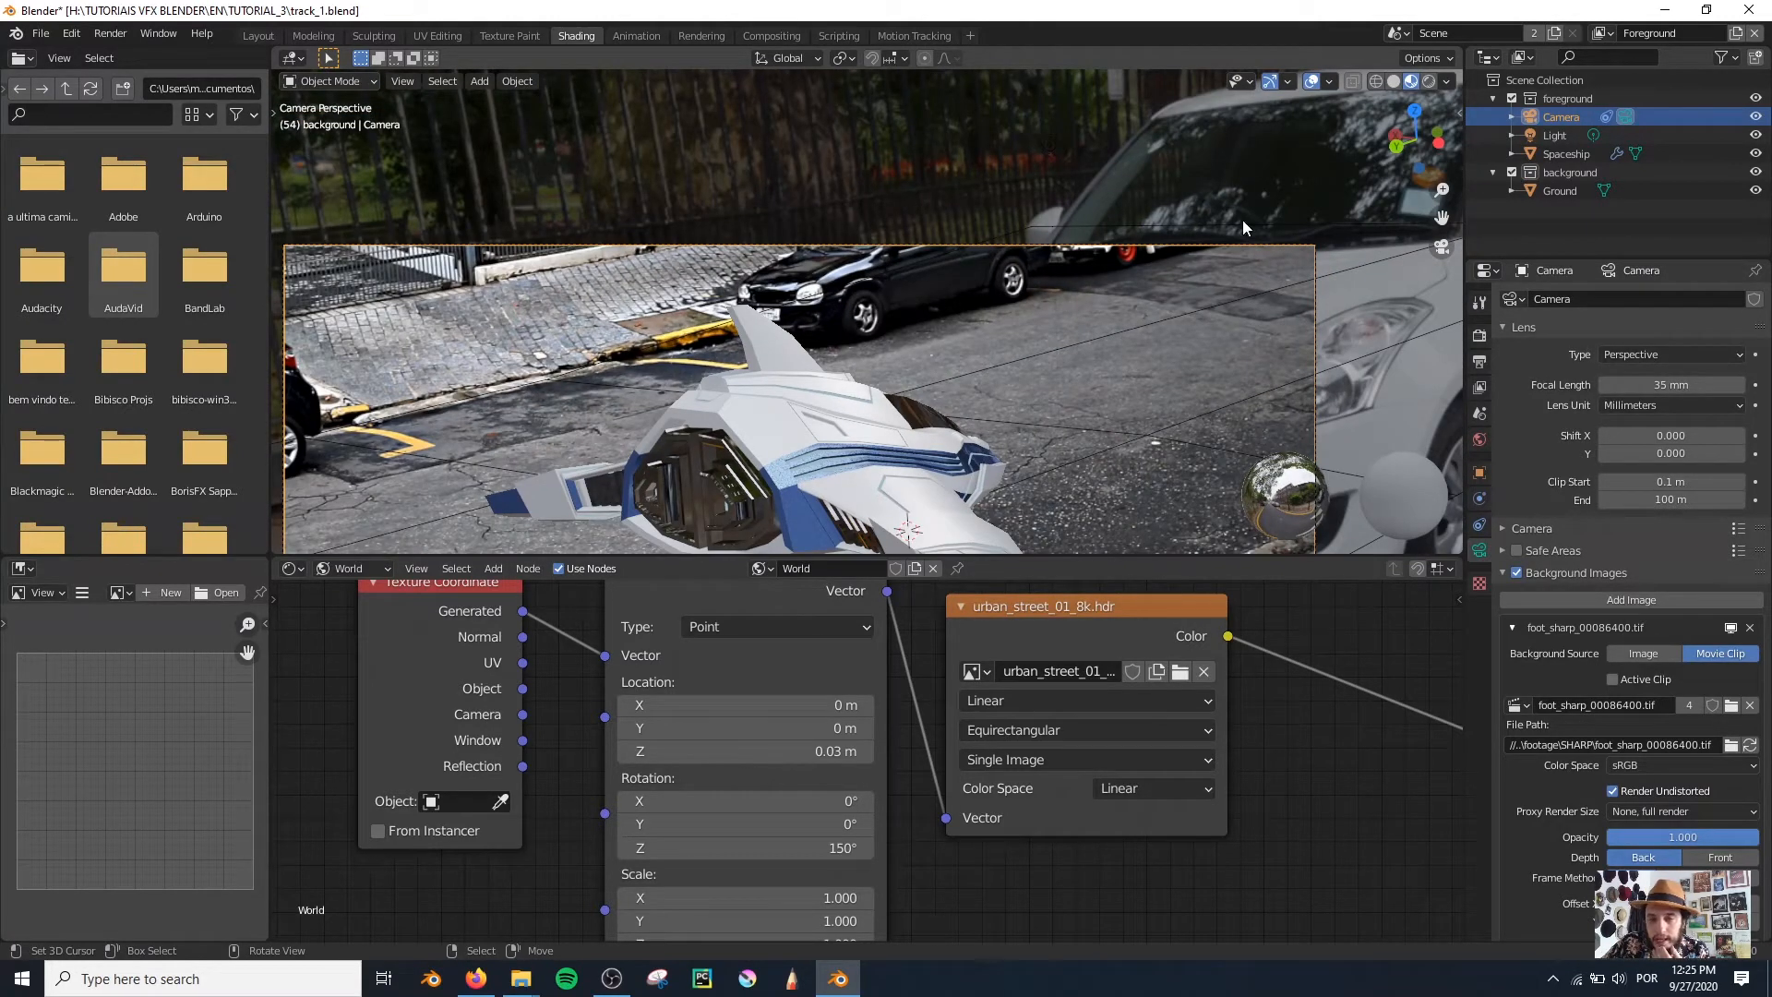
scroll(1290, 288, down, 3)
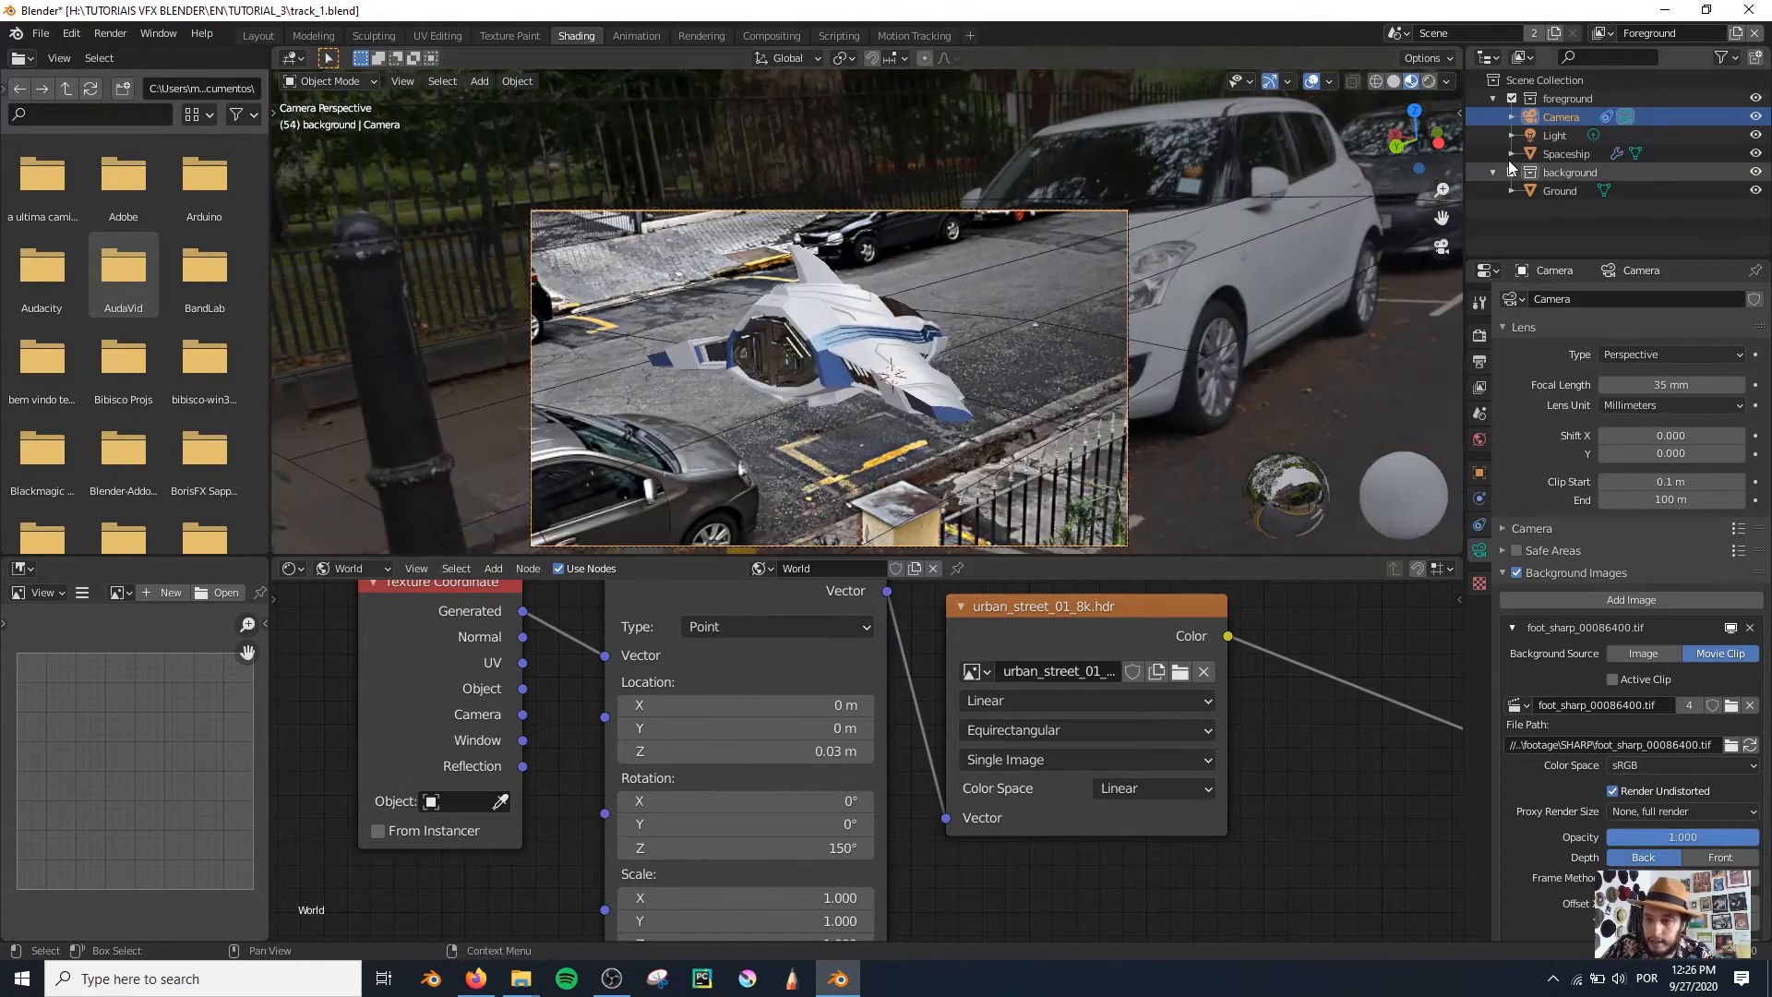
Step: Reset the 3D cursor to the world origin and snap the Light object to it
click(1536, 135)
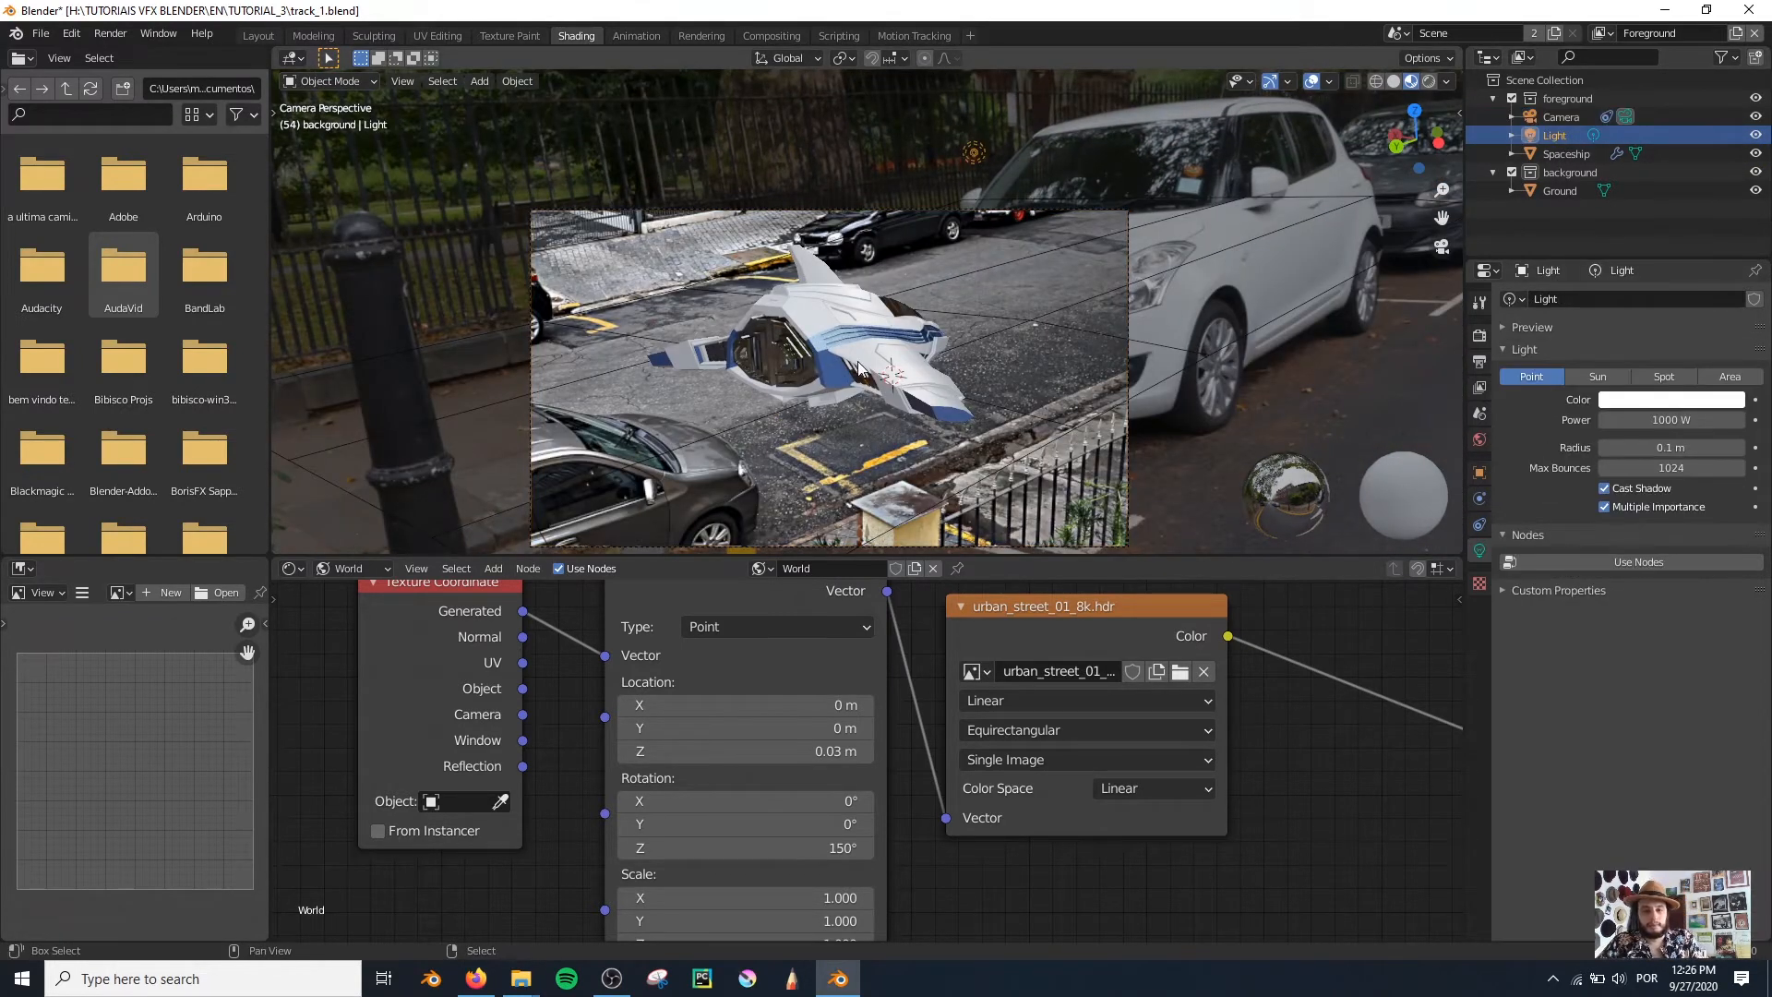
key(shift+s)
click(715, 443)
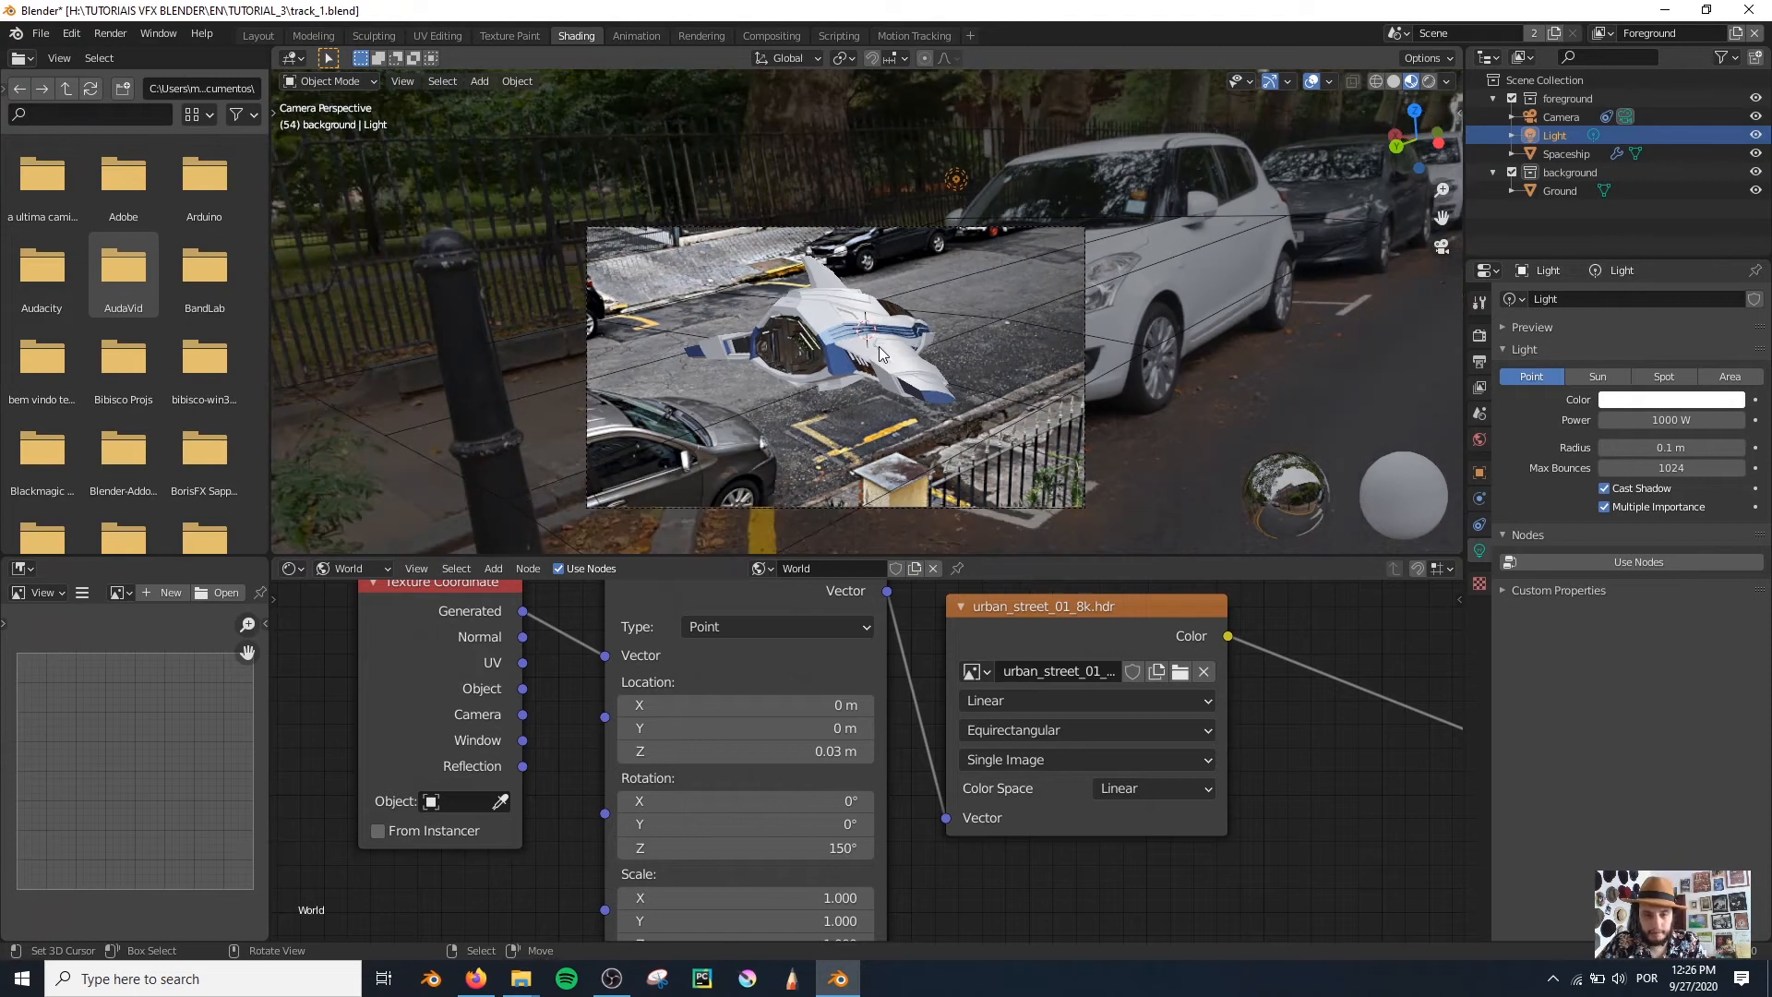
key(shift+s)
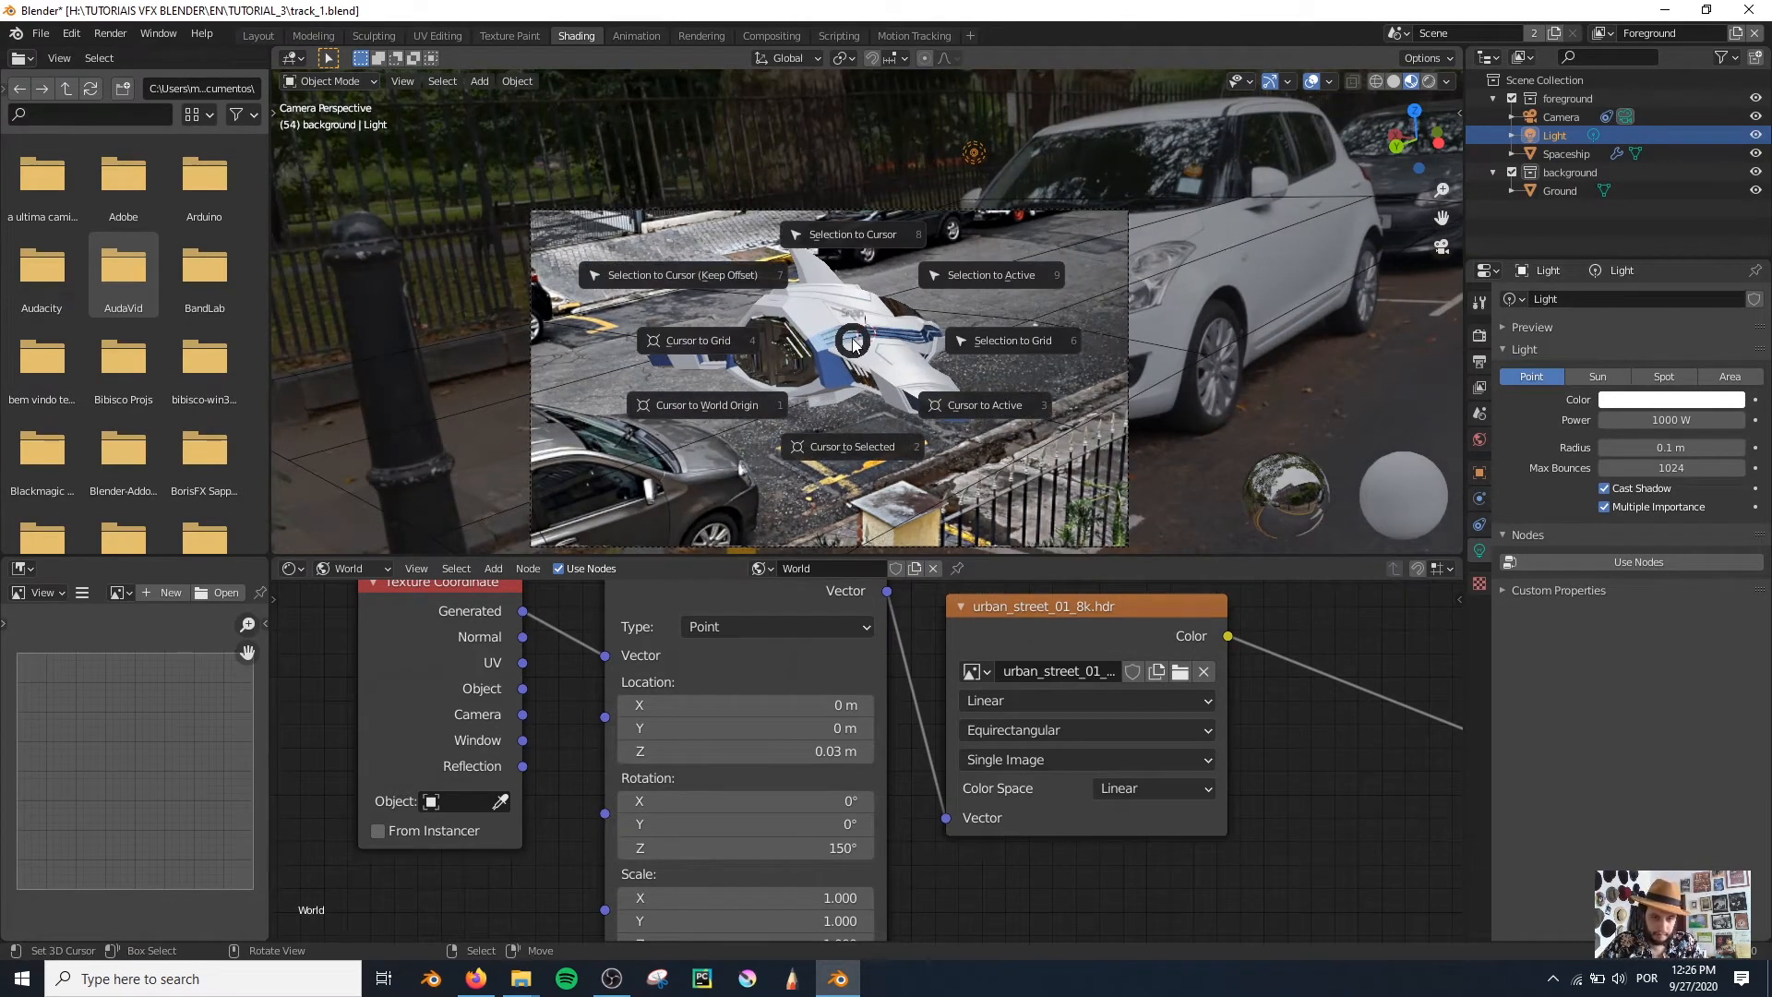
click(803, 318)
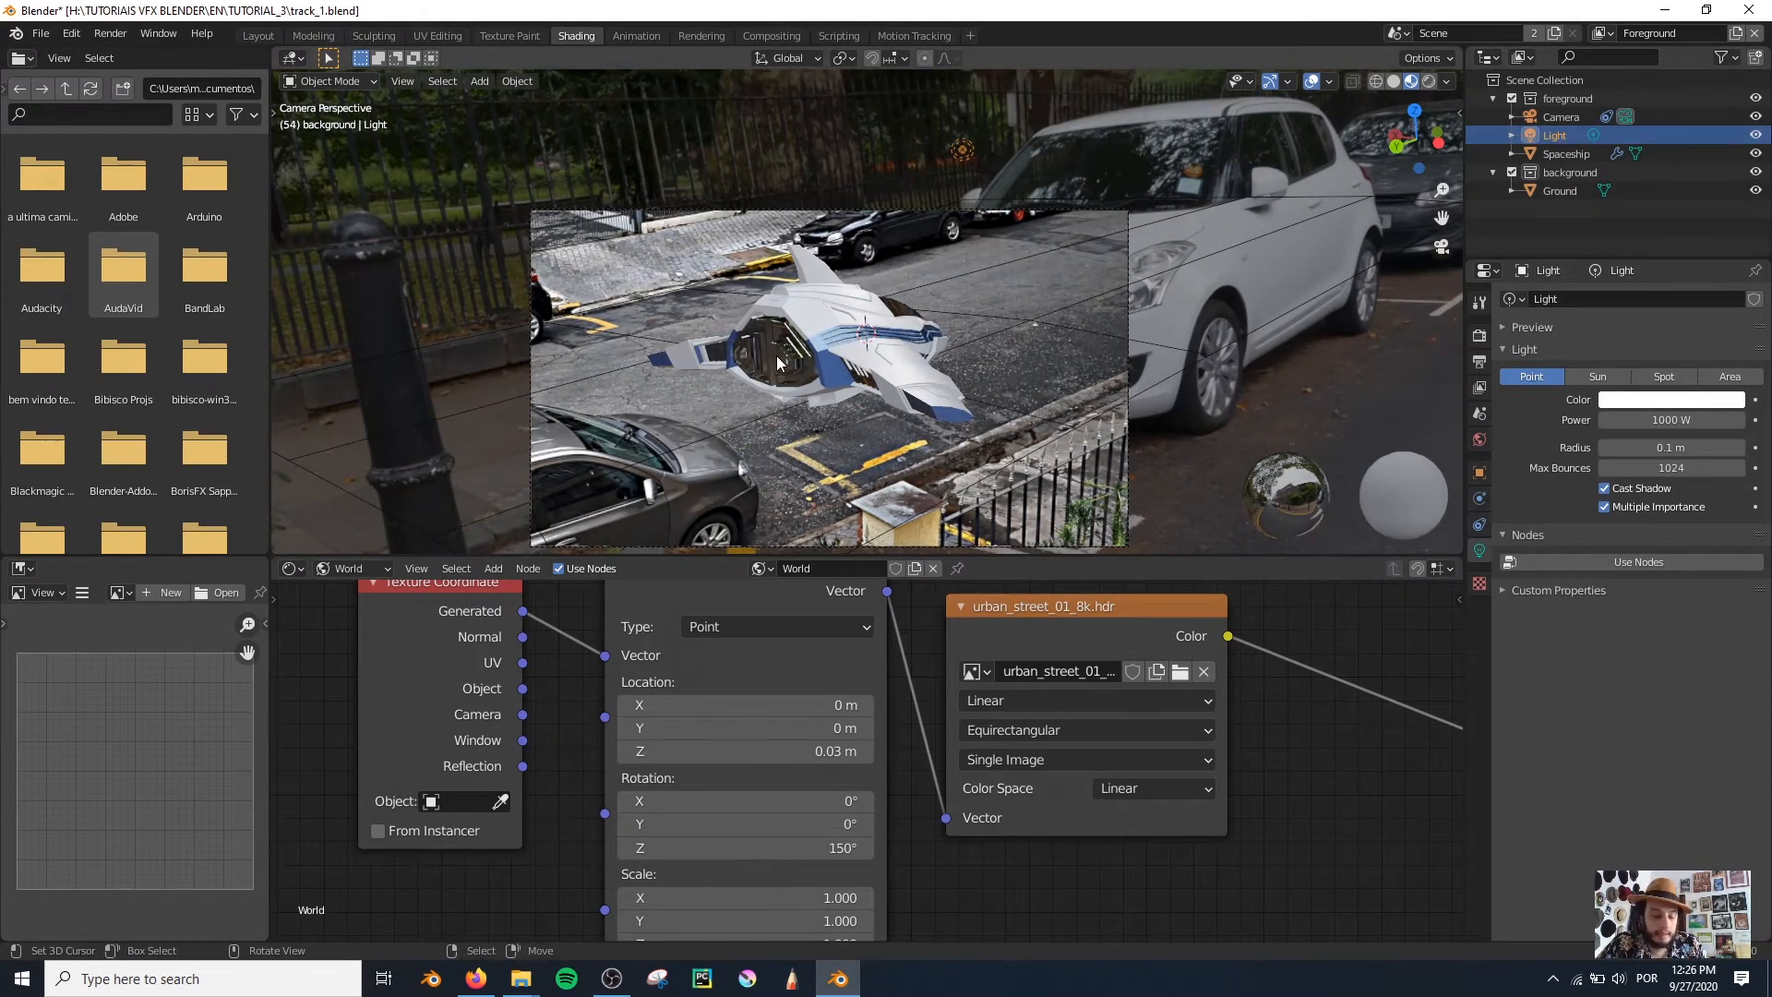
key(shift+s)
click(772, 240)
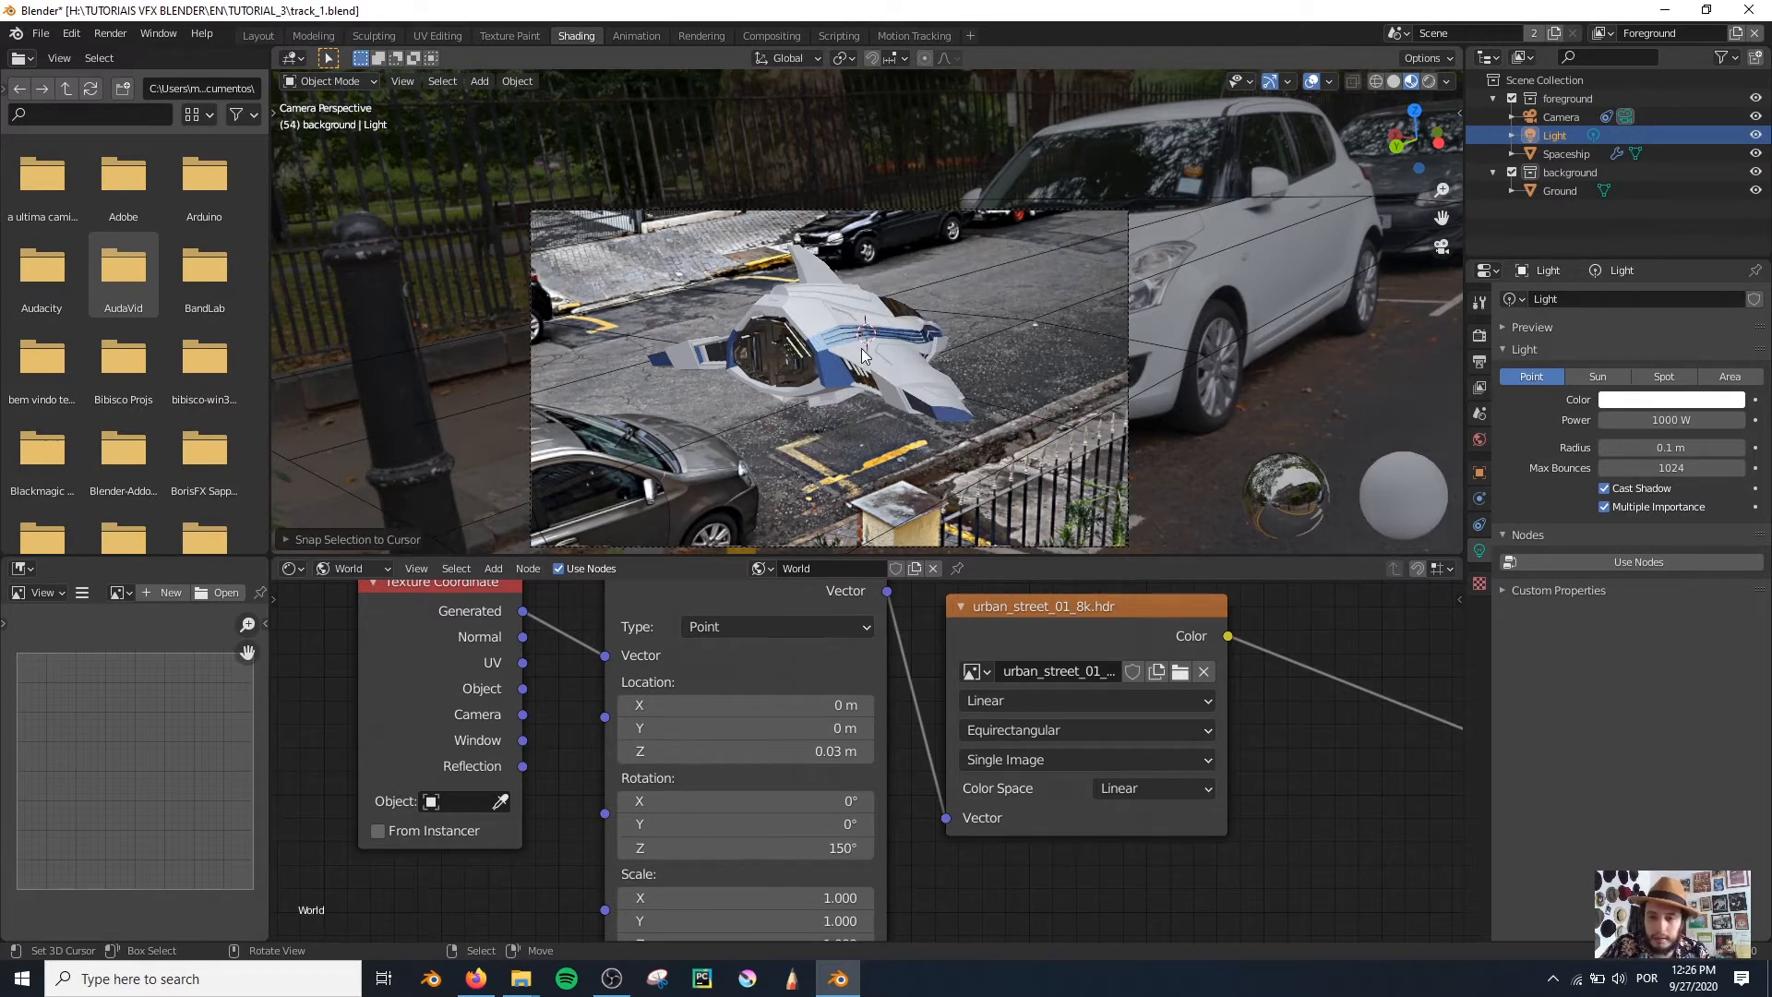
Step: Change the Light's type to Sun and reset its rotation to 0° on all axes
click(1598, 376)
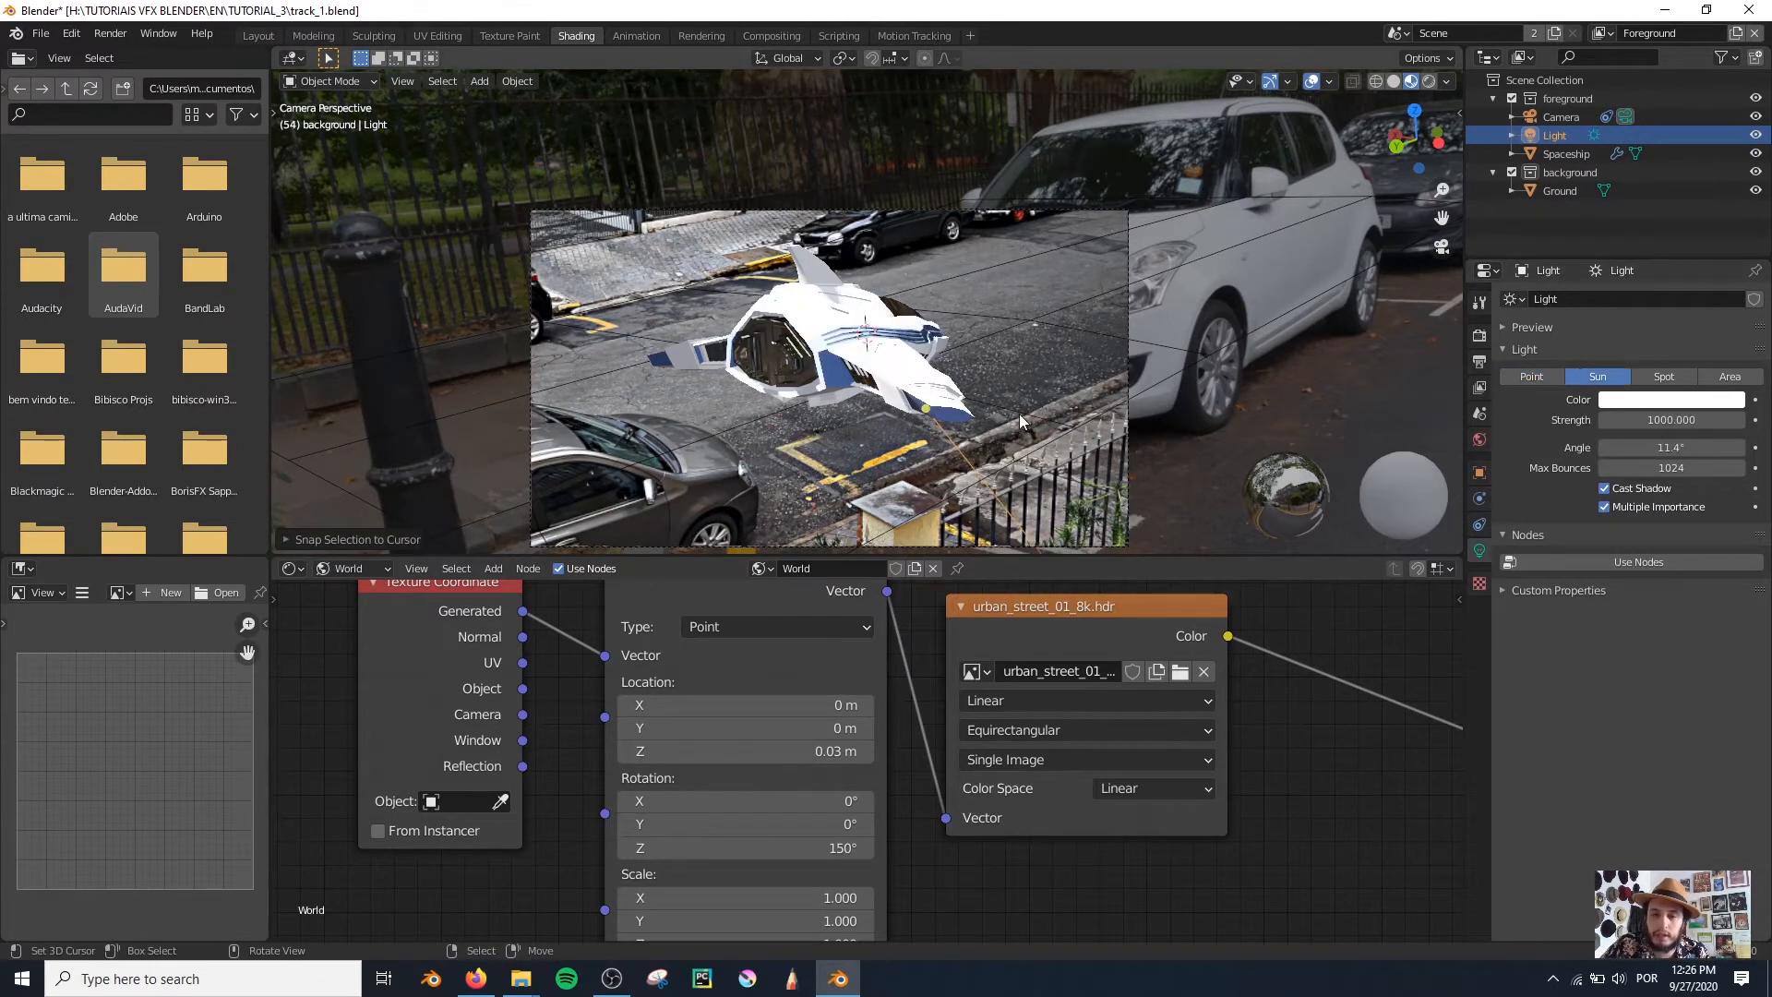
key(n)
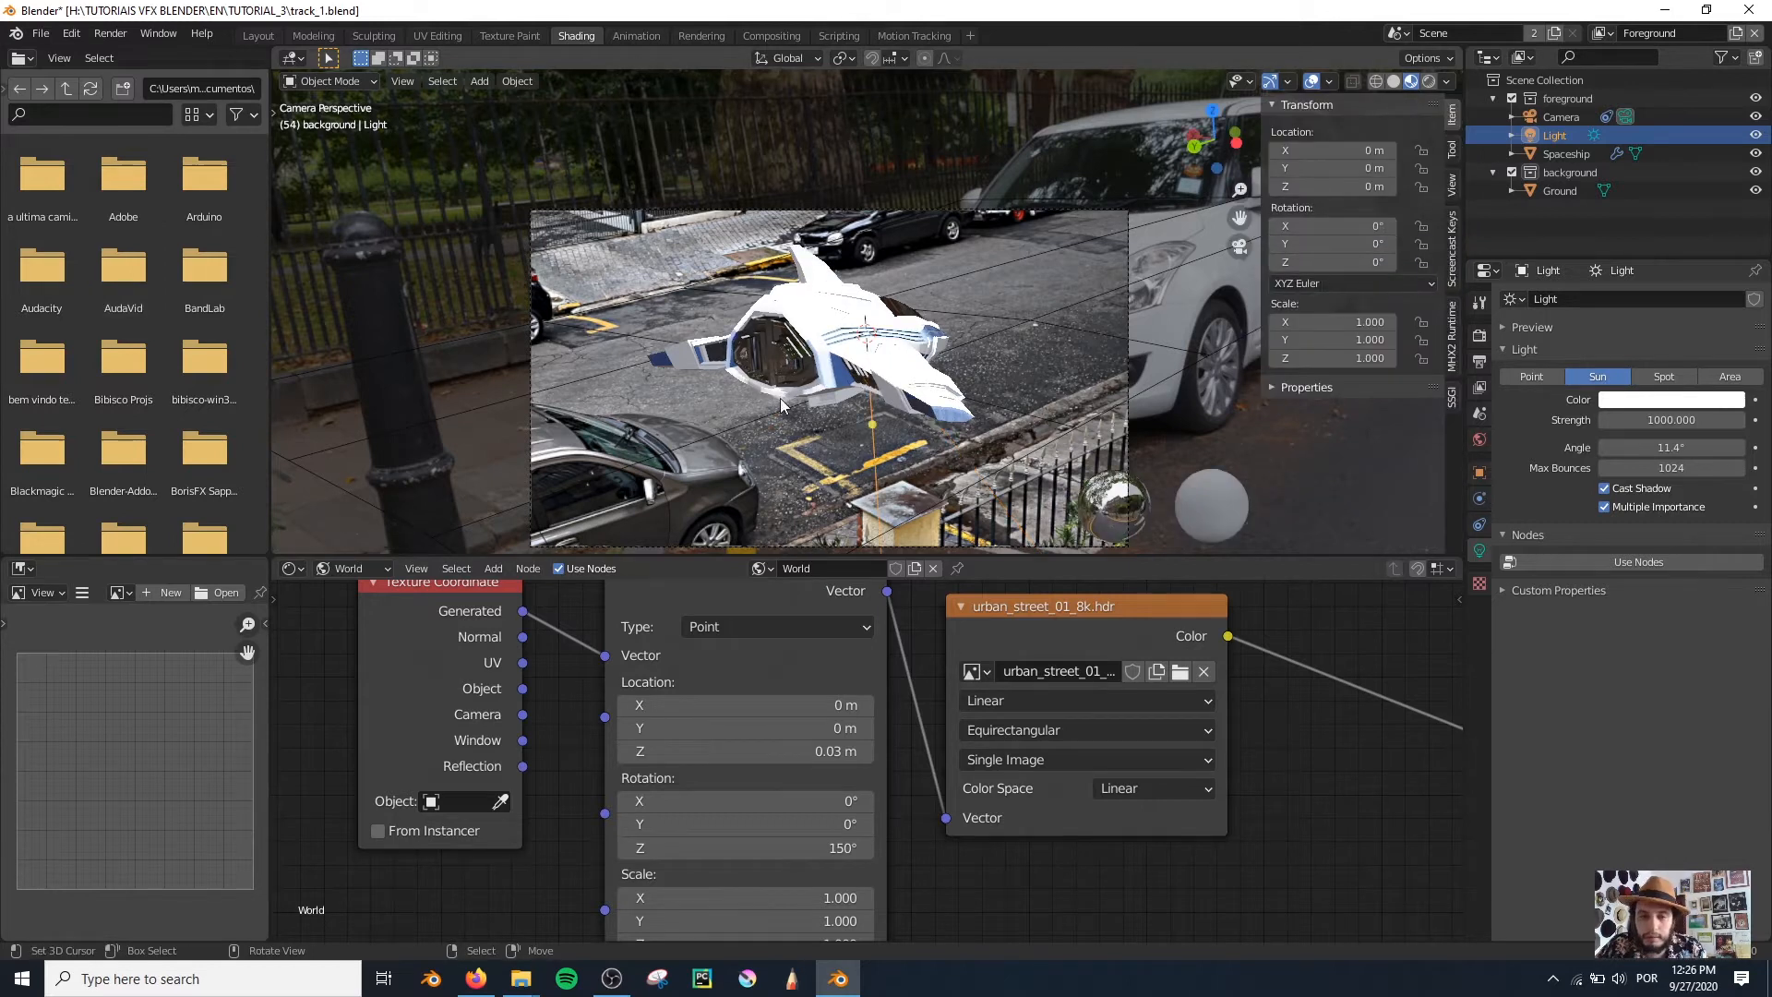
key(n)
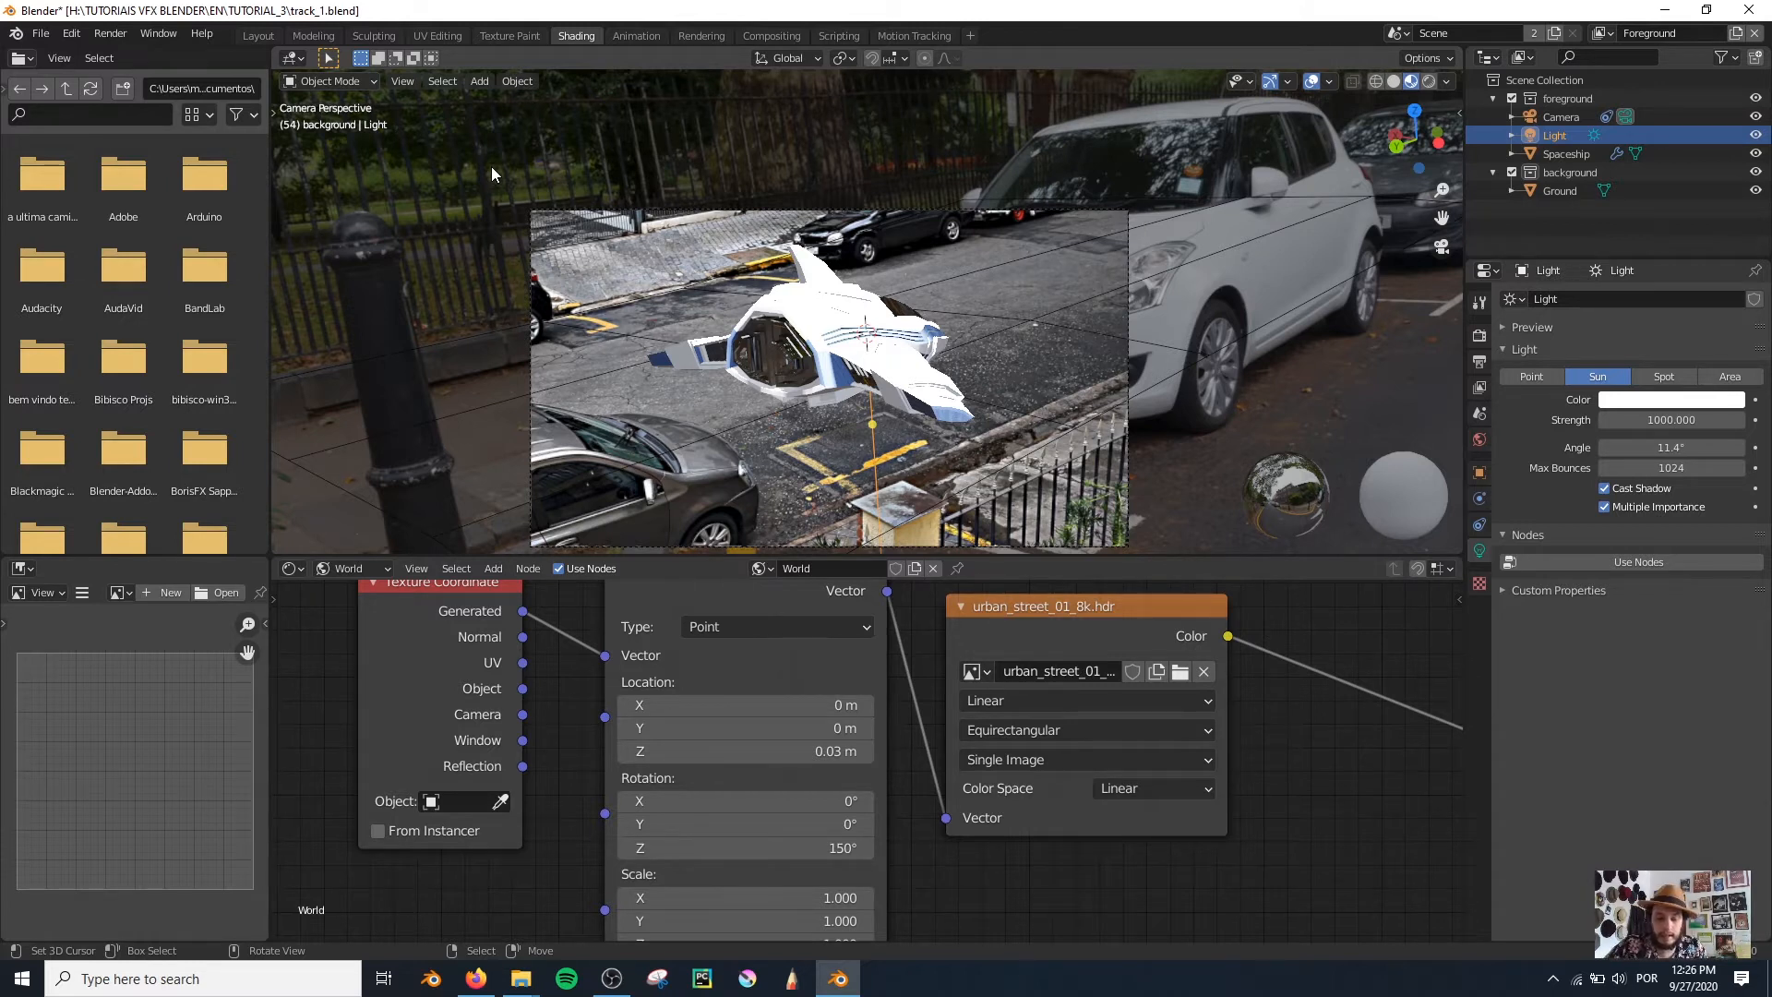
Step: Rotate the sun light with the Rotate tool so that it shines on the spaceship at an angle
key(t)
click(297, 217)
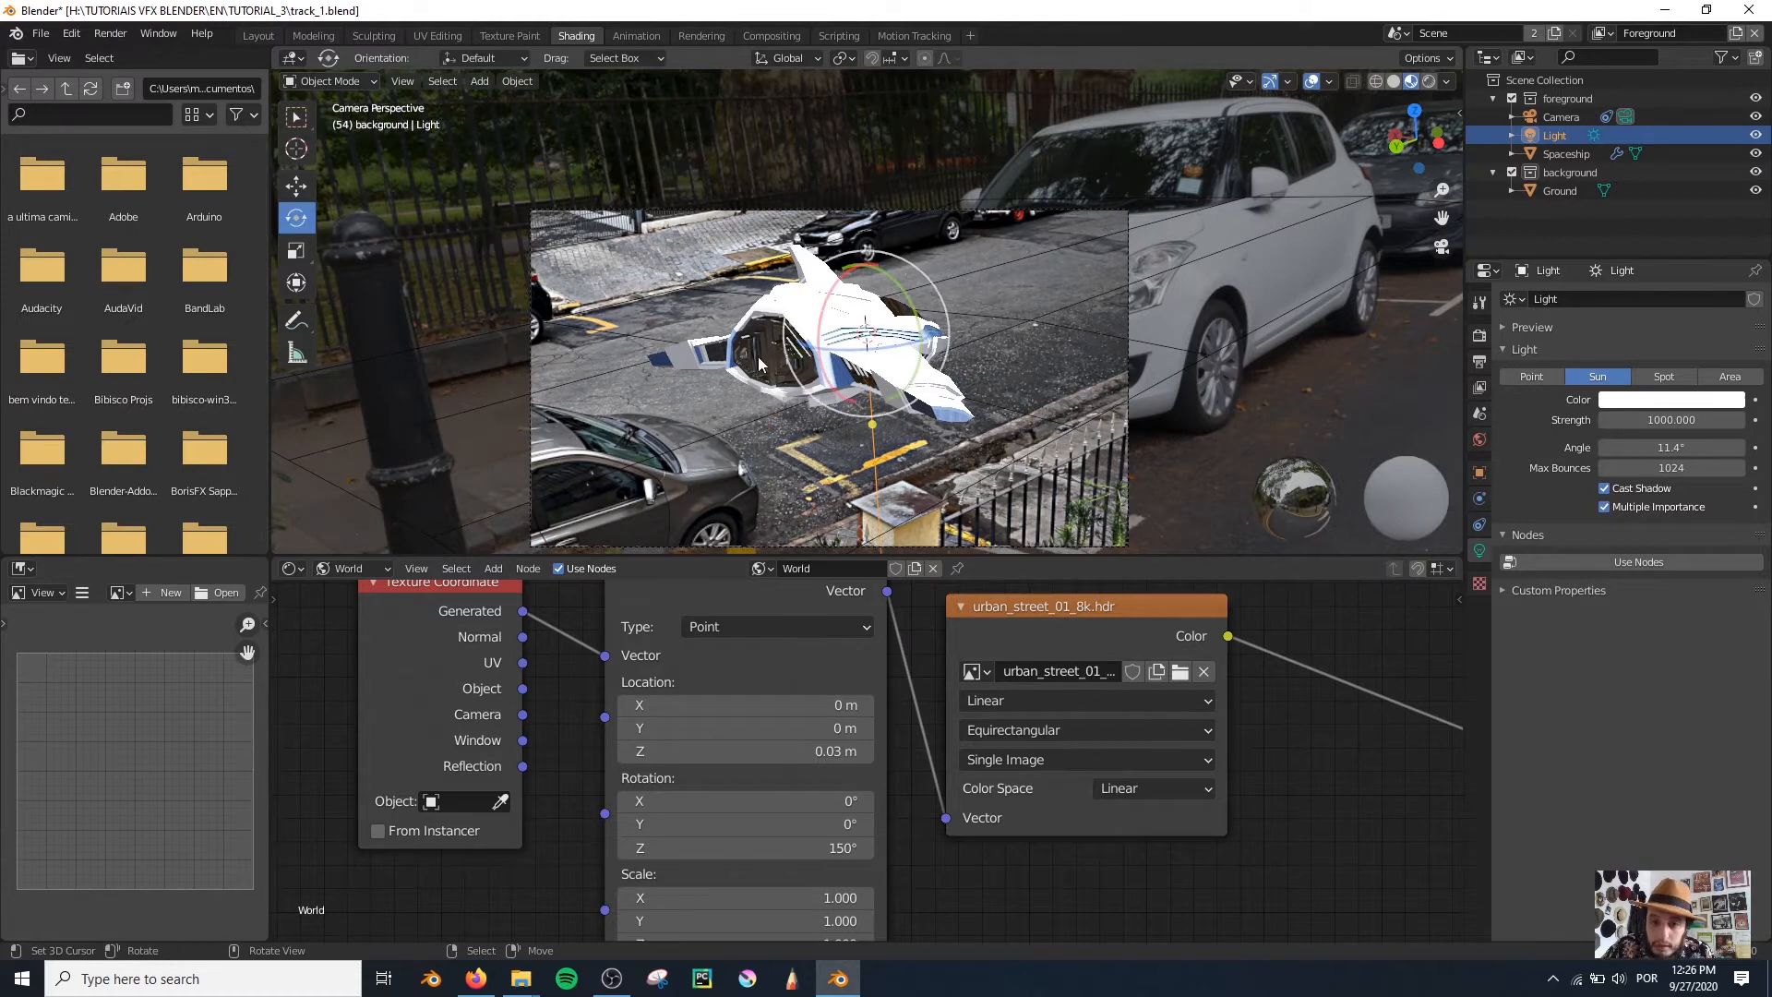
drag(902, 293, 886, 306)
Step: Split off a Timeline area below the shader editor and play the animation up to frame 154
drag(277, 934, 275, 846)
click(288, 860)
click(503, 711)
key(space)
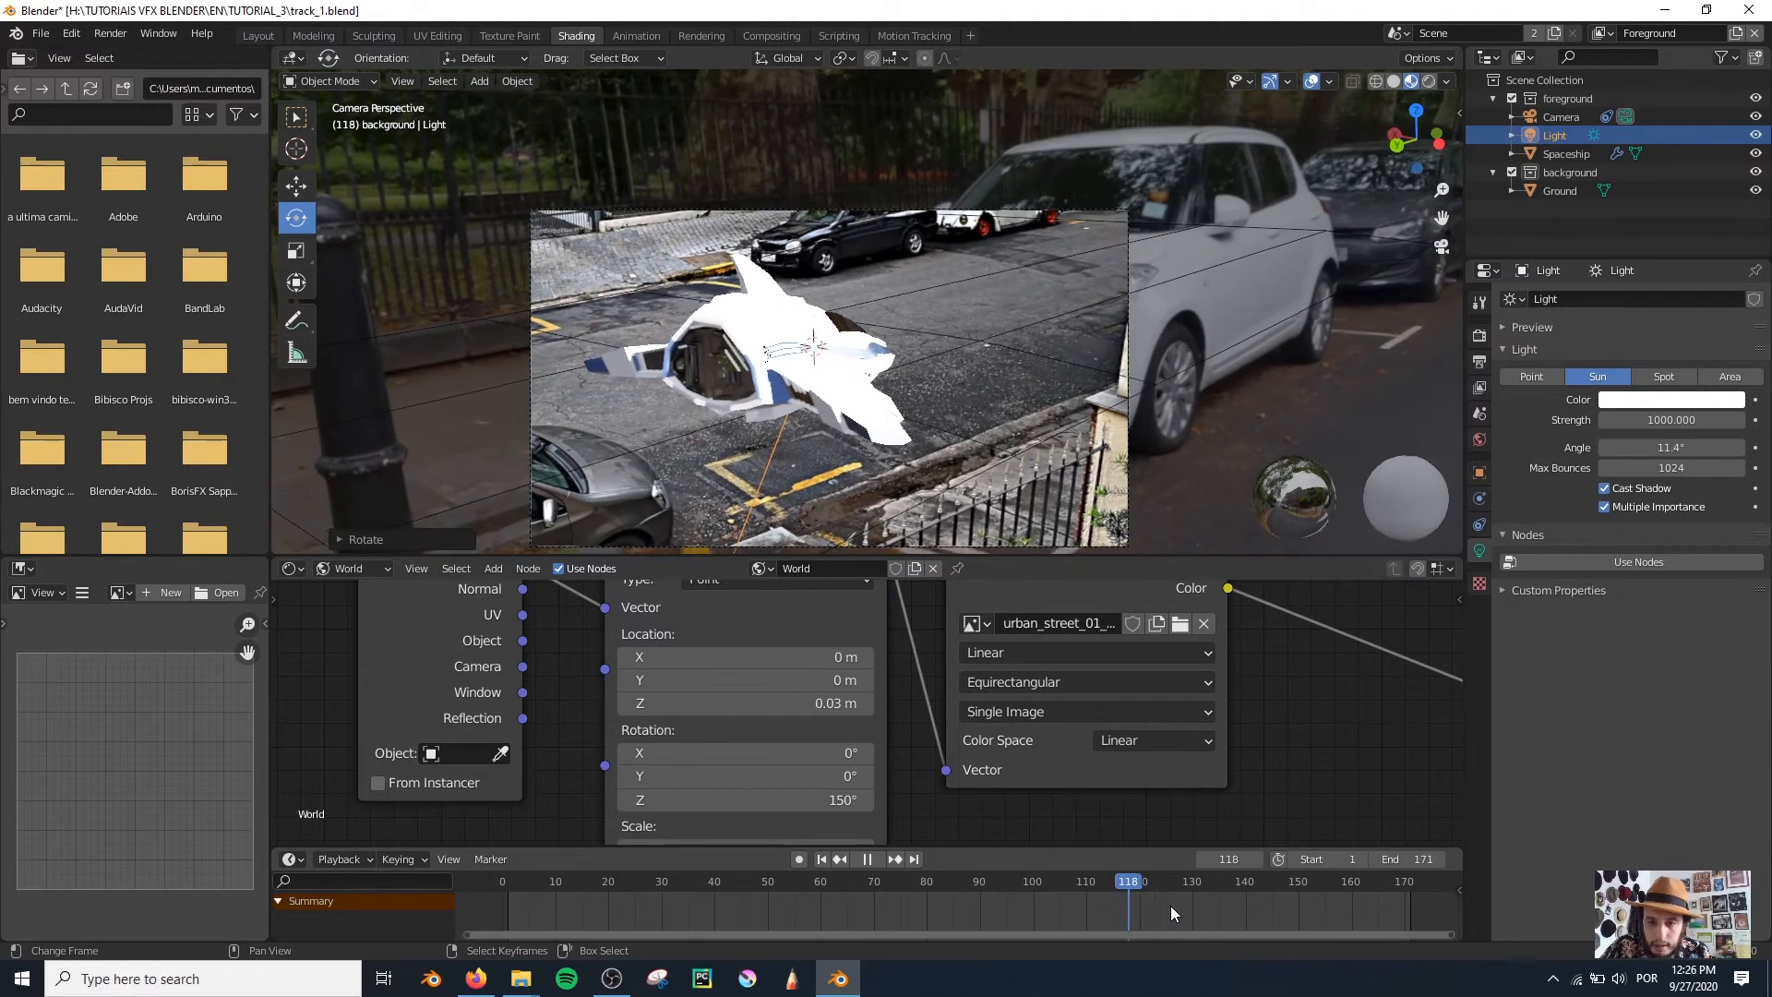
key(space)
Step: Rotate the sun light slightly further at frame 154 to refine the light direction on the spaceship
scroll(940, 279, up, 2)
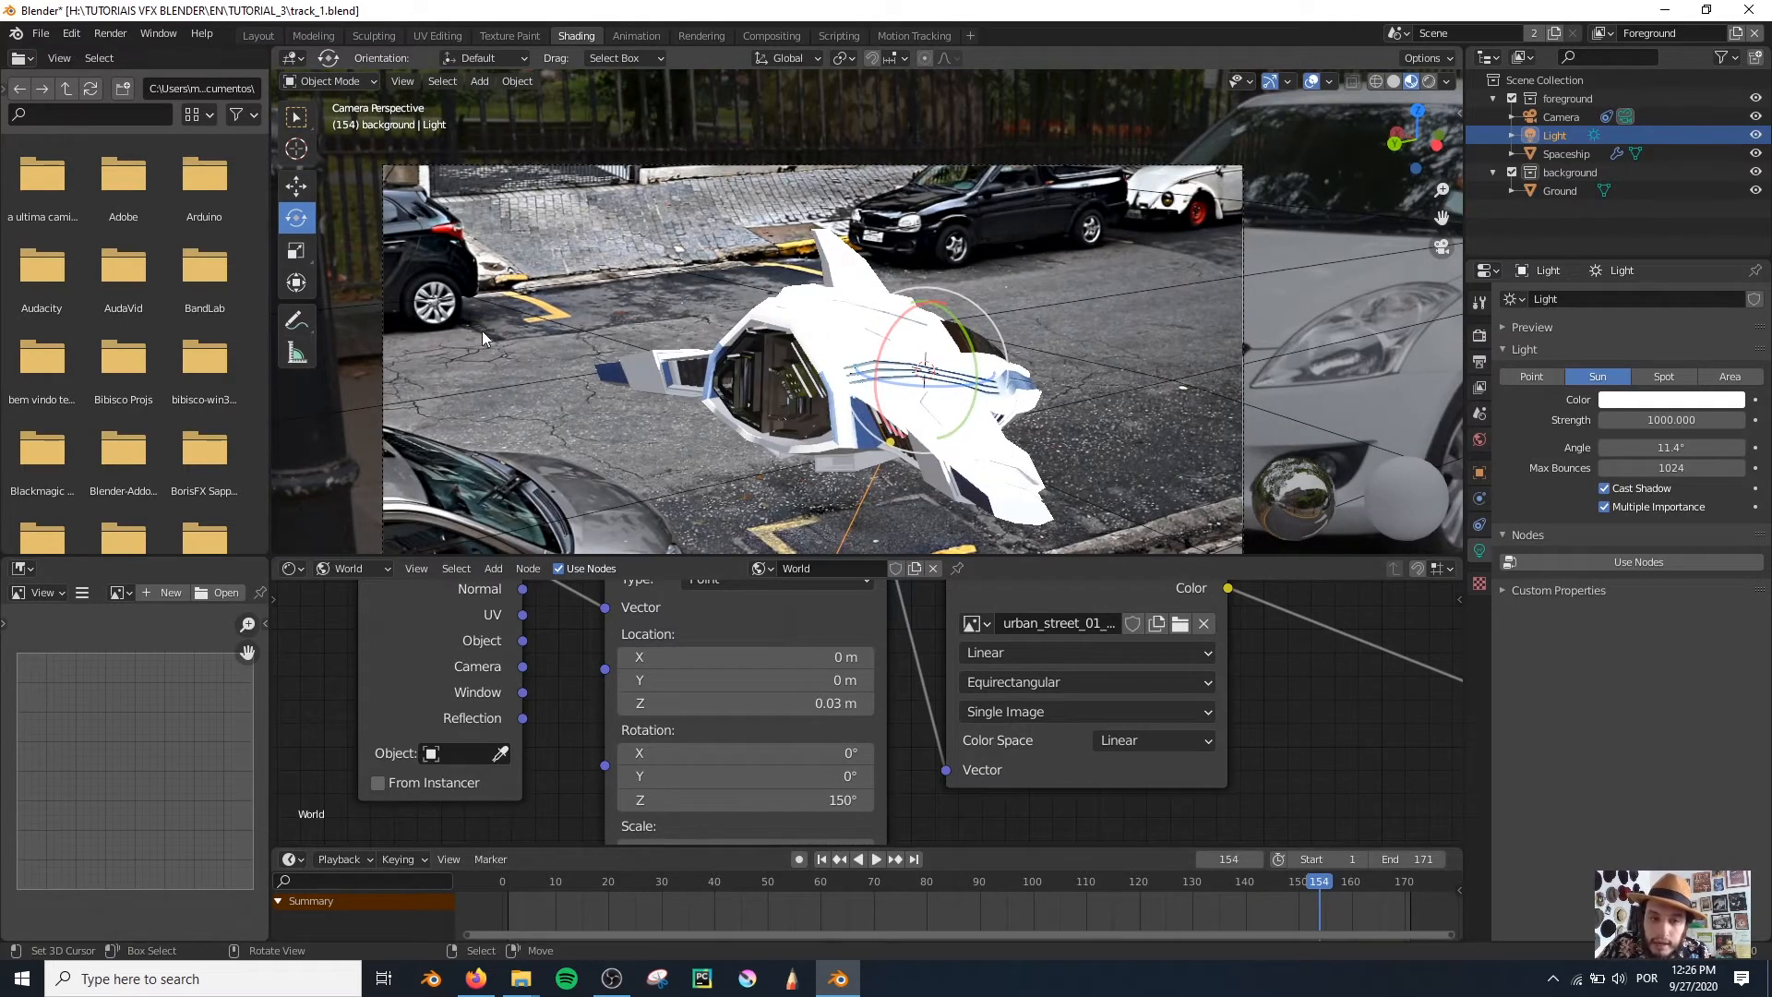
drag(900, 325, 890, 327)
scroll(871, 384, down, 3)
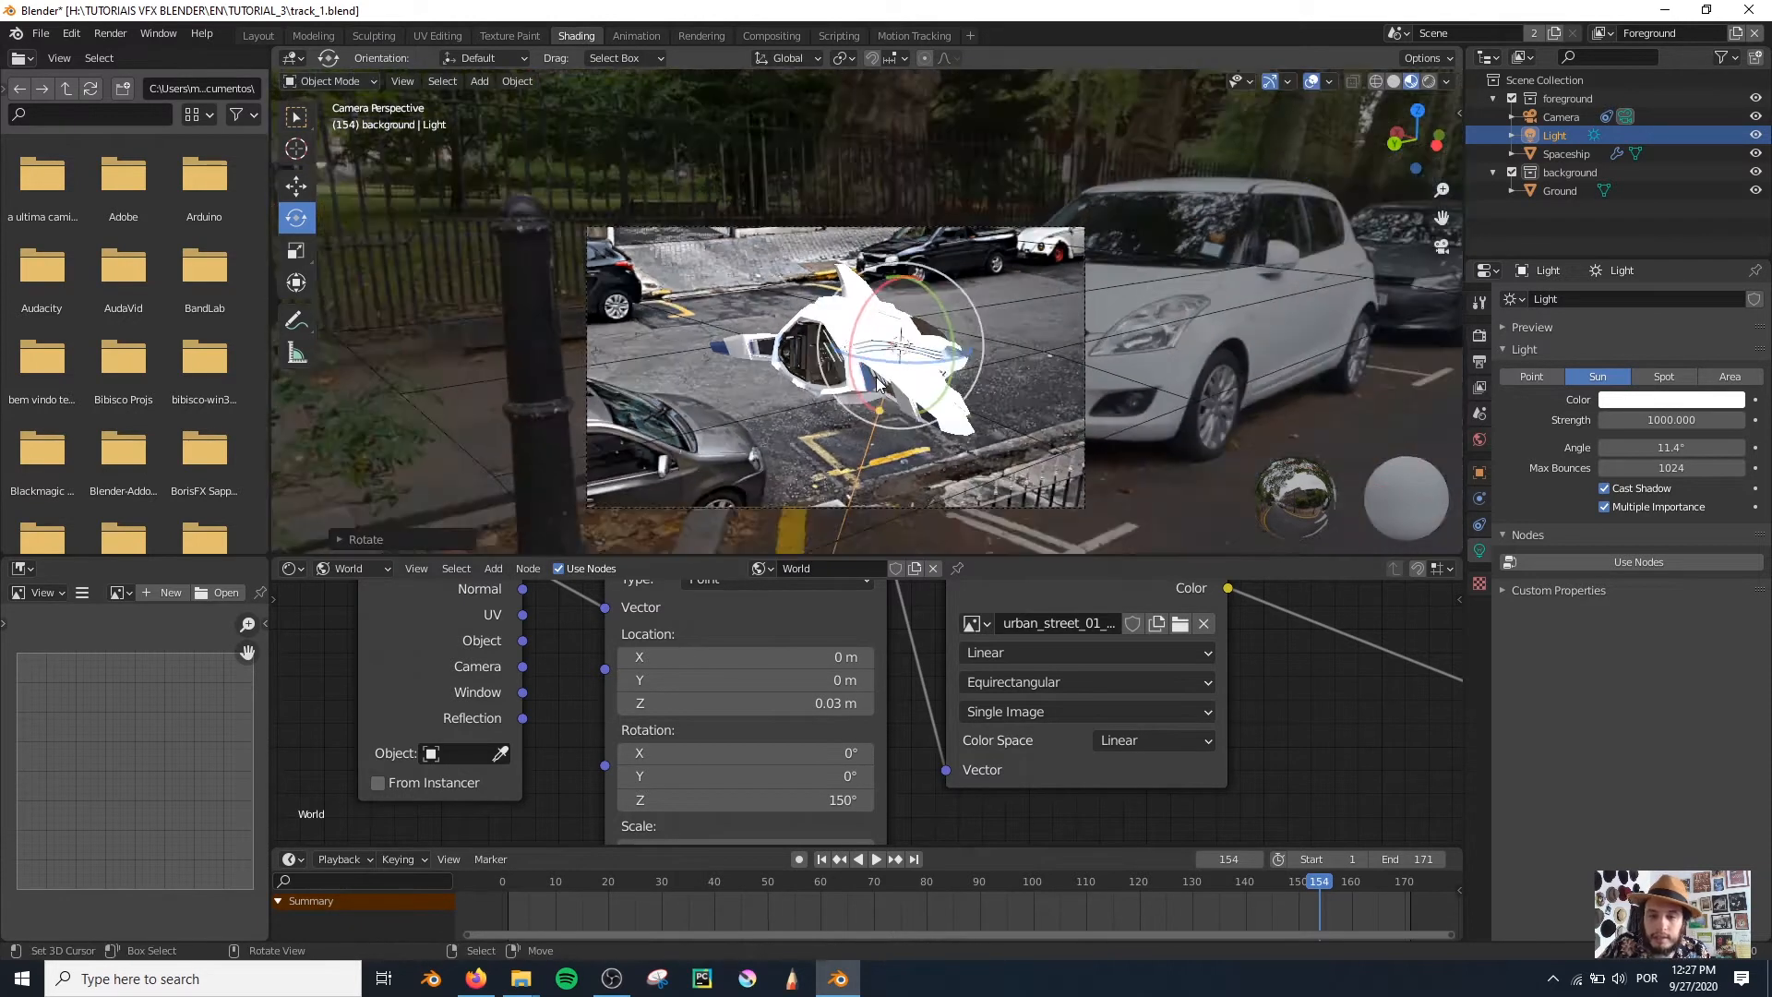
scroll(993, 368, up, 3)
scroll(989, 370, down, 2)
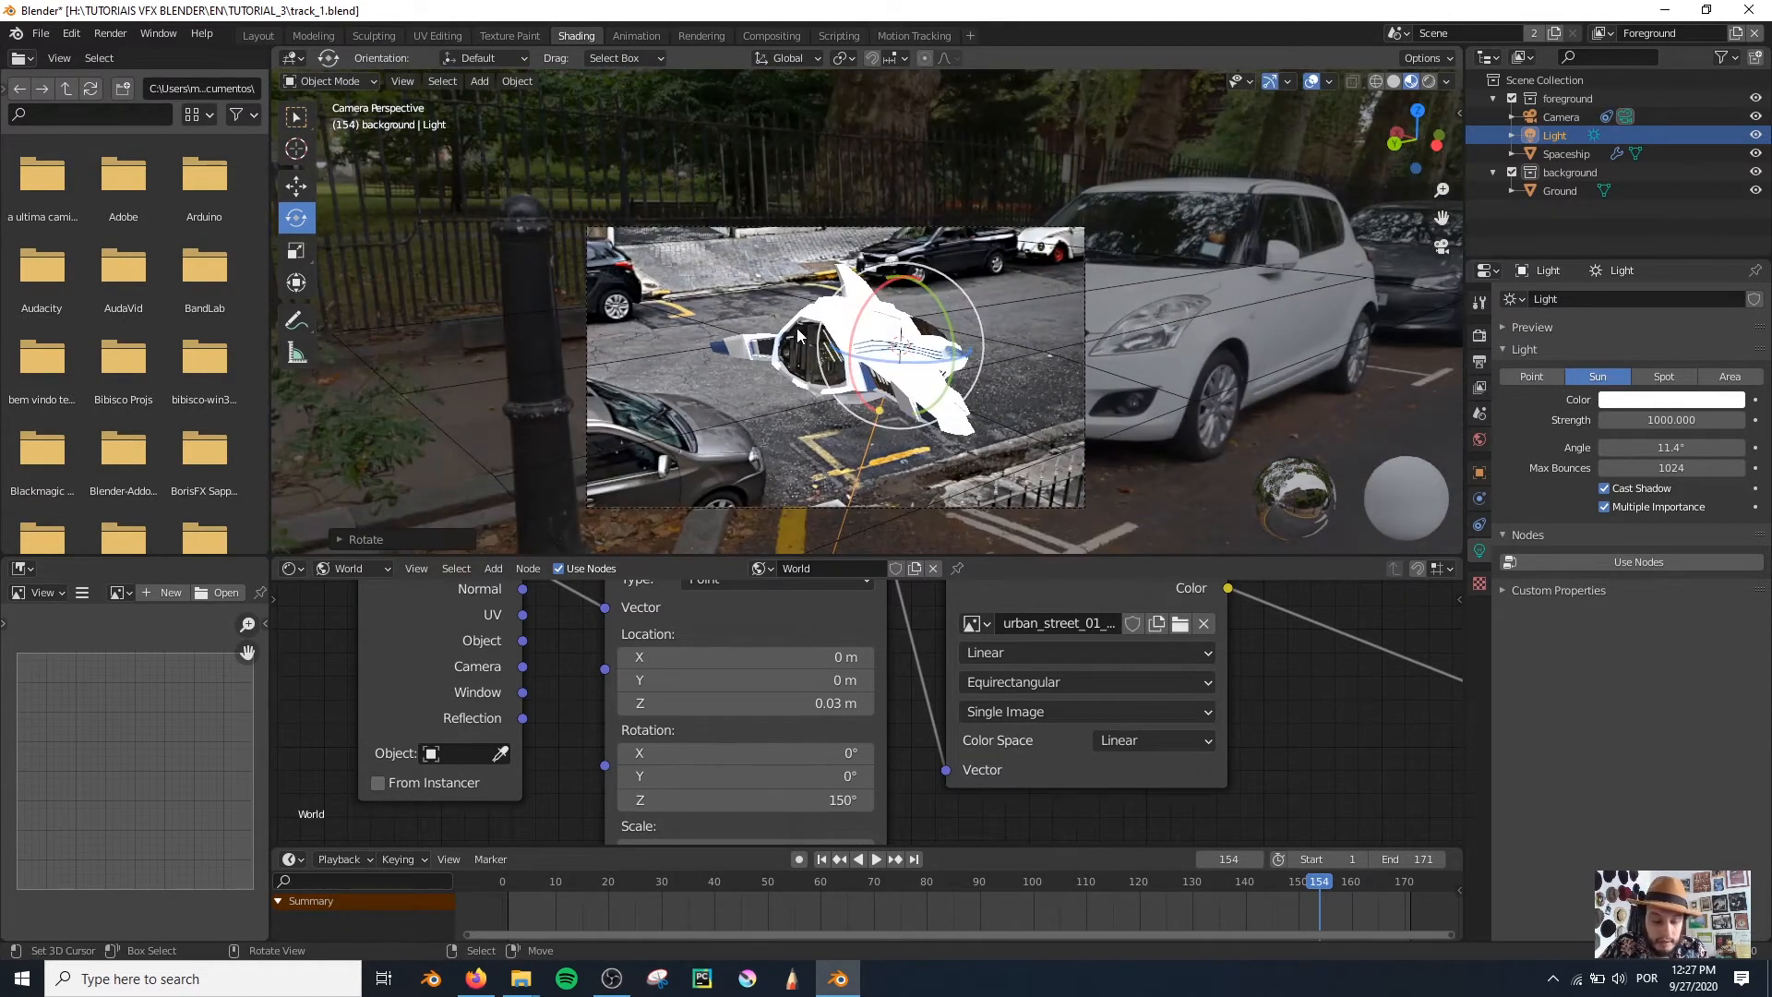
Step: Check the sun light's direction relative to the spaceship in the side, top and camera views
key(KP_3)
scroll(609, 302, down, 2)
middle_drag(616, 302, 810, 353)
key(KP_7)
scroll(955, 395, down, 2)
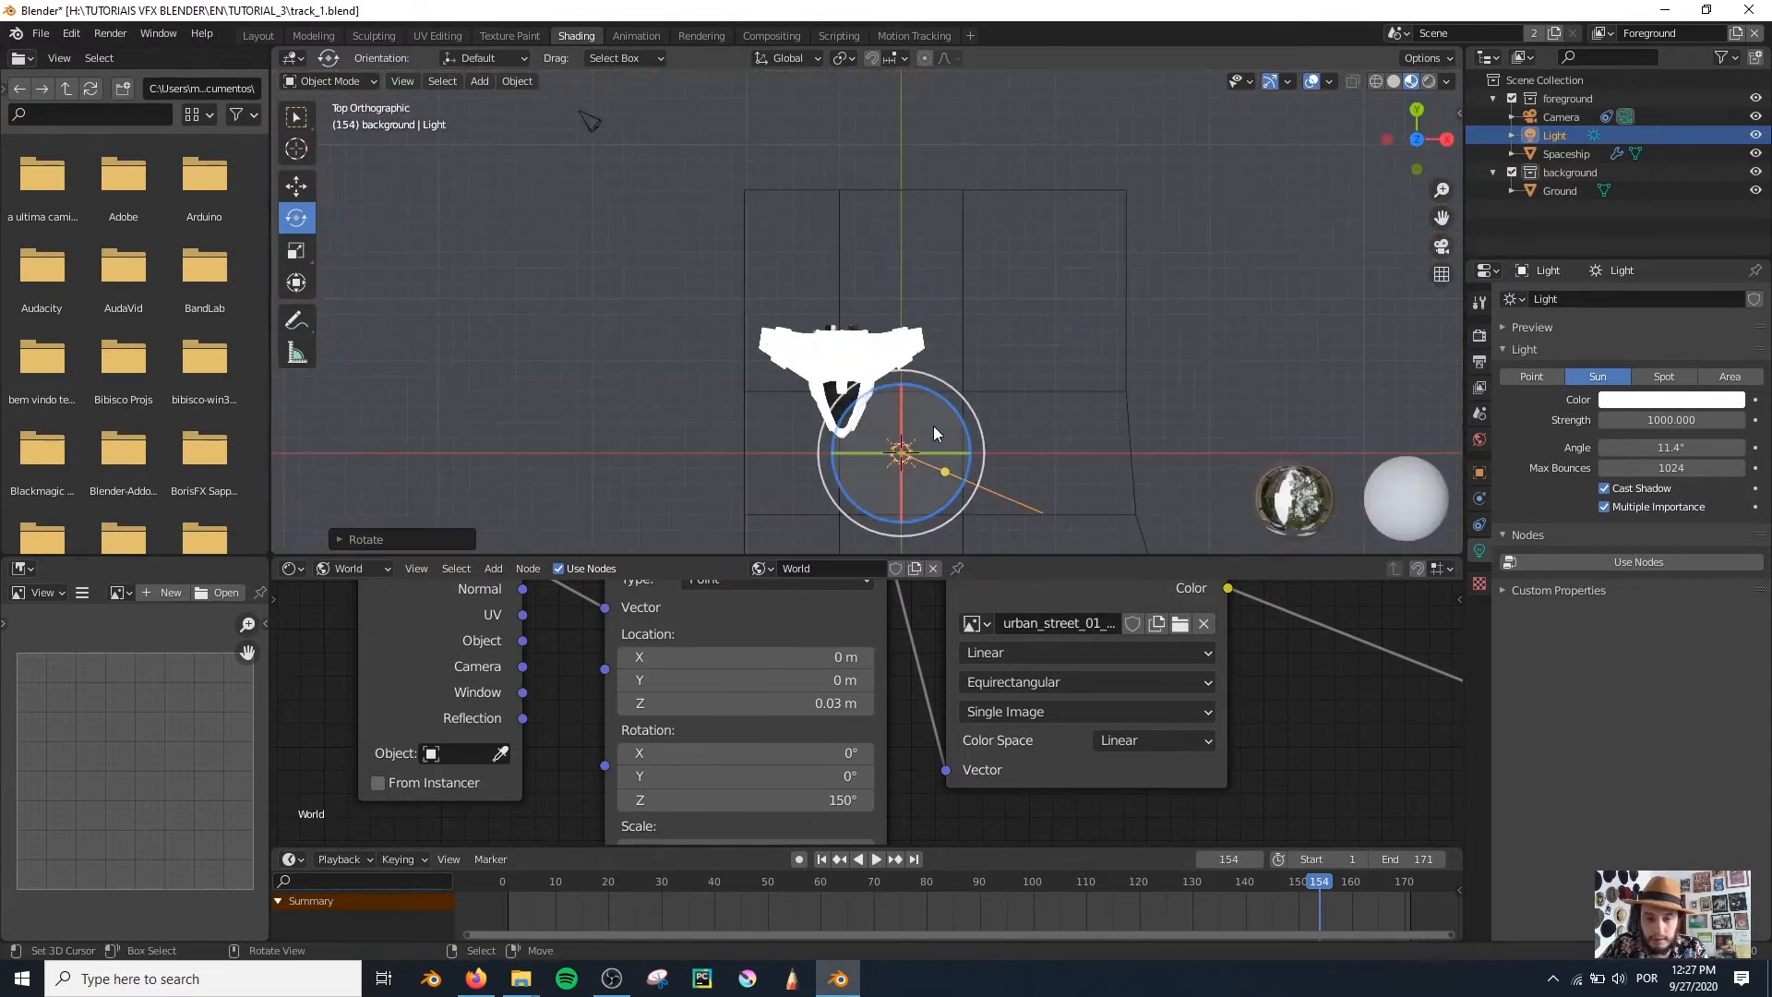
key(KP_0)
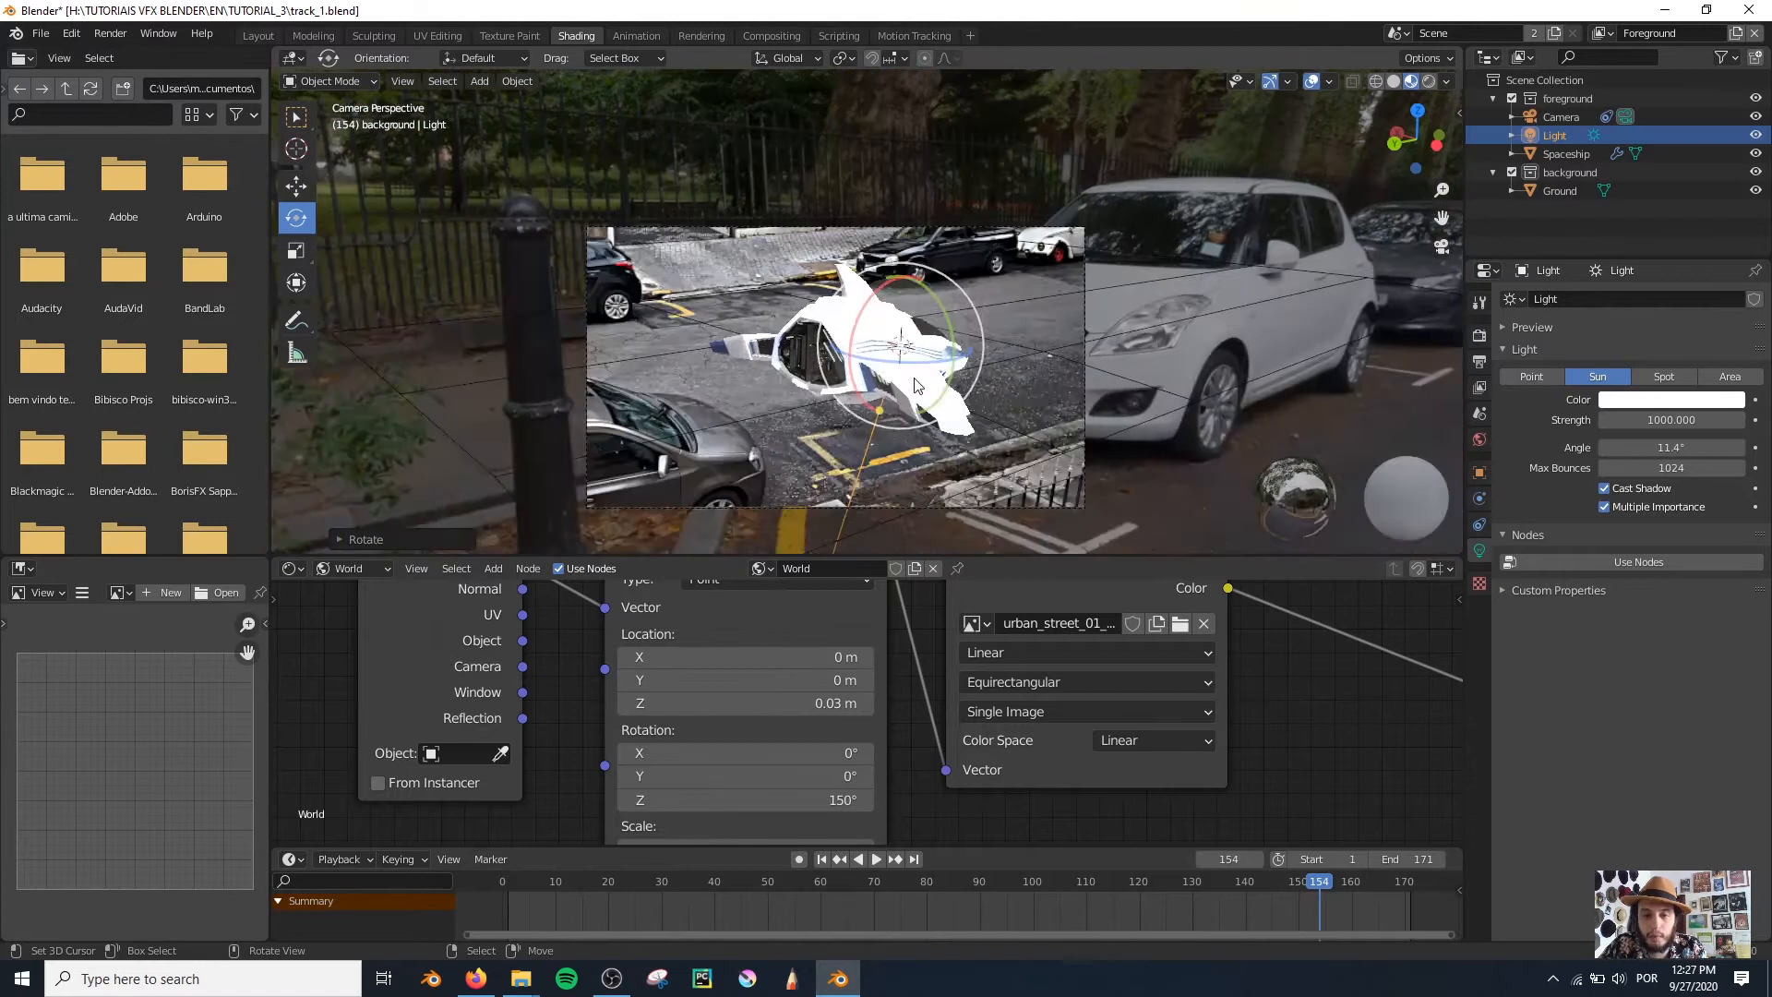
drag(879, 287, 860, 304)
key(alt+a)
scroll(957, 375, up, 2)
shift+middle_drag(957, 375, 915, 392)
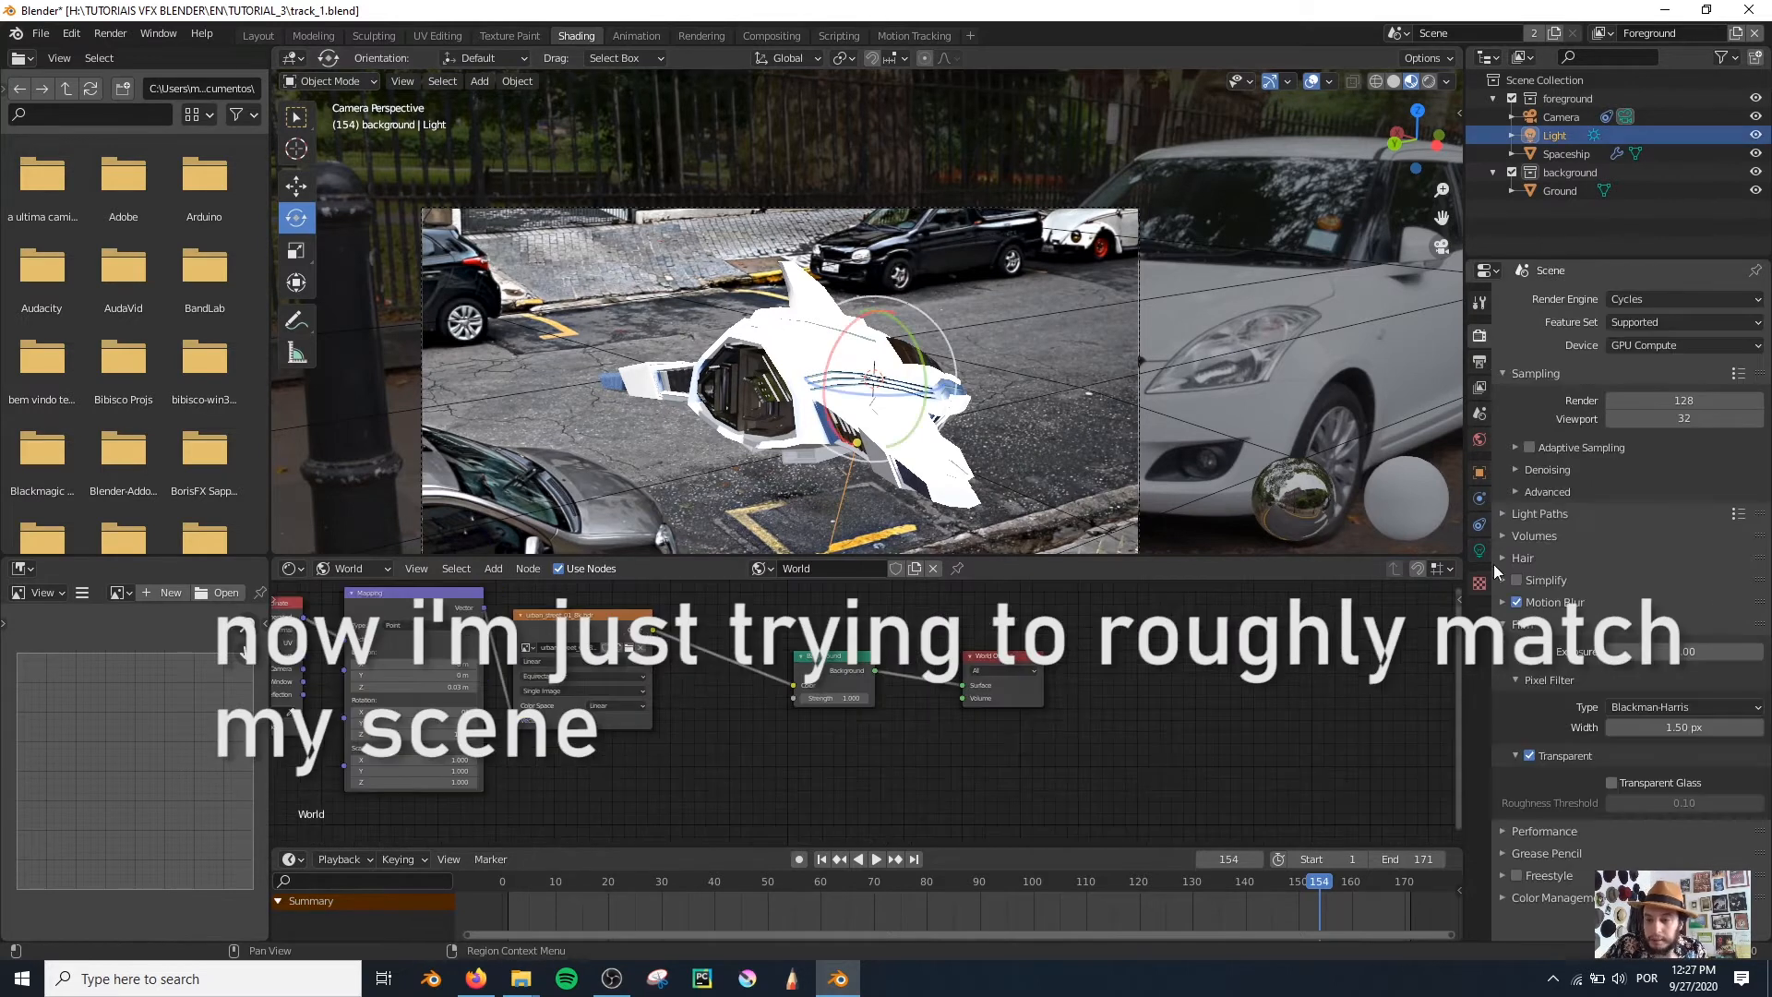
Step: Reduce the sun light's strength to about 6.06 so the spaceship is no longer overexposed
click(1479, 553)
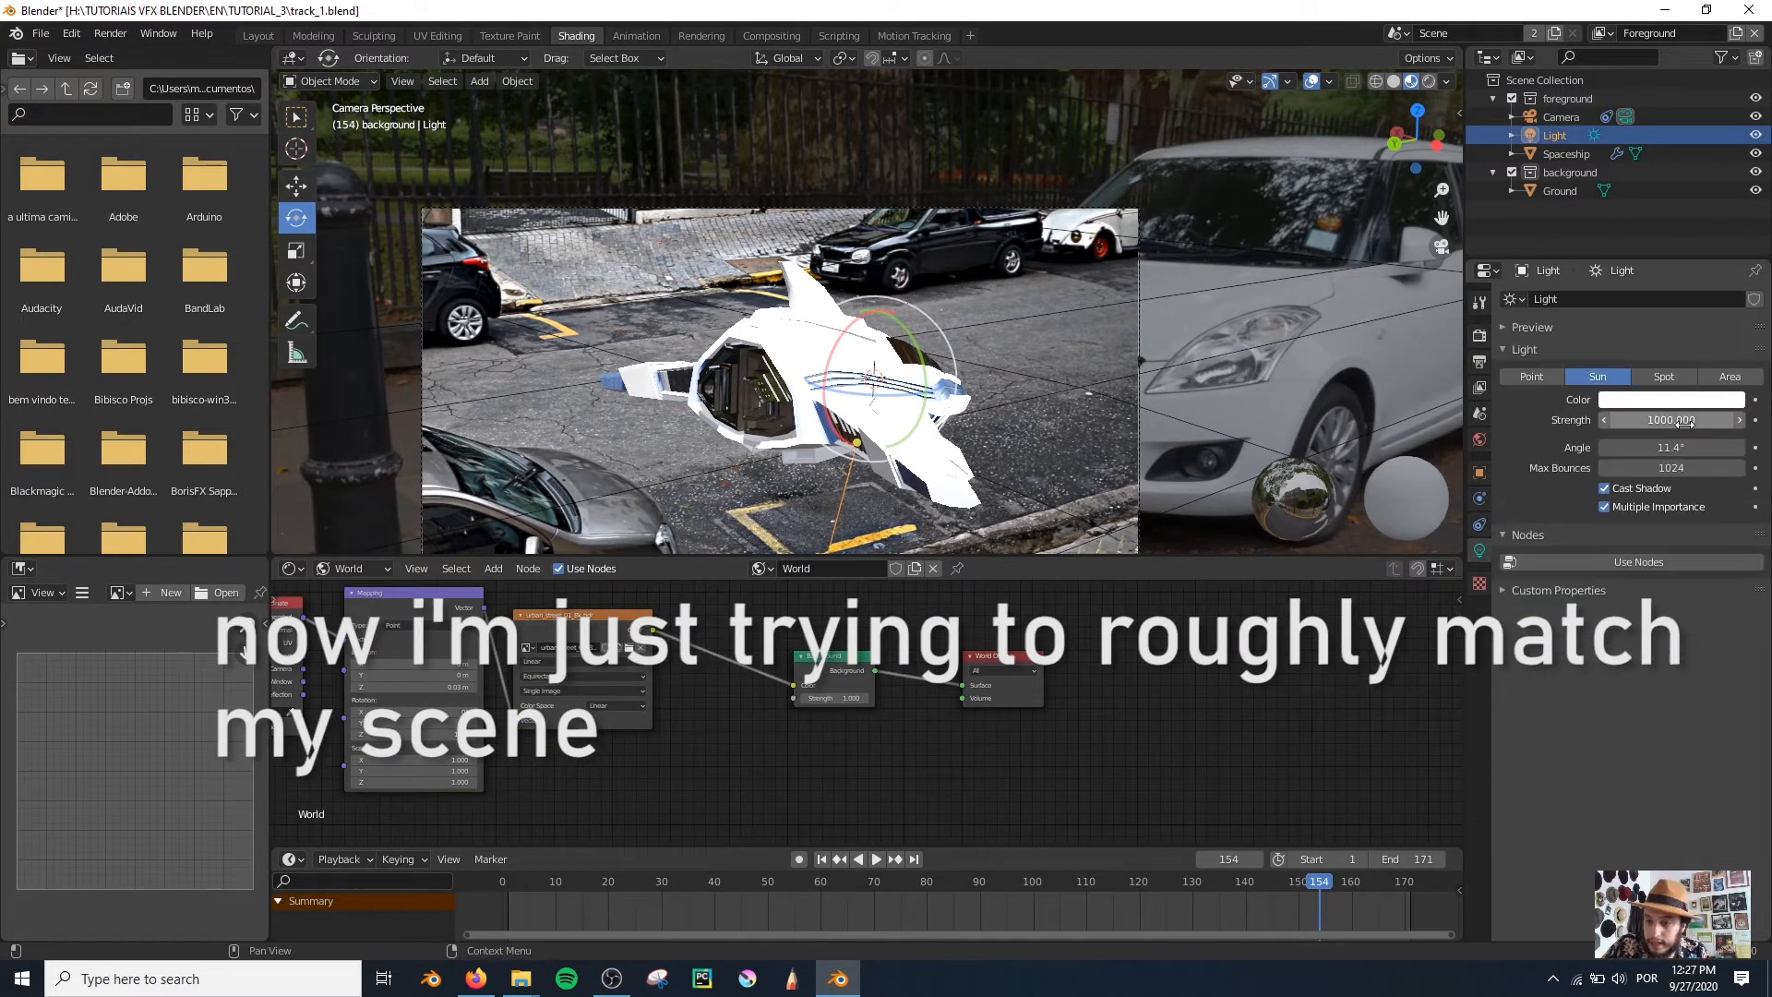
drag(1672, 415, 1648, 420)
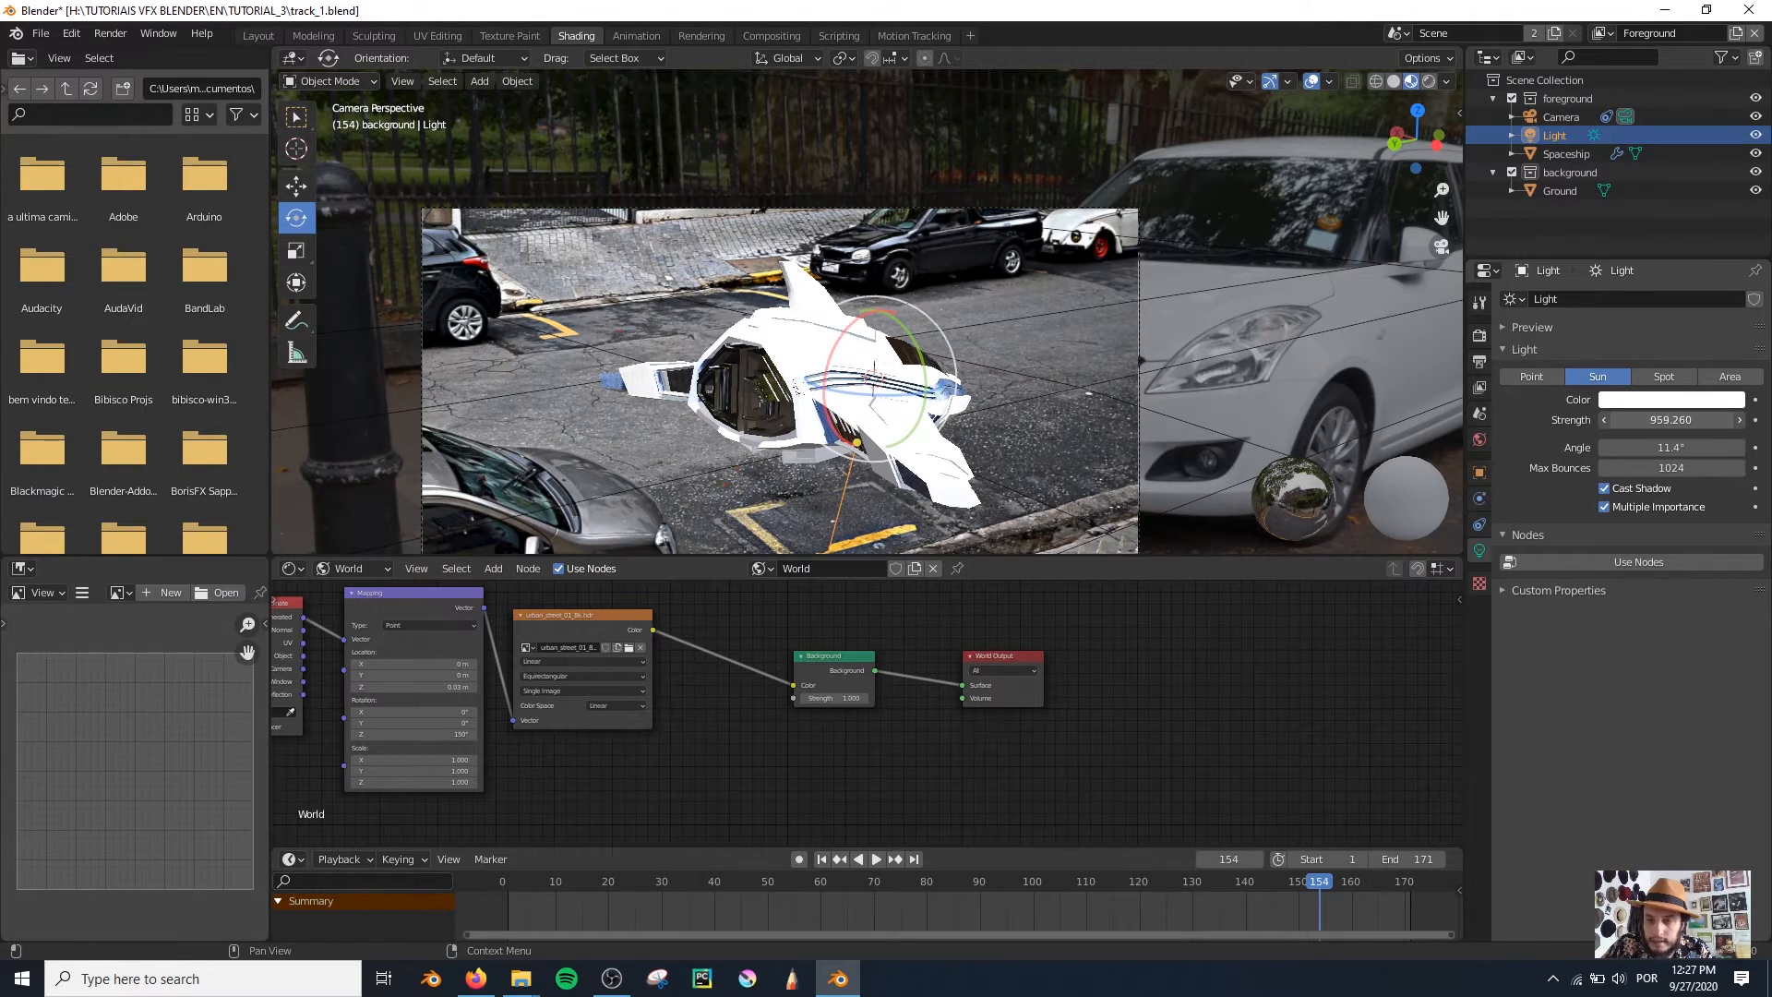
click(1677, 421)
text(0)
key(Return)
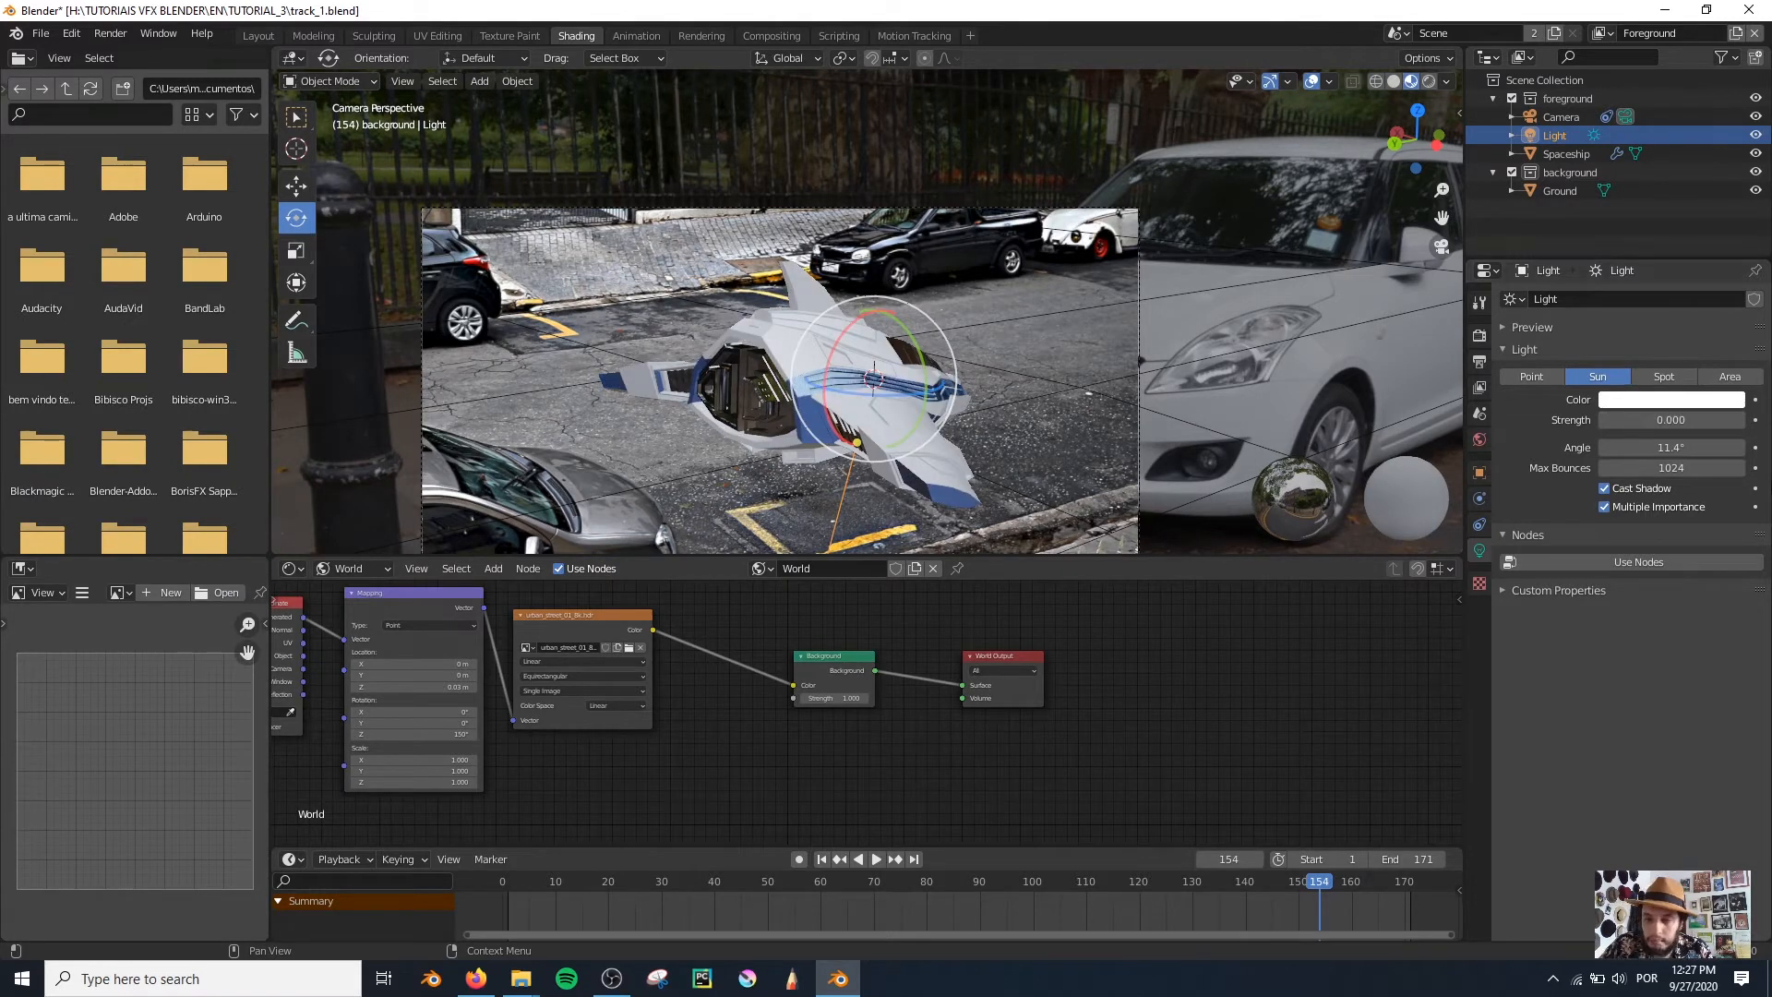
drag(1670, 420, 1707, 420)
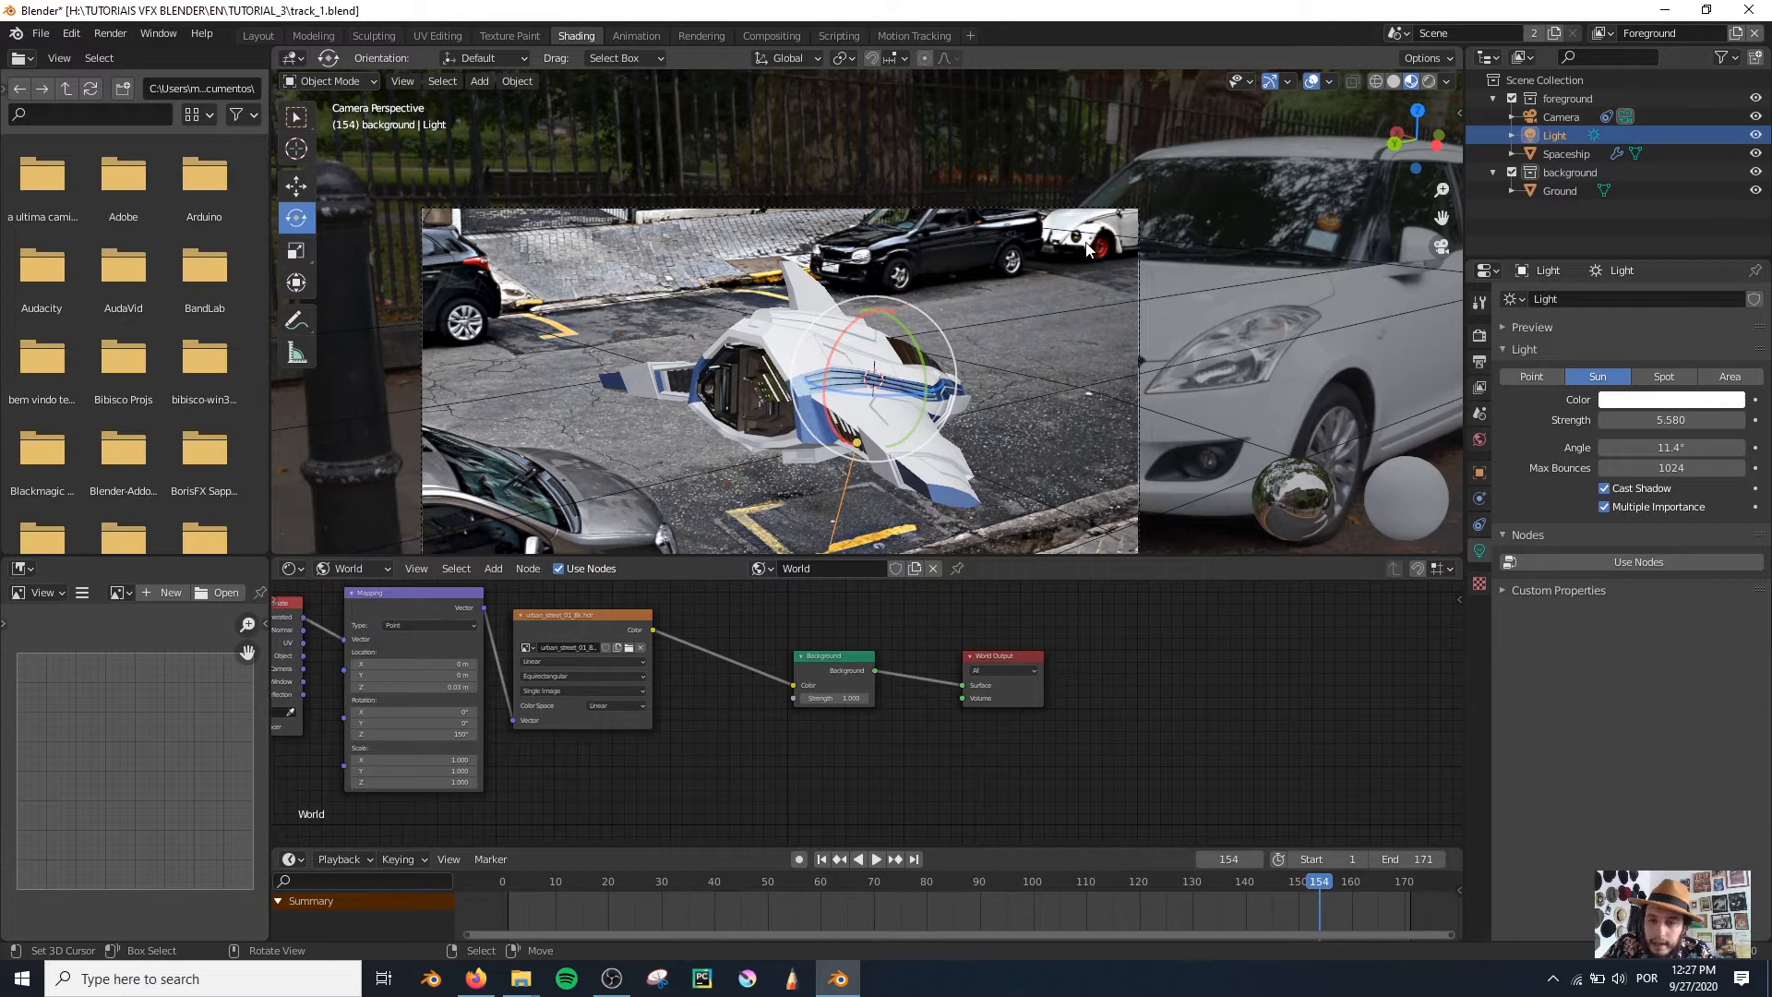
scroll(1088, 242, up, 1)
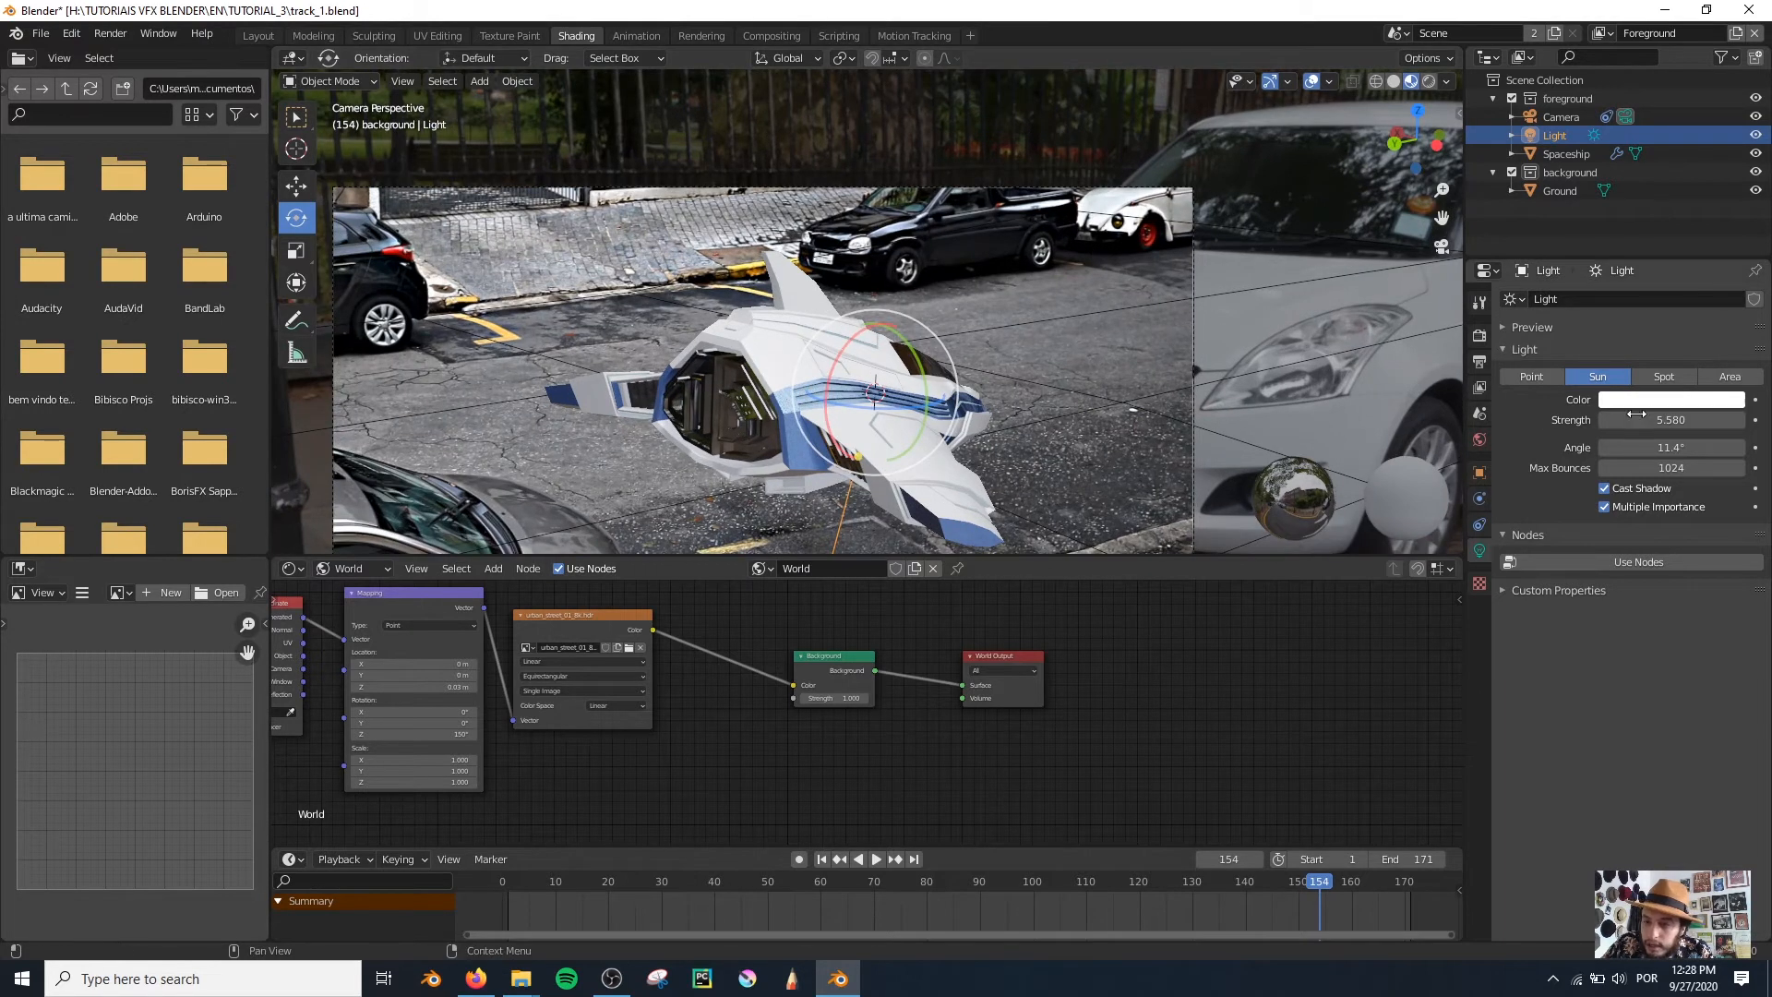
drag(1636, 414, 1640, 413)
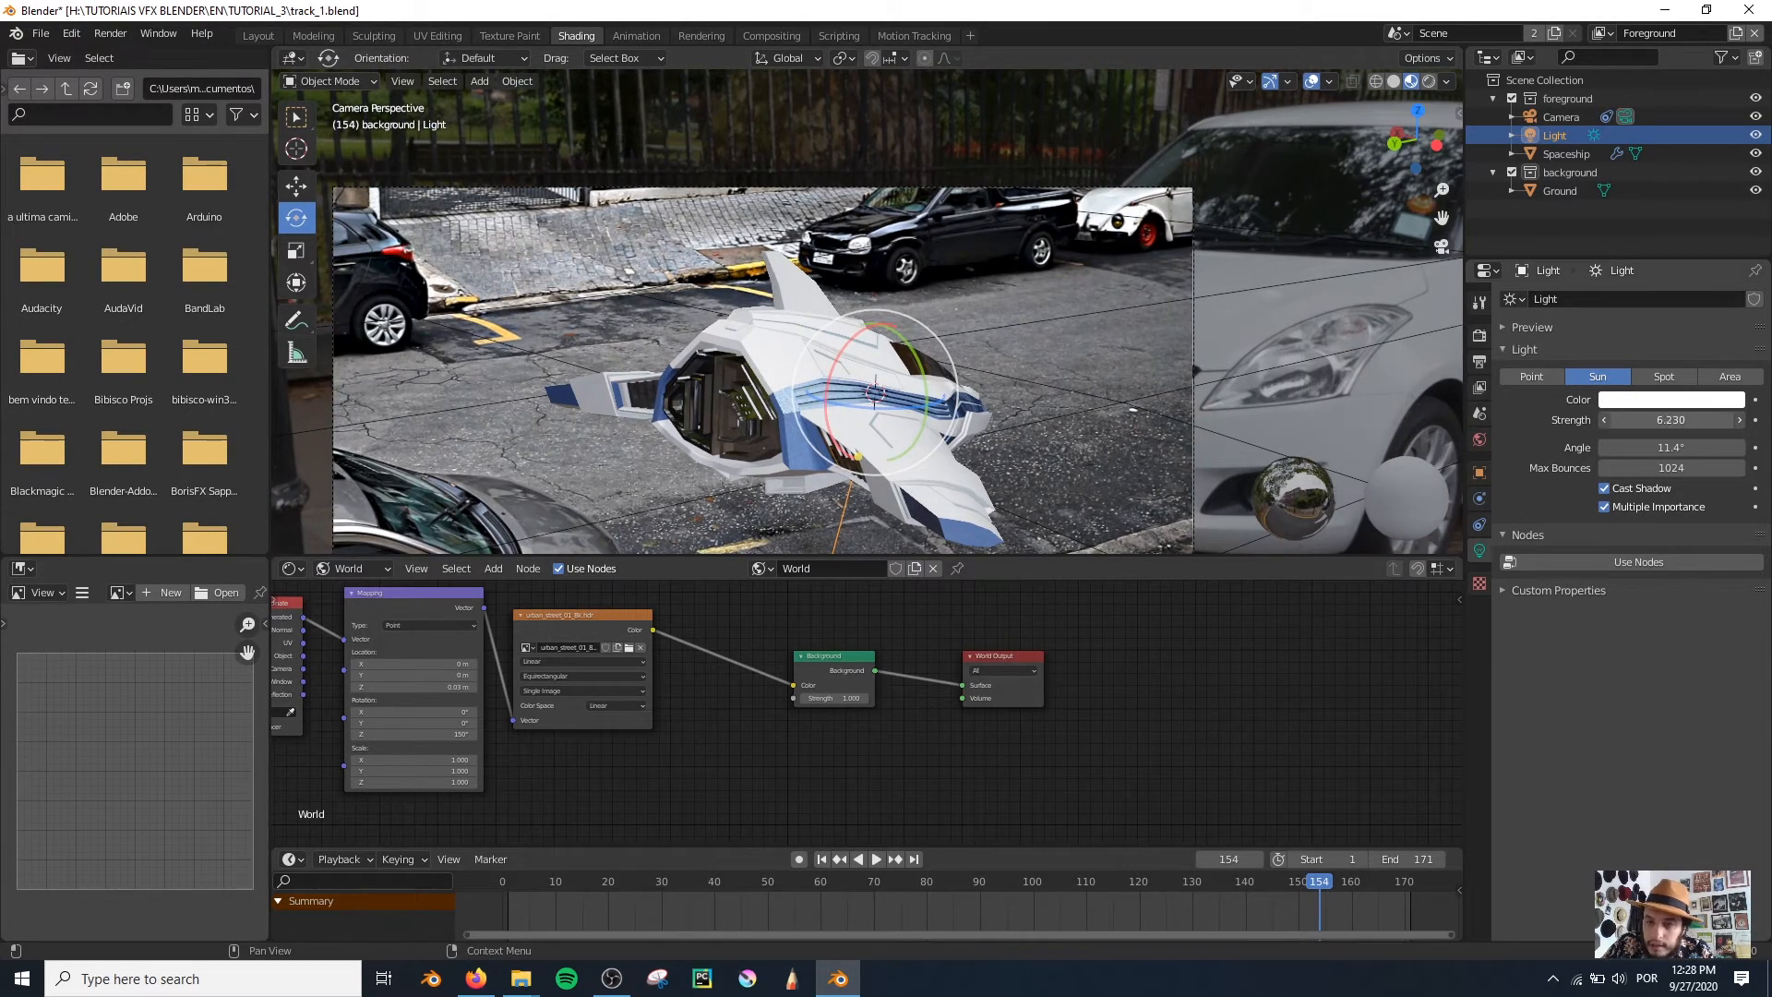
Step: Tint the sun light's color a warm cream with hue about 0.093 and saturation about 0.14
click(1650, 400)
click(1662, 400)
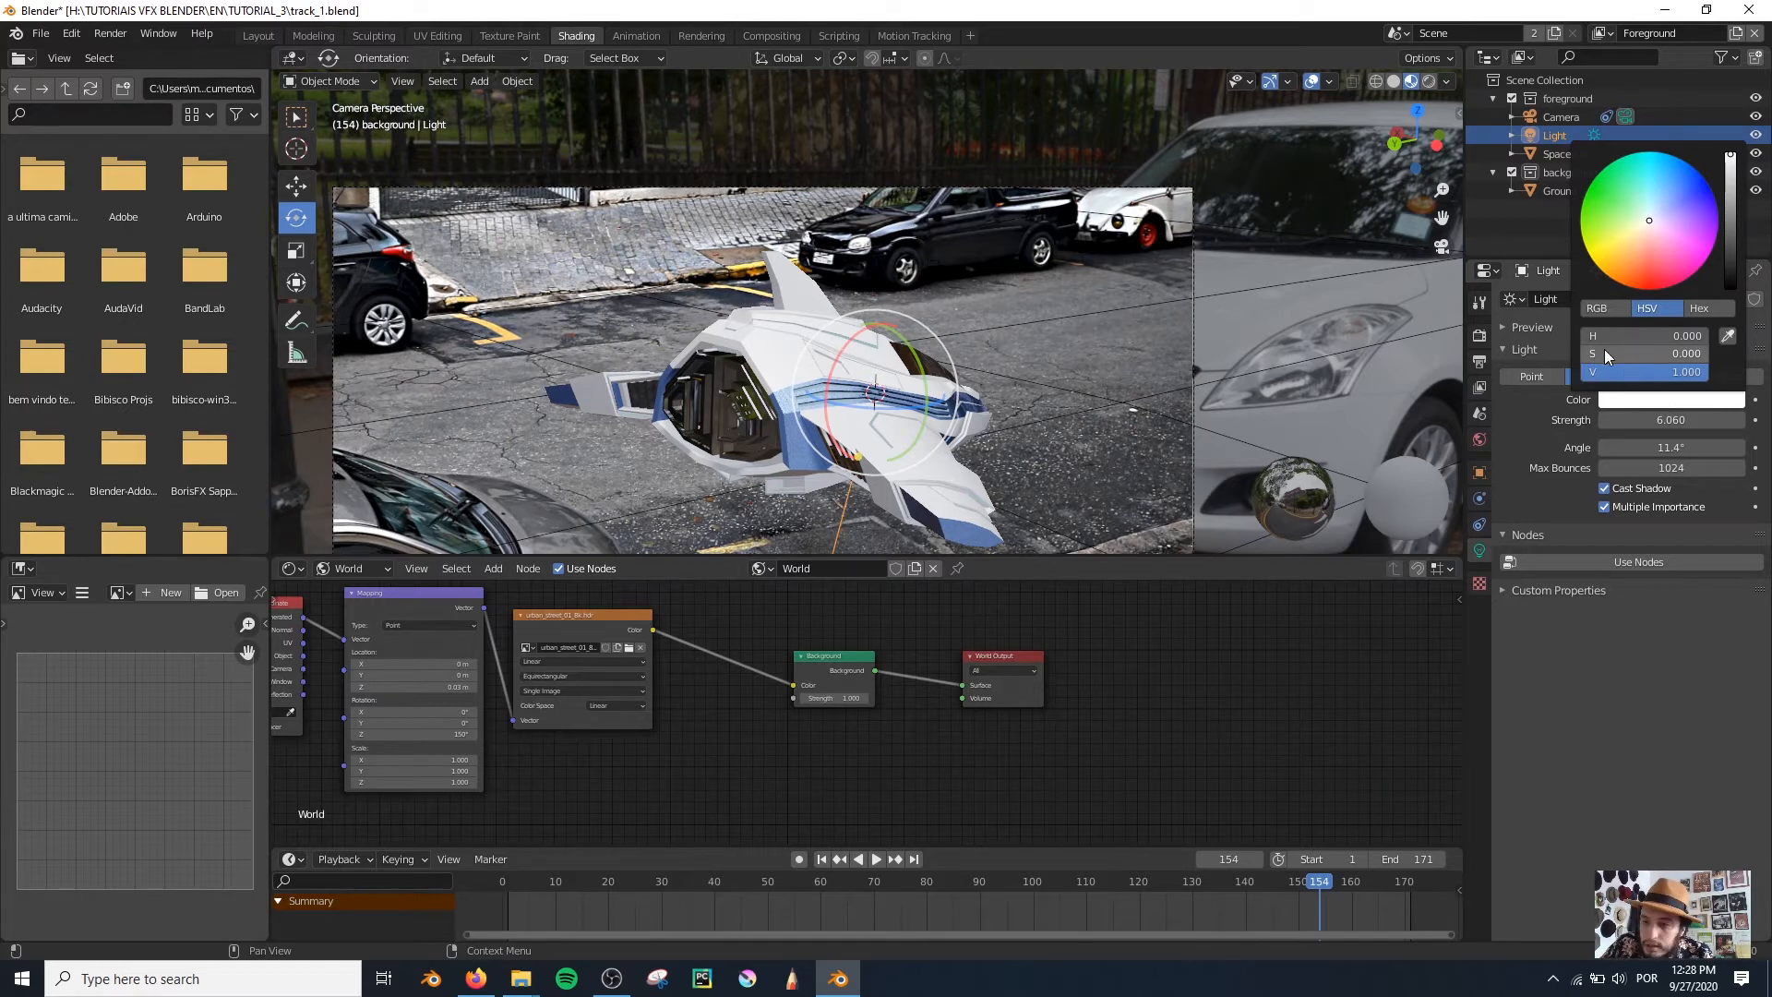
mouse_move(1605, 353)
mouse_down()
mouse_move(1620, 353)
mouse_move(1598, 354)
mouse_move(1610, 336)
mouse_up()
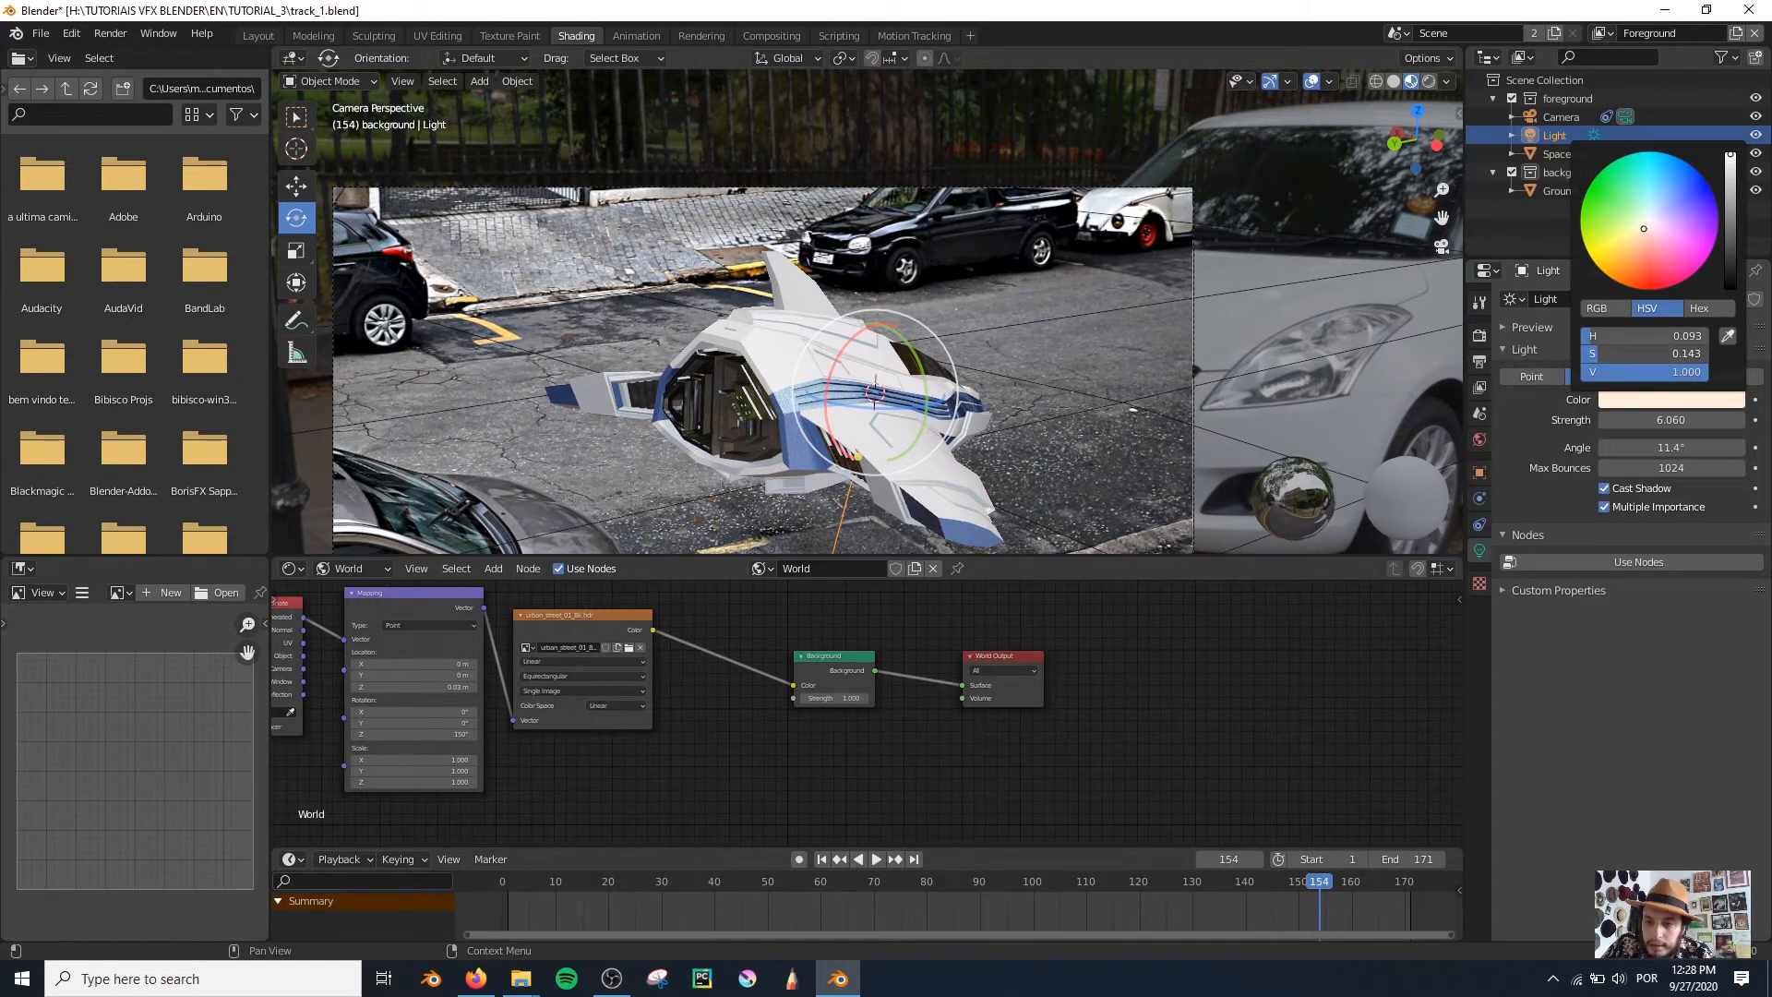
click(1652, 399)
drag(1634, 353, 1632, 354)
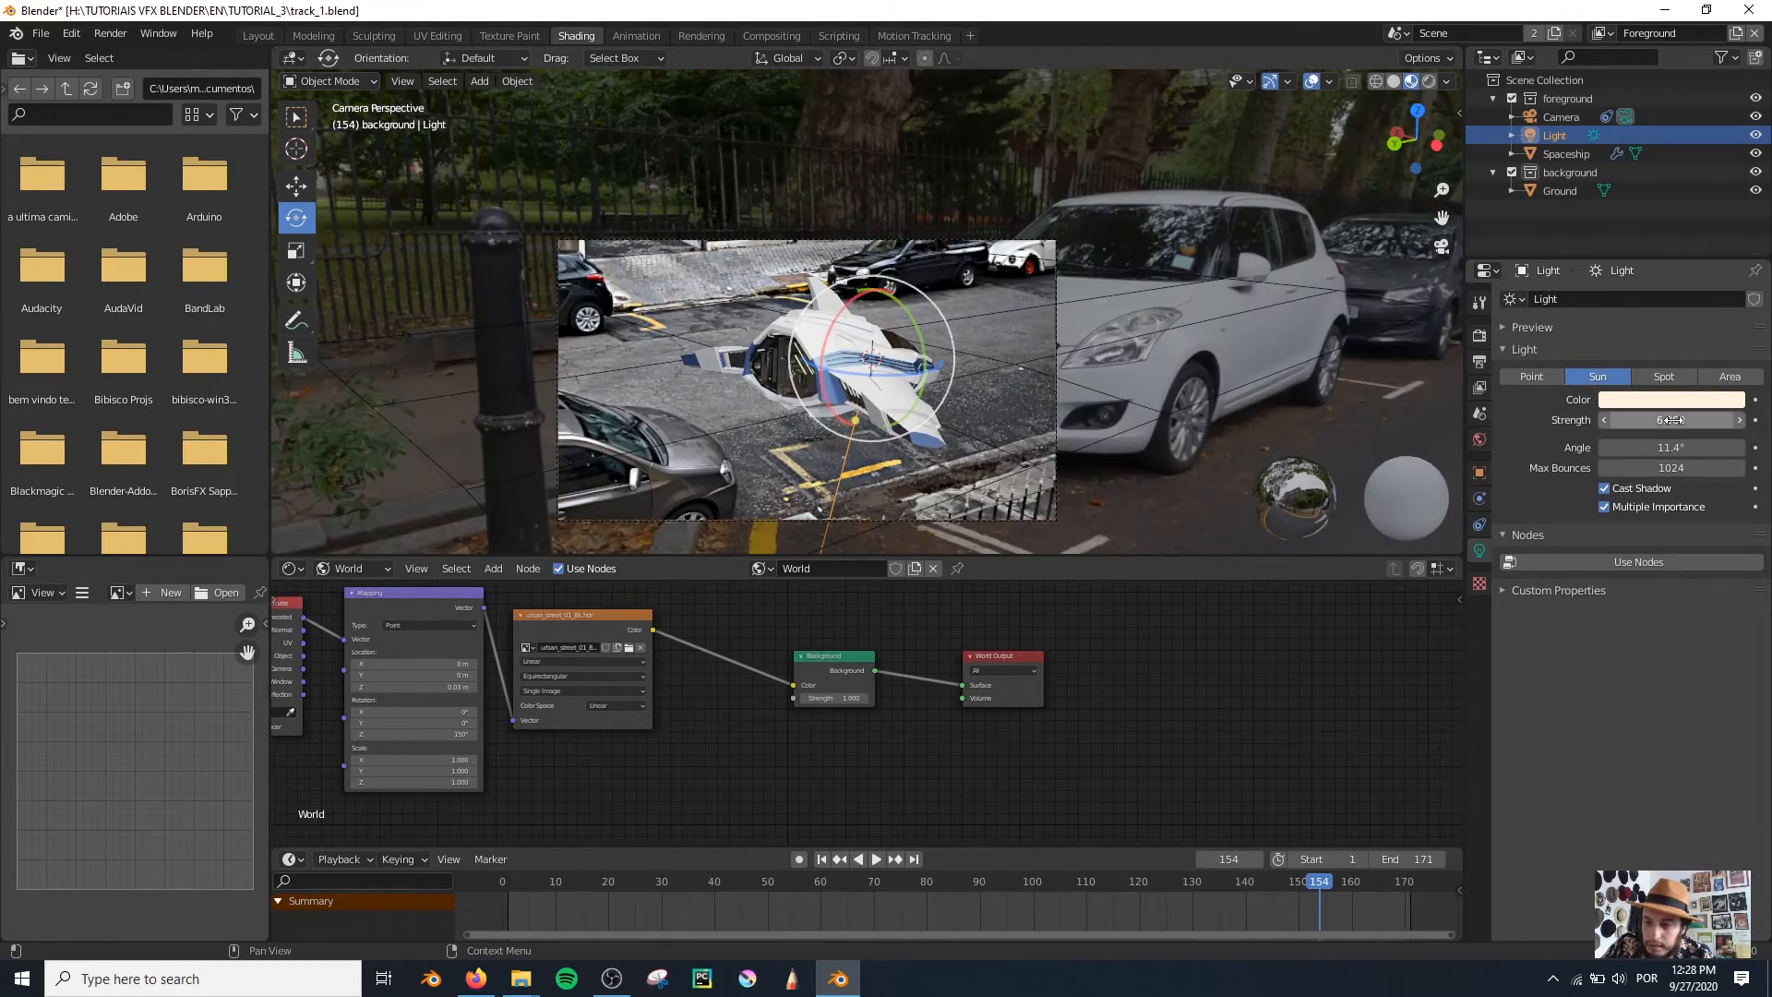
Step: Try a darker value for the sun light's color and bring it back to the bright cream tone
click(1672, 400)
mouse_move(1697, 372)
mouse_down()
mouse_move(1650, 372)
mouse_move(1672, 372)
mouse_up()
scroll(1085, 350, up, 2)
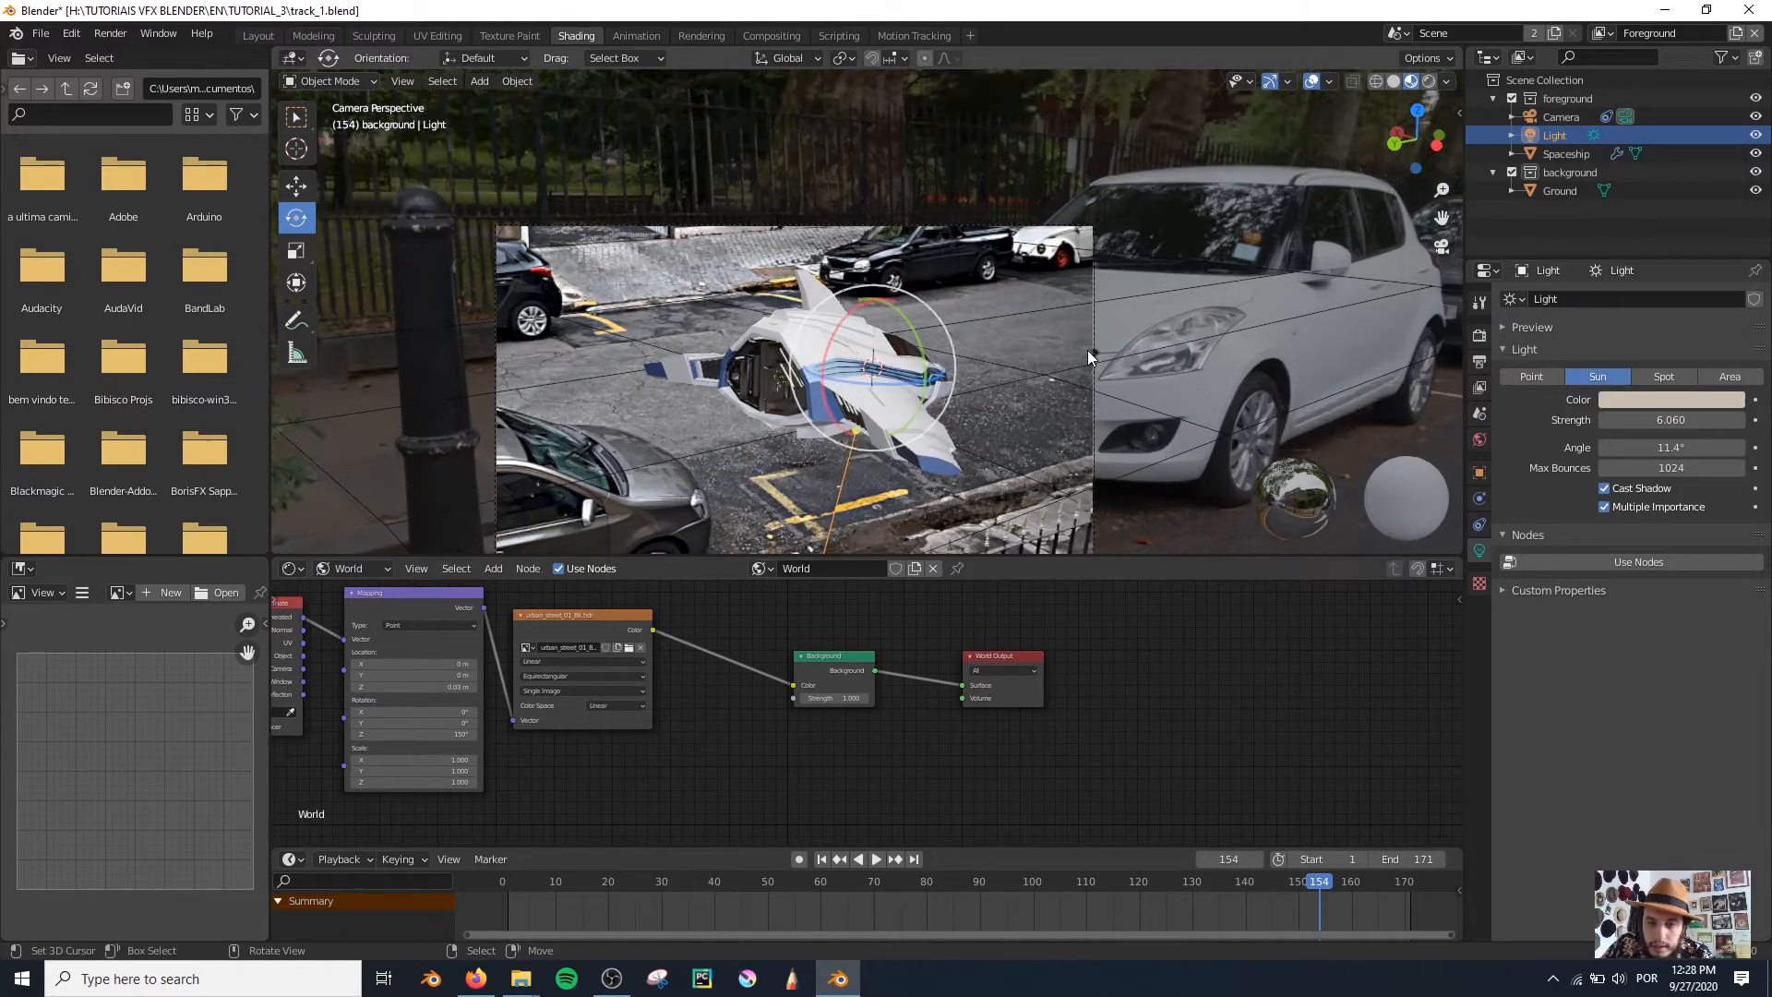
click(1697, 426)
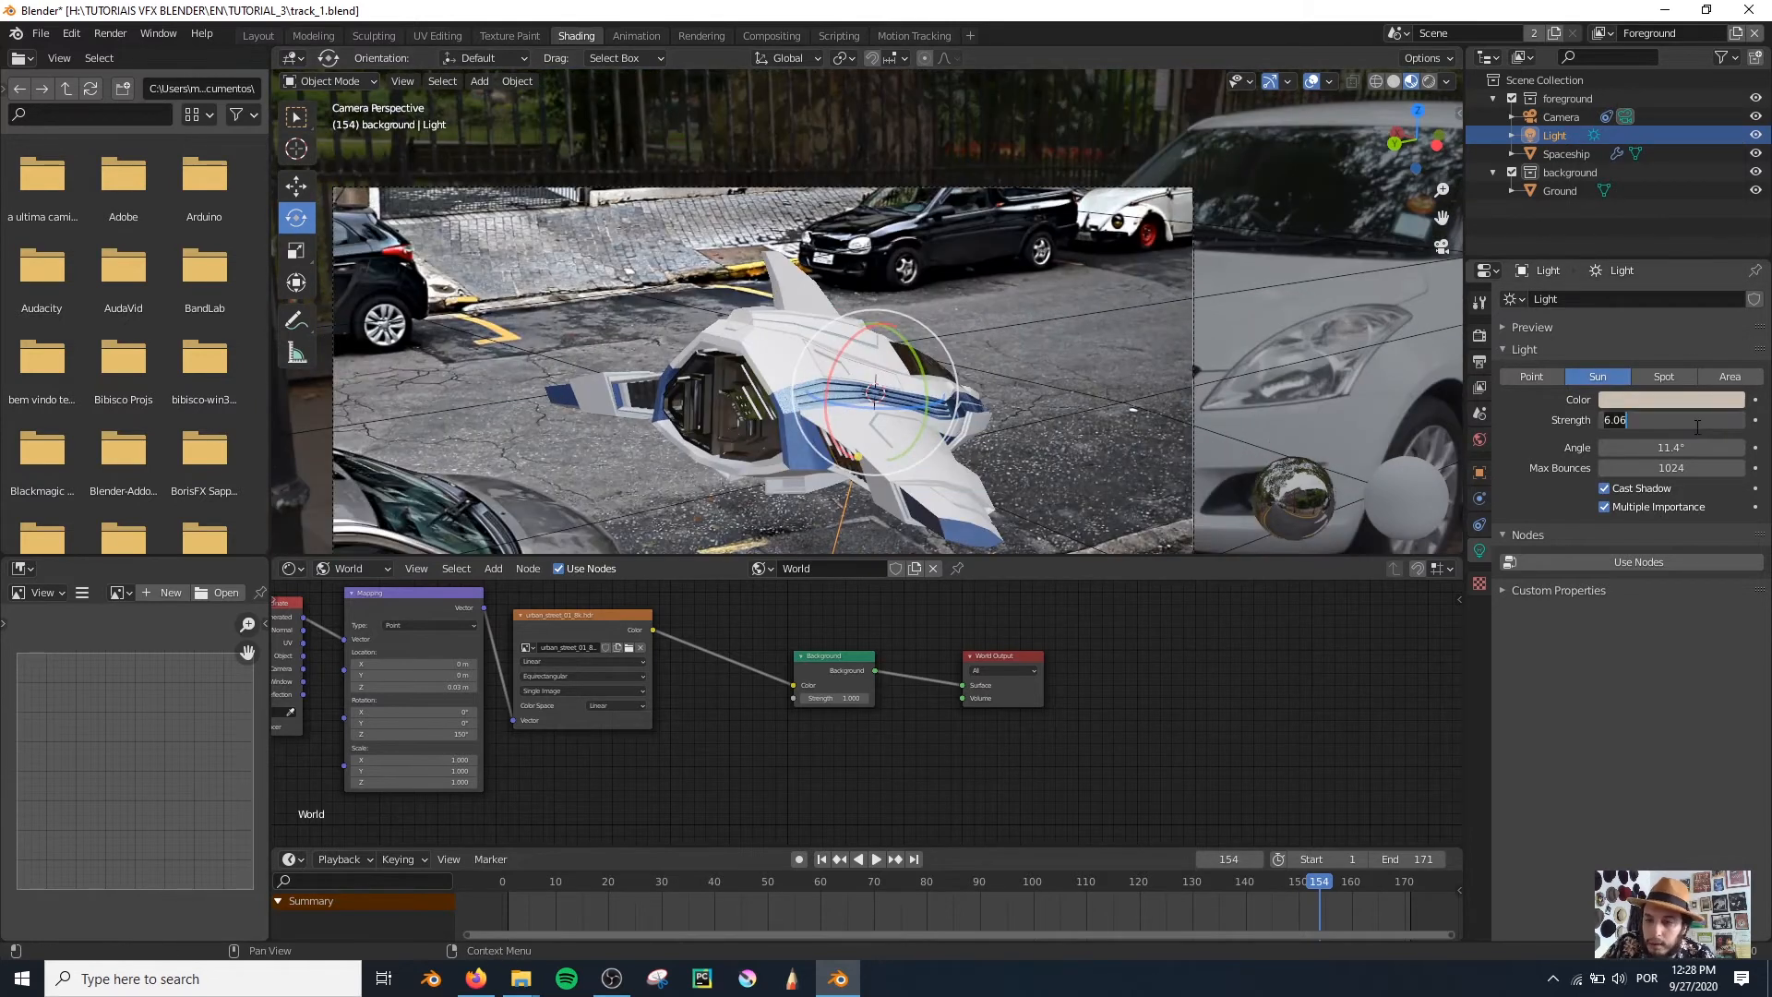
key(Escape)
click(1652, 399)
mouse_move(1687, 371)
mouse_down()
mouse_move(1641, 371)
mouse_move(1707, 371)
mouse_up()
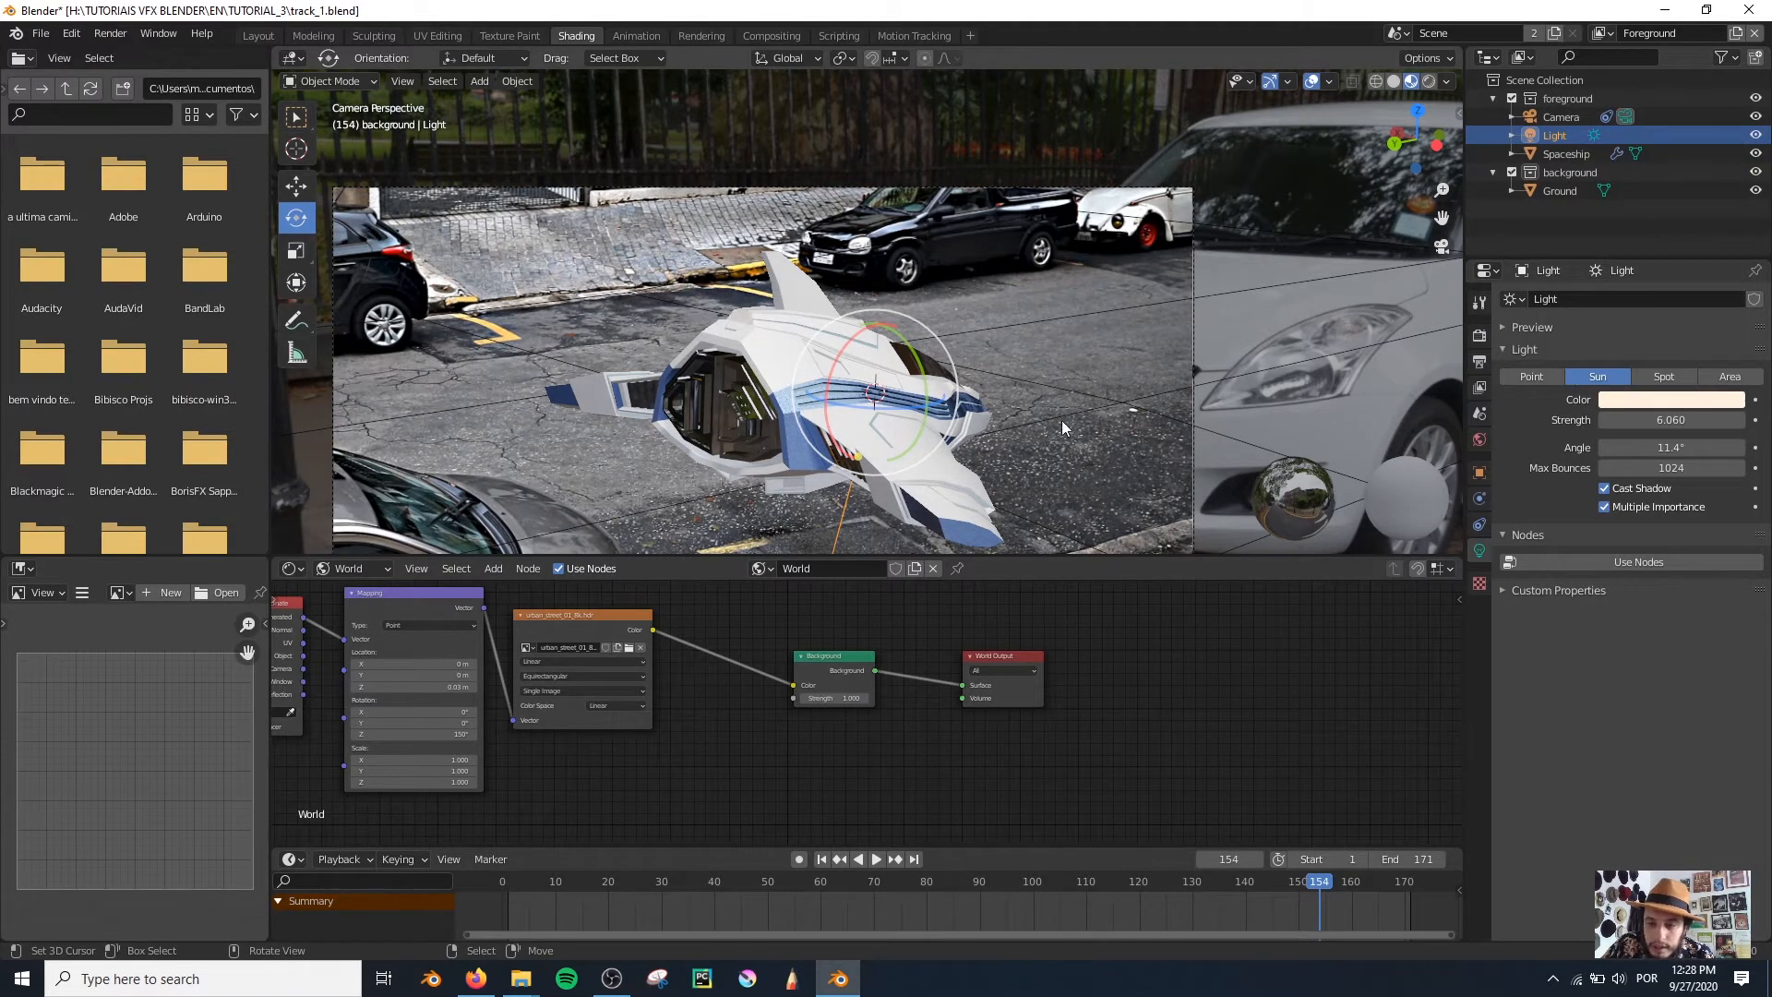
Step: Try a different strength on the world's Background node and undo the change
drag(835, 697, 872, 698)
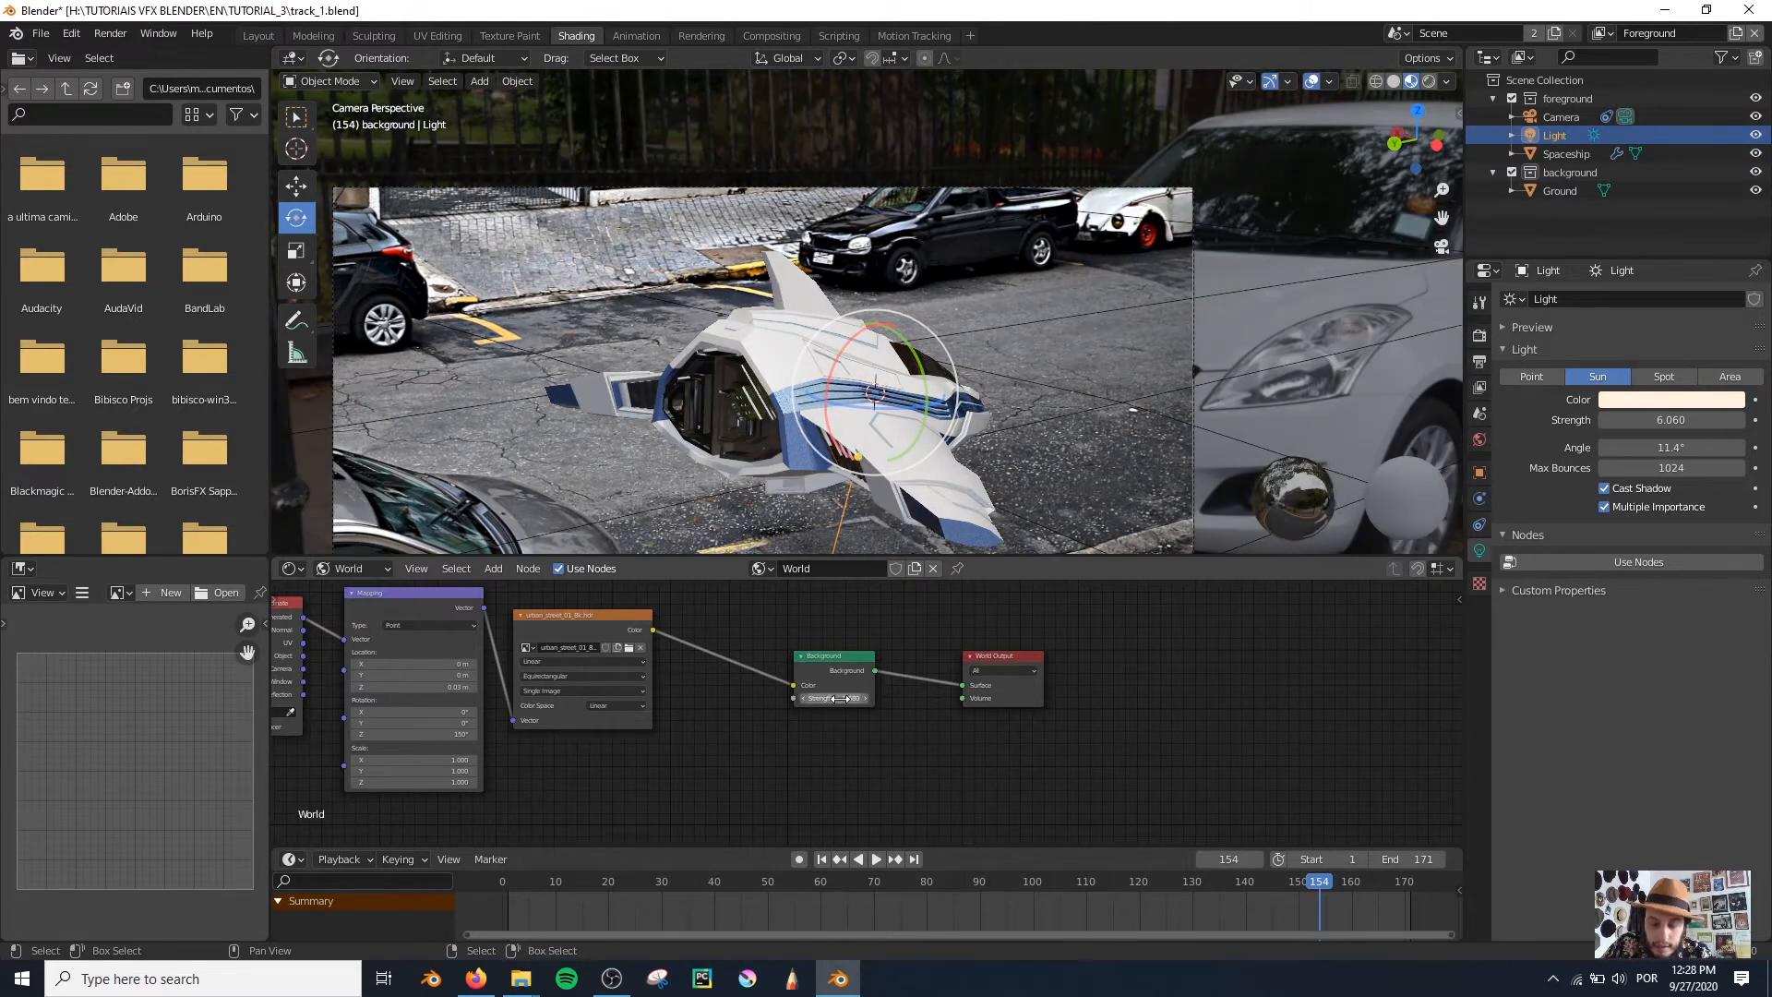
key(ctrl+z)
key(ctrl+z)
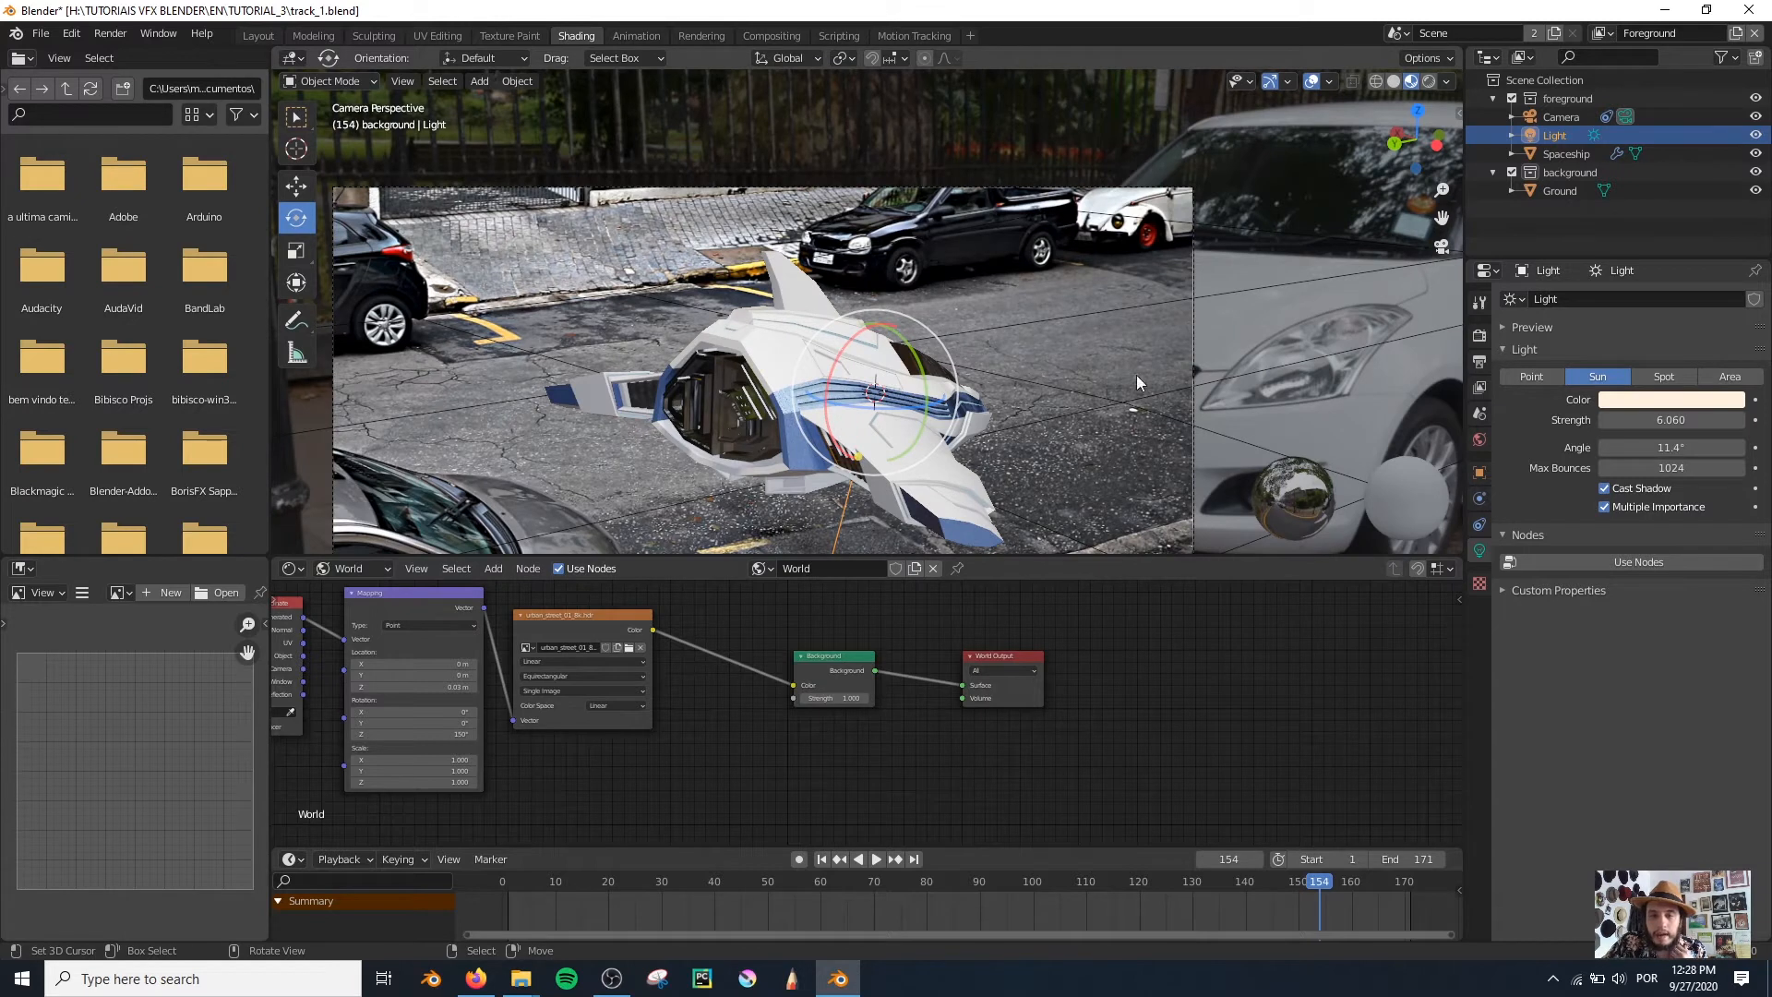
Step: Lower the strength of the world's Background node to 0.520 and save the file
scroll(857, 722, up, 5)
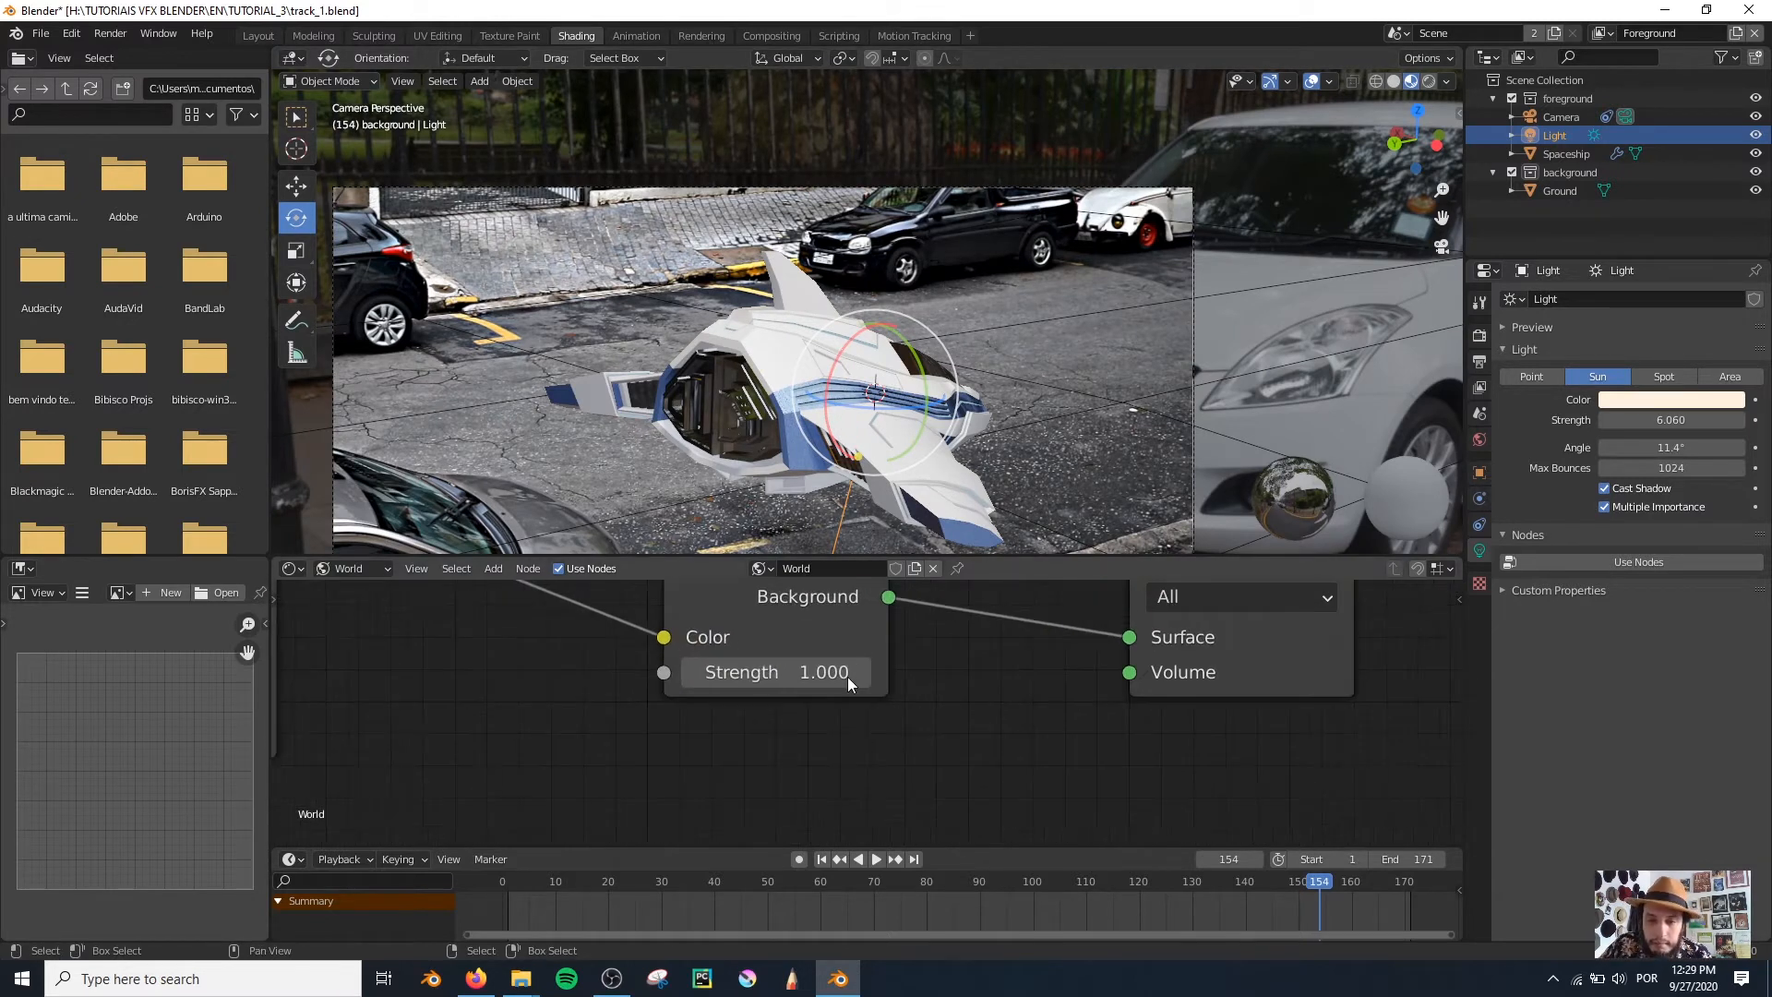
middle_drag(766, 709, 776, 771)
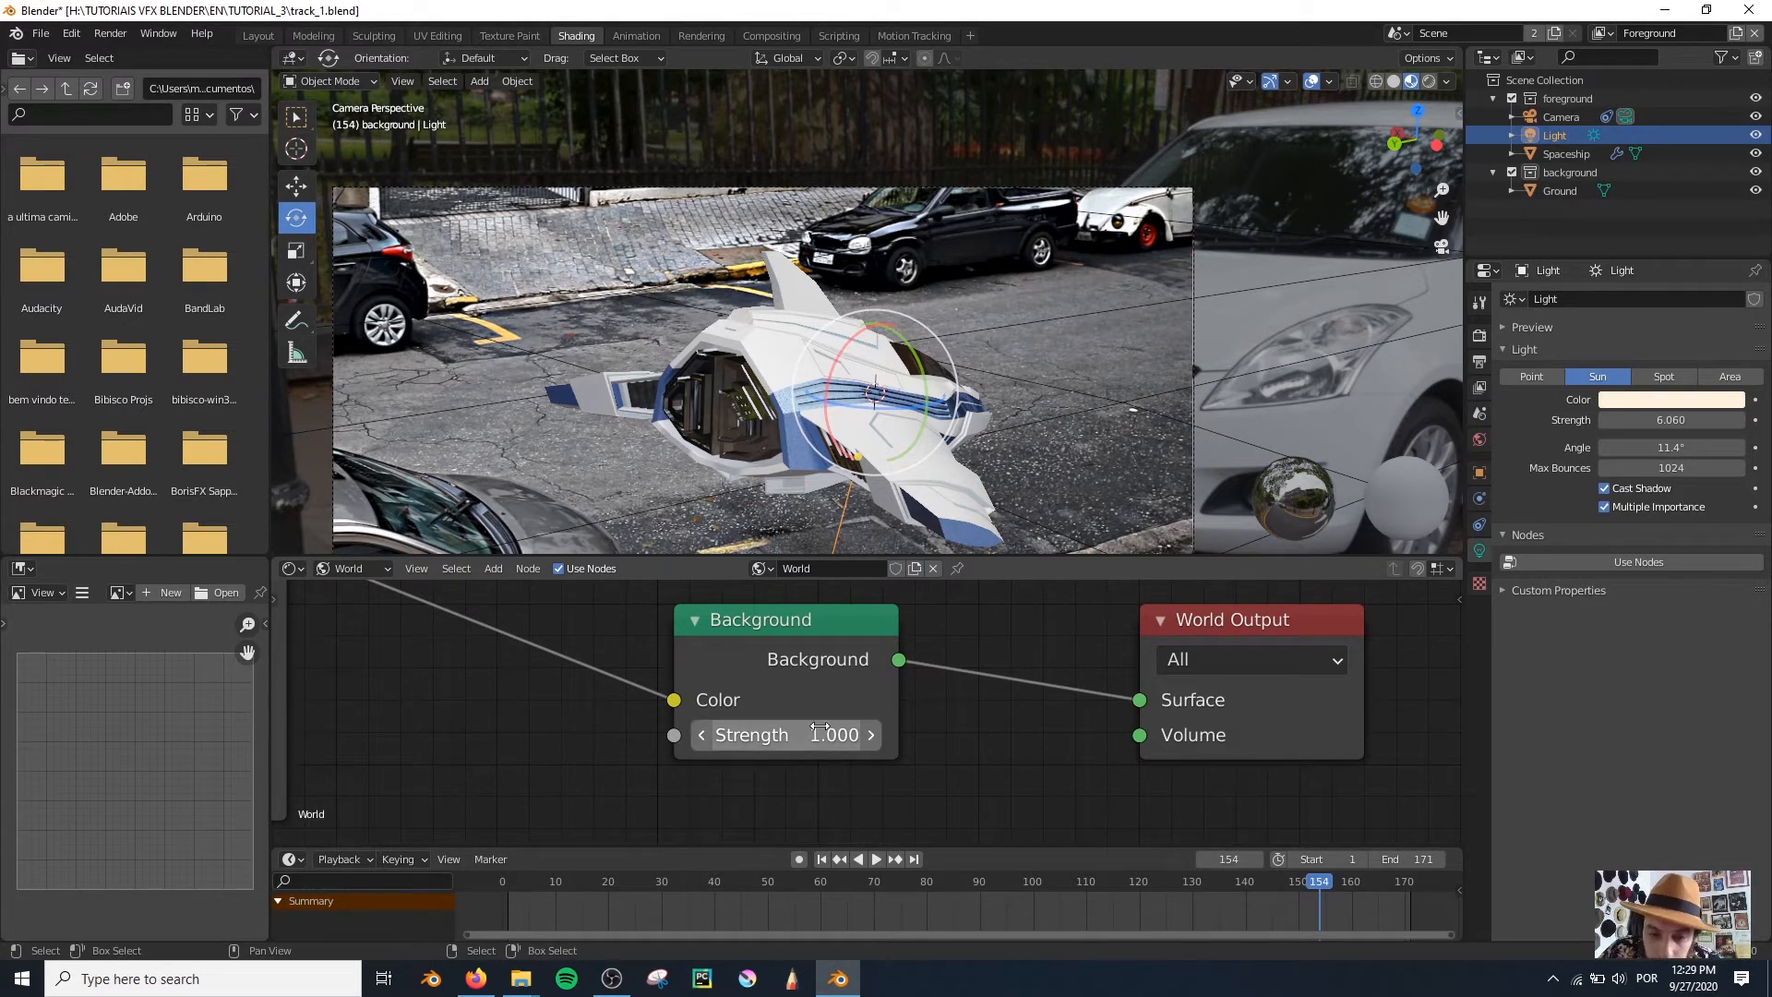
drag(785, 735, 738, 734)
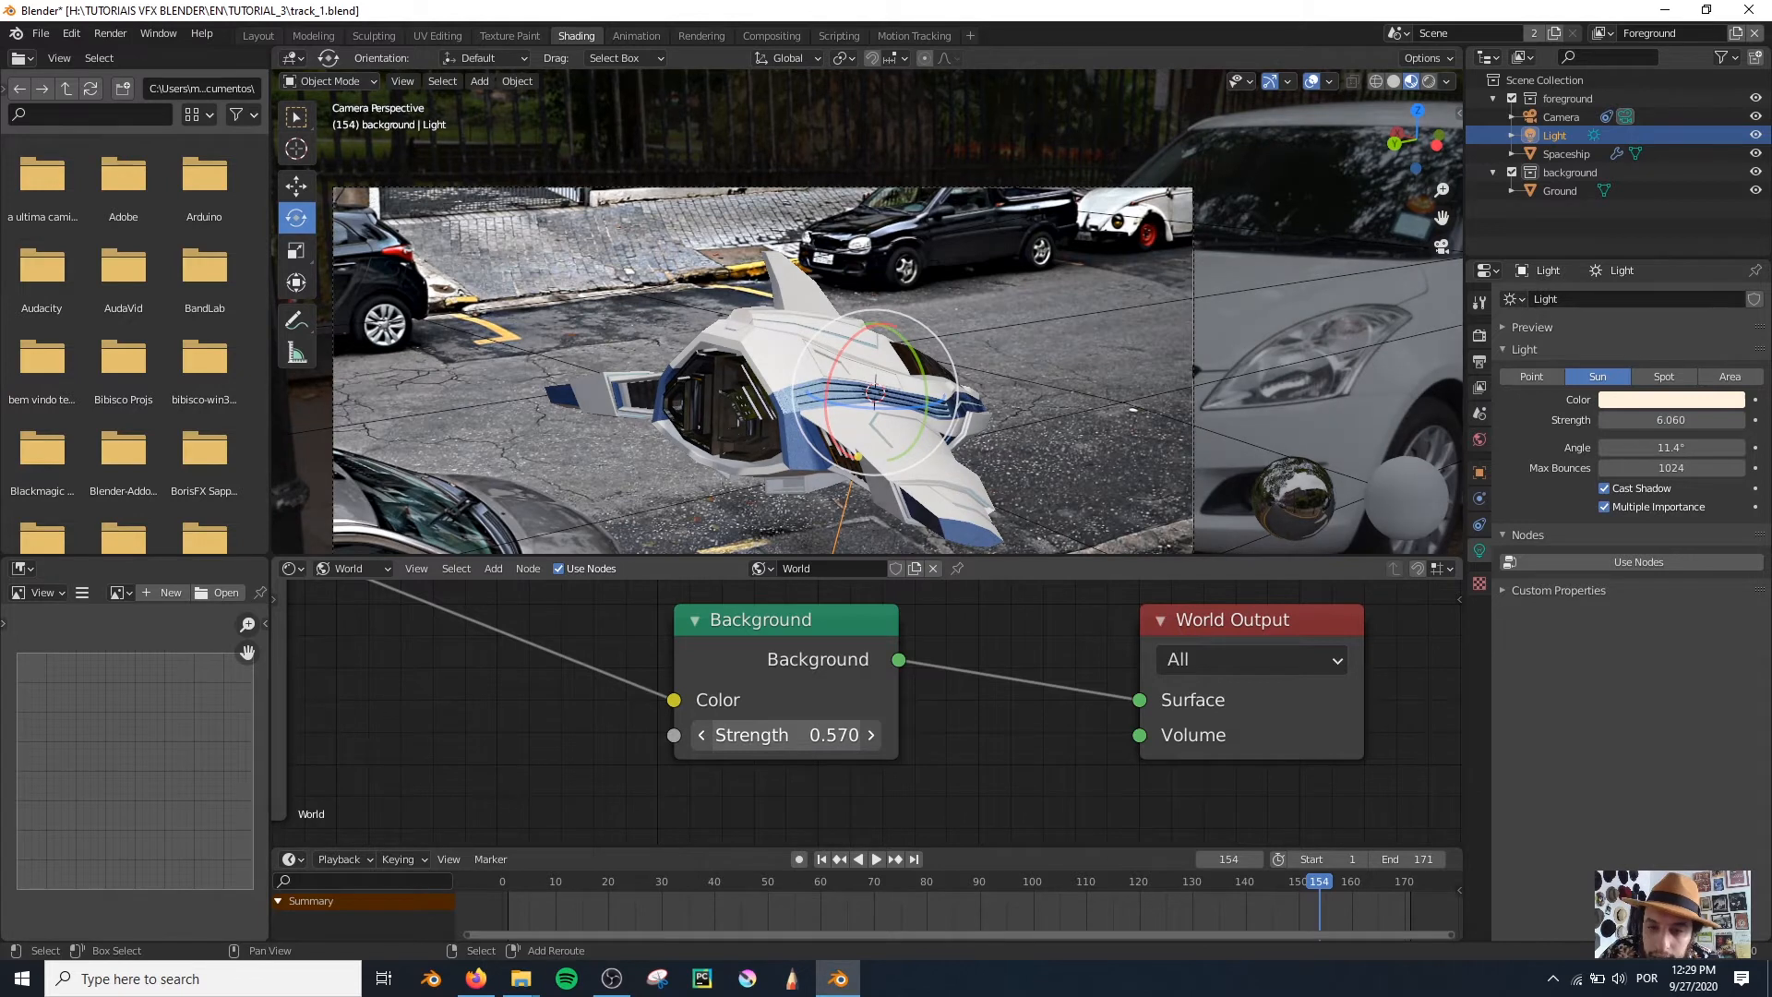
drag(739, 735, 729, 734)
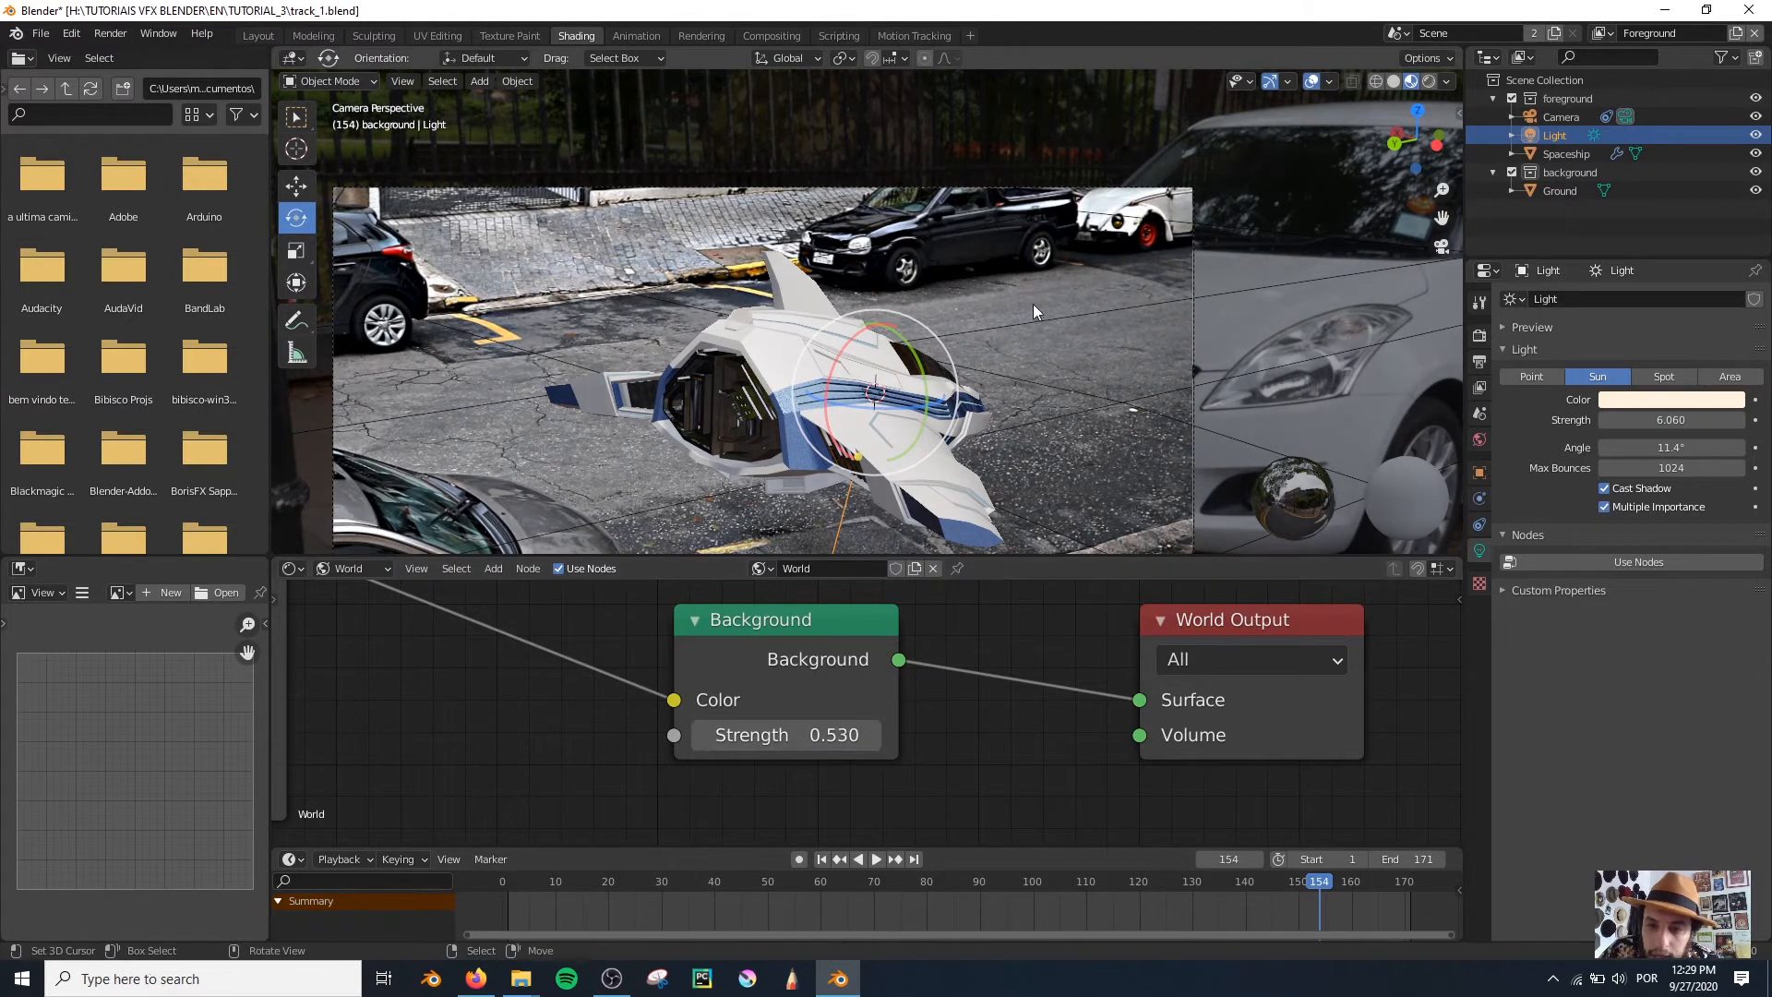
shift+middle_drag(1161, 247, 985, 330)
shift+middle_drag(888, 422, 1029, 347)
drag(778, 734, 769, 735)
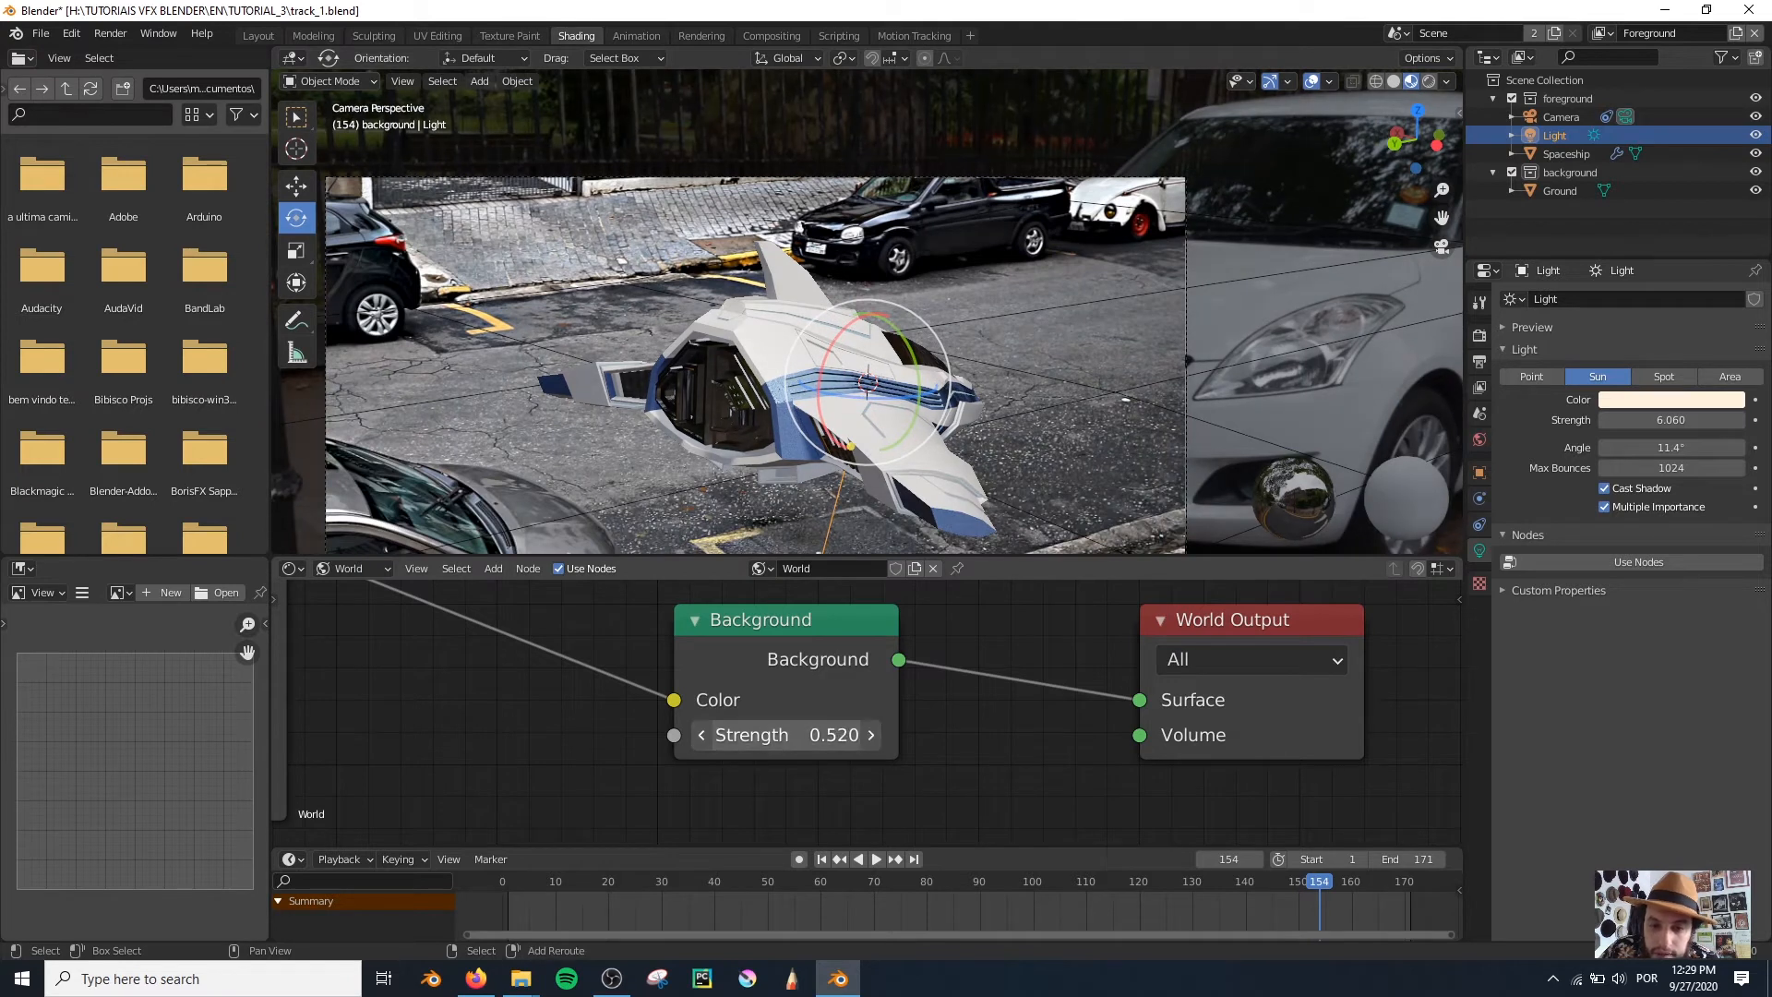
scroll(956, 309, down, 4)
scroll(923, 322, up, 3)
key(ctrl+s)
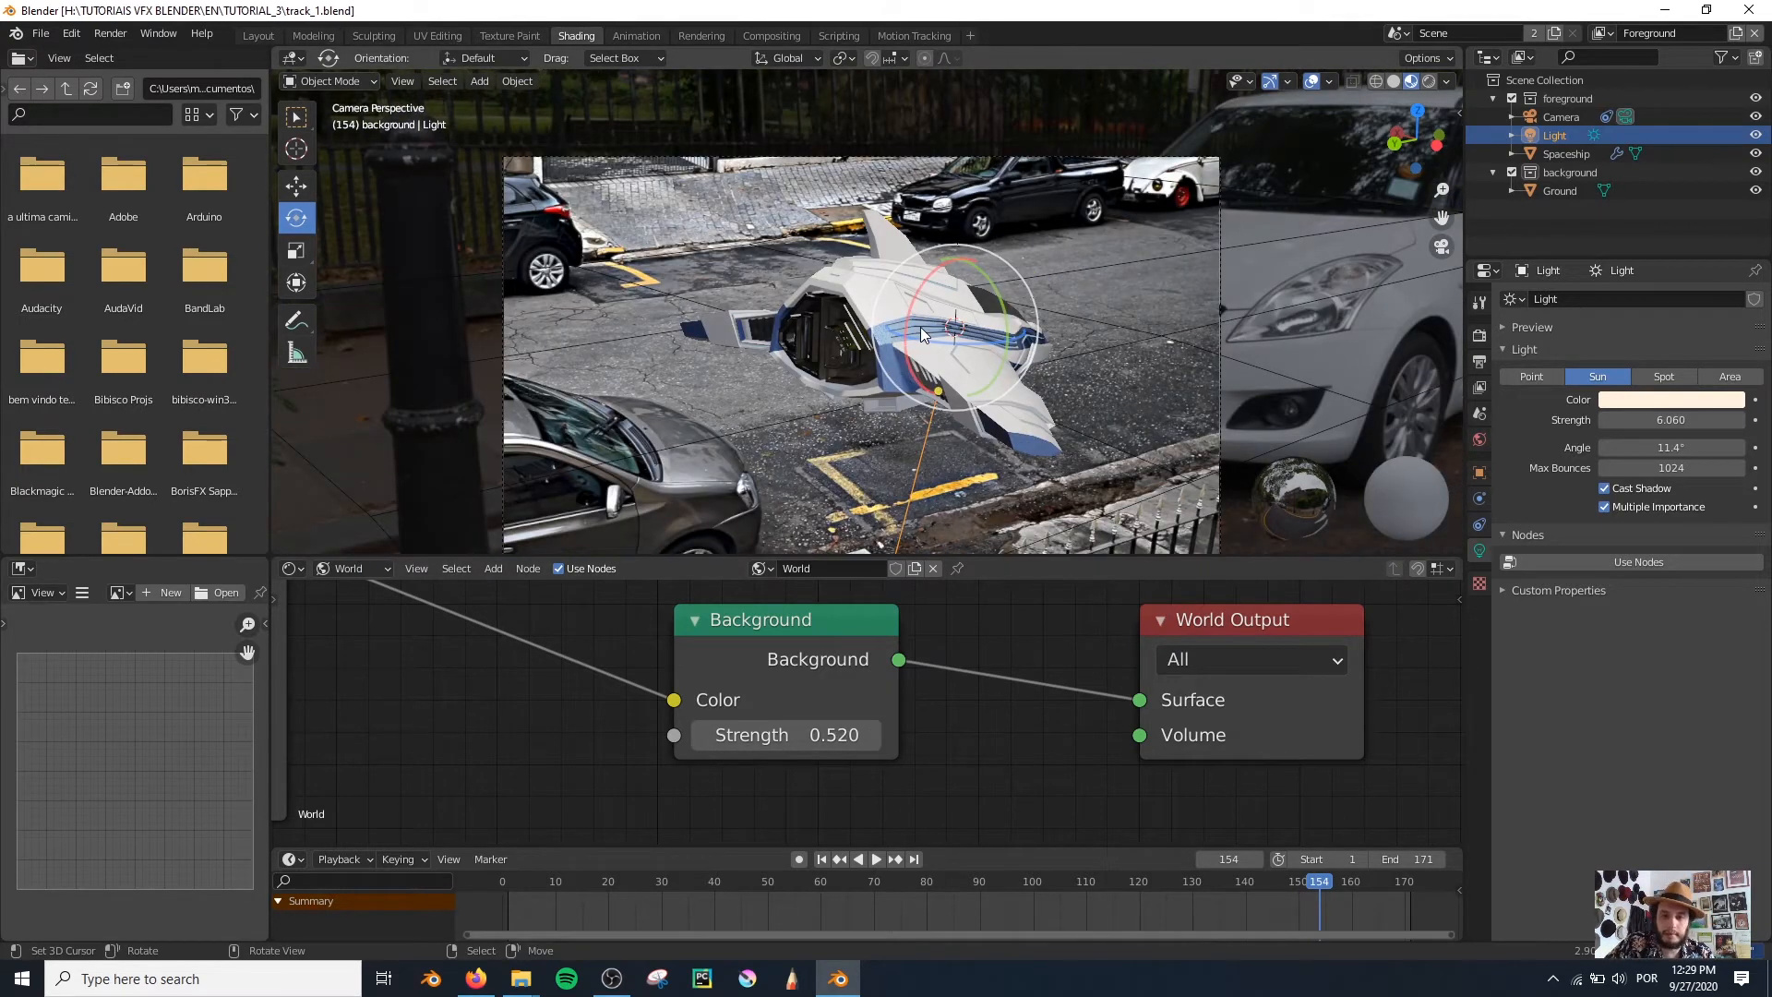
Step: Render frame 154 to check the spaceship's lighting in the composite, and close the render window
scroll(932, 351, down, 2)
scroll(938, 358, up, 1)
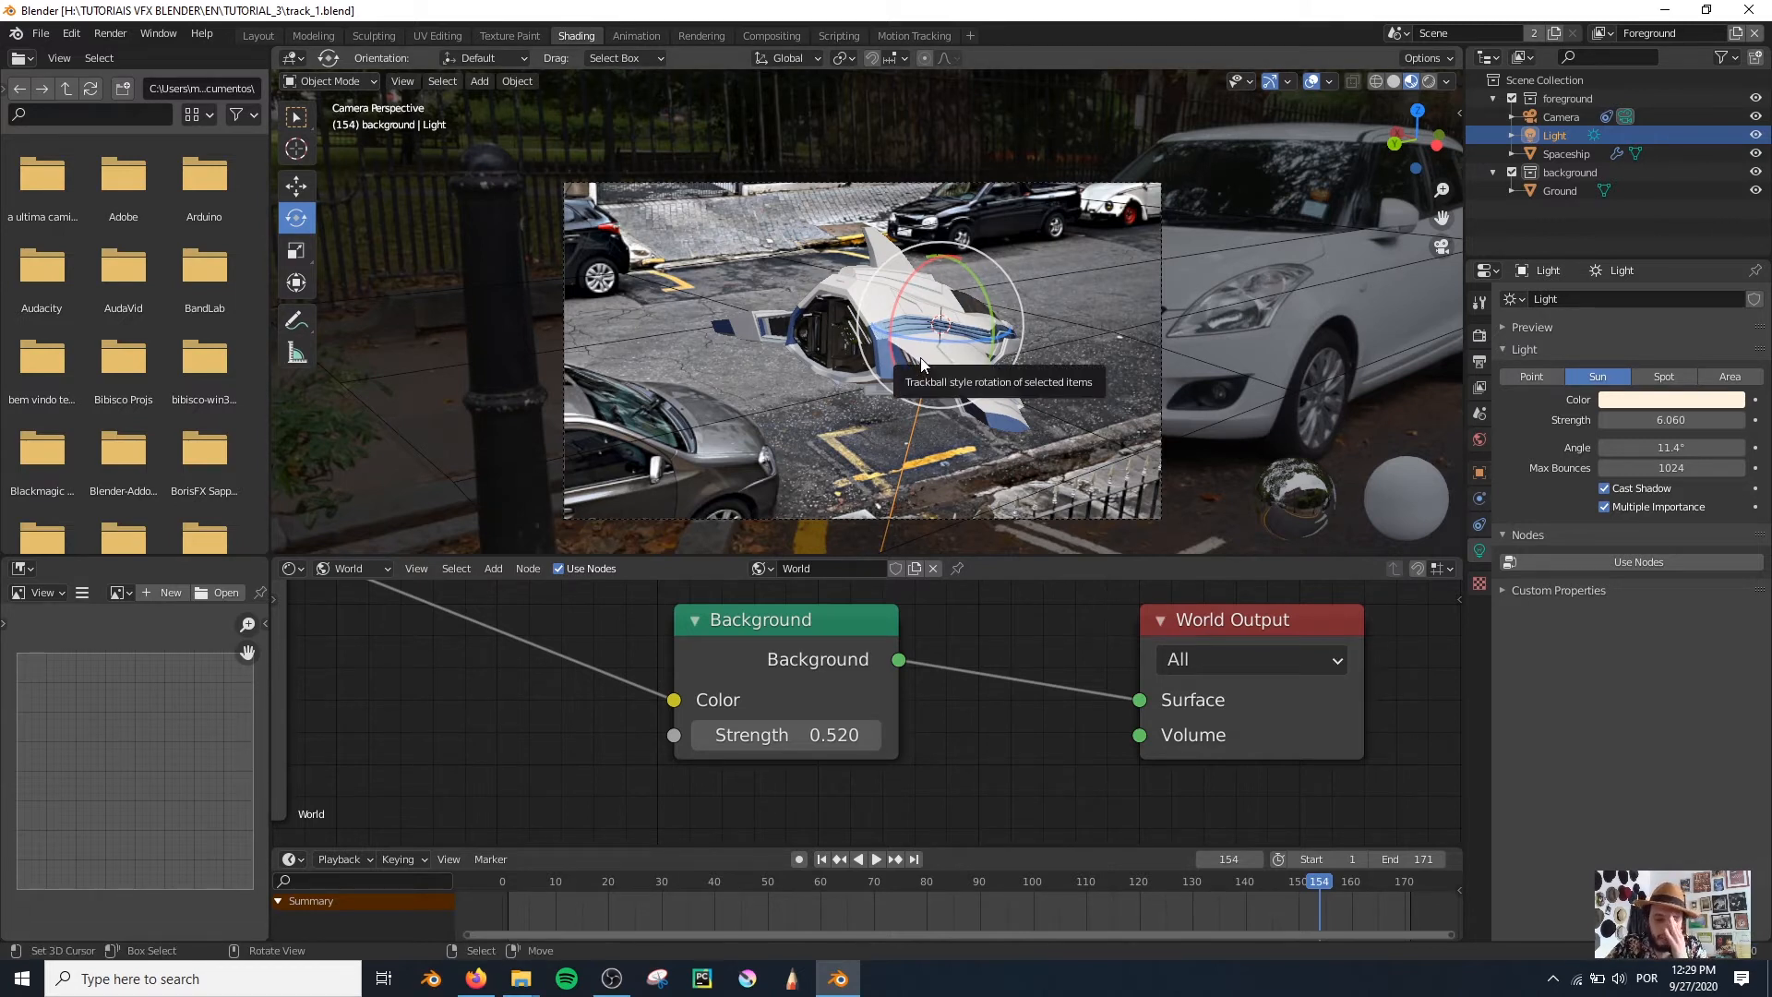
key(F12)
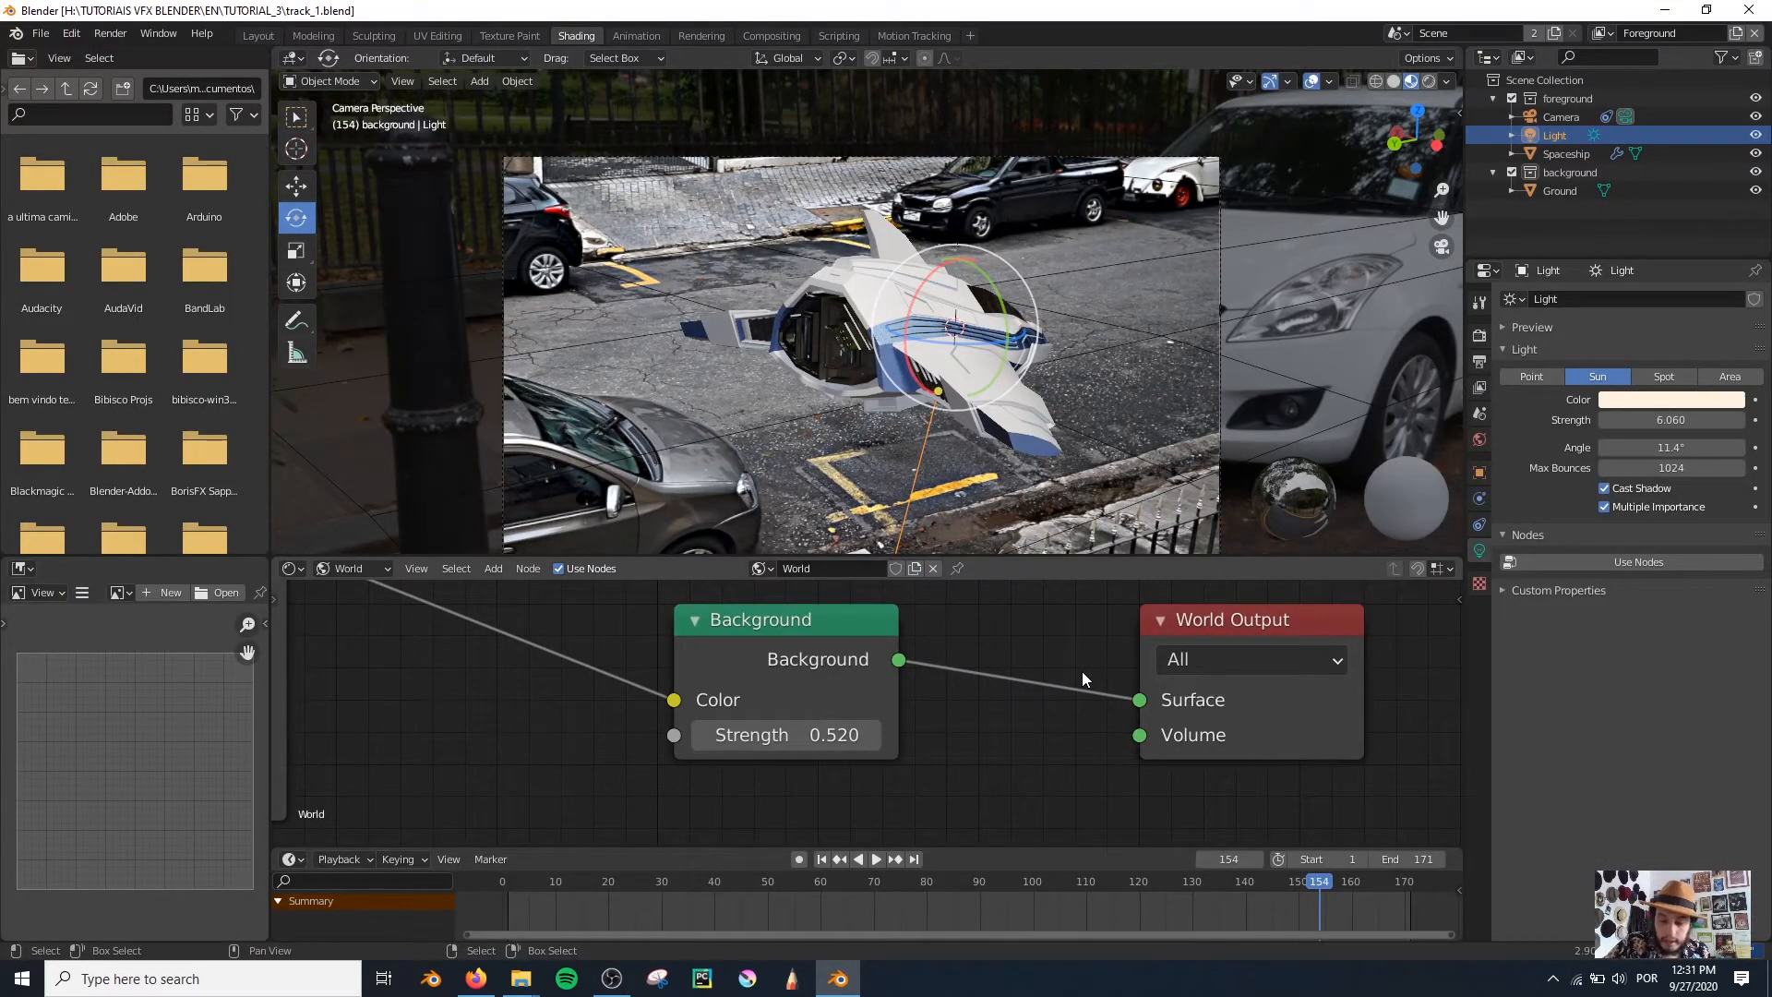
key(F12)
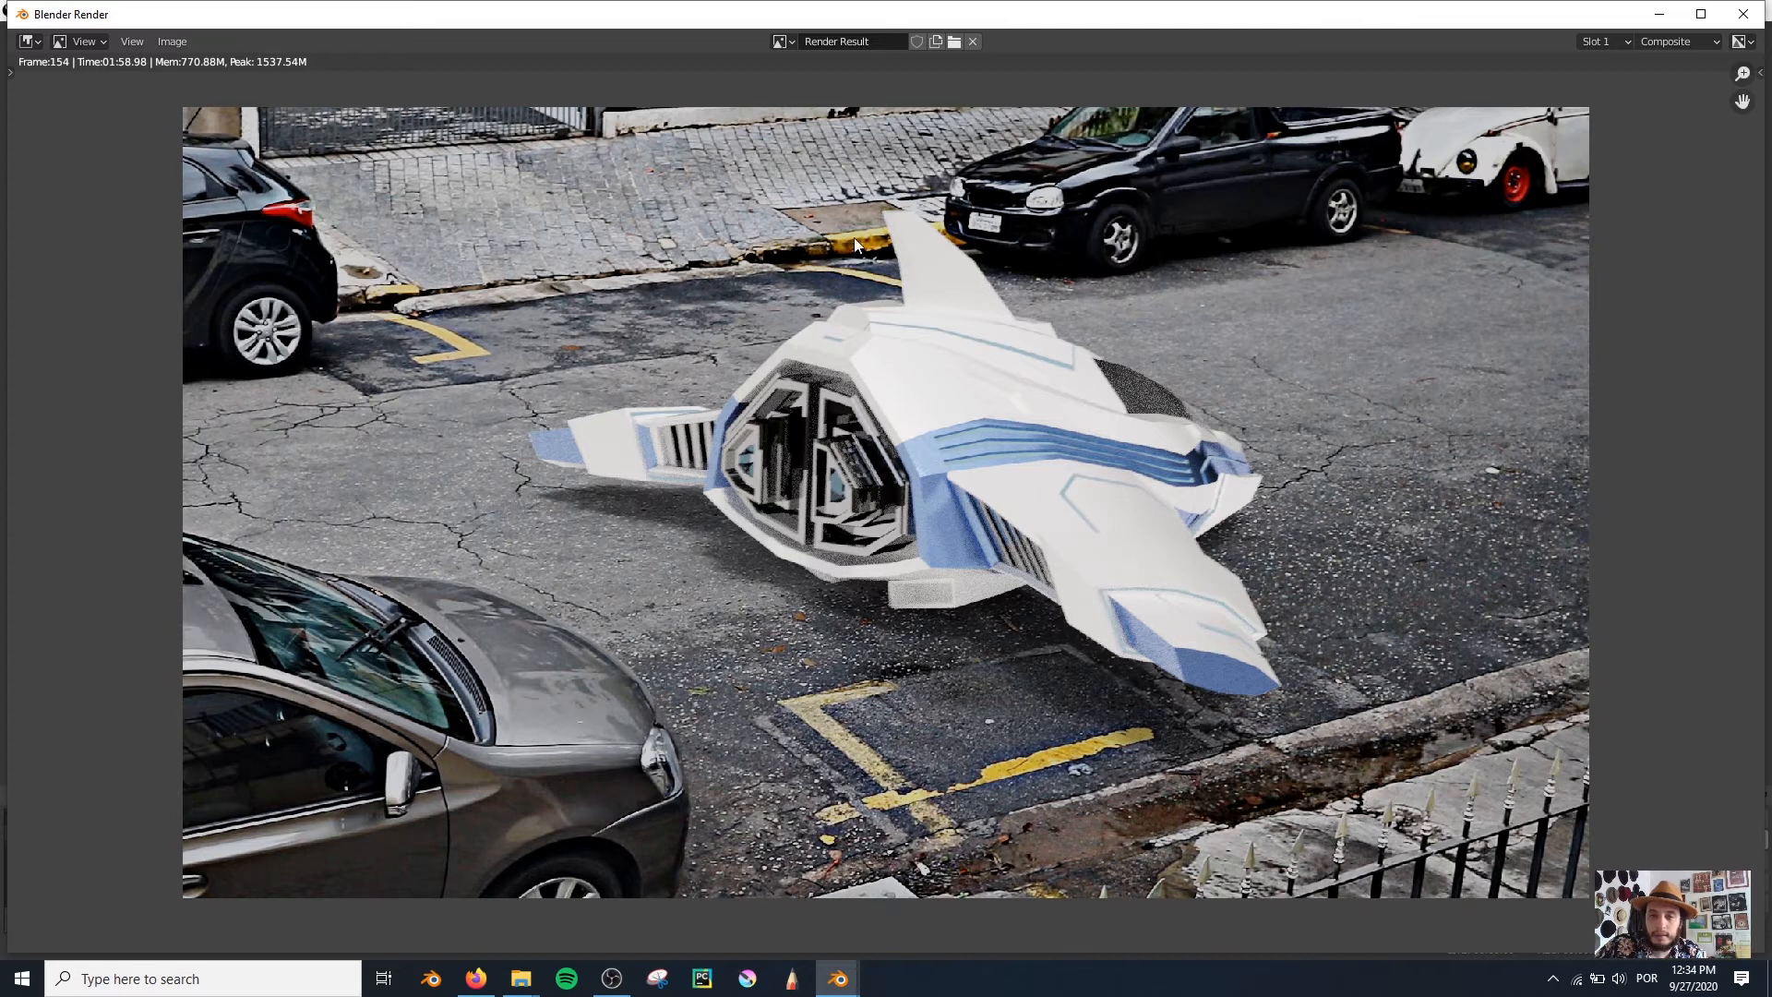
click(1743, 14)
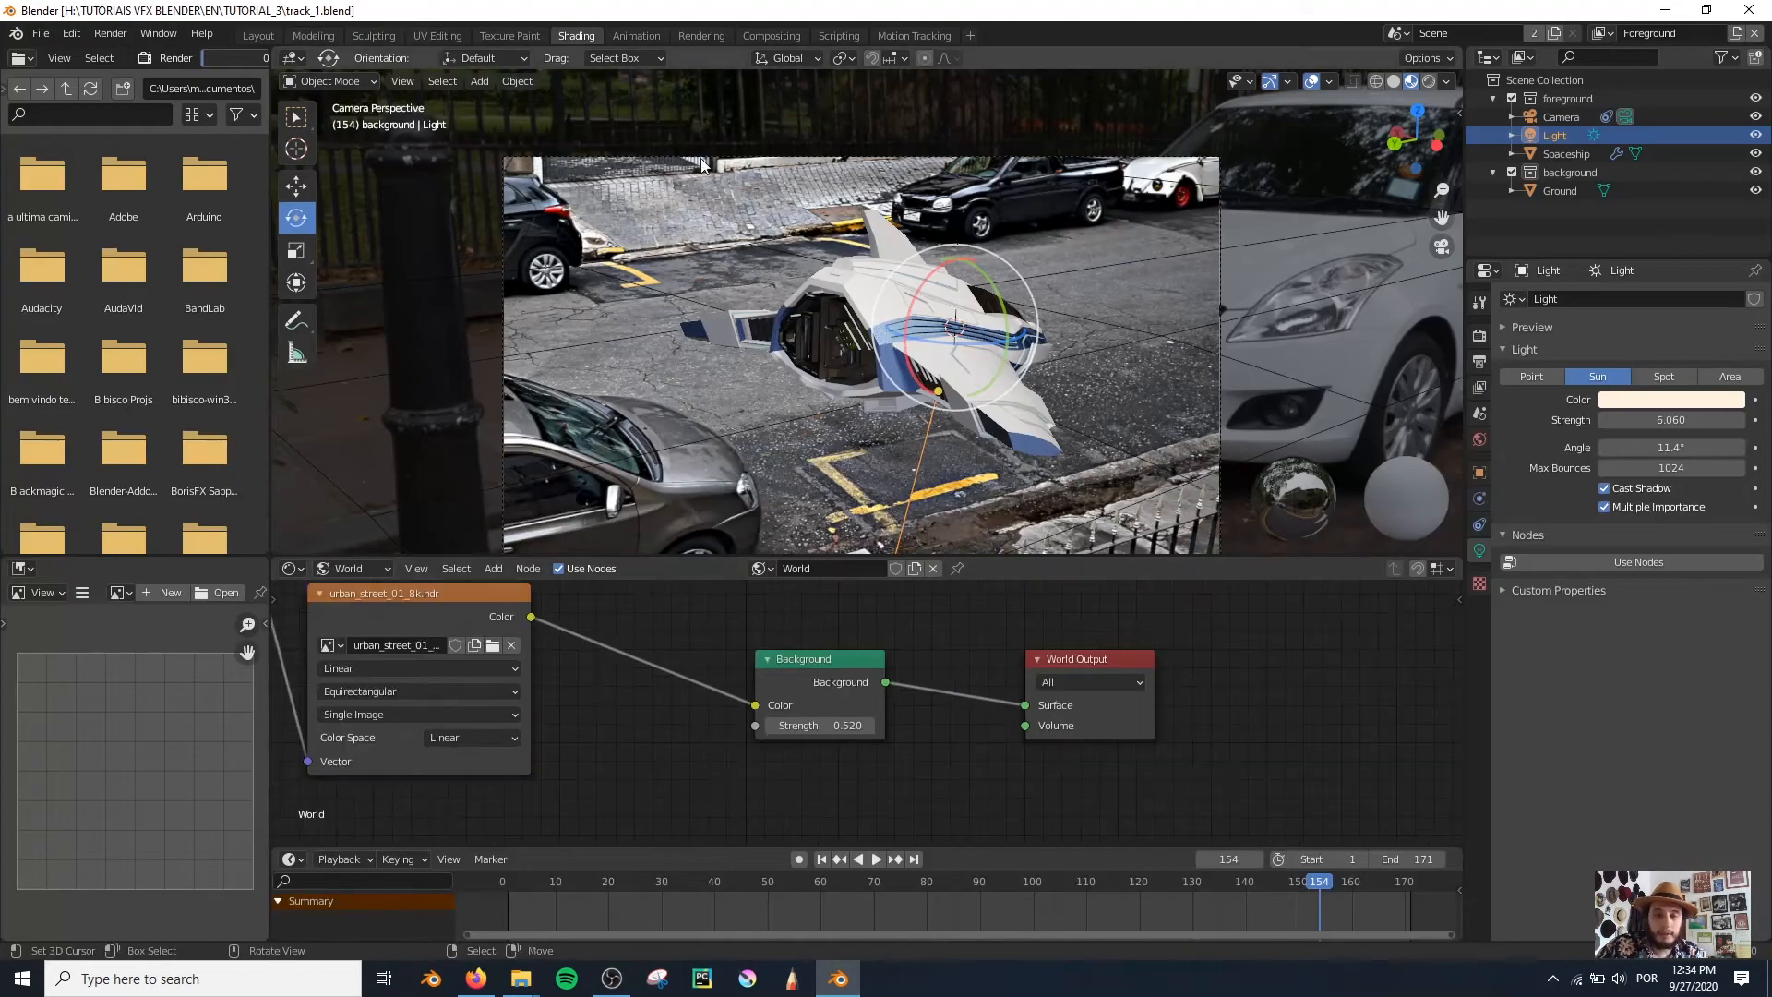
Step: Open the Compositing workspace and preview the Movie Clip node's output with the whole backdrop image in view
click(784, 35)
scroll(775, 446, down, 5)
scroll(692, 369, up, 10)
middle_drag(597, 284, 631, 412)
scroll(631, 413, up, 3)
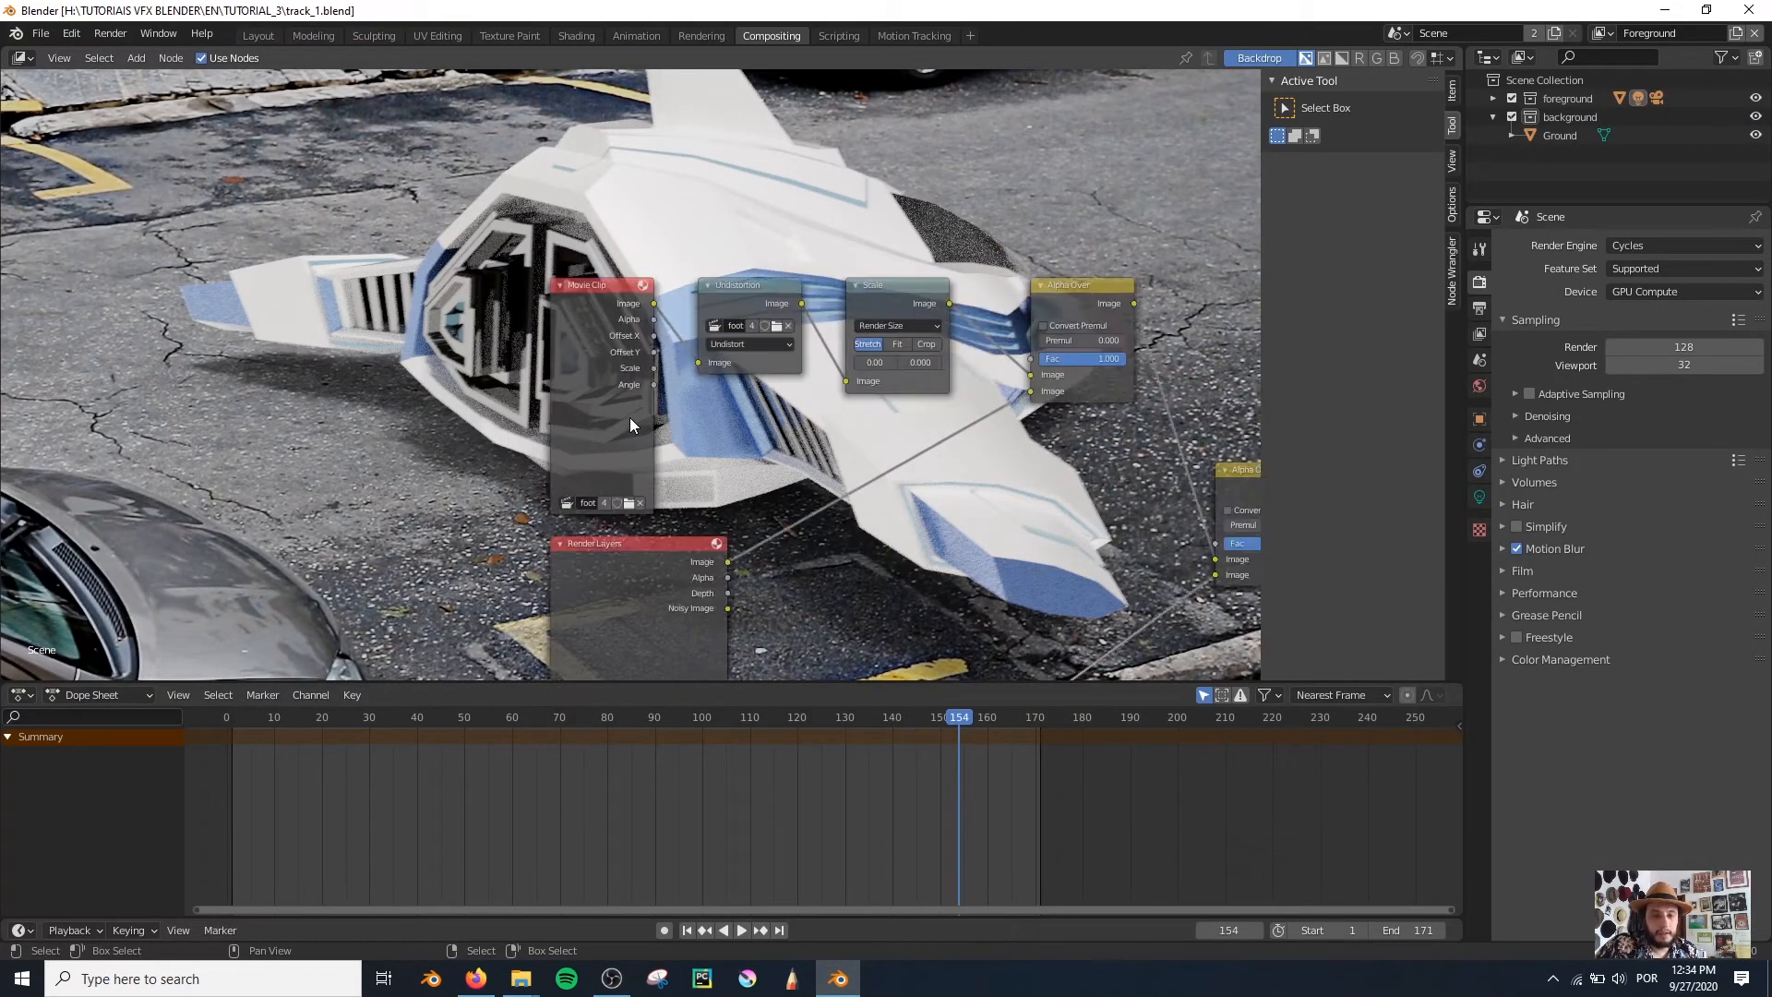
ctrl+shift+click(589, 347)
scroll(413, 340, down, 7)
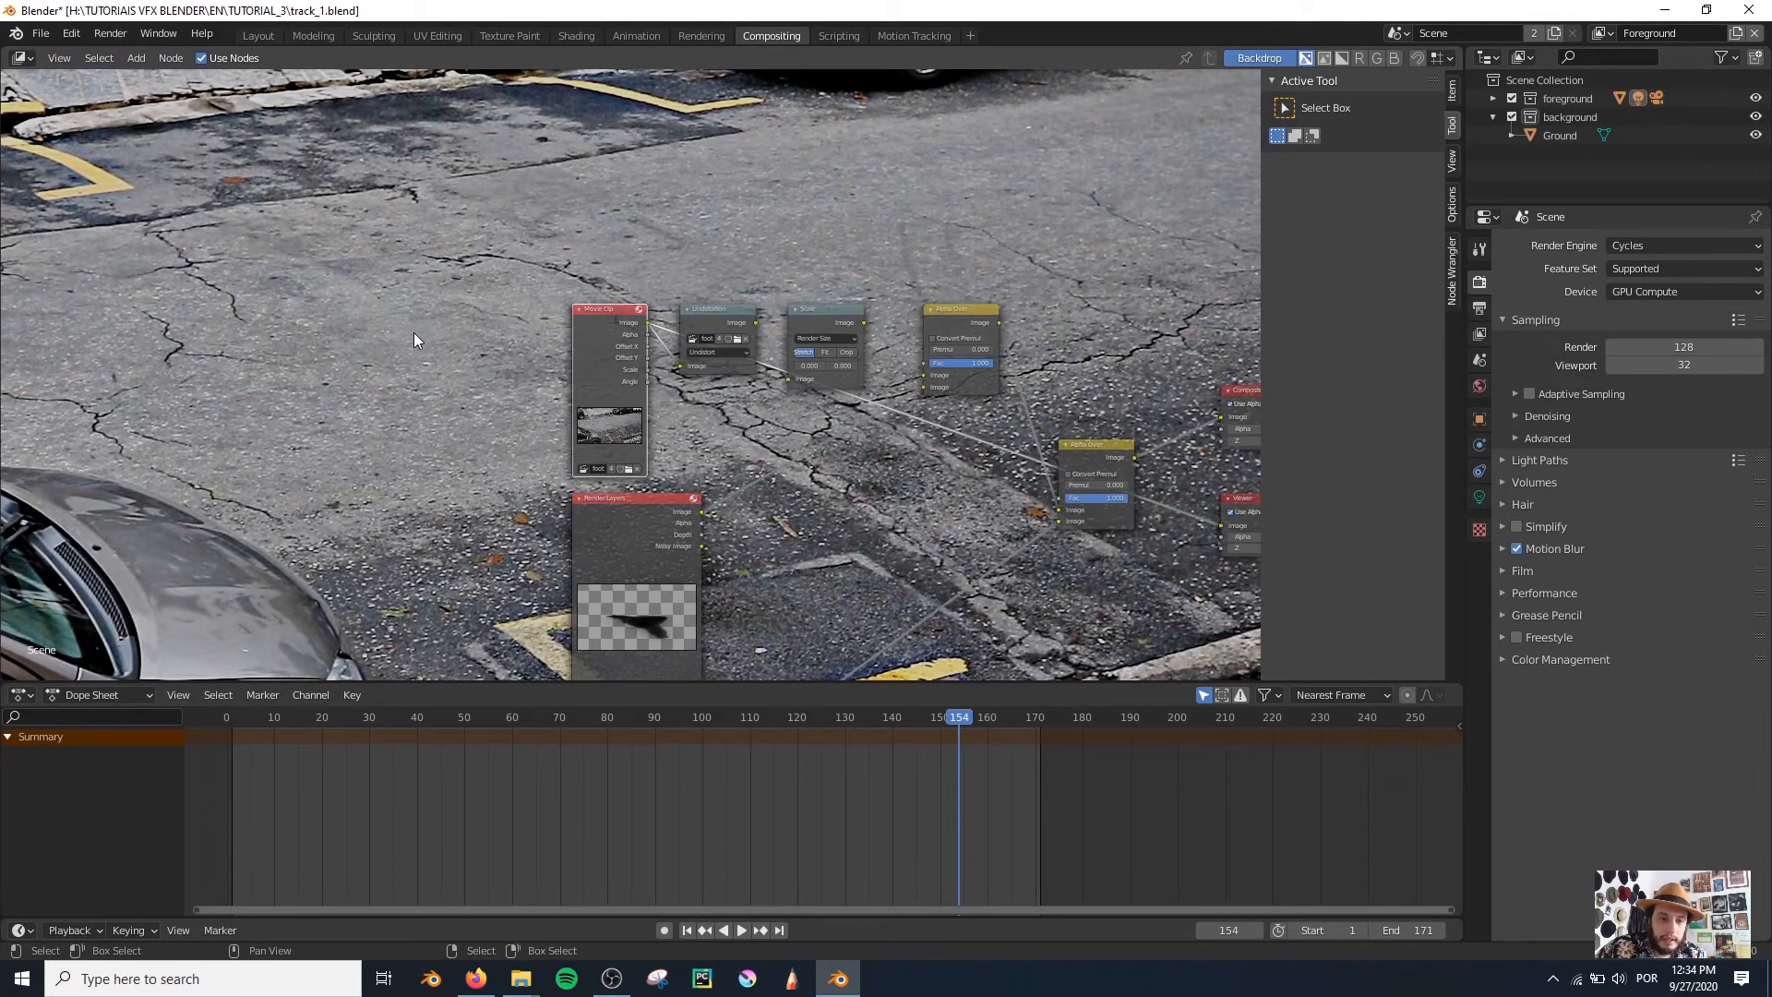
key(alt+v)
key(alt+v)
key(alt+v)
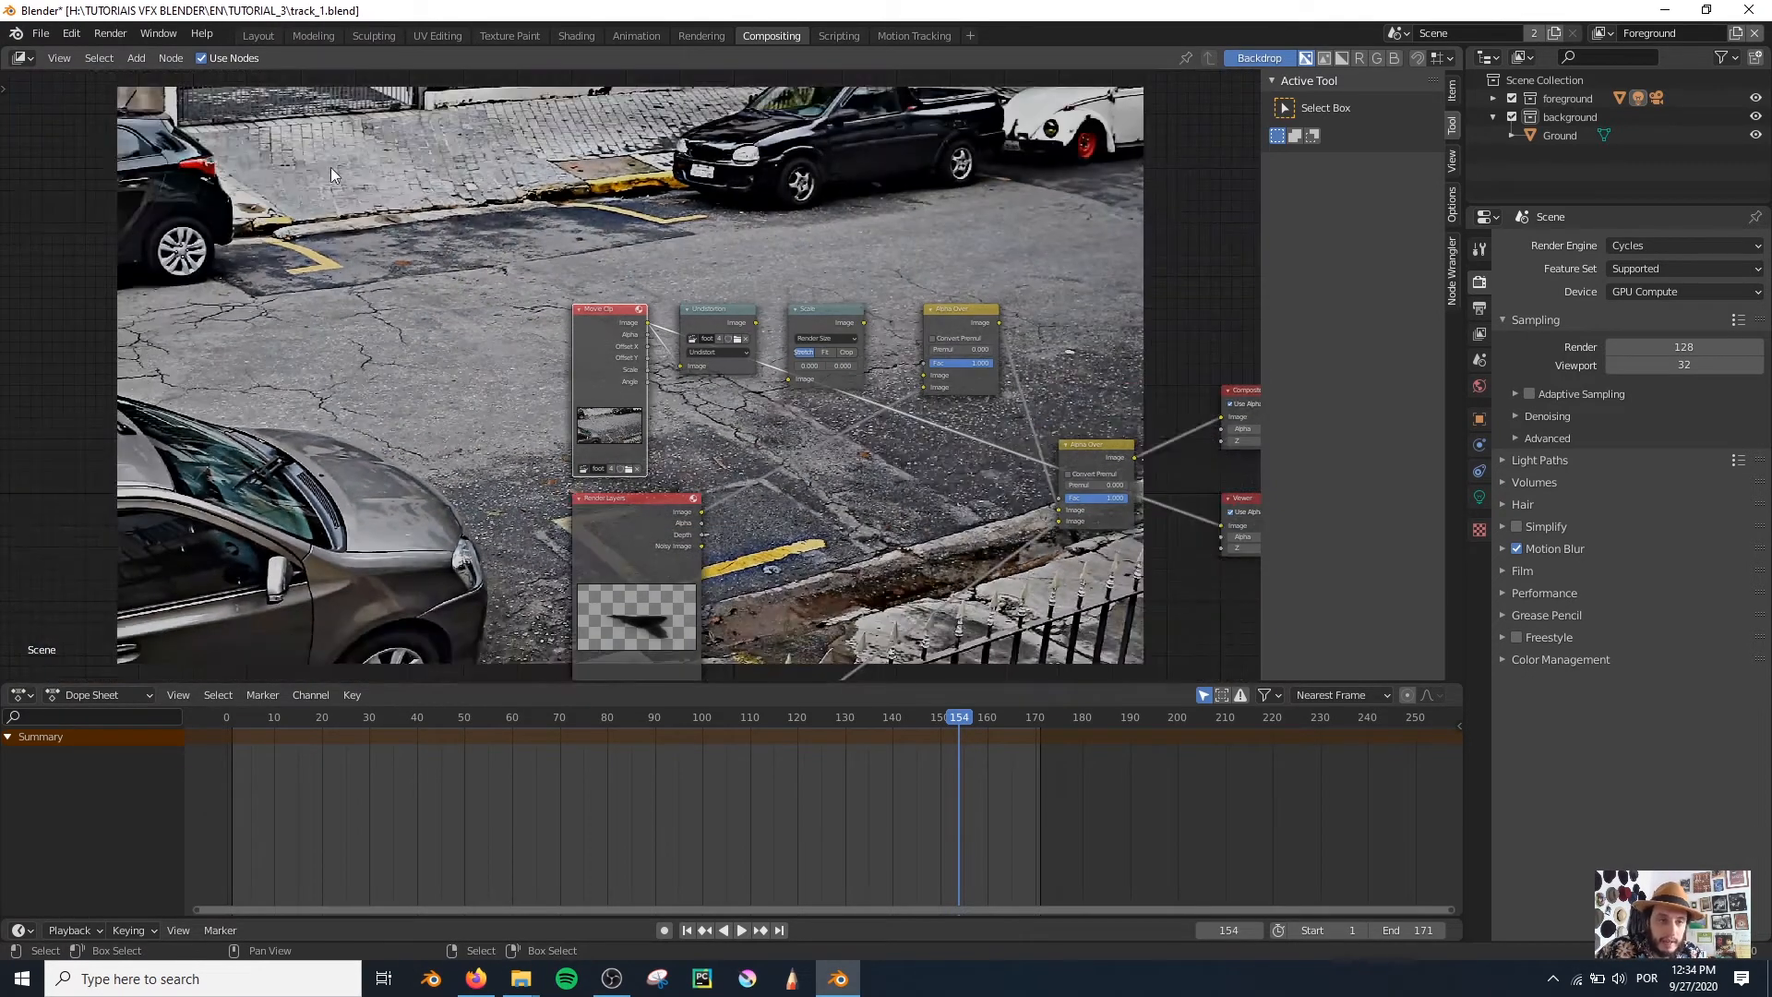
Step: Preview the outputs of the Undistortion node, the first Alpha Over and the final Alpha Over in turn
ctrl+shift+click(707, 313)
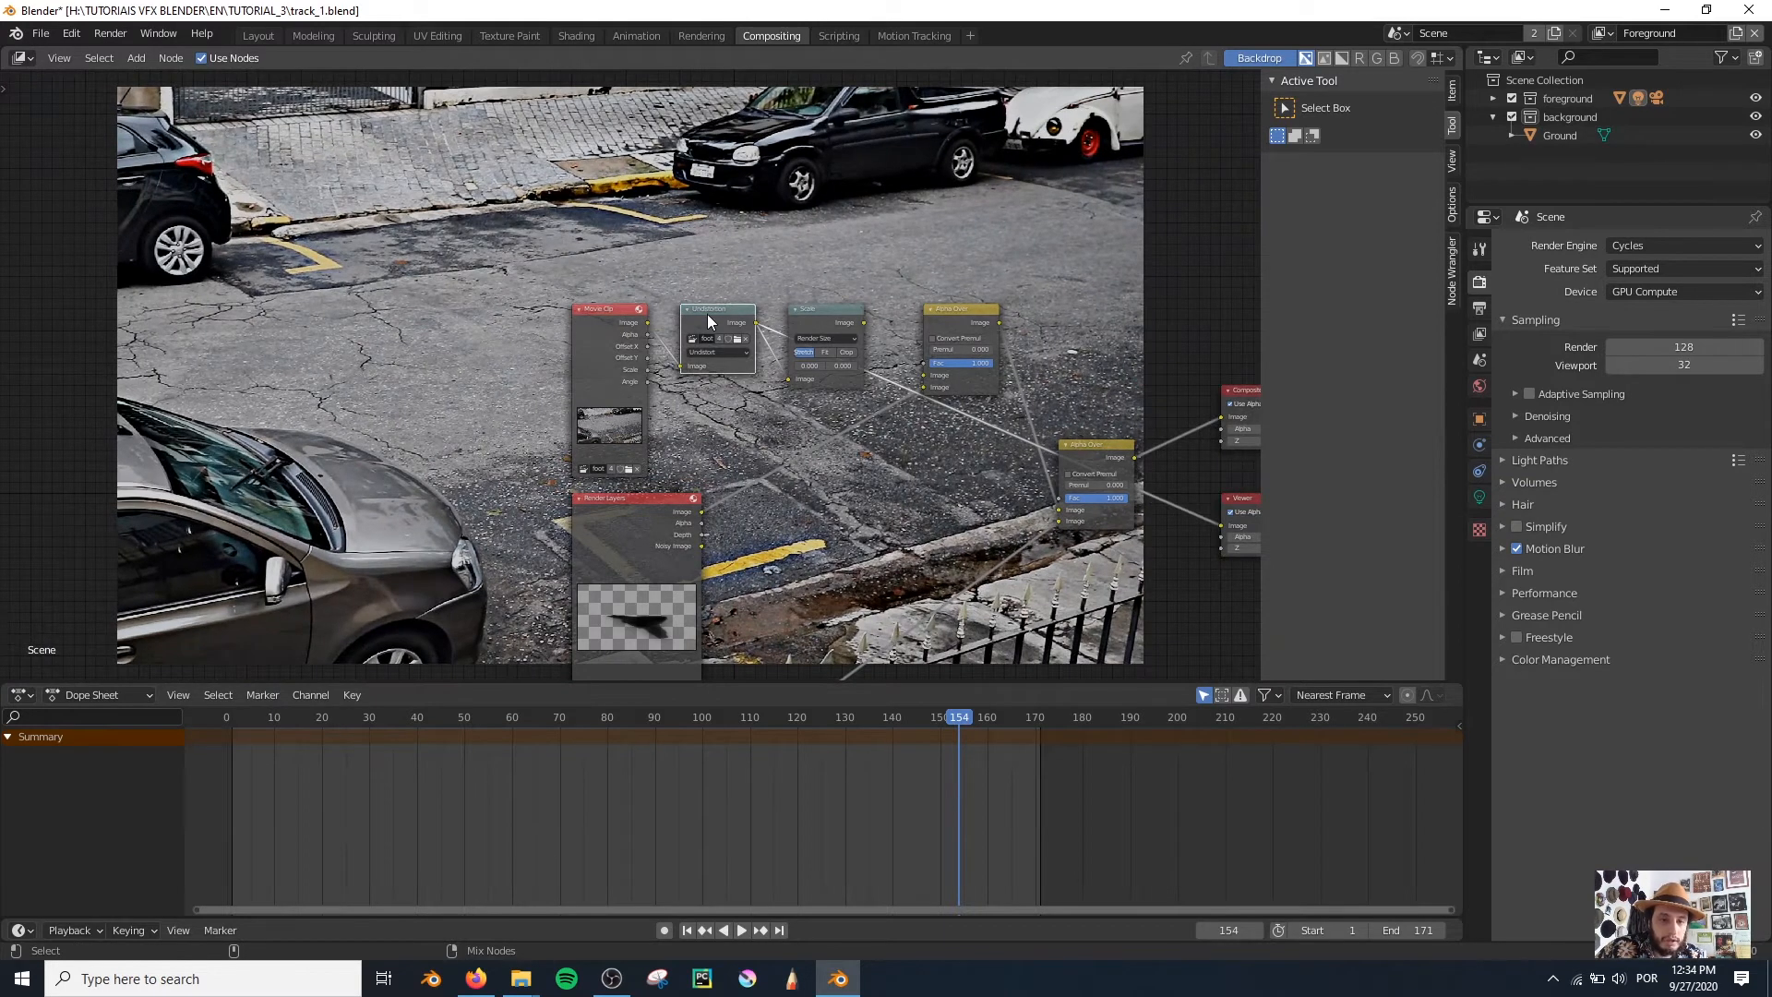
ctrl+shift+click(960, 312)
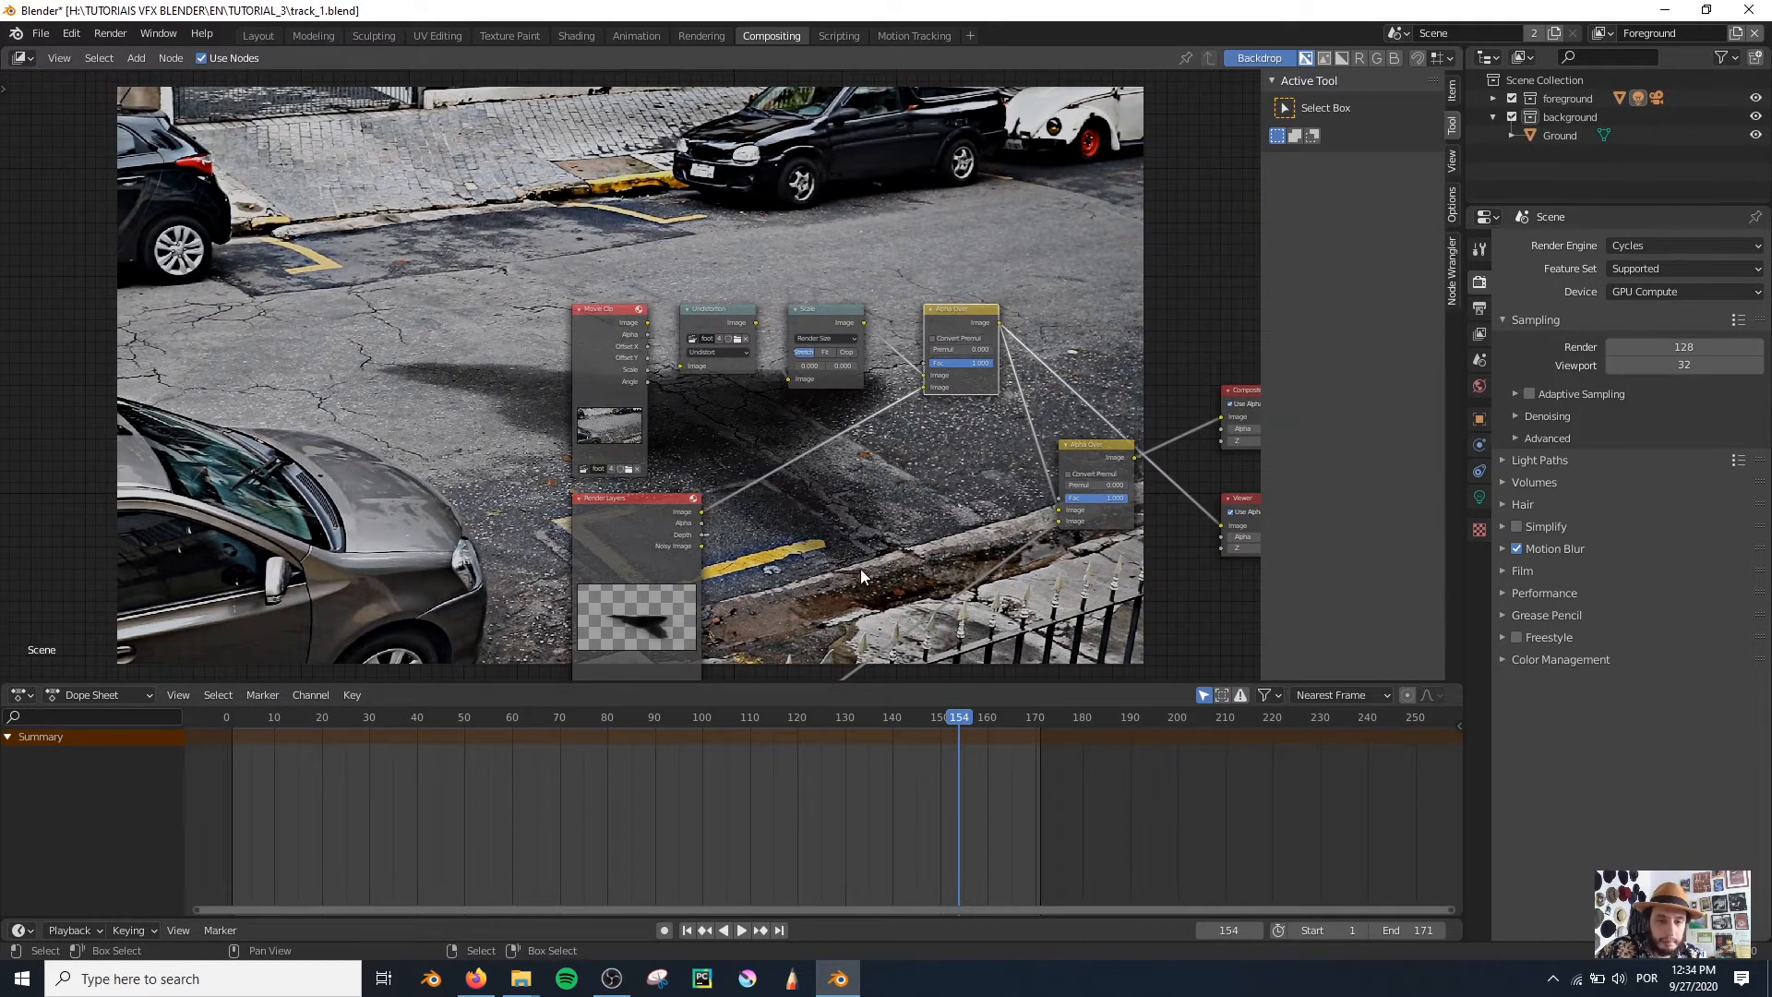
ctrl+shift+click(1100, 446)
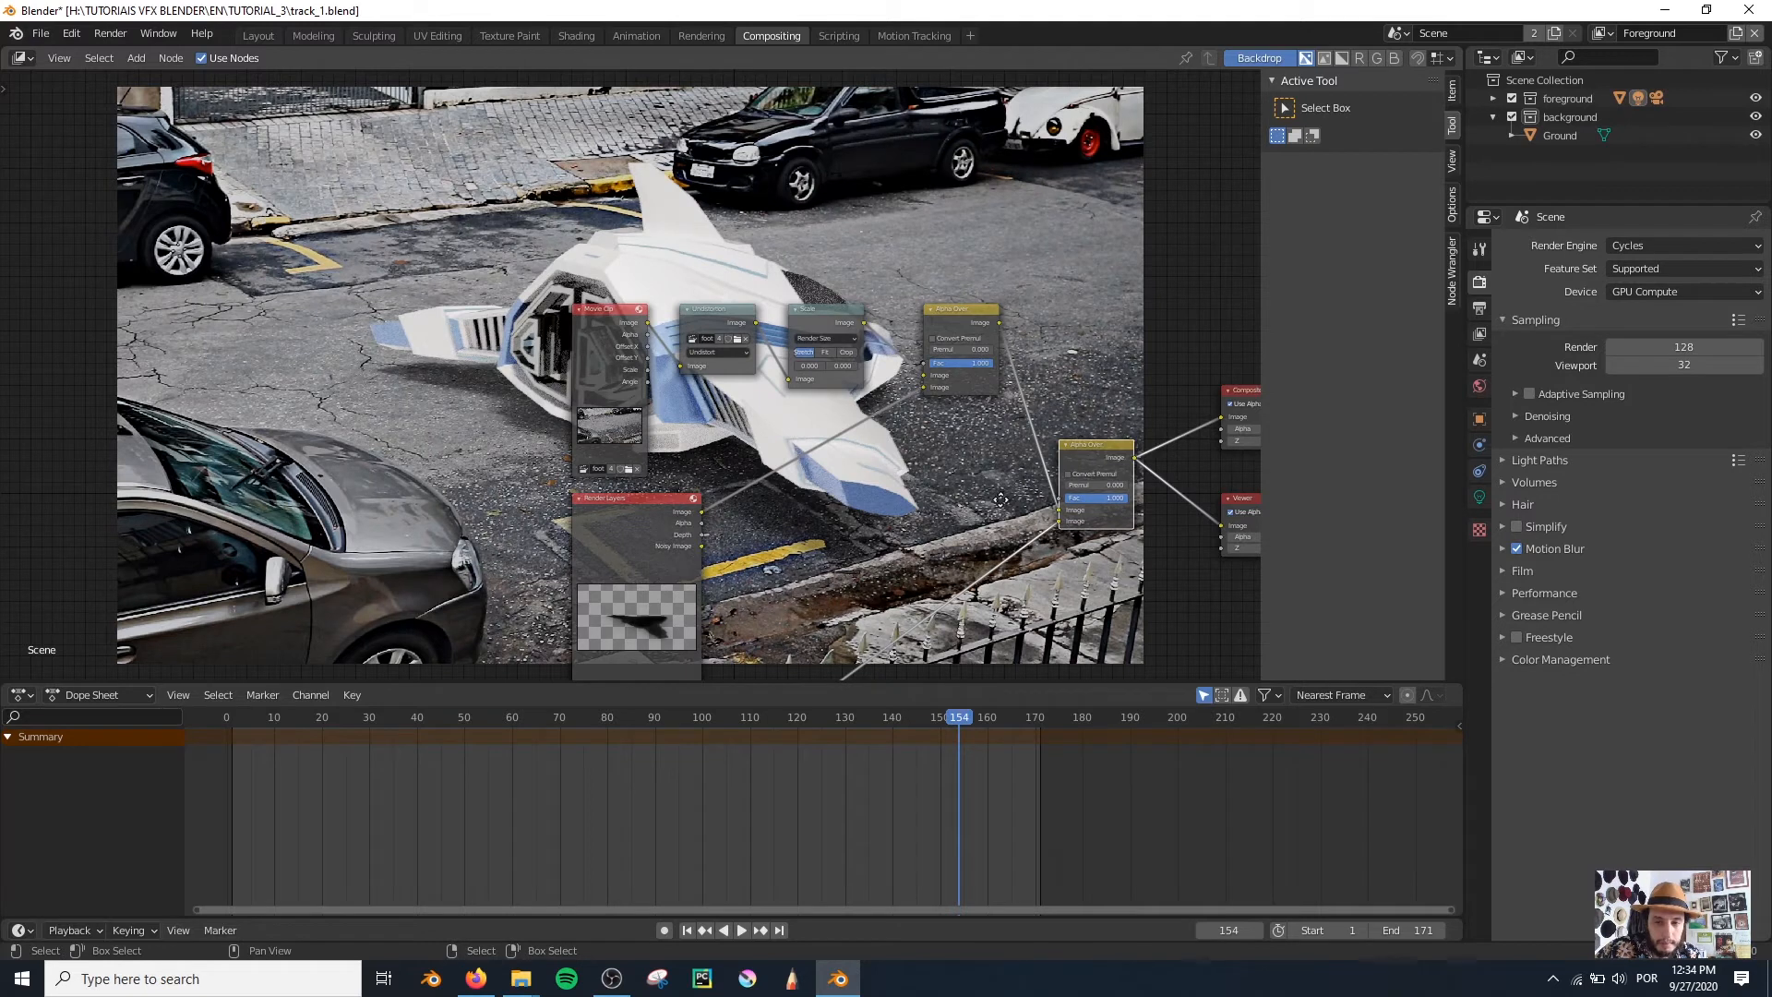
Step: Switch the backdrop preview back to the Movie Clip node's output
middle_drag(666, 470, 583, 372)
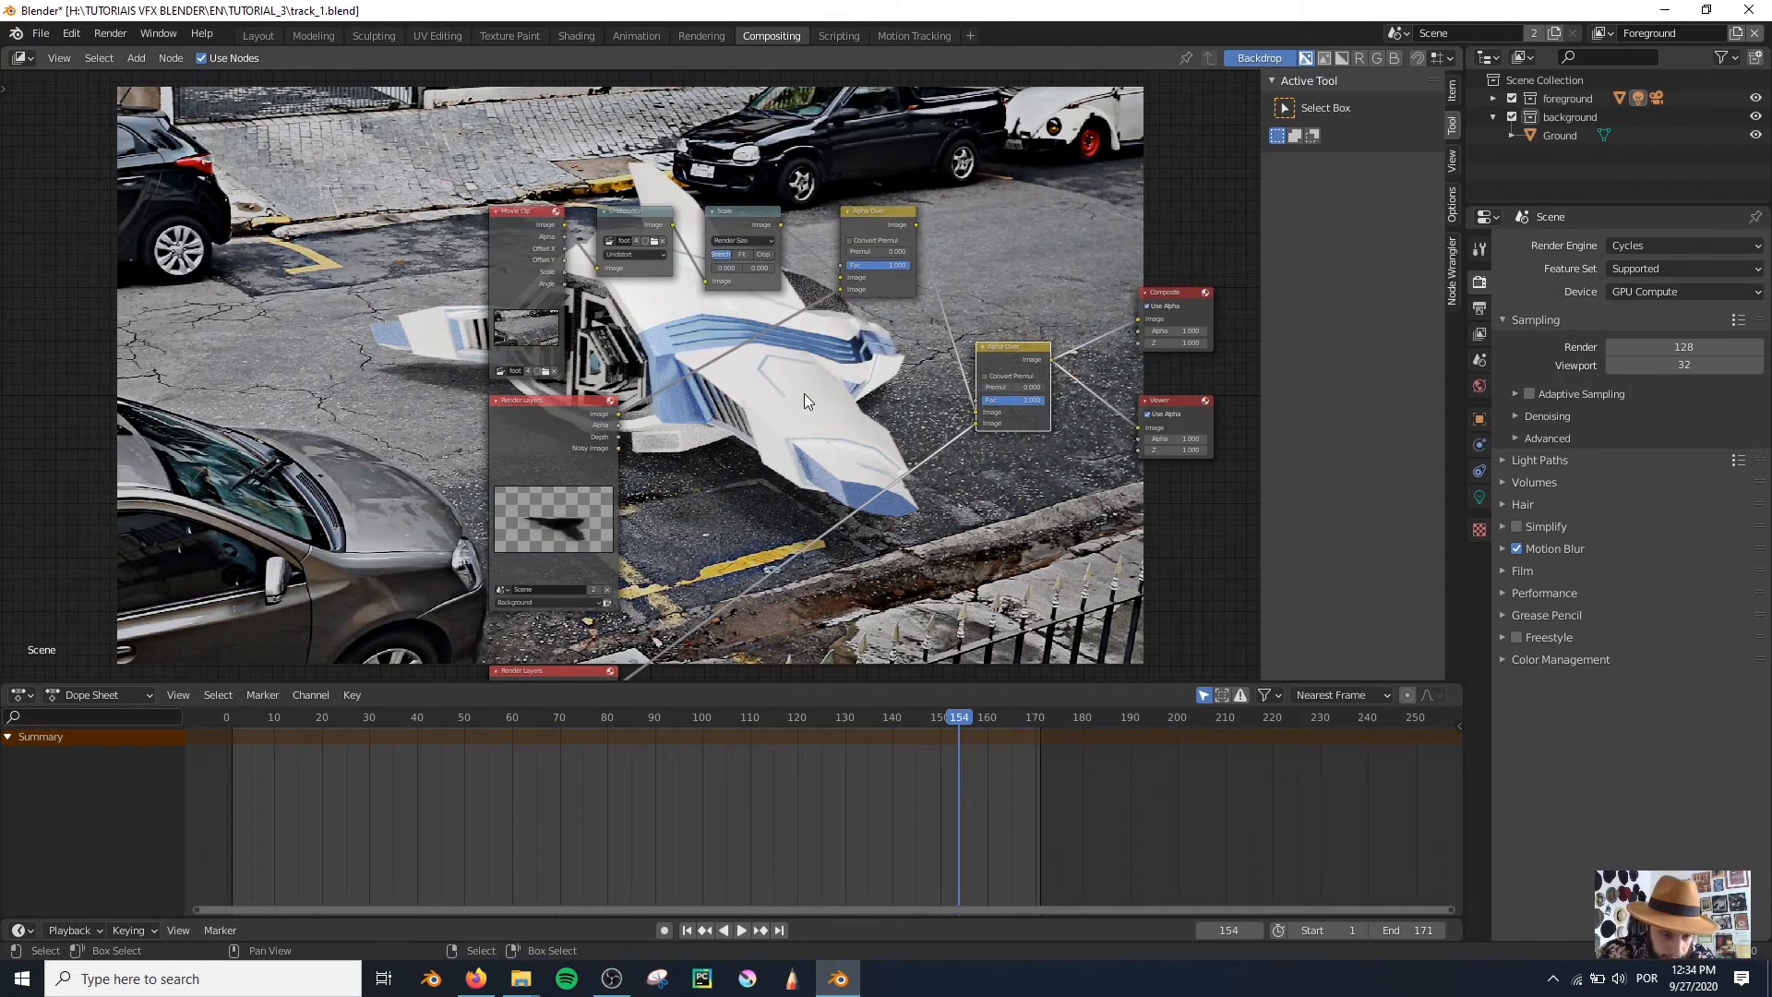
scroll(805, 394, up, 5)
ctrl+shift+click(574, 238)
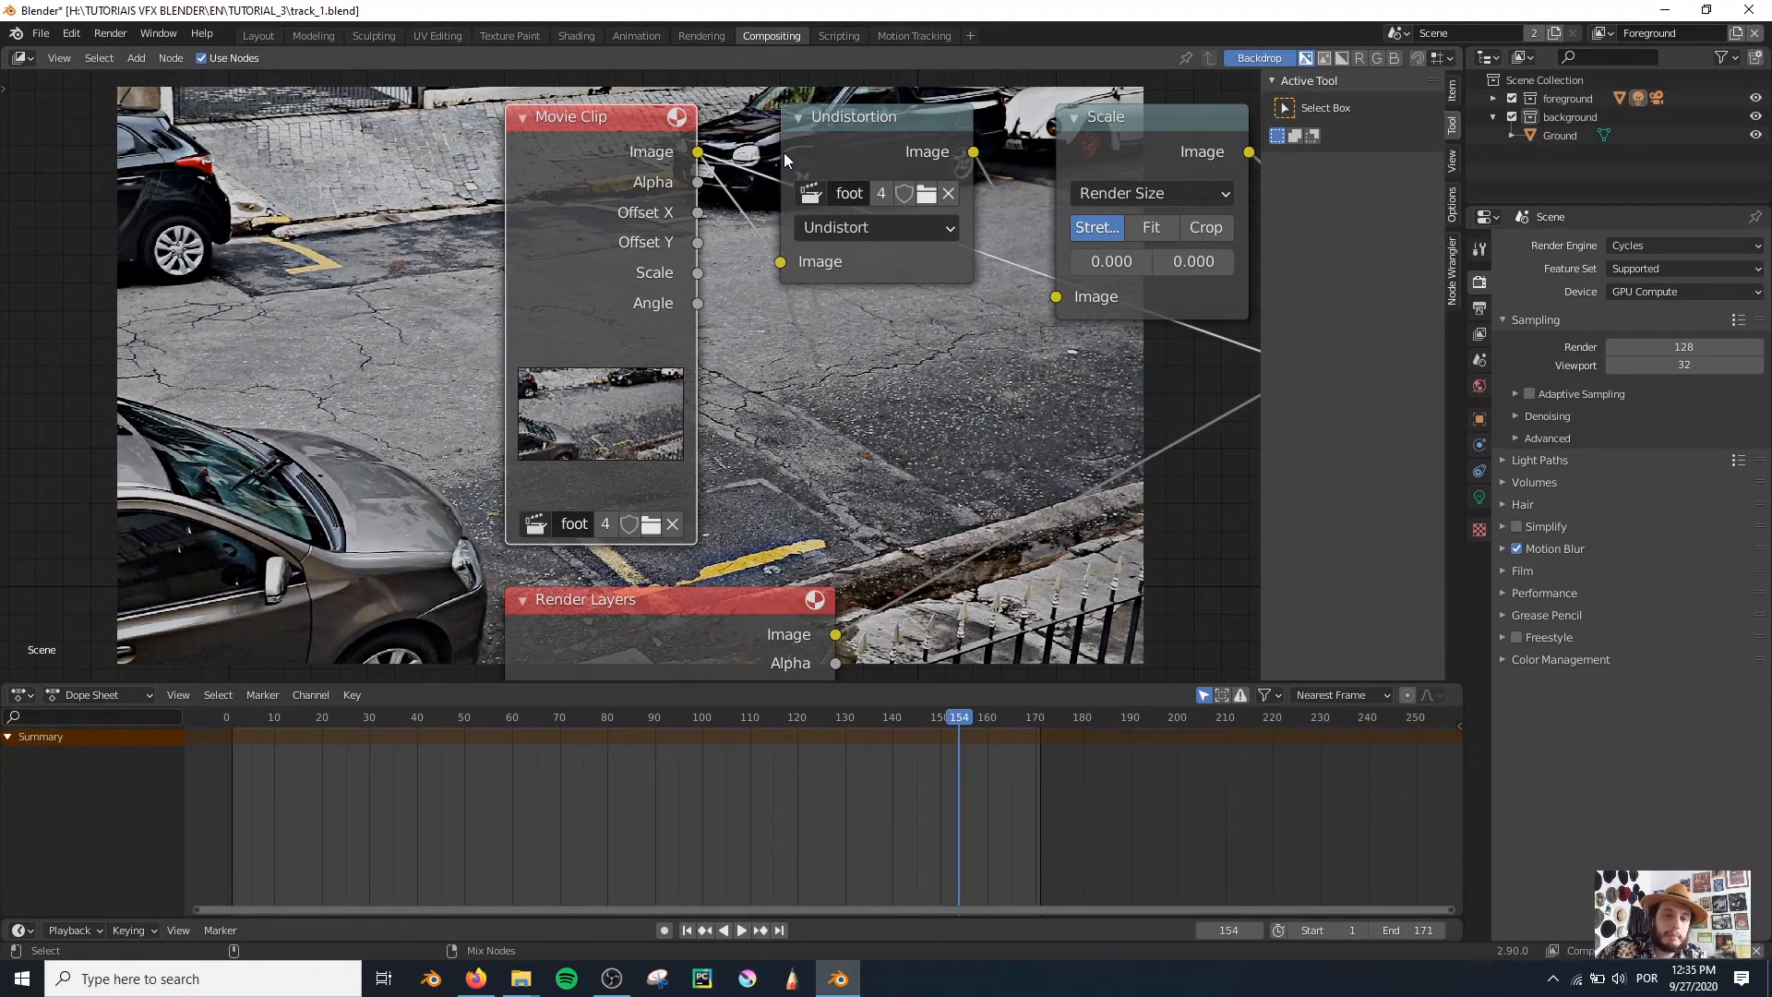
Step: Duplicate the Undistortion node, set the copy to Distort, and preview it between the final Alpha Over and the Viewer
ctrl+shift+click(849, 151)
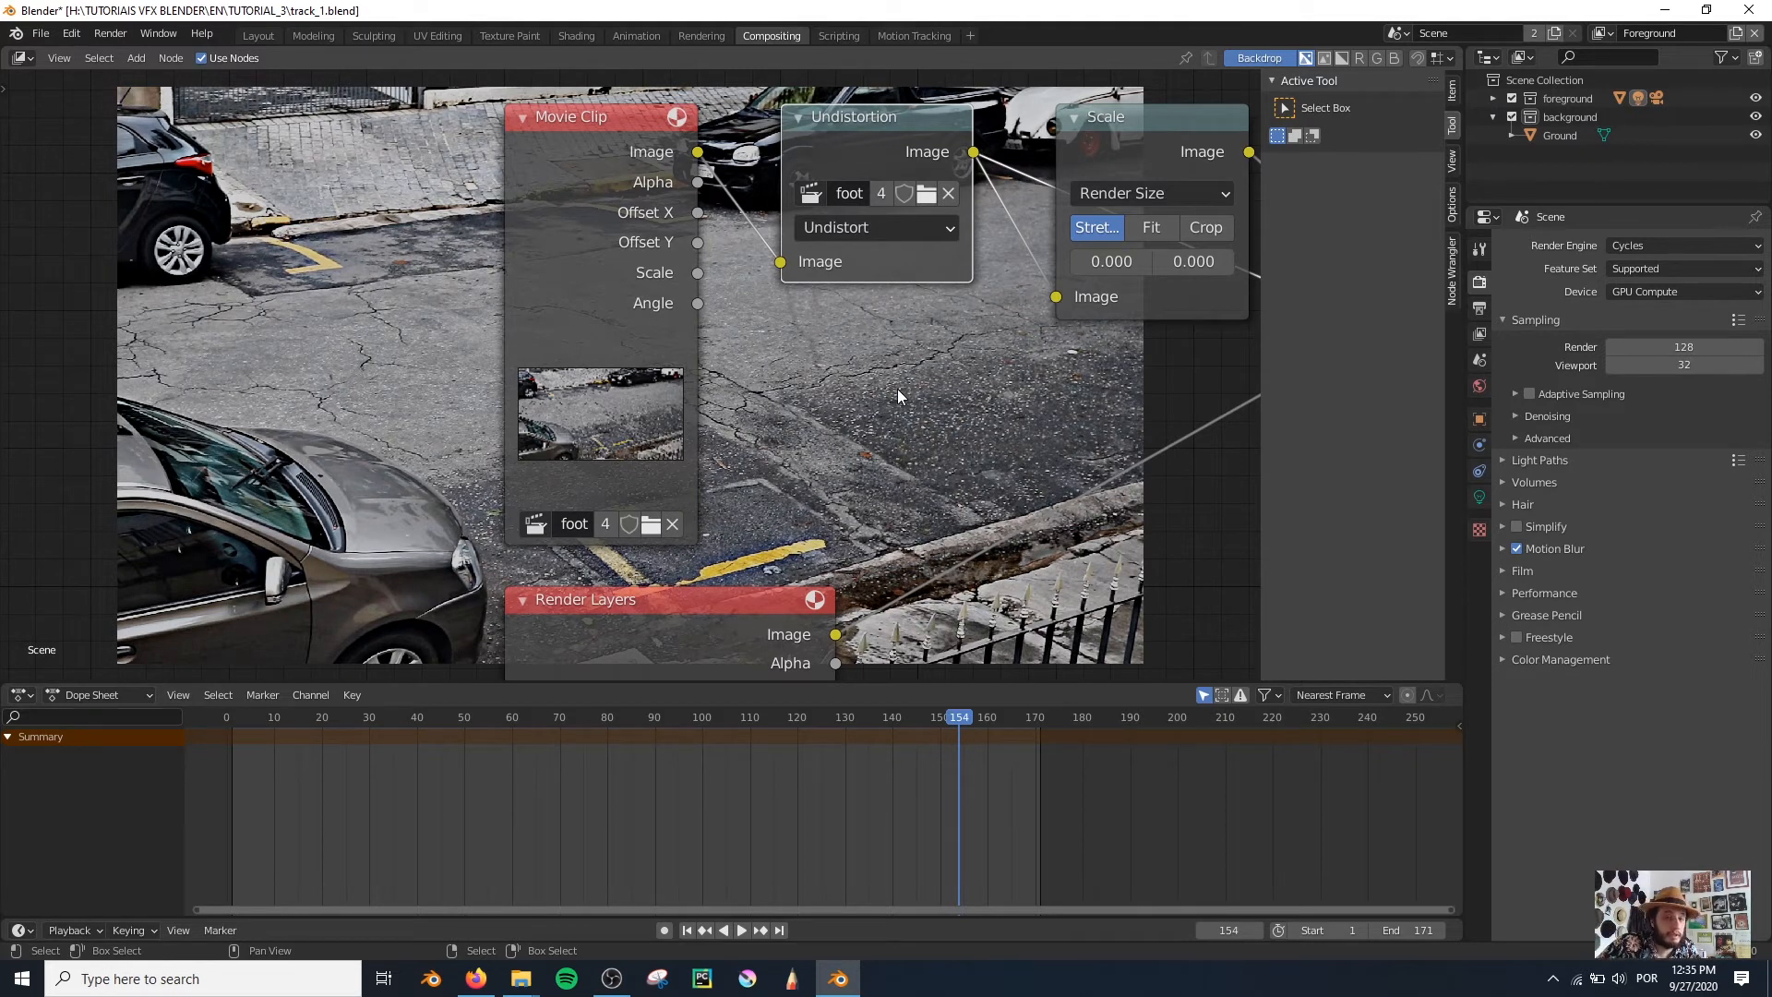
scroll(866, 341, down, 4)
key(shift+d)
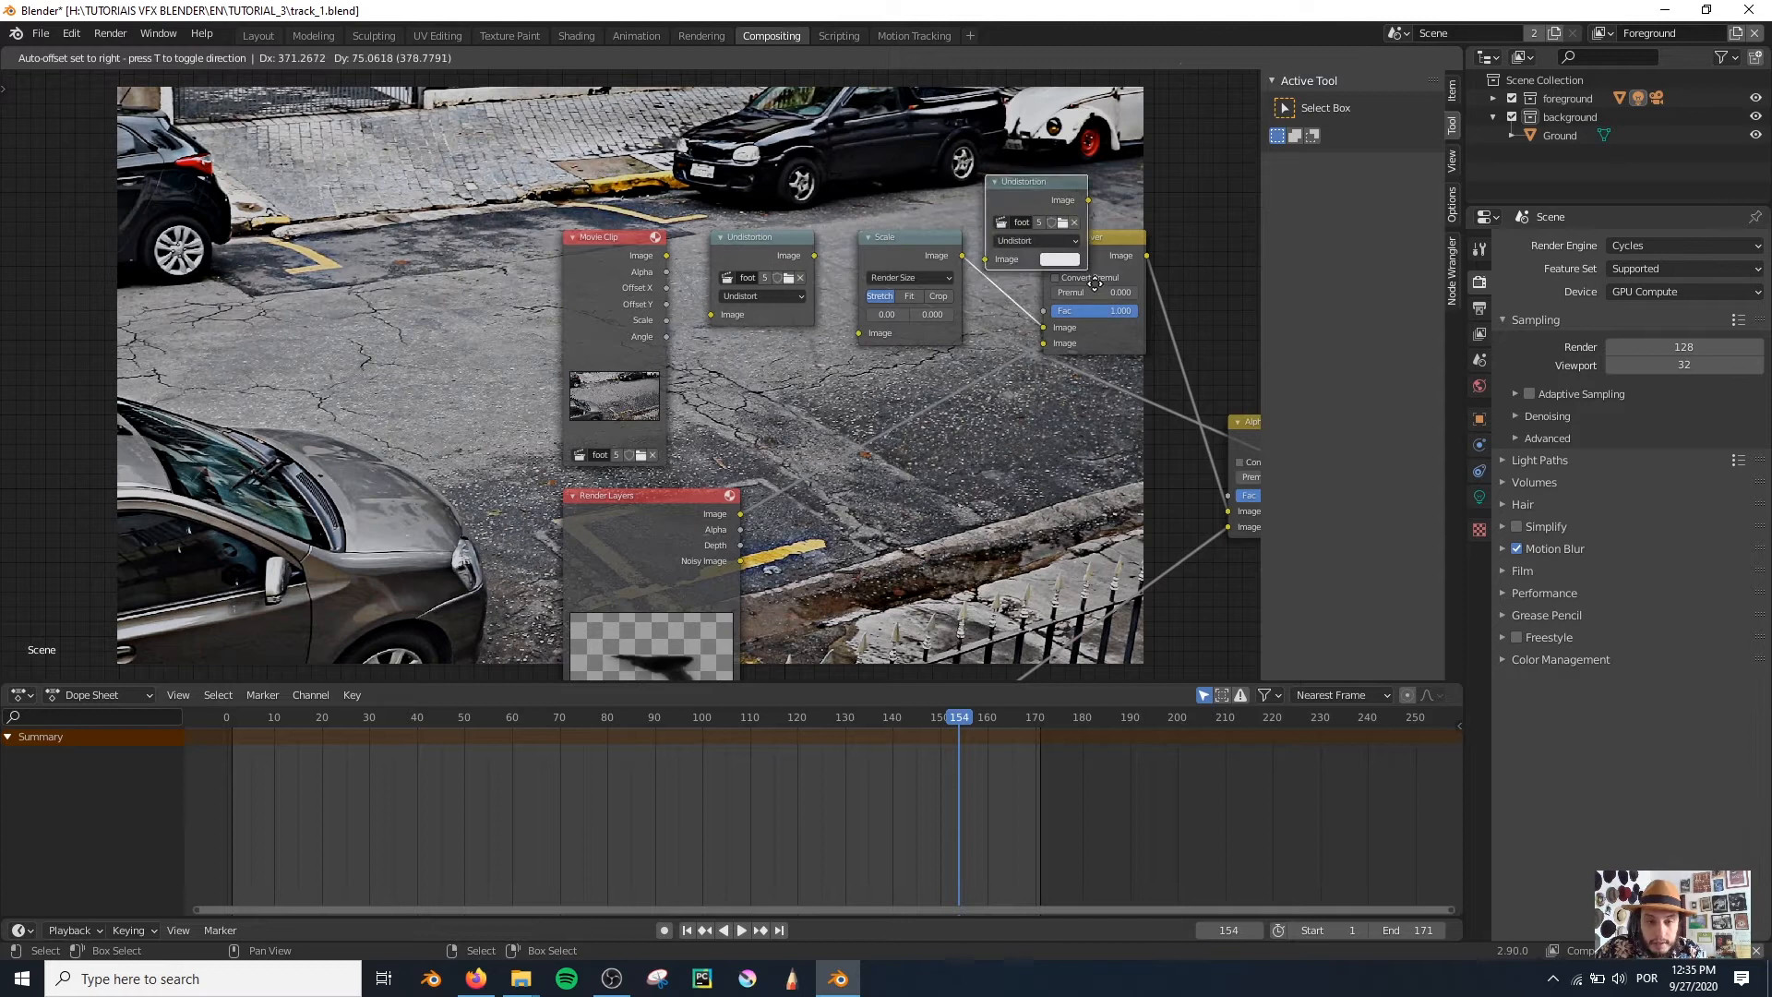
click(1205, 246)
middle_drag(1205, 245, 518, 251)
click(854, 519)
drag(1024, 539, 1104, 570)
drag(432, 105, 817, 532)
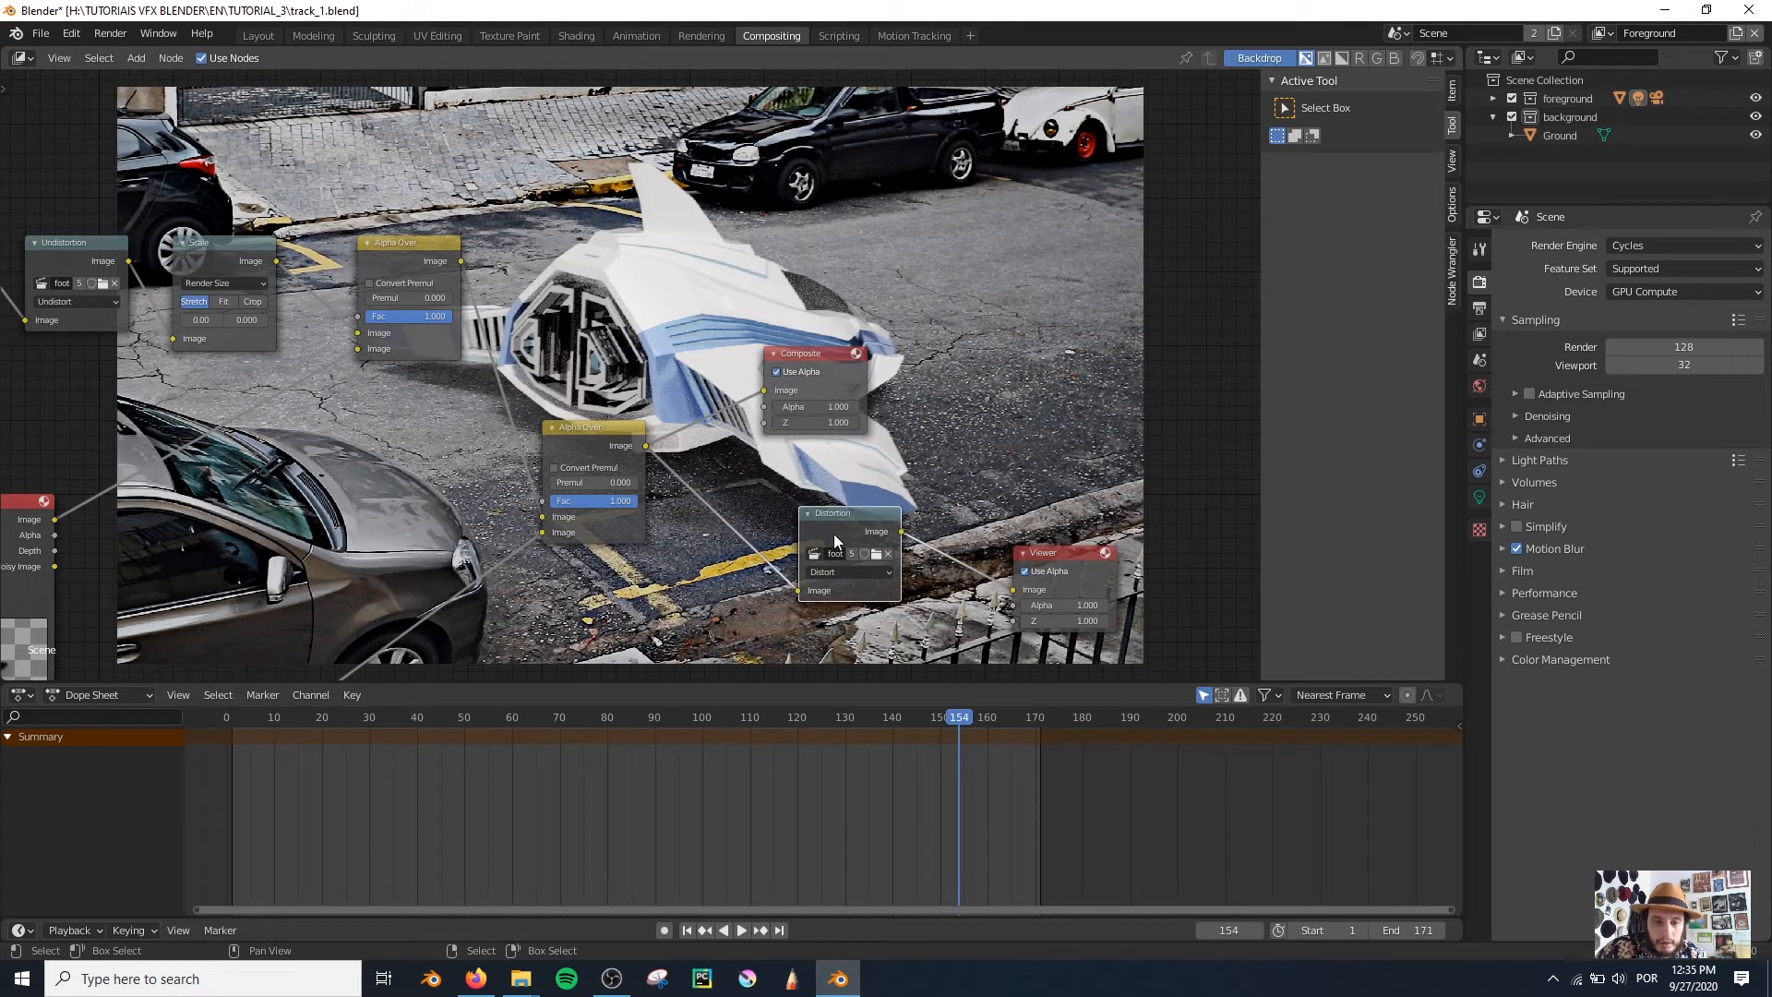
Step: Delete the Distortion node and preview the final Alpha Over's output directly in the backdrop
key(x)
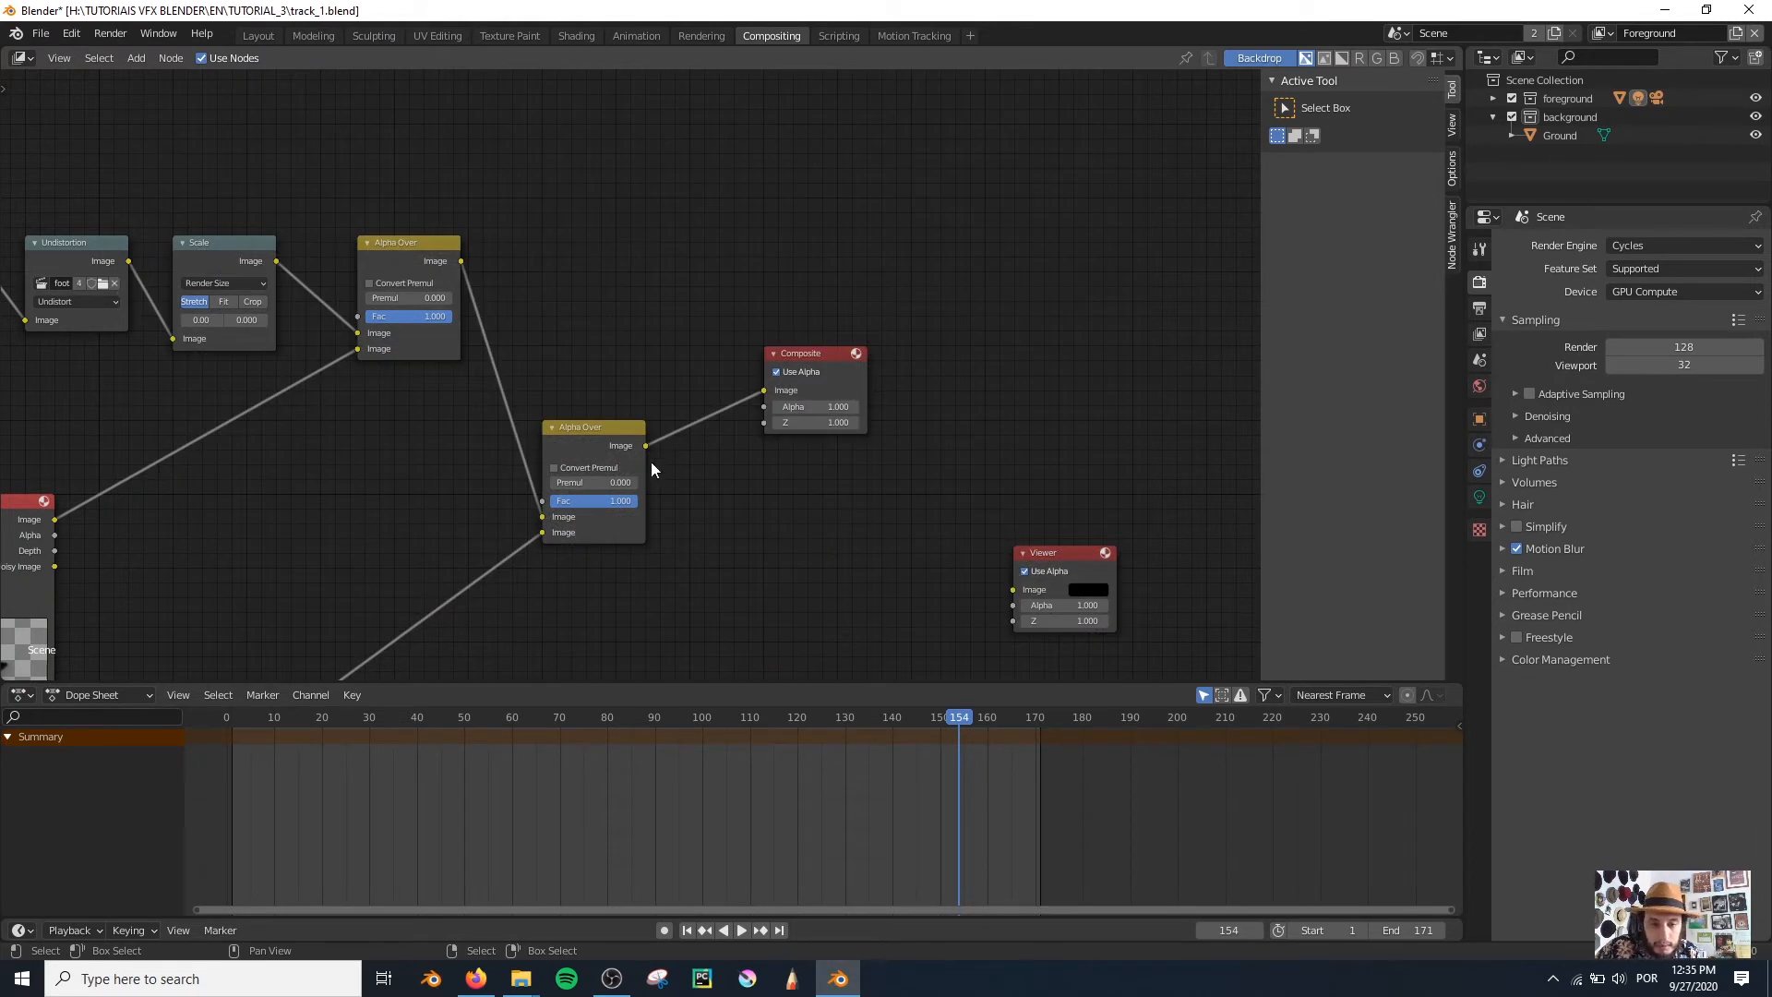
ctrl+shift+click(622, 447)
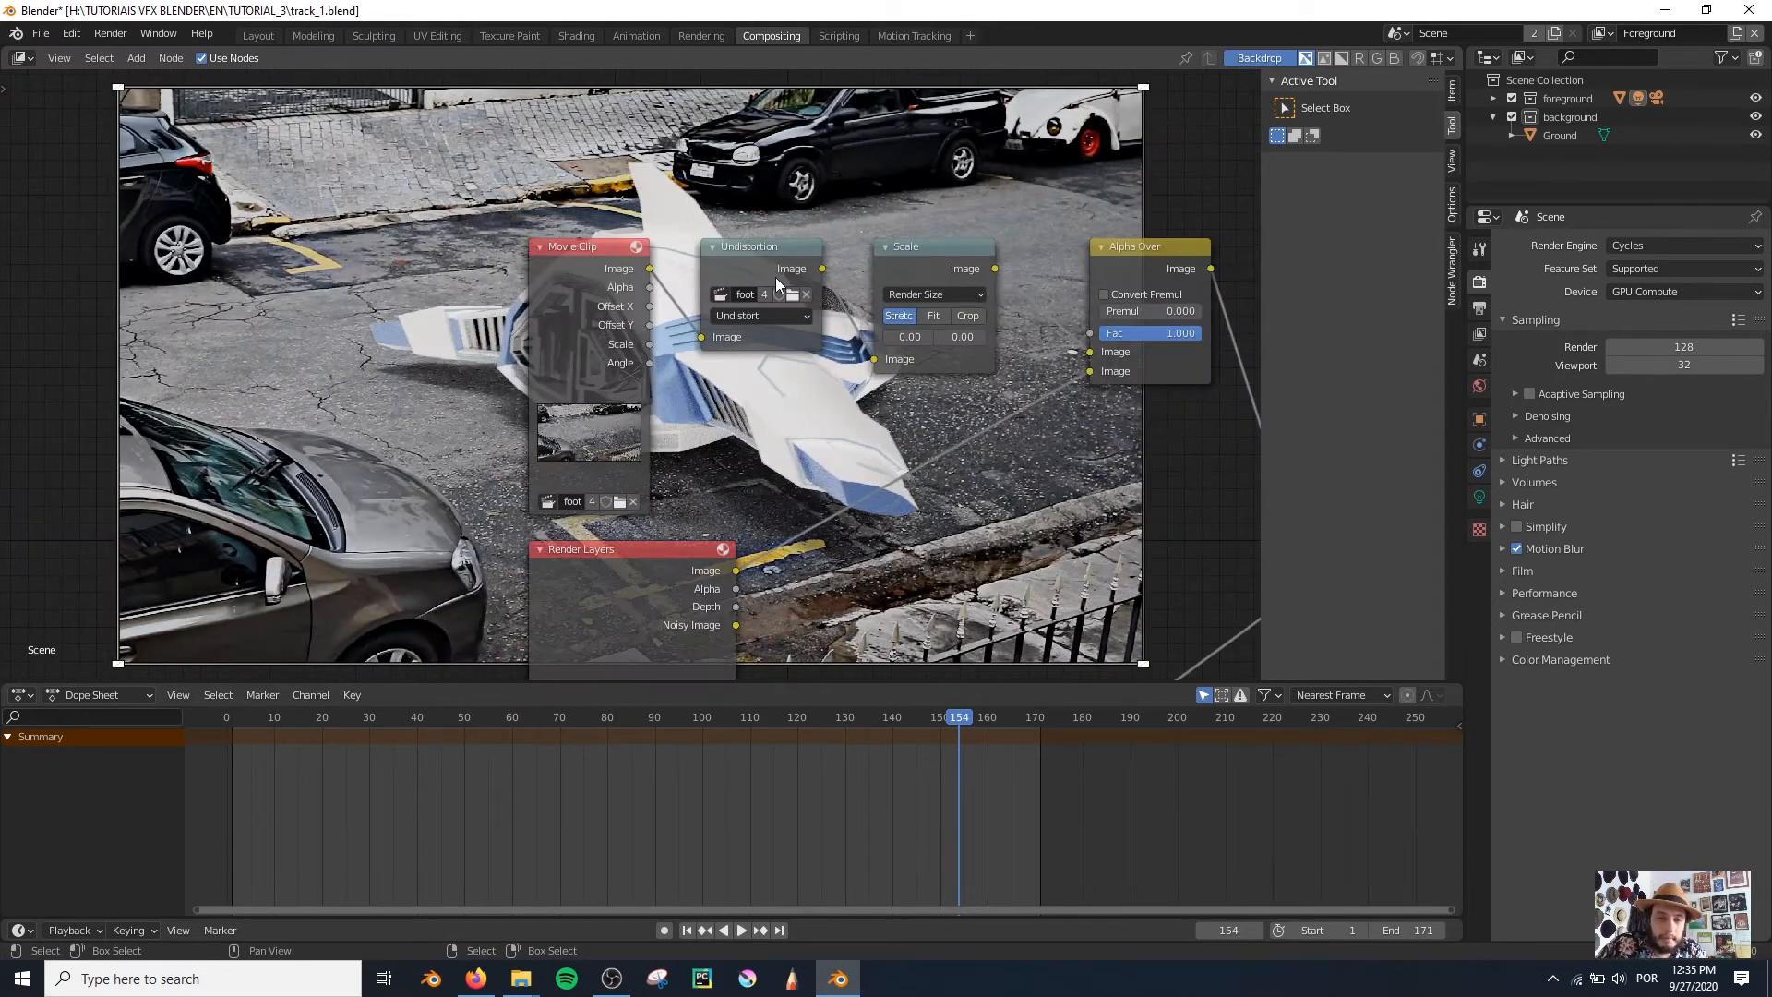
scroll(563, 290, up, 6)
click(539, 579)
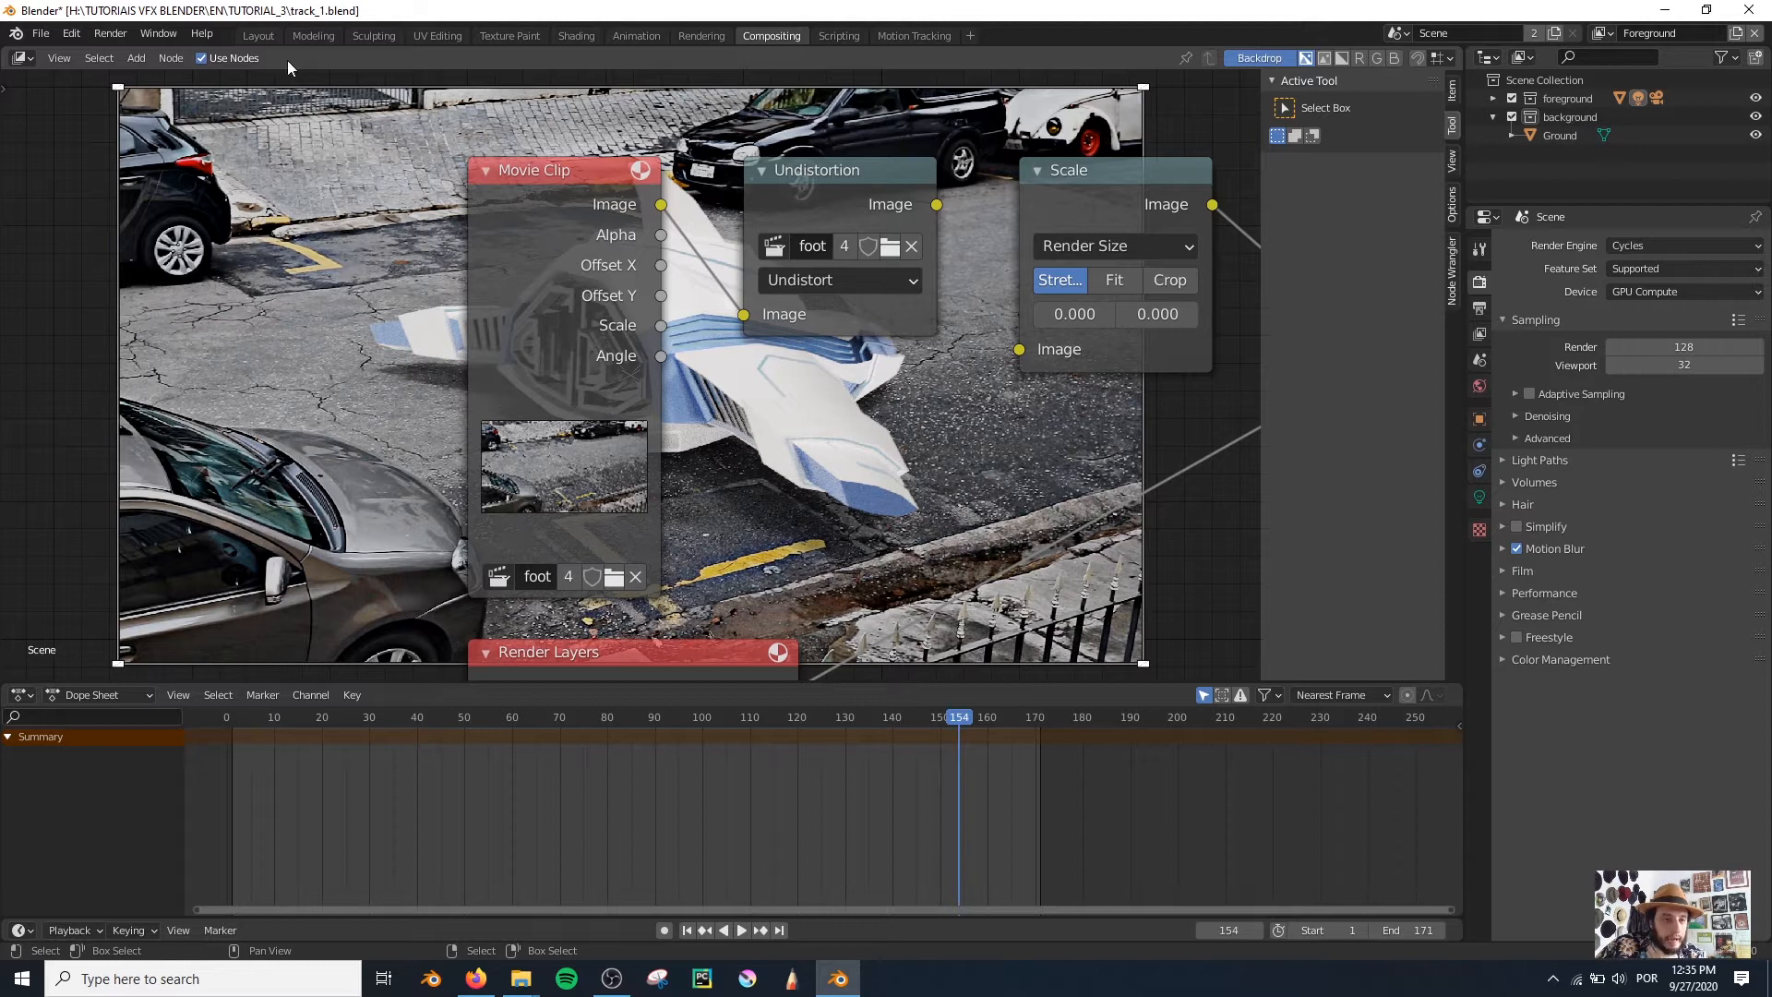
Step: Switch to the Layout workspace, select the foreground Camera, and inspect its background image clip settings
click(259, 35)
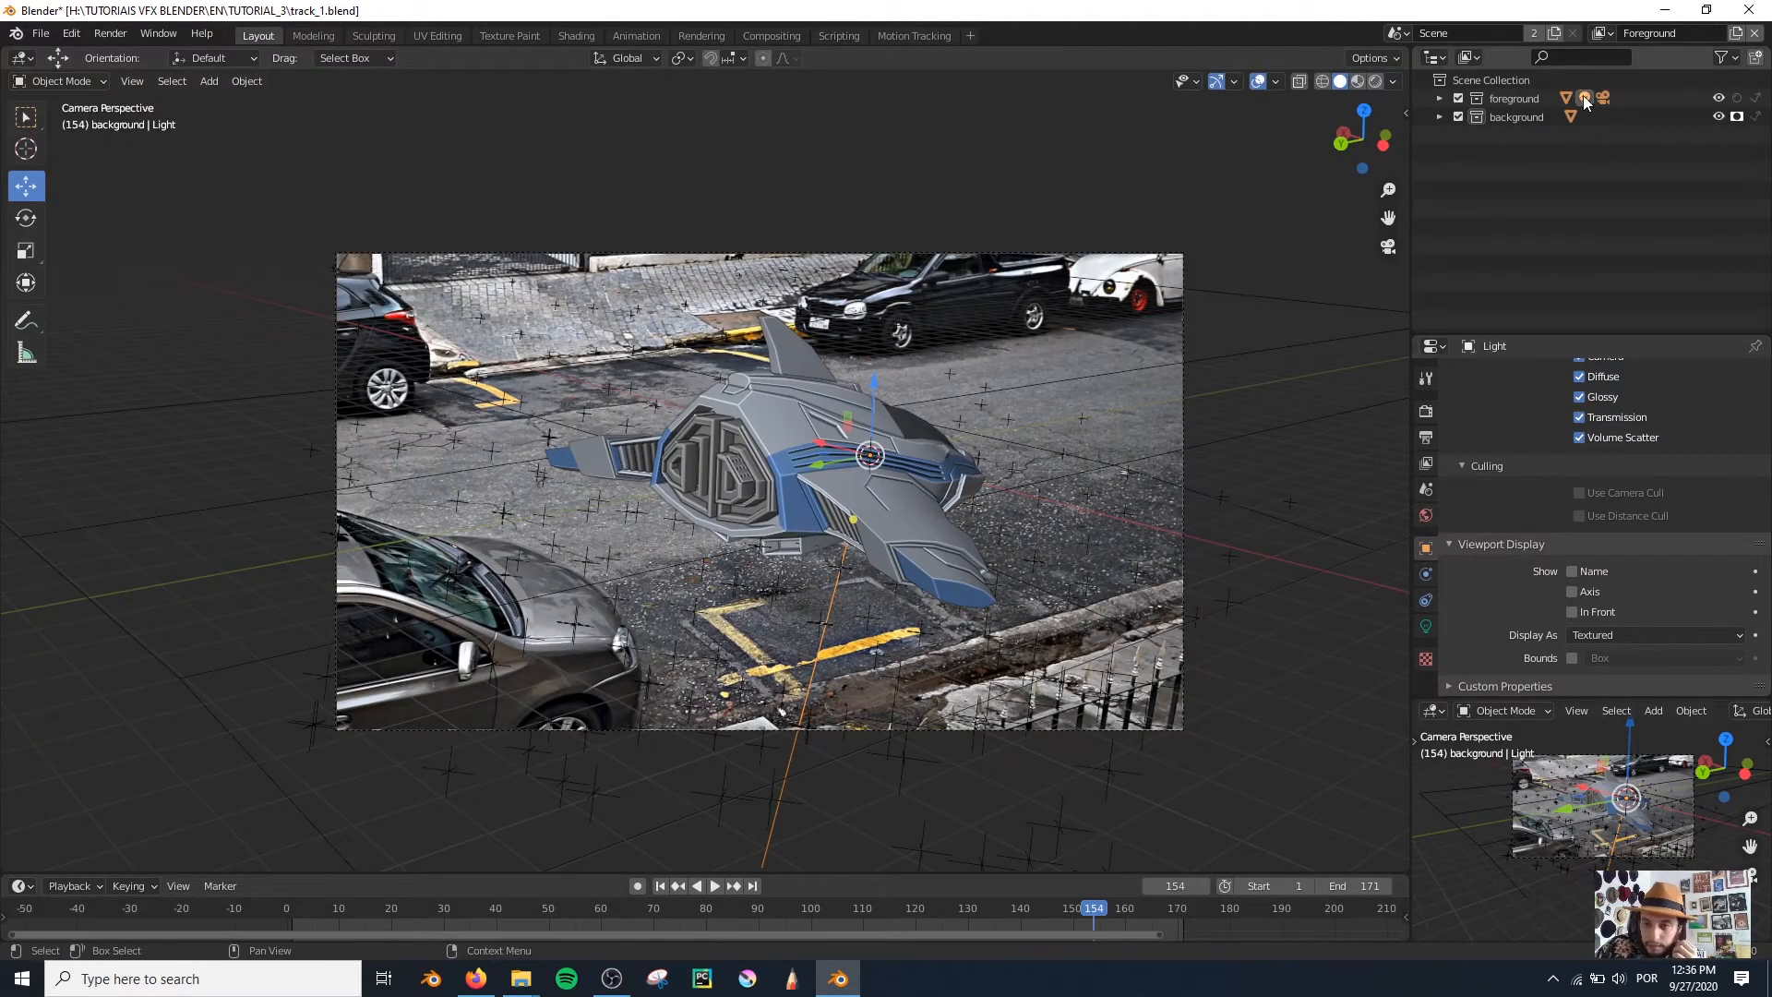
click(1439, 98)
click(1504, 116)
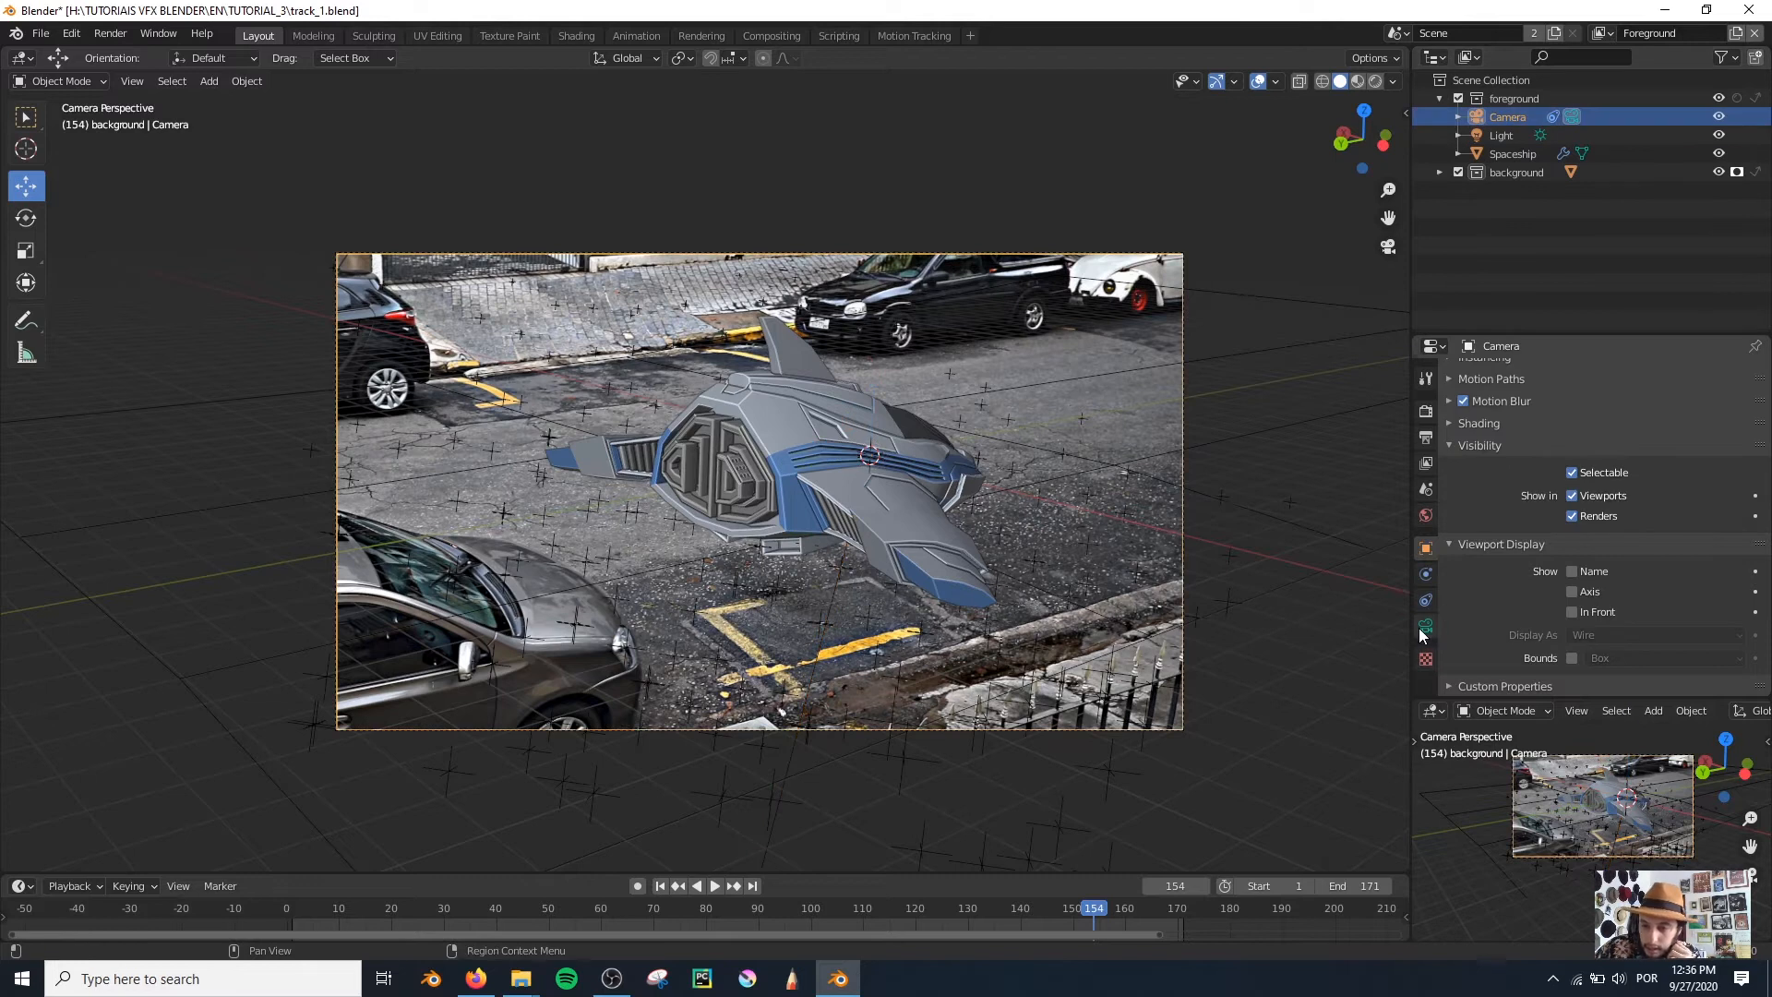
click(1425, 628)
scroll(1528, 564, down, 4)
click(1486, 537)
scroll(1559, 554, down, 3)
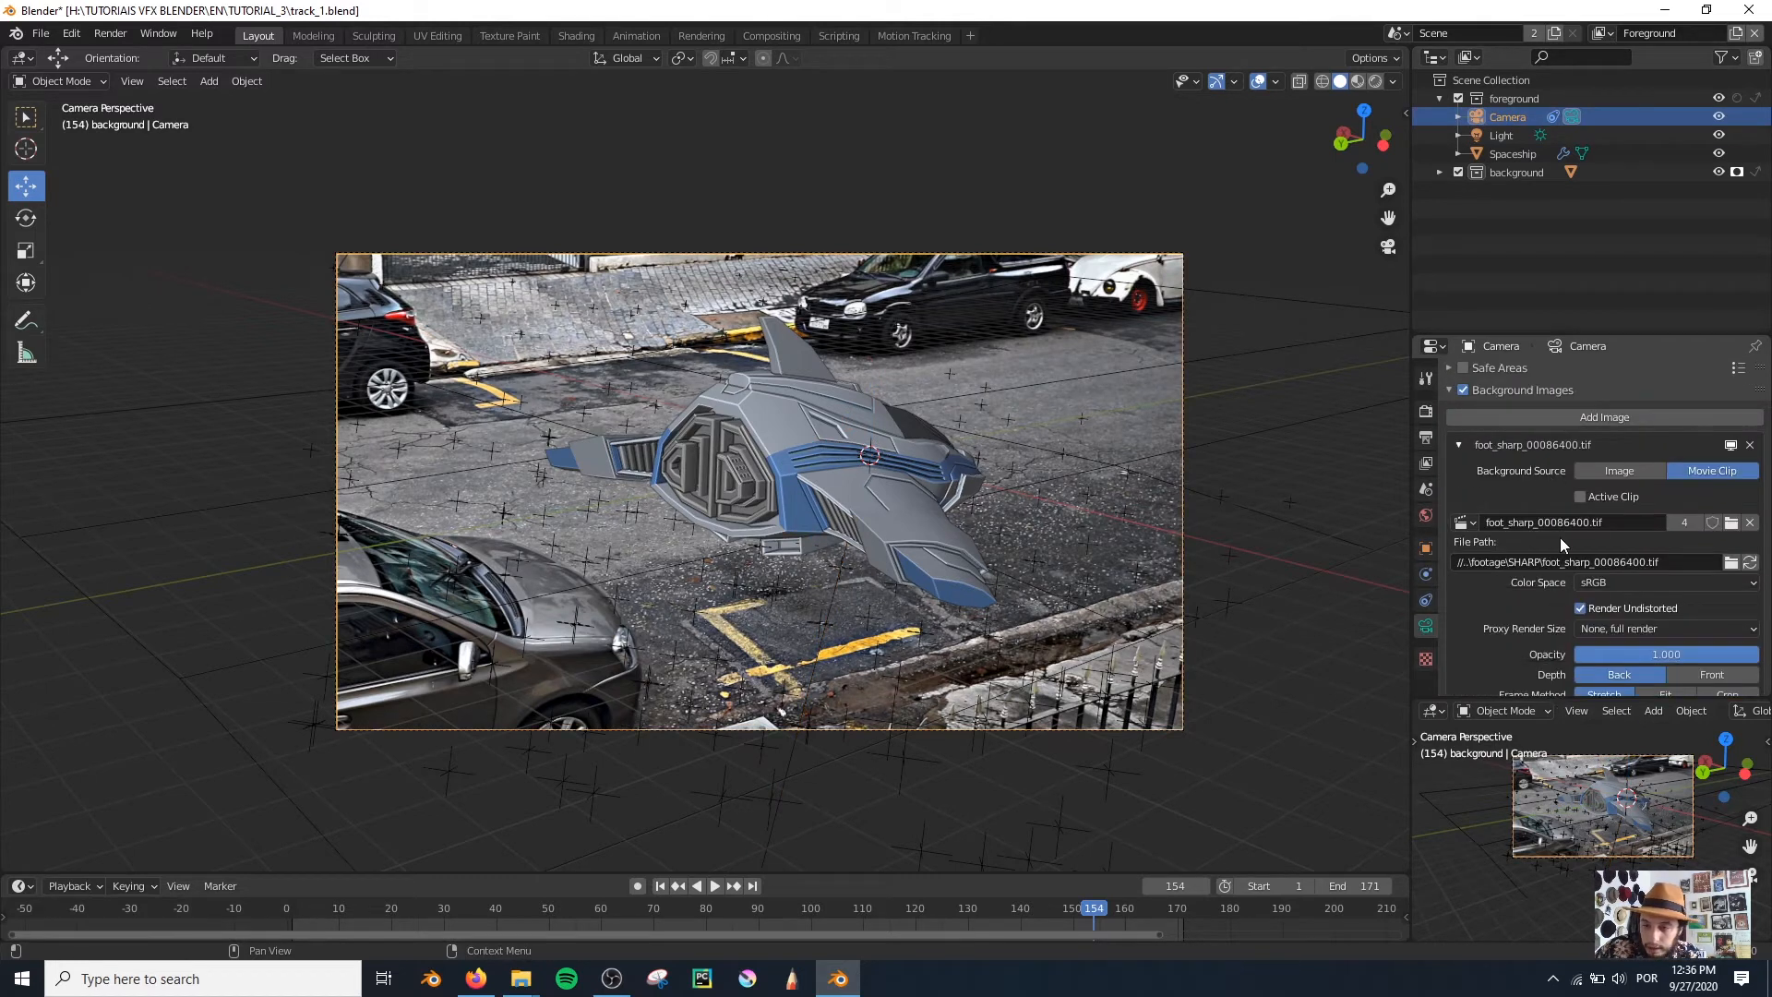
Step: Return to the Compositing workspace and open all the foot_unsharp frames from the UNSHARP footage folder in the Movie Clip node
click(771, 37)
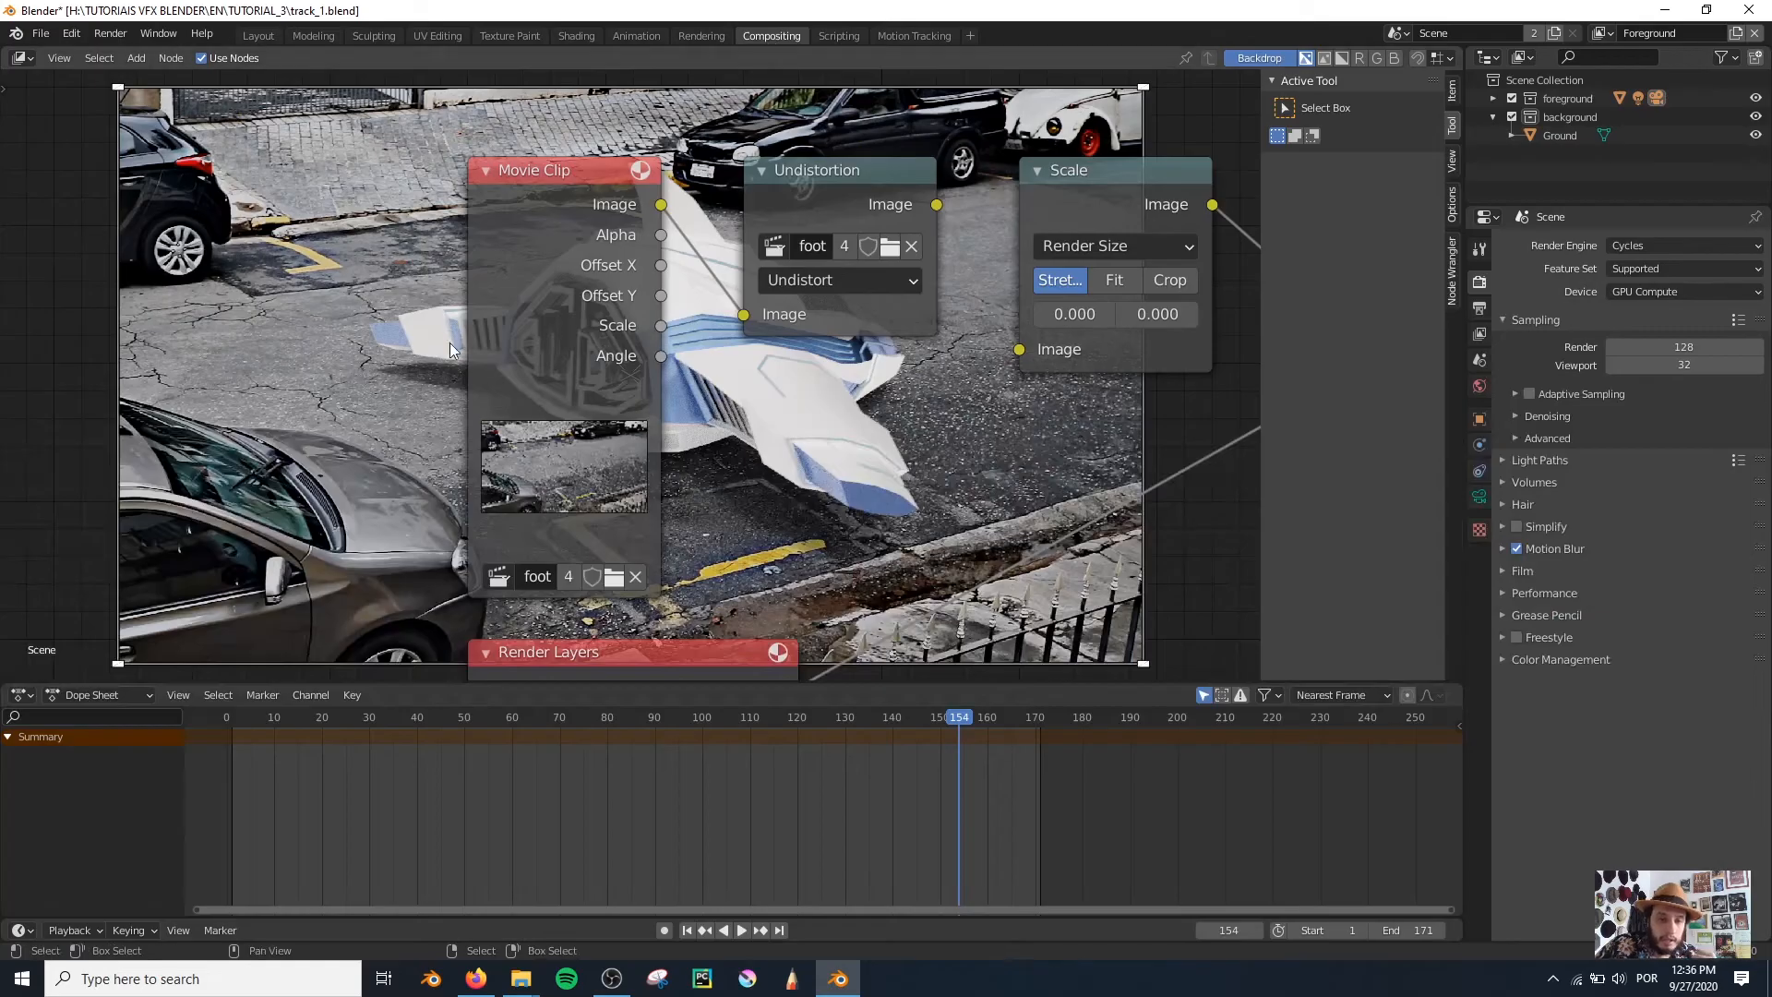
click(611, 579)
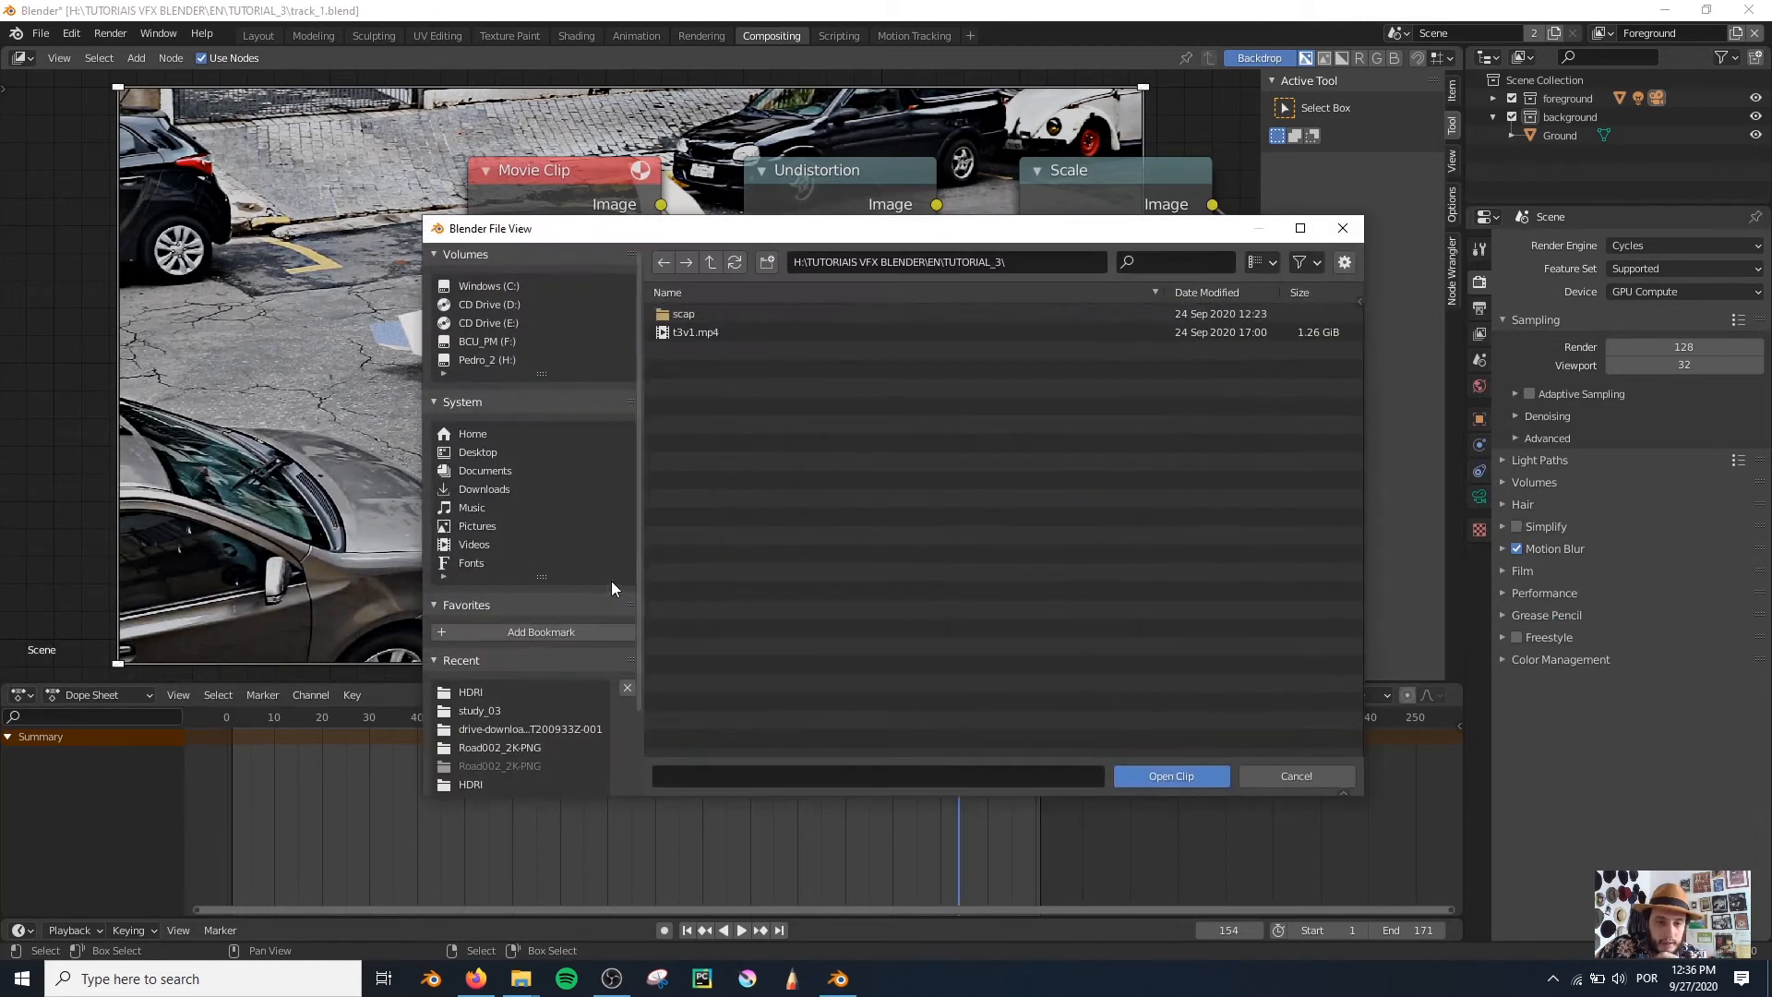
double_click(718, 351)
double_click(715, 334)
key(a)
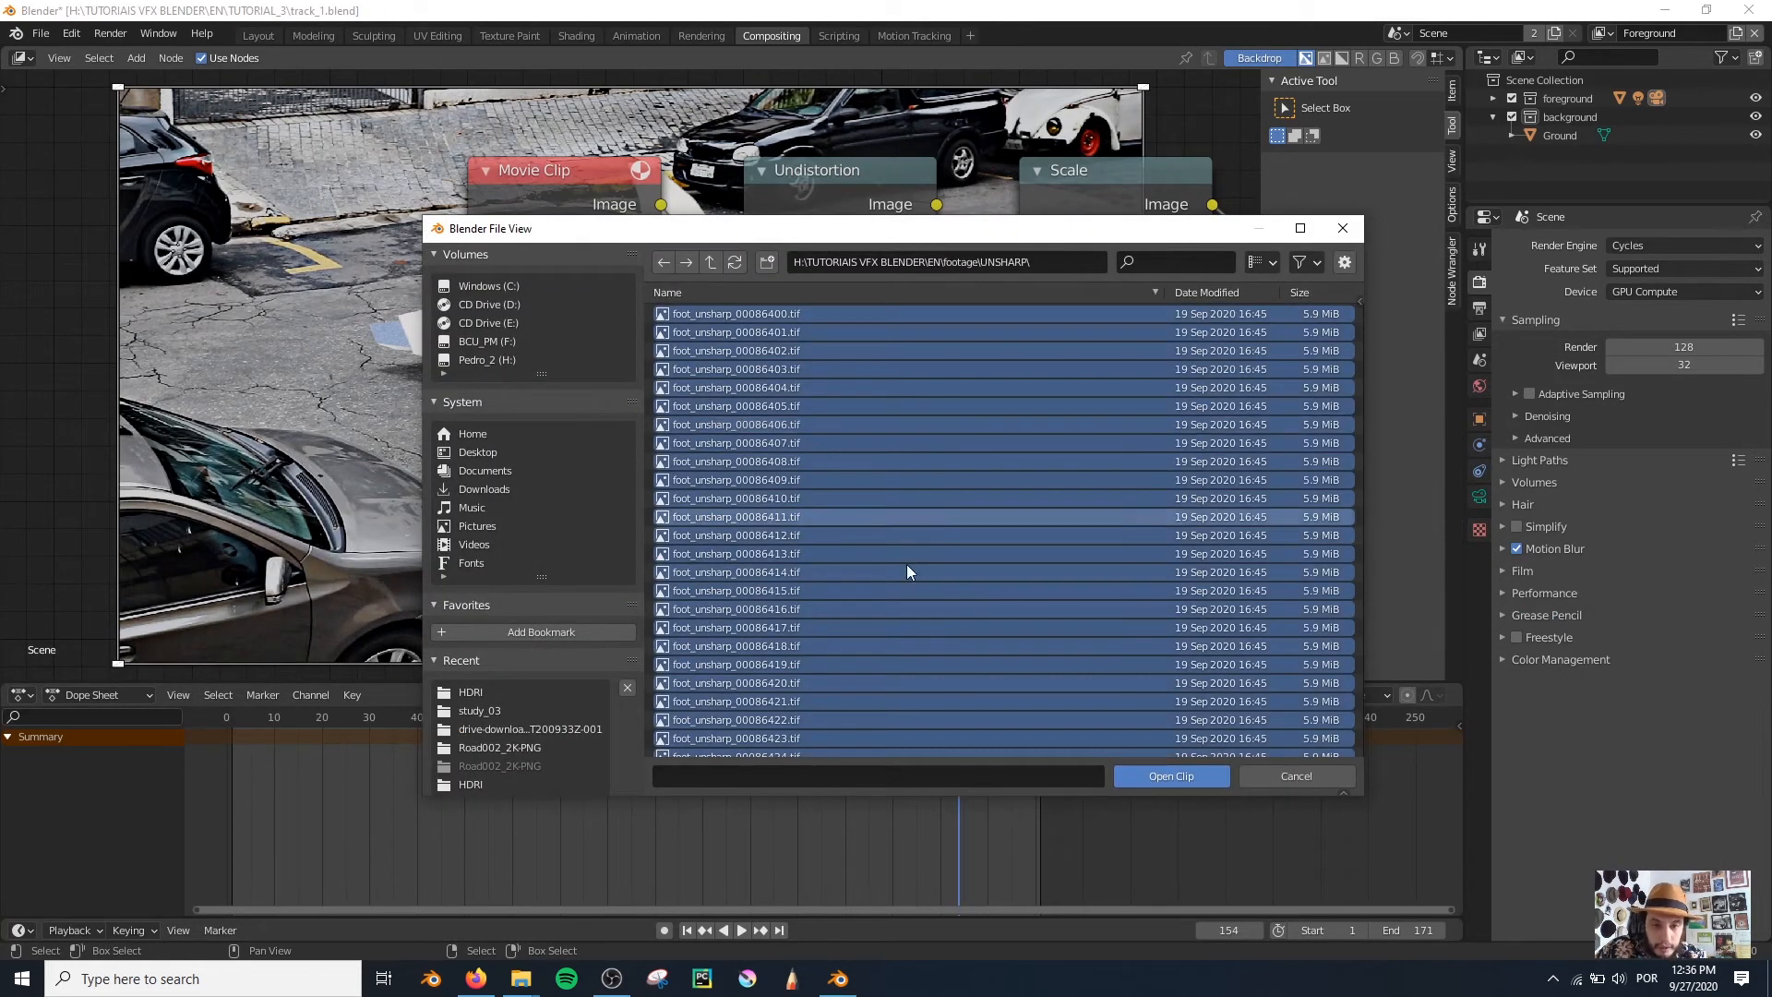
click(1180, 778)
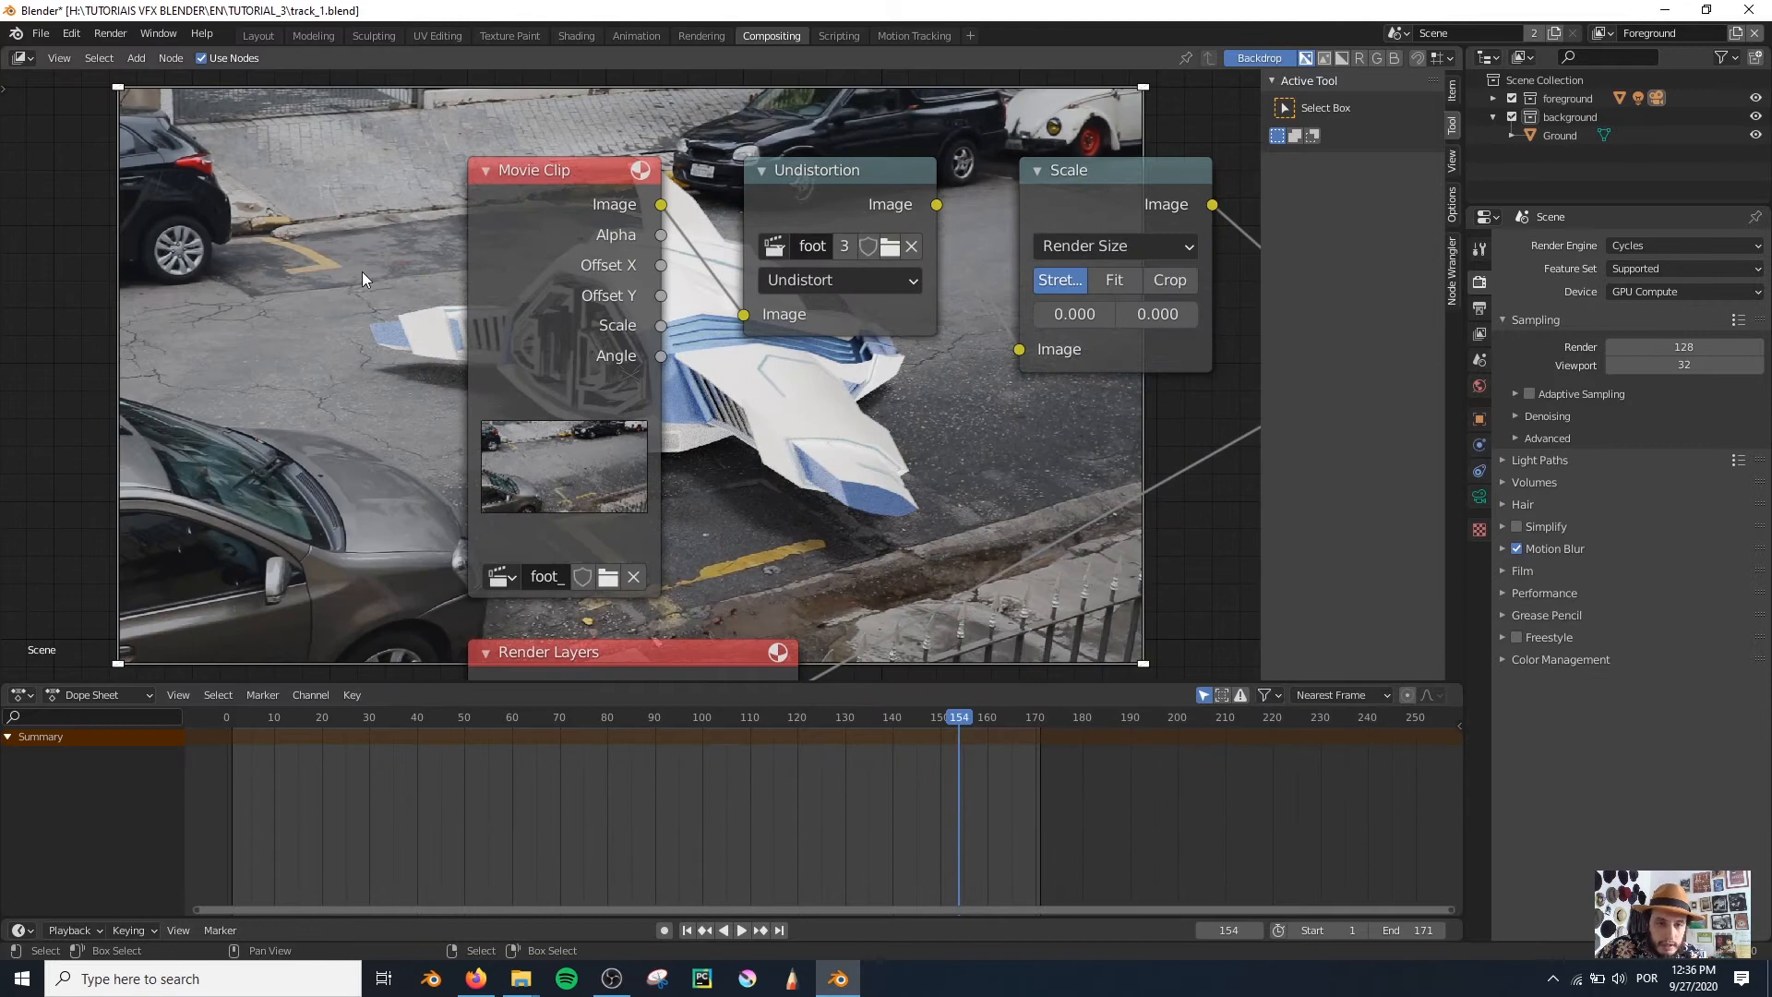
scroll(831, 364, down, 5)
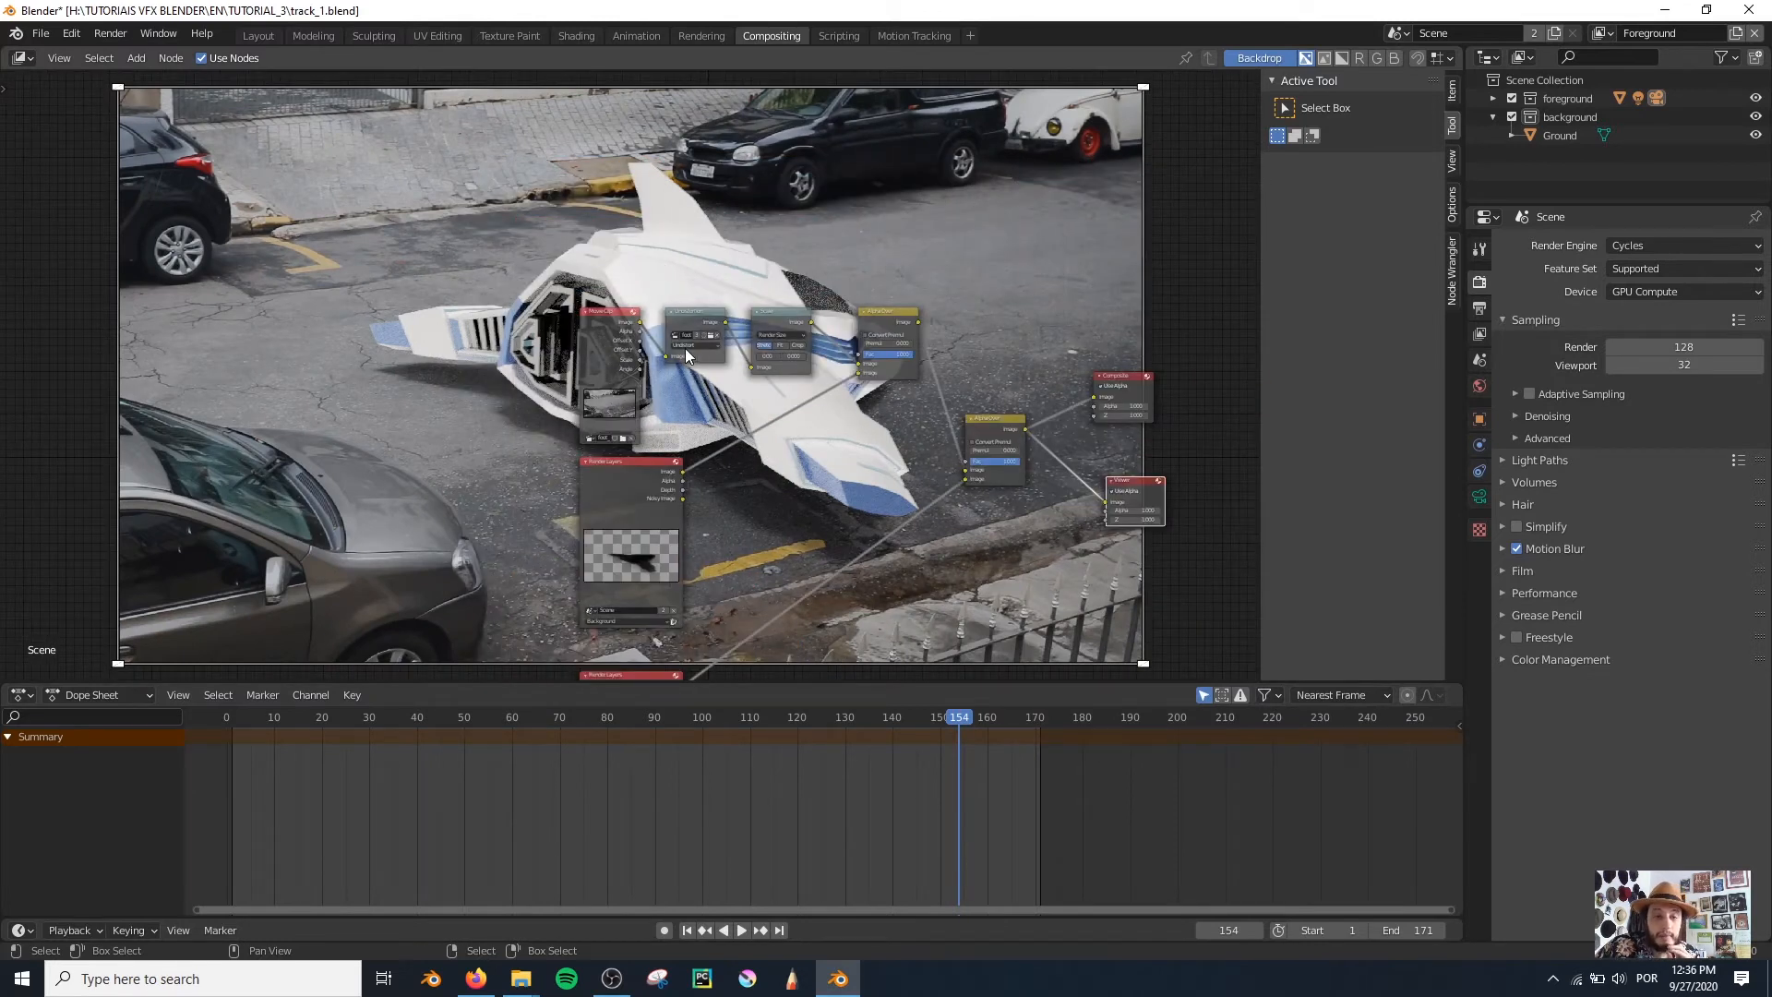
scroll(686, 356, up, 3)
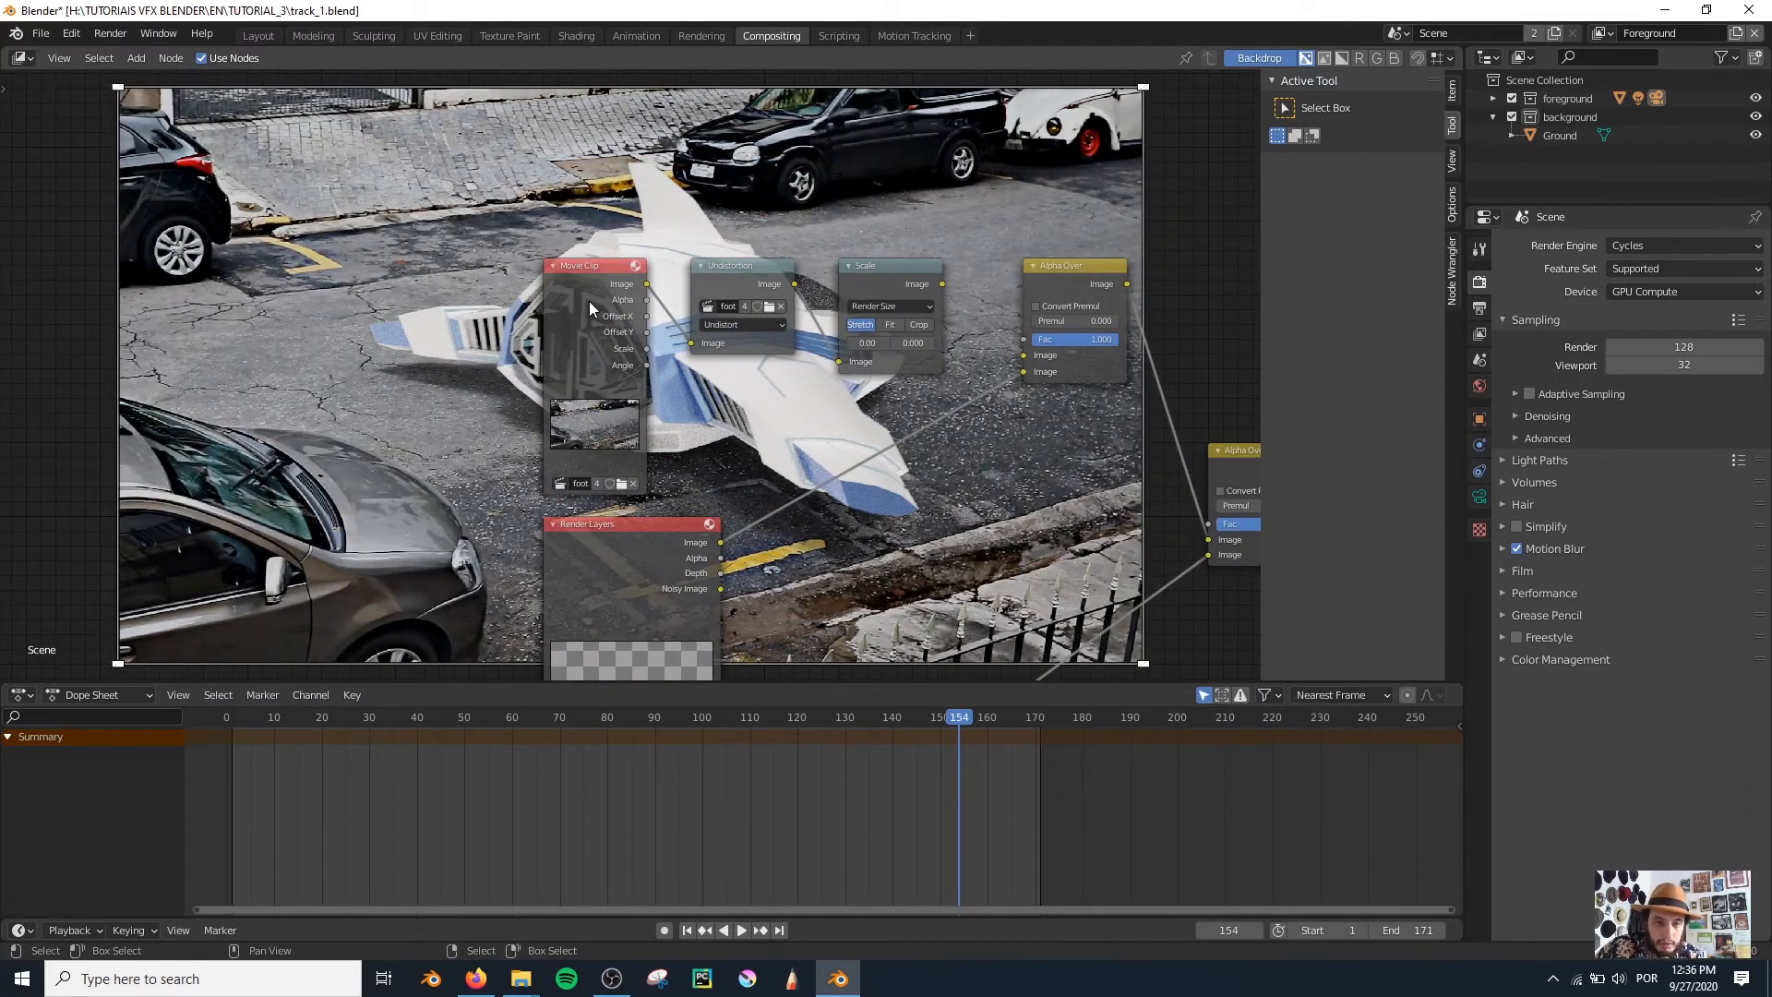
Step: Duplicate the Movie Clip node and arrange the original above the copy, clear of the Undistortion node
click(572, 281)
key(shift+d)
click(384, 317)
drag(581, 294, 541, 152)
drag(388, 296, 431, 426)
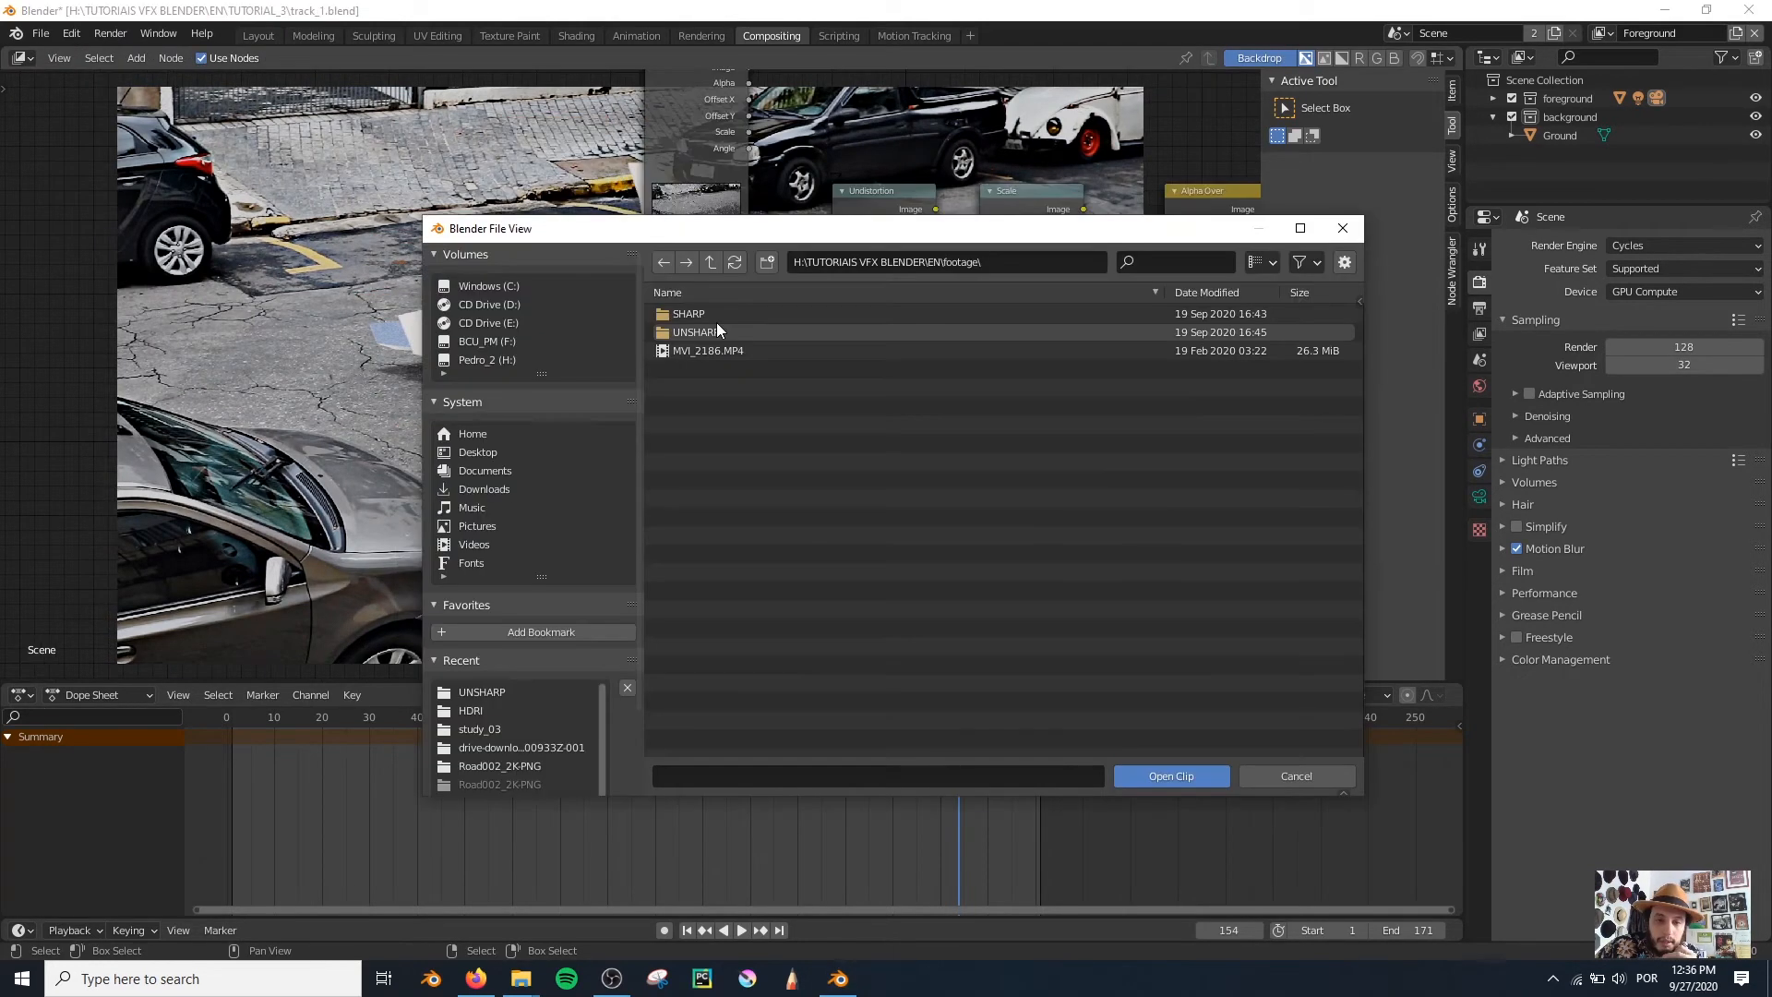
Step: Load all the foot_unsharp frames from the UNSHARP folder into the lower Movie Clip node, and connect it to the Undistortion node
double_click(716, 330)
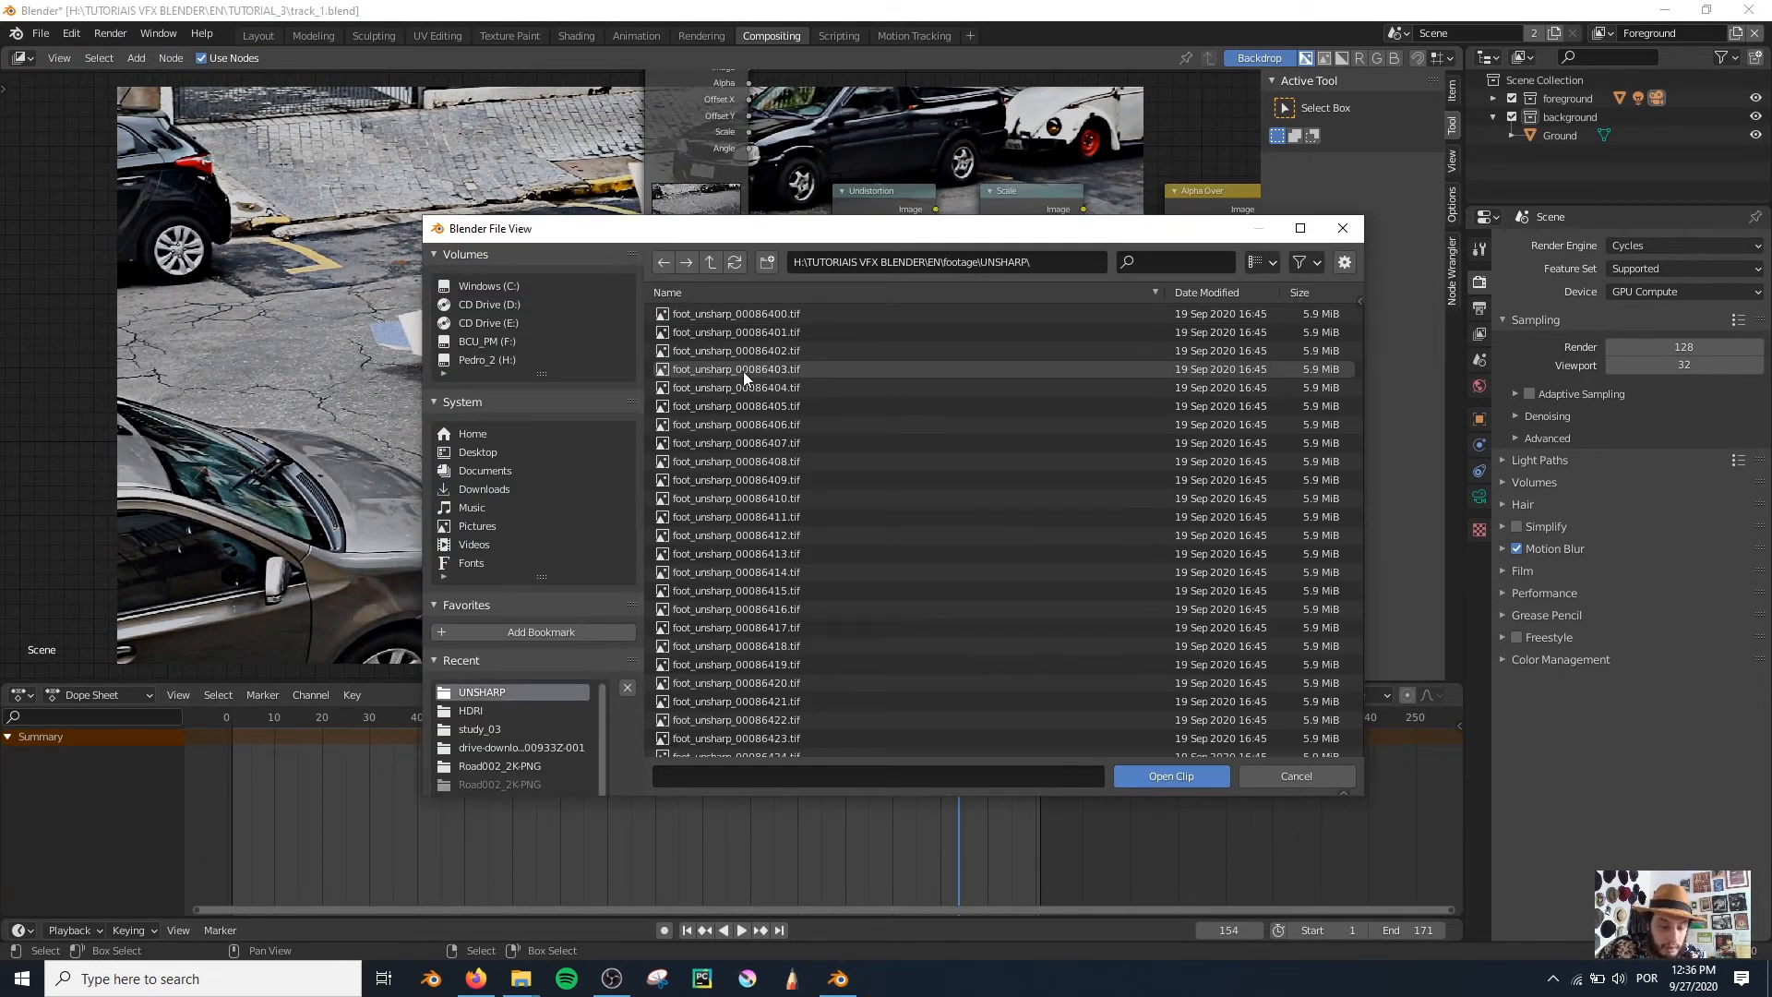
key(a)
click(1149, 777)
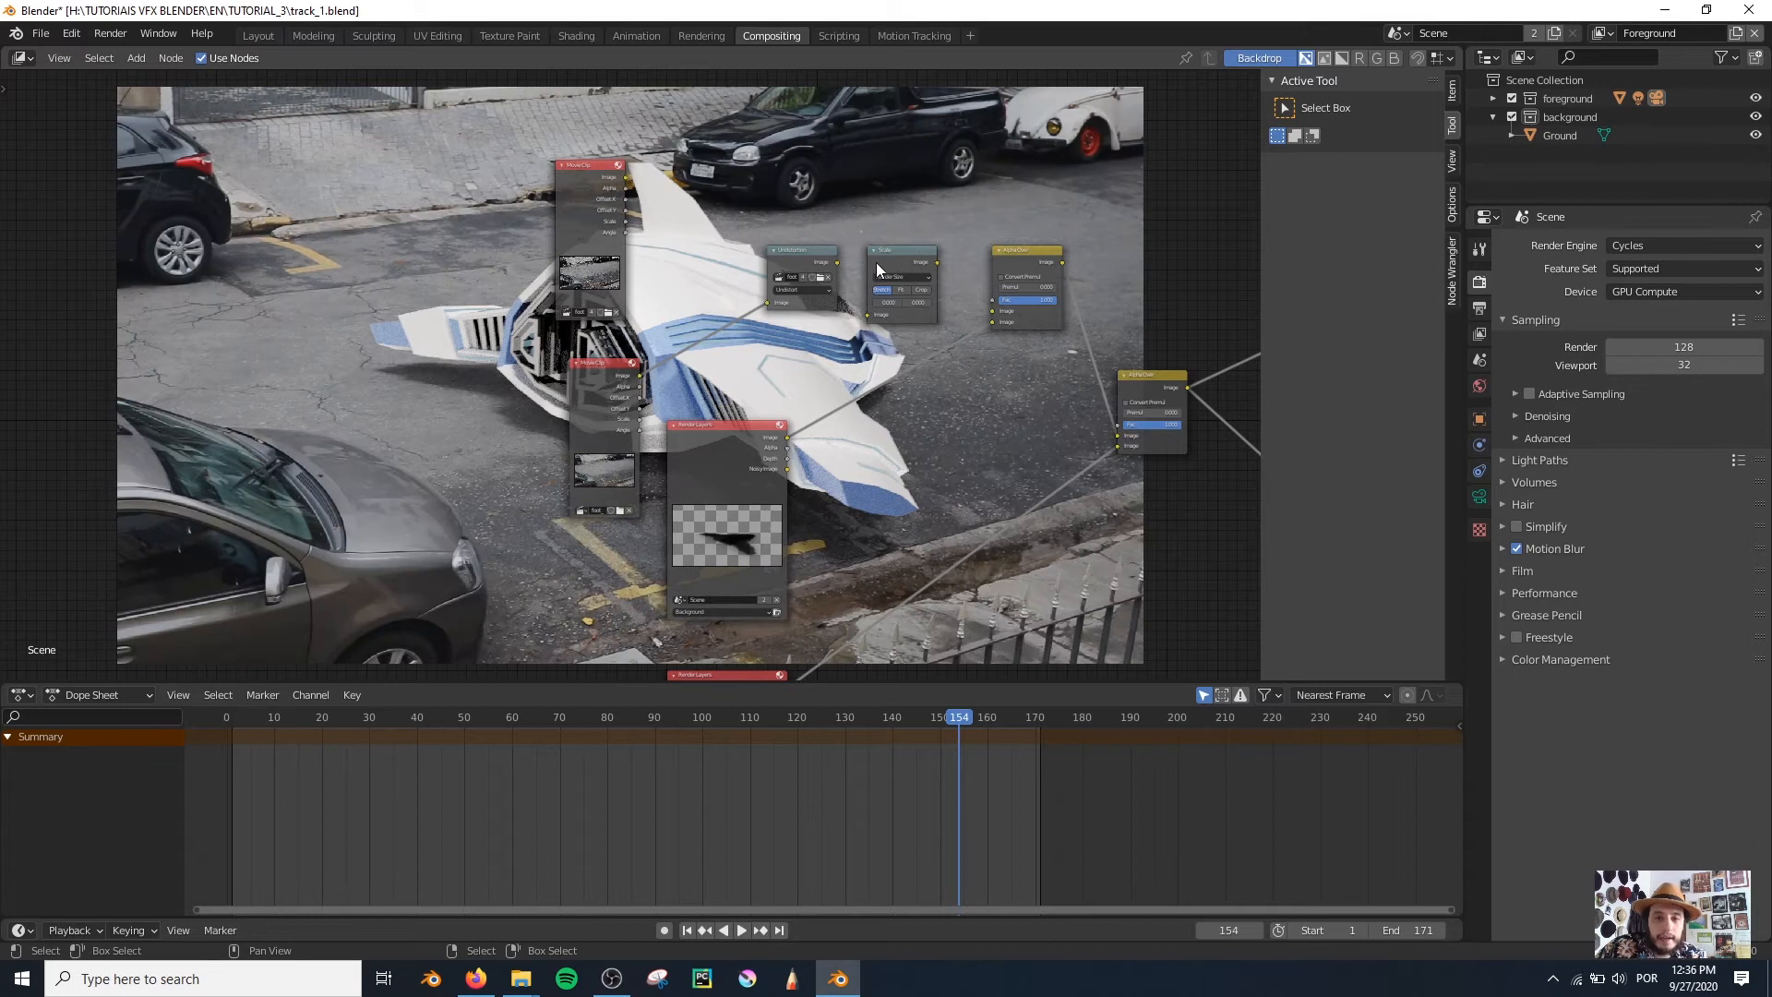
Step: Look over the node tree, and preview the sharp Movie Clip node's output followed by the Undistortion node's output
scroll(793, 323, down, 5)
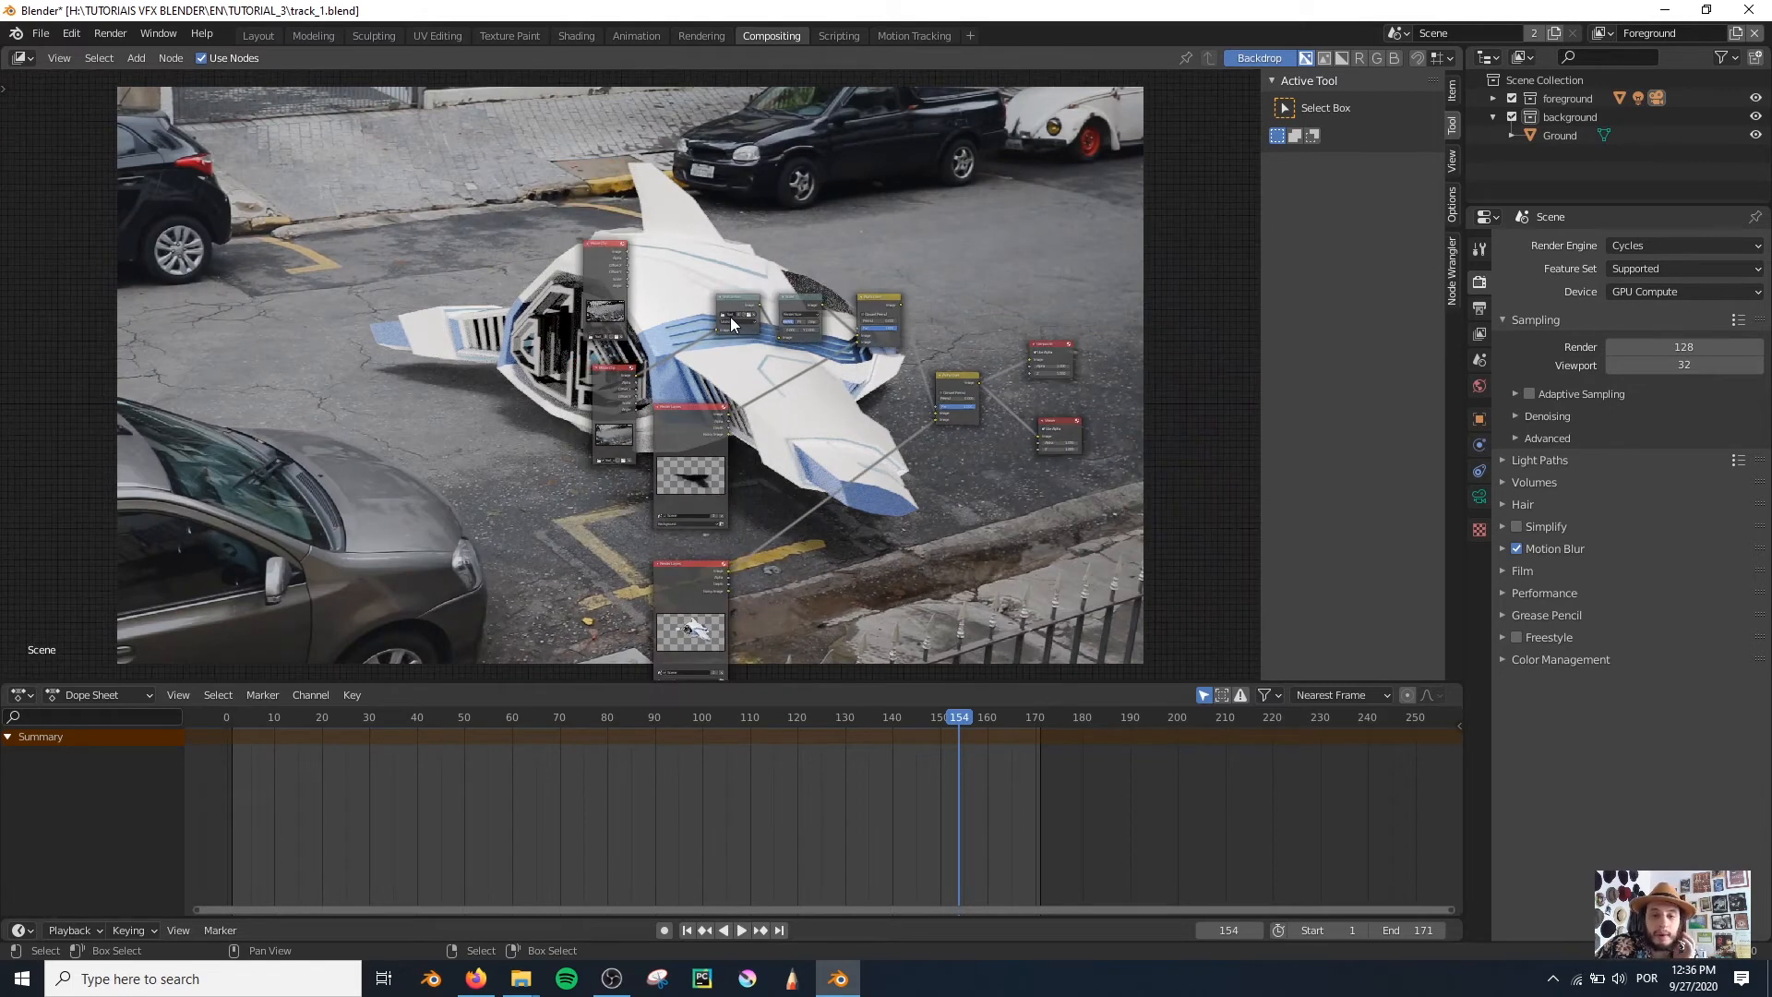
scroll(724, 334, down, 3)
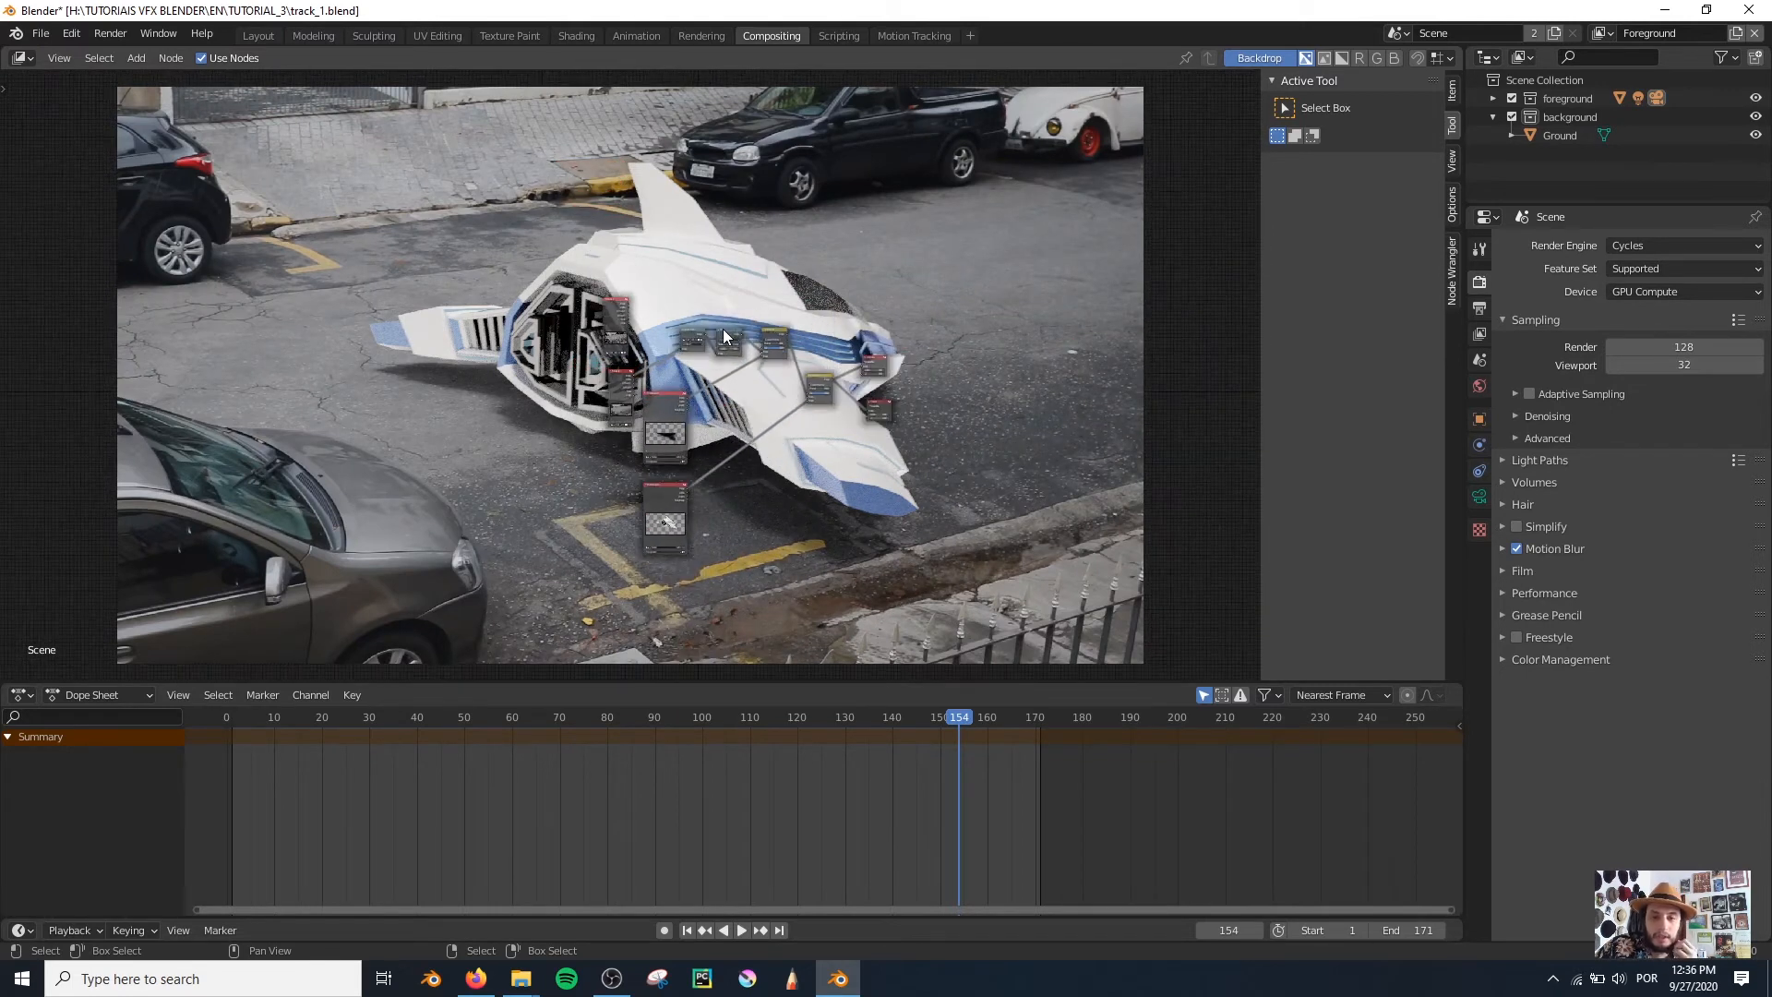
scroll(724, 329, up, 4)
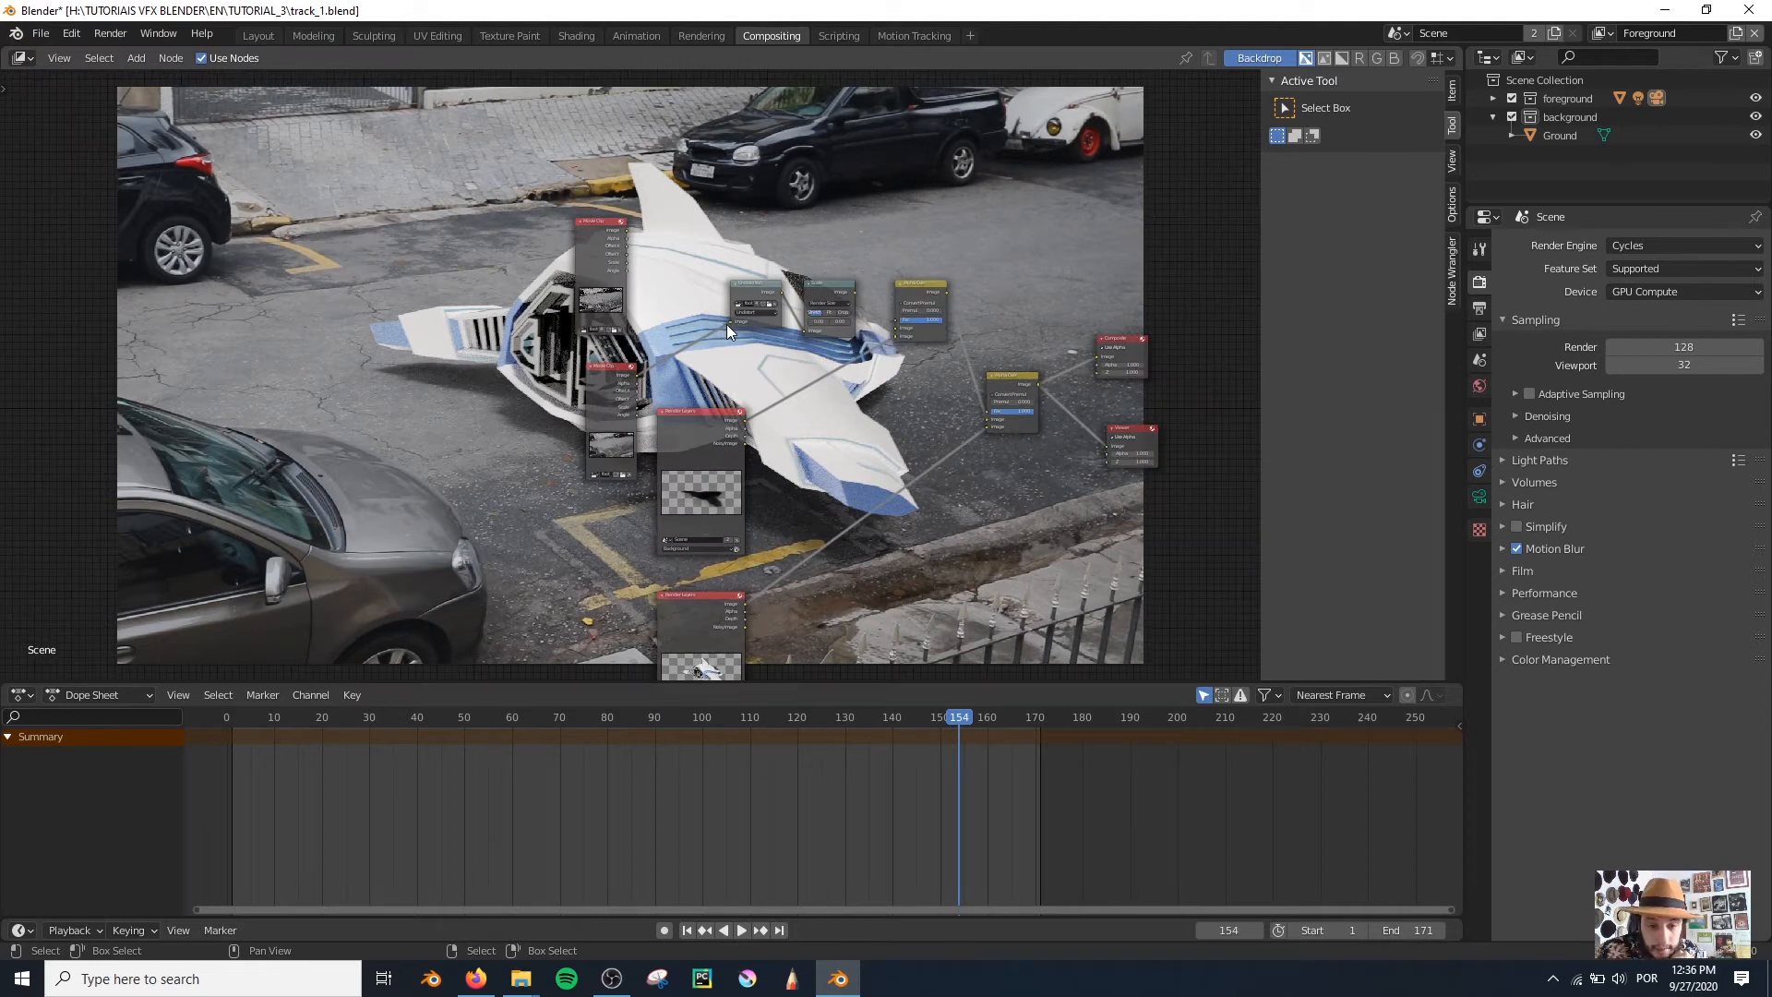
scroll(601, 414, up, 3)
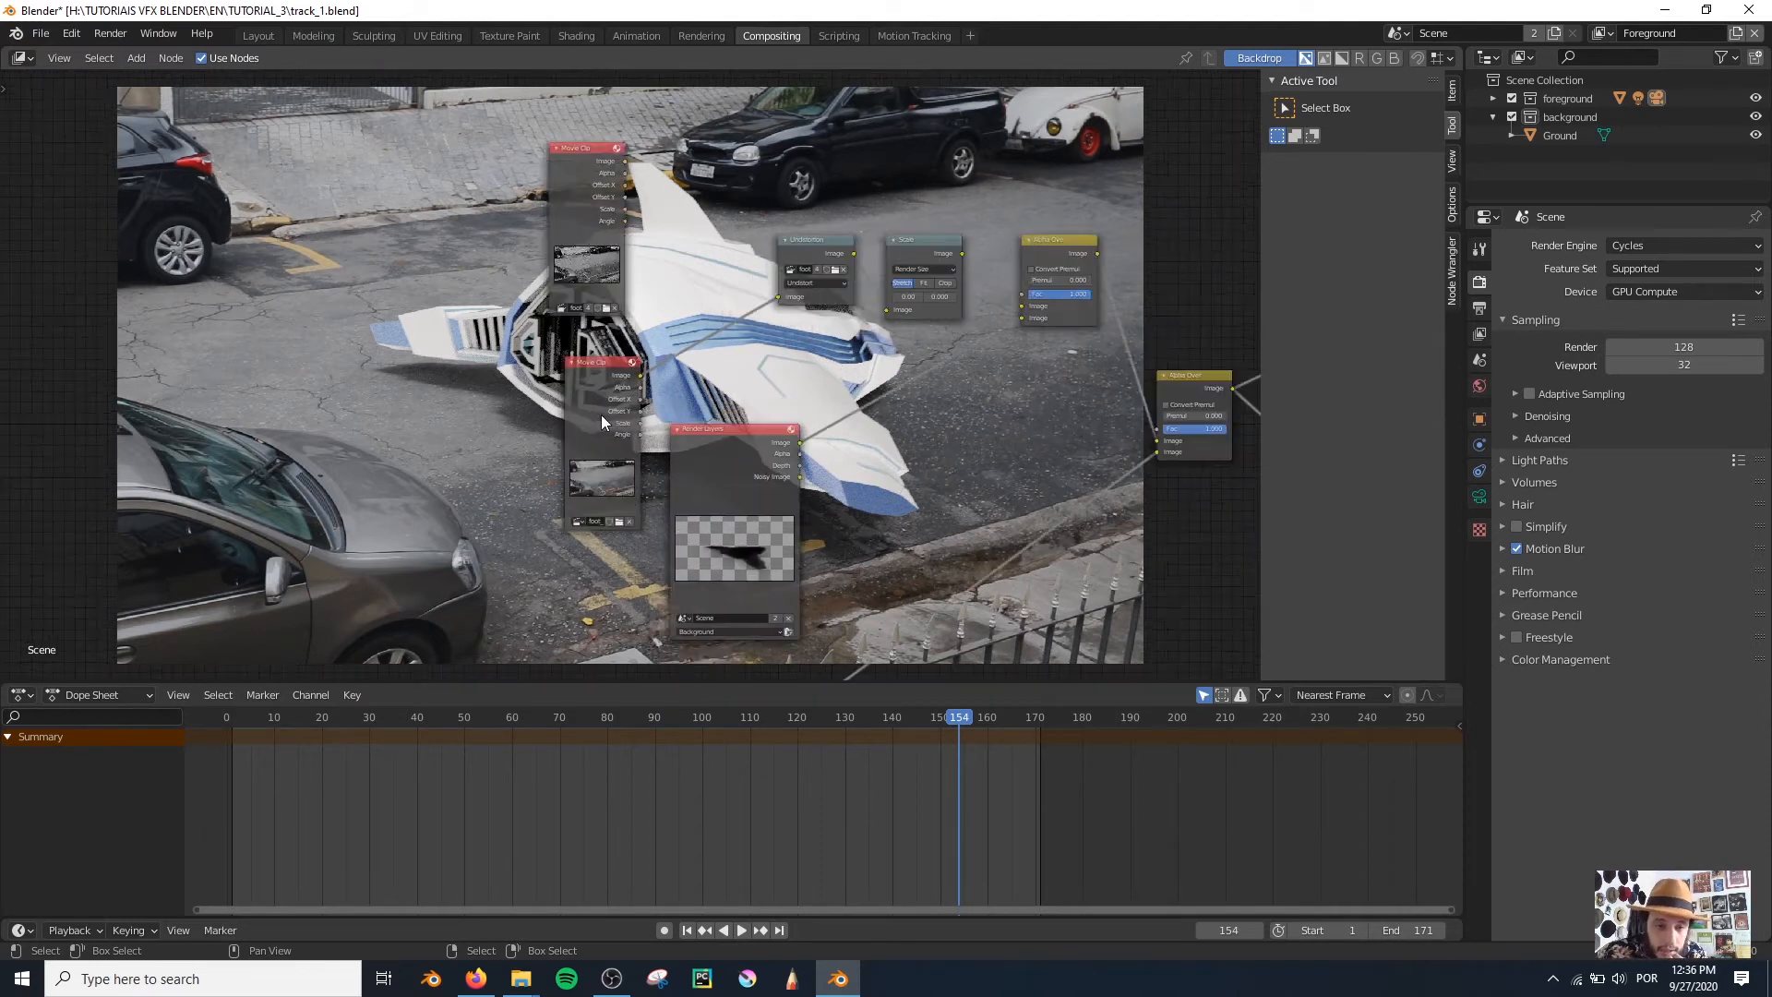
scroll(524, 236, up, 4)
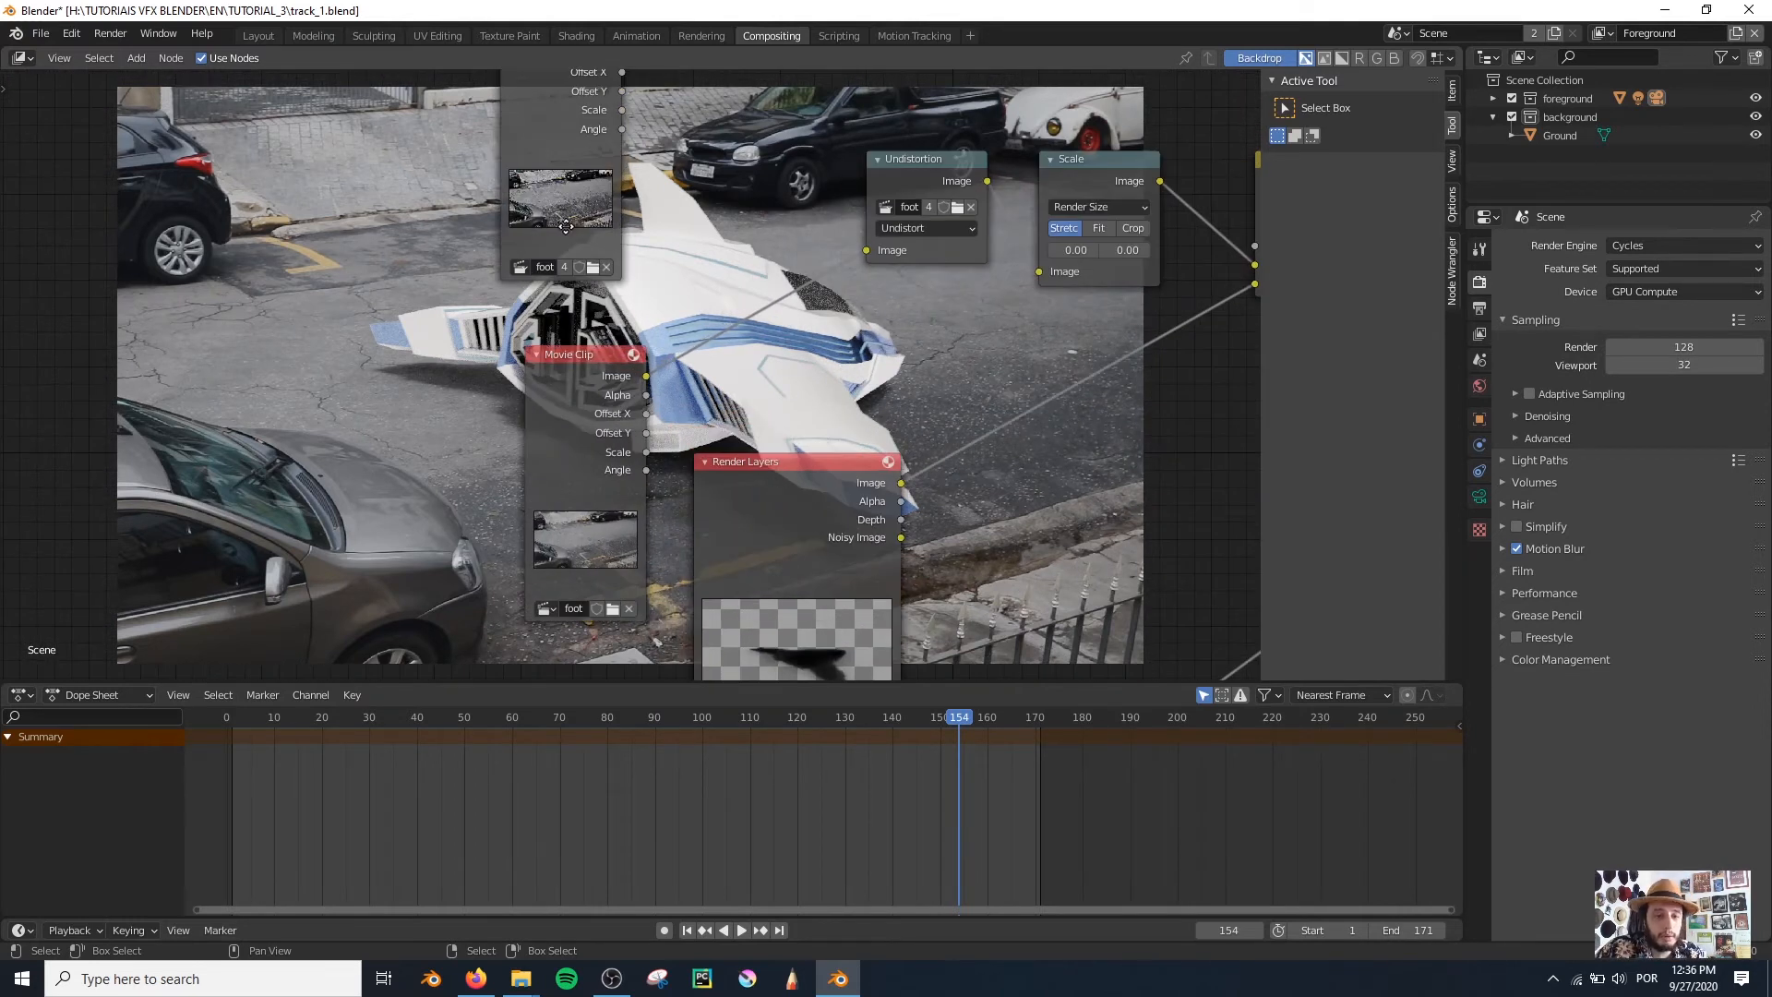
middle_drag(550, 180, 600, 306)
ctrl+shift+click(585, 213)
ctrl+shift+click(941, 294)
scroll(601, 186, down, 2)
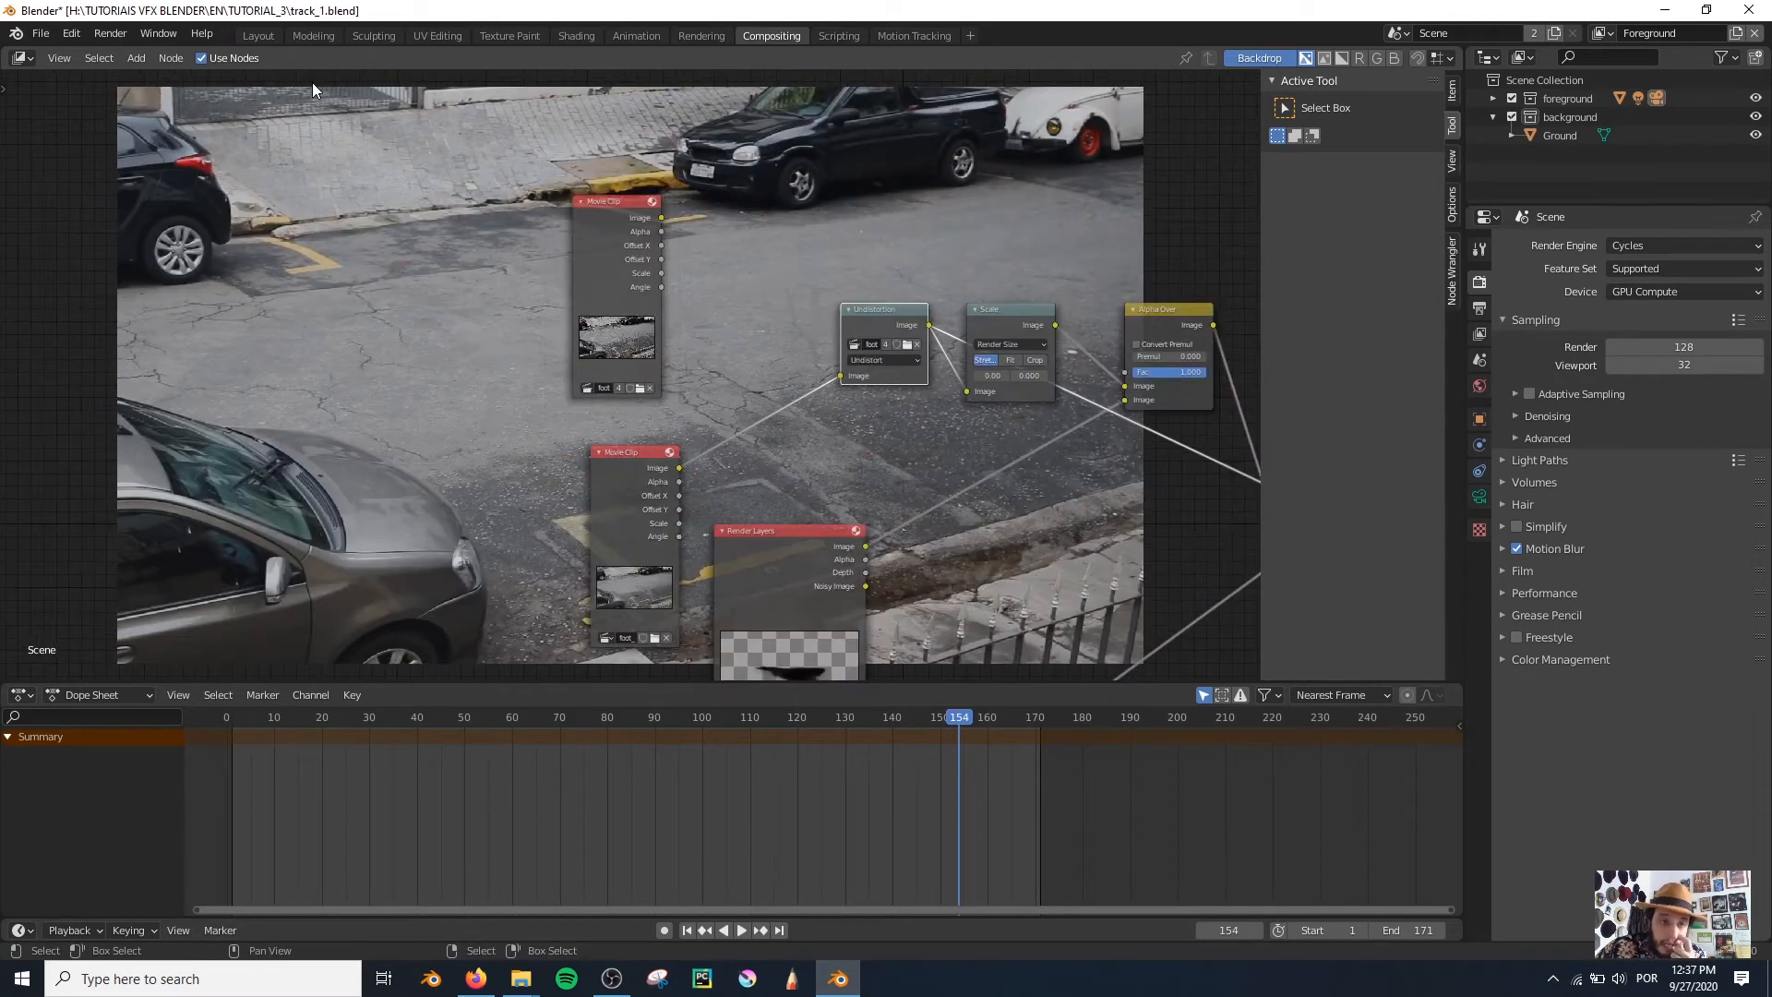
Step: Switch to the Layout workspace and set the camera's background clip to foot_unsharp_00086400.tif from the UNSHARP footage folder
click(260, 36)
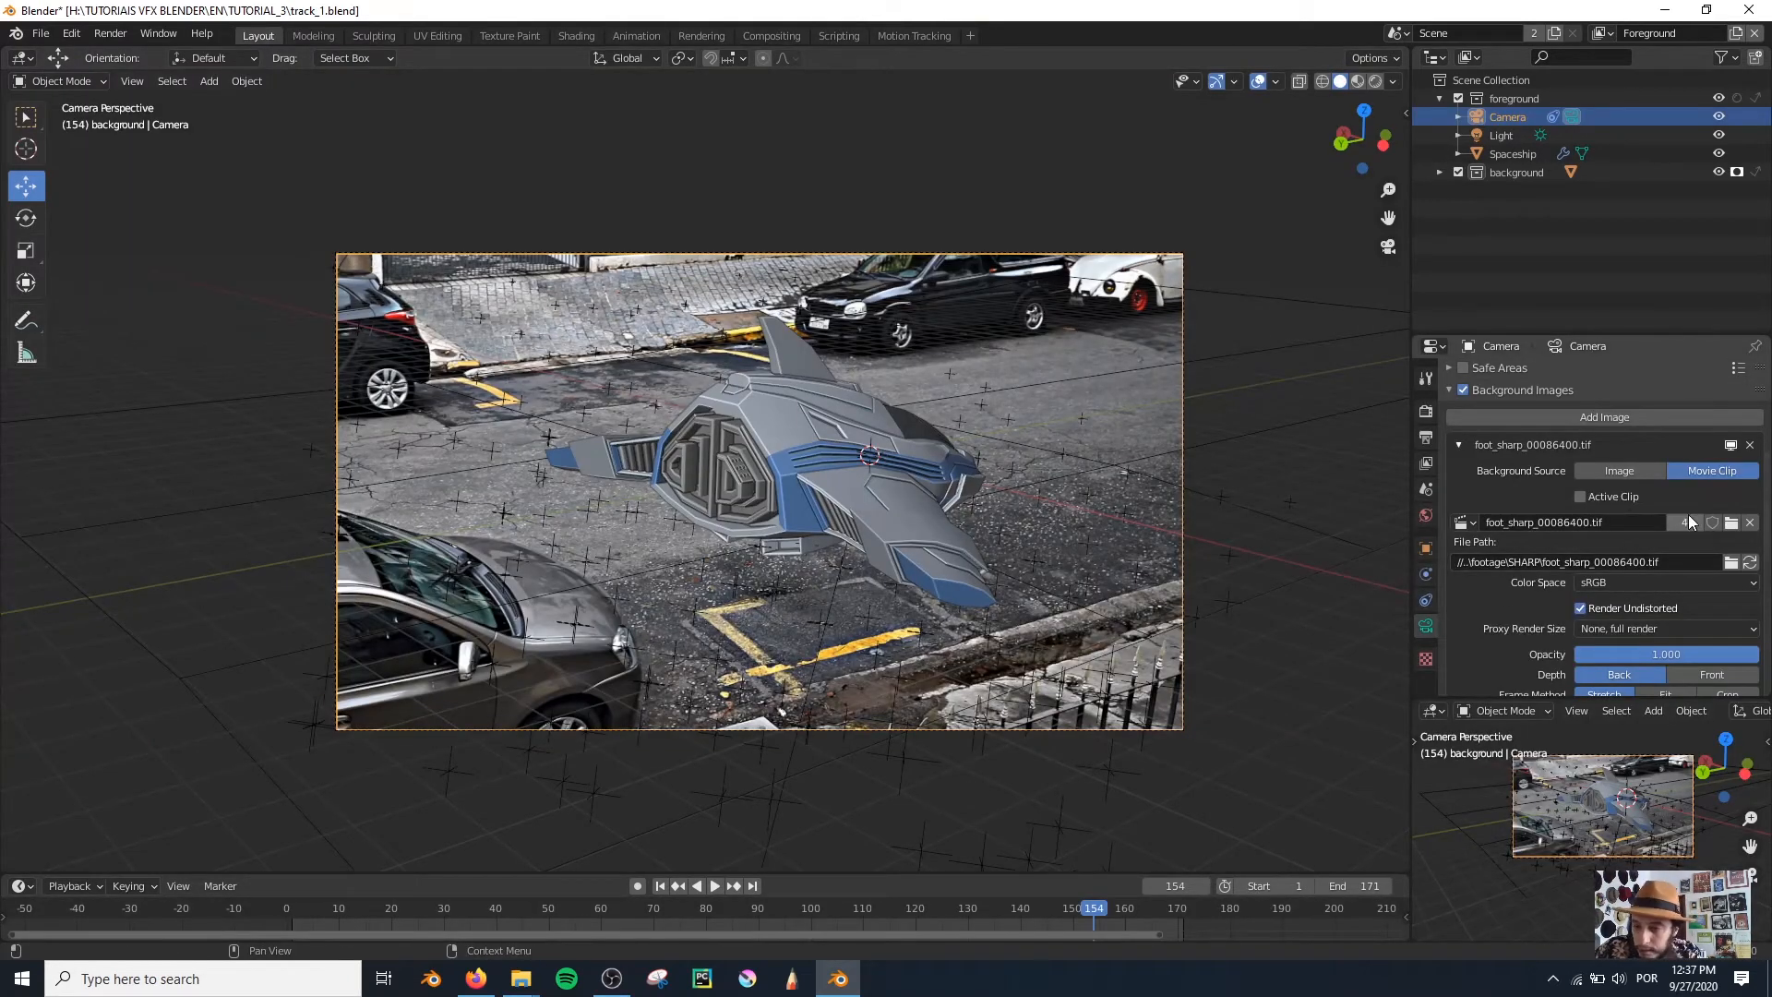
click(1731, 523)
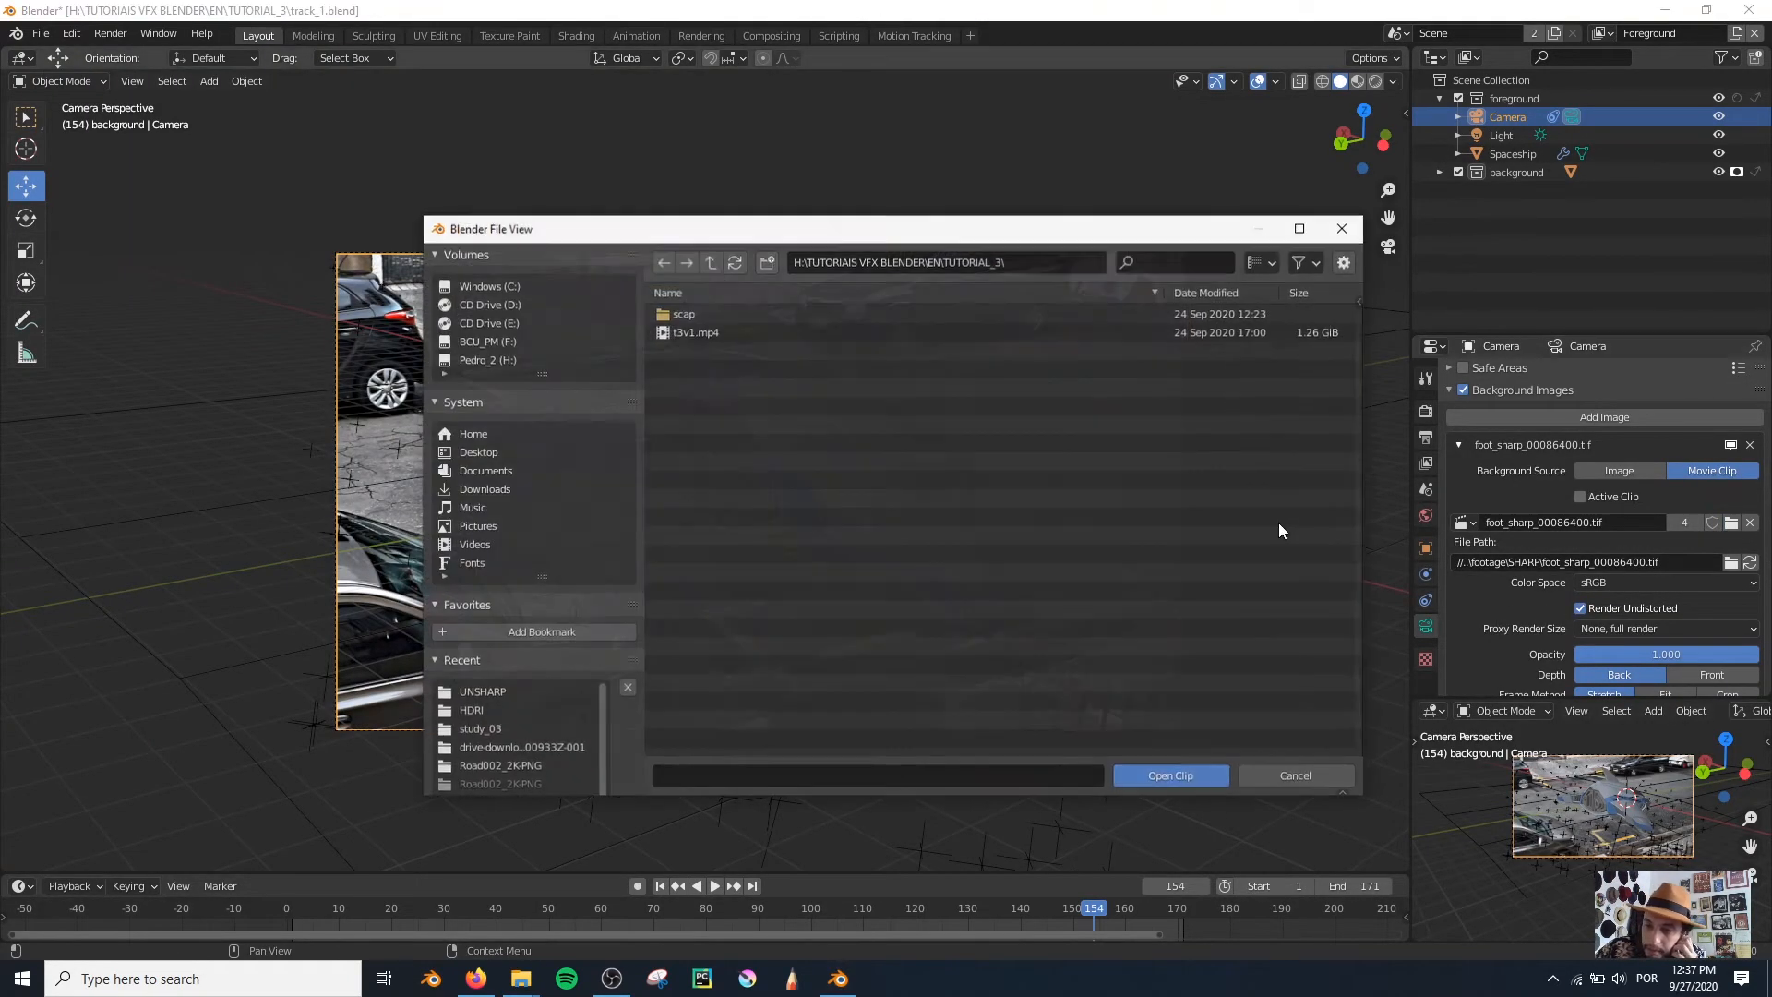
double_click(668, 349)
double_click(724, 329)
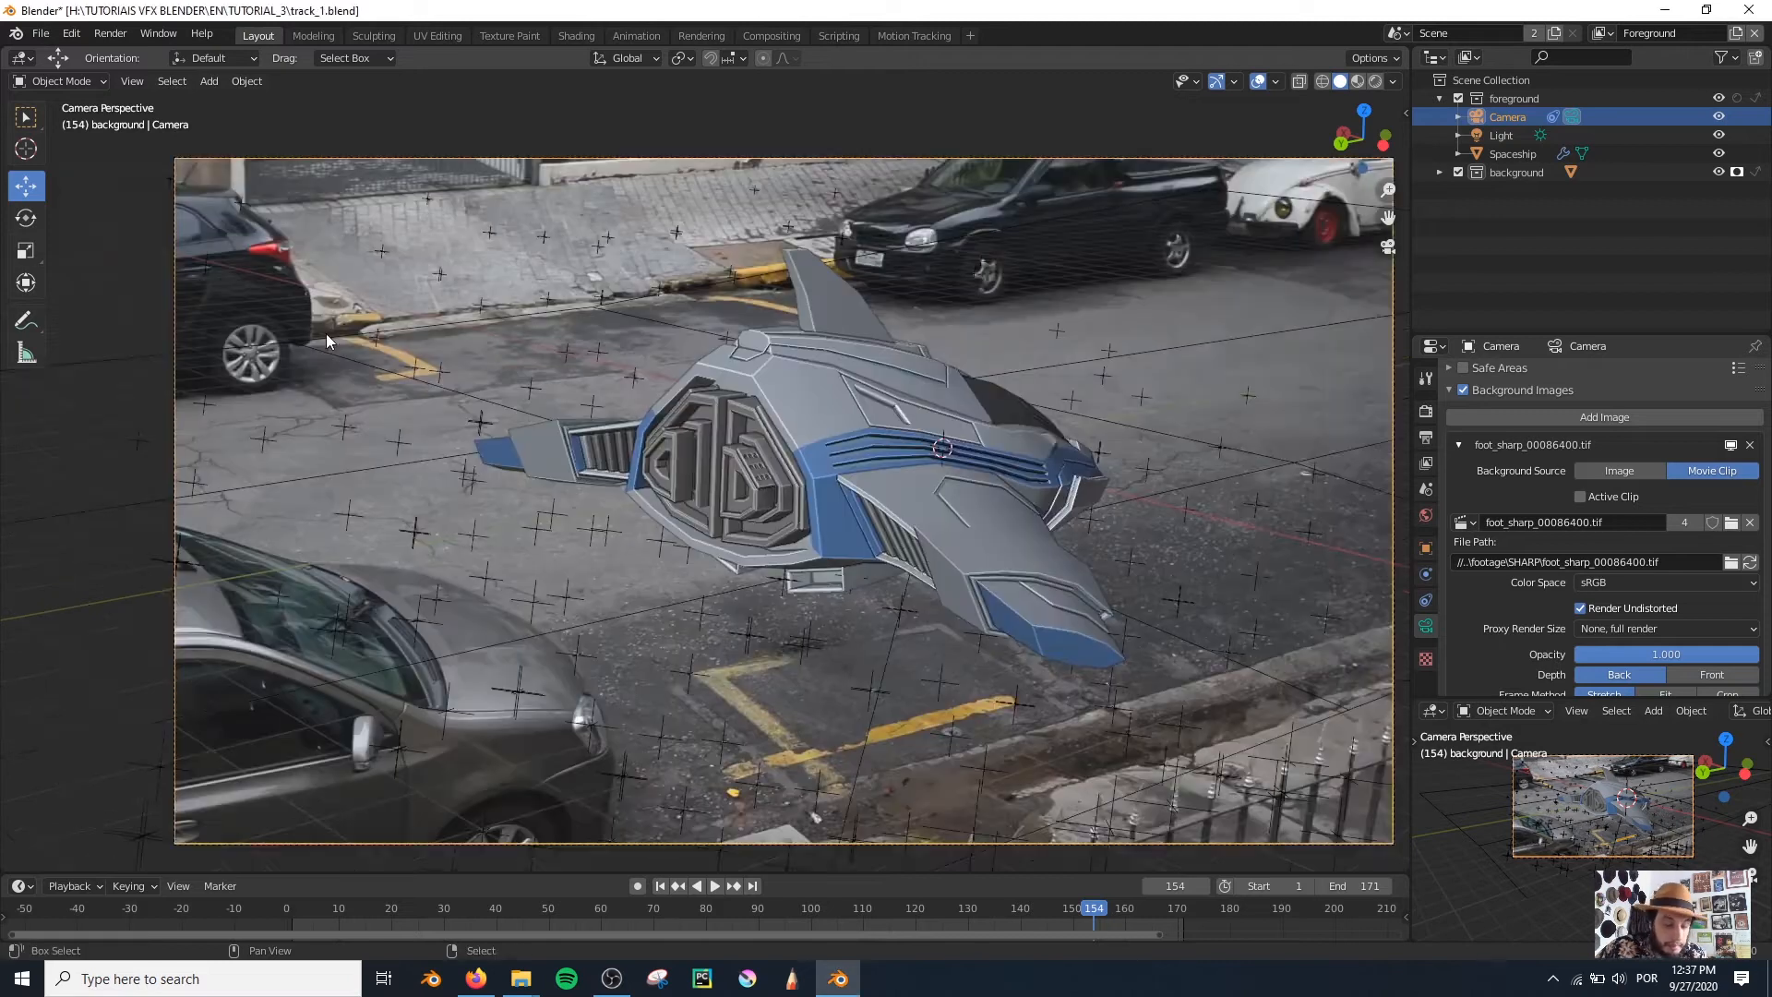
Step: Compare the foot_sharp and foot_unsharp background clips close up around the black car, ending on foot_unsharp_00086400.tif
shift+middle_drag(327, 334, 650, 548)
scroll(537, 485, up, 6)
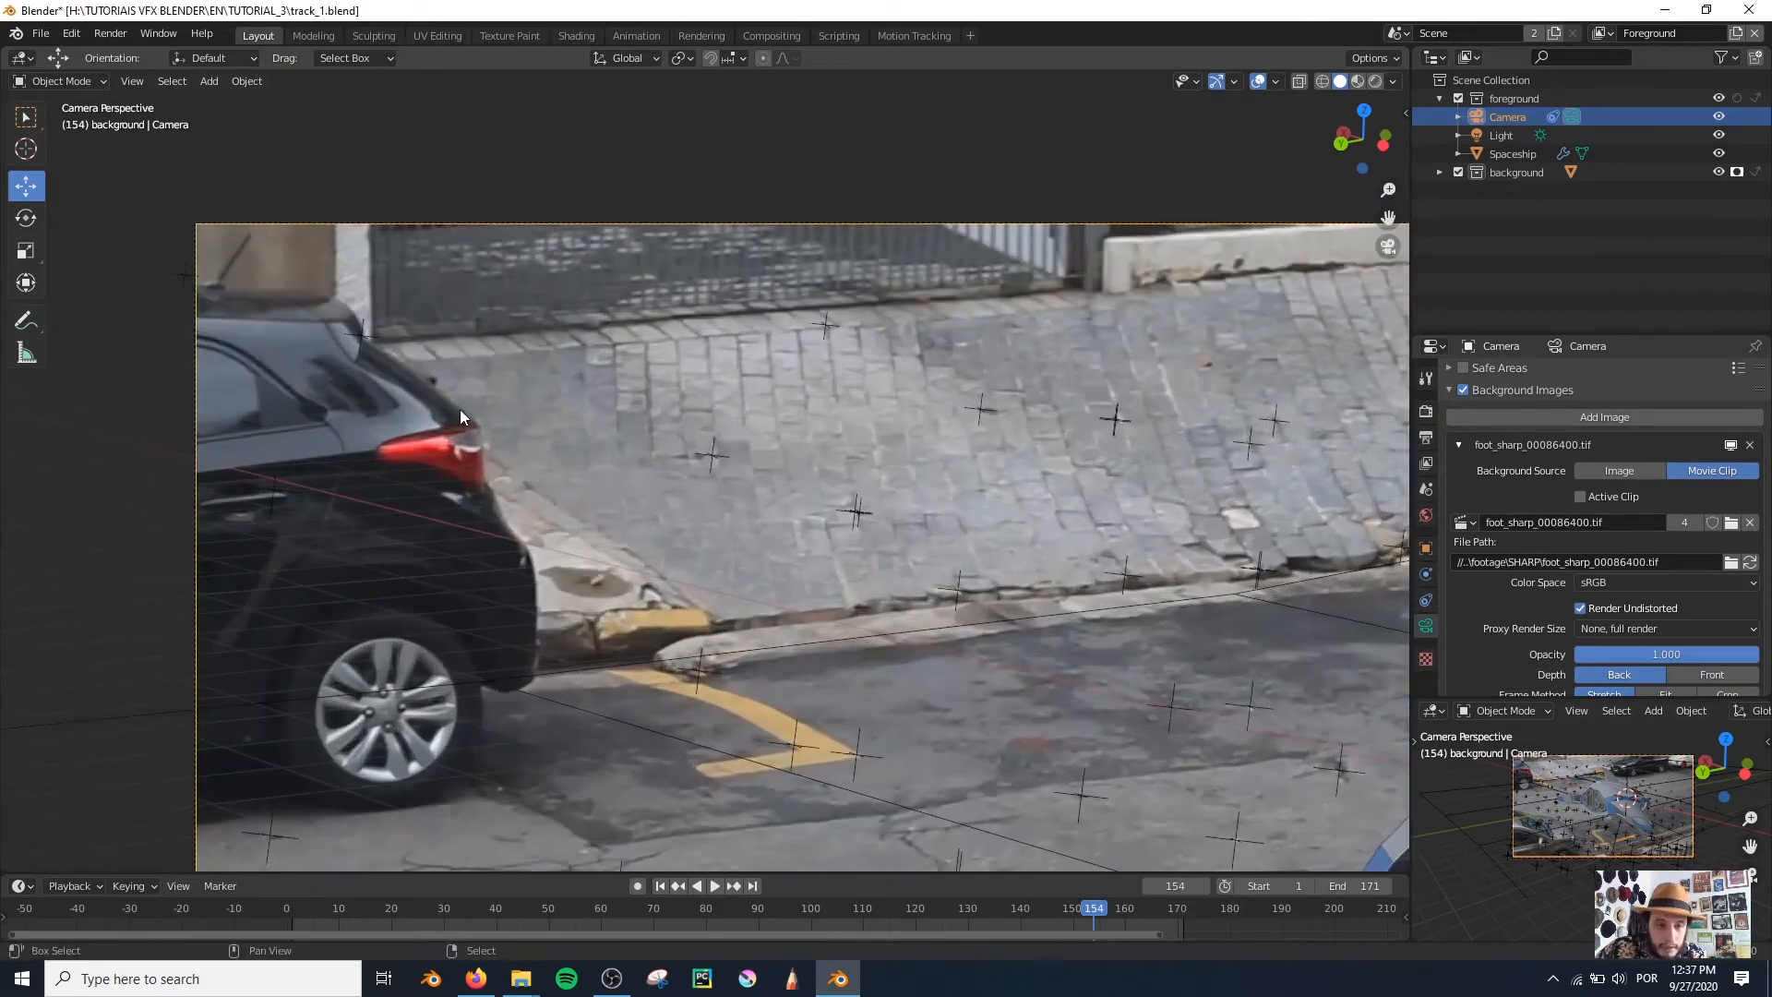
shift+middle_drag(460, 408, 608, 459)
scroll(607, 458, up, 2)
click(1463, 523)
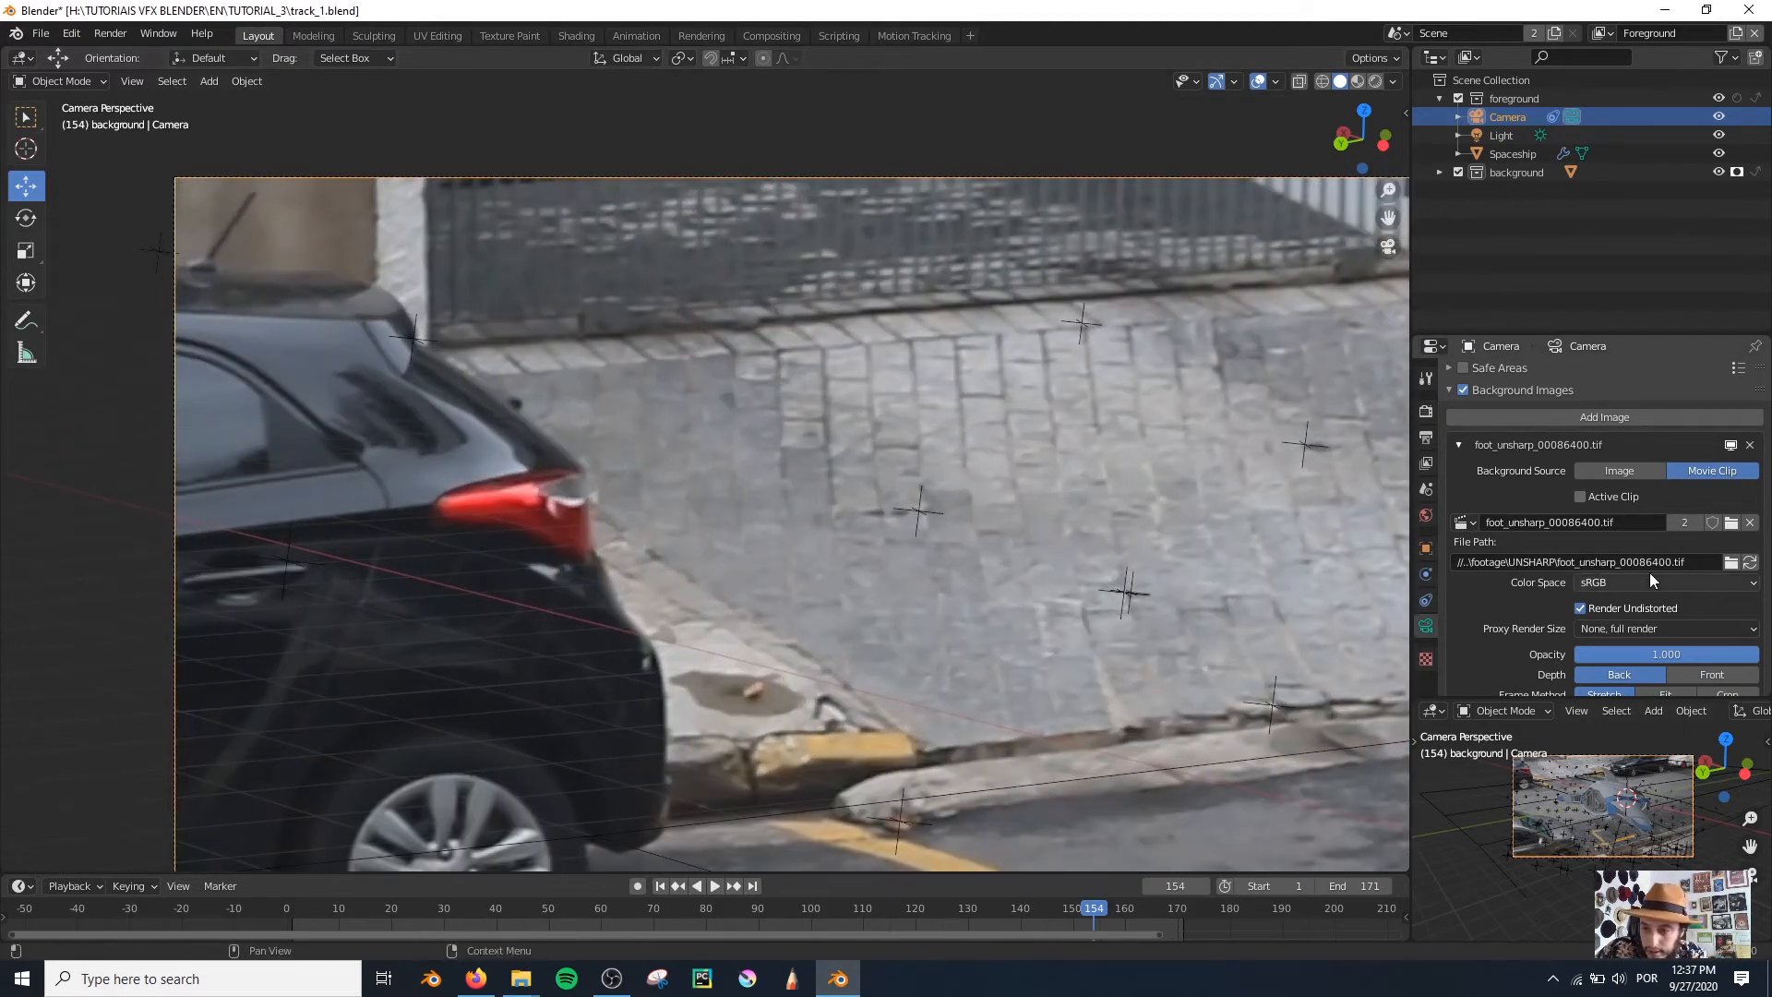
click(1491, 550)
click(1464, 523)
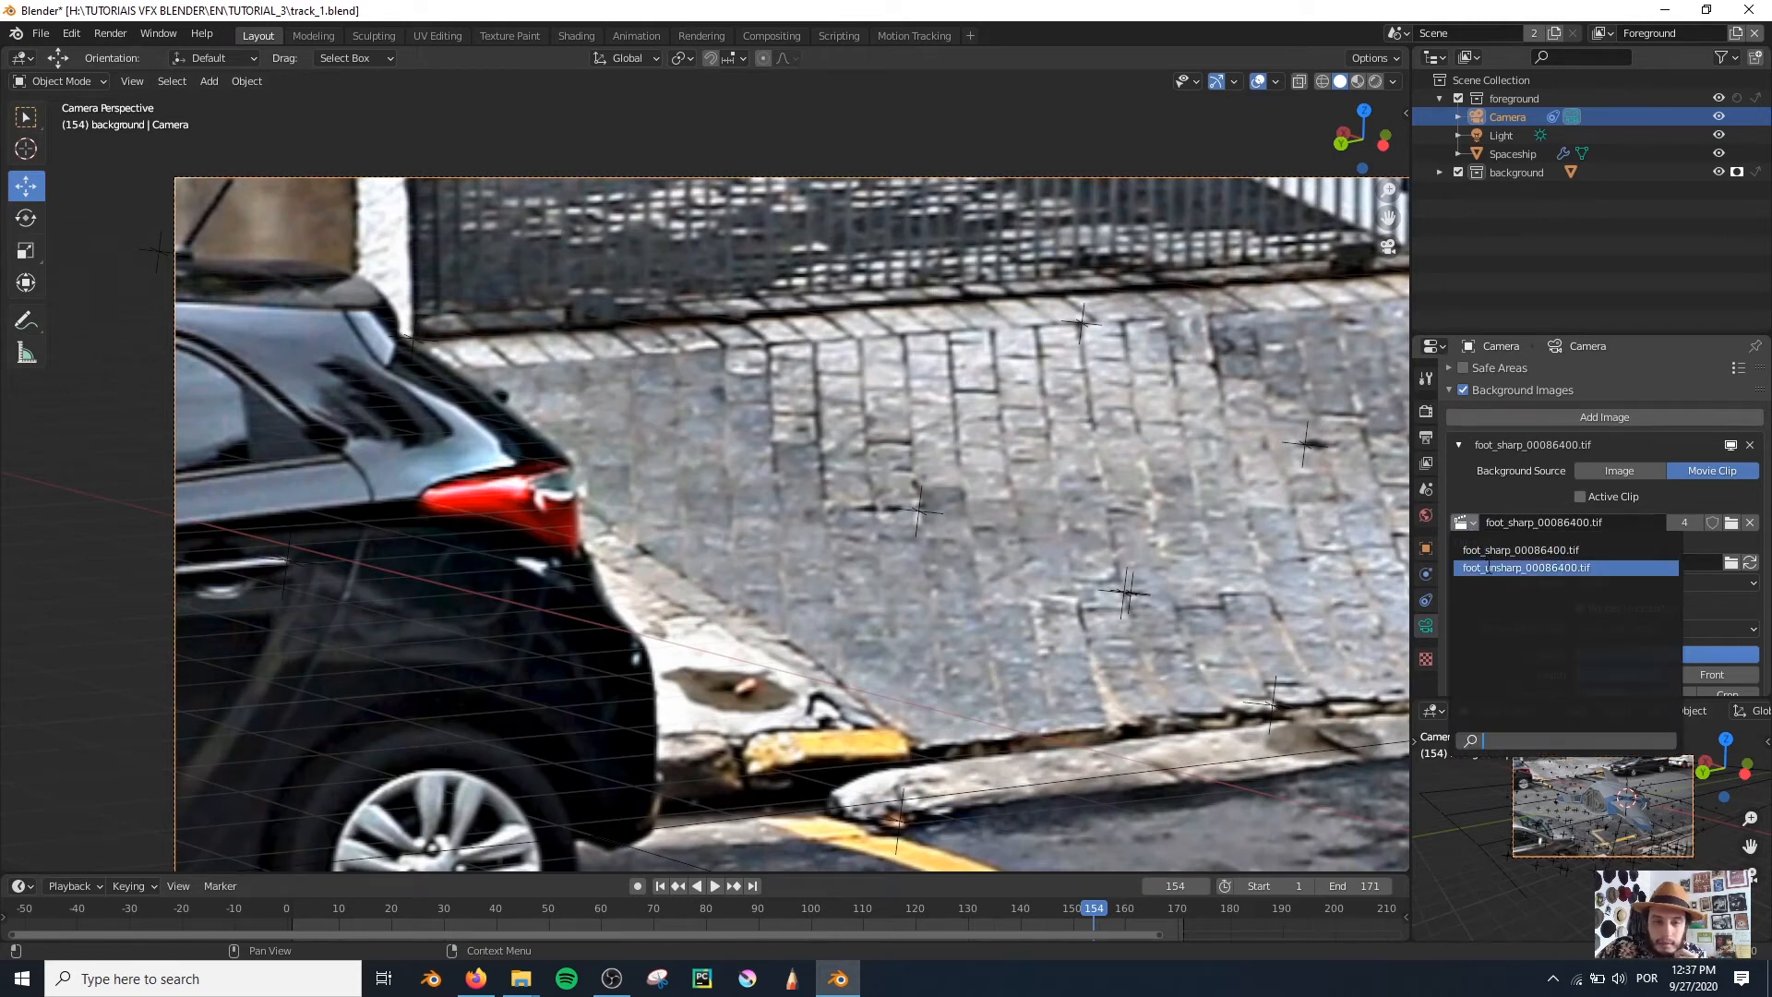
click(1488, 567)
click(1463, 523)
click(1478, 545)
click(1463, 523)
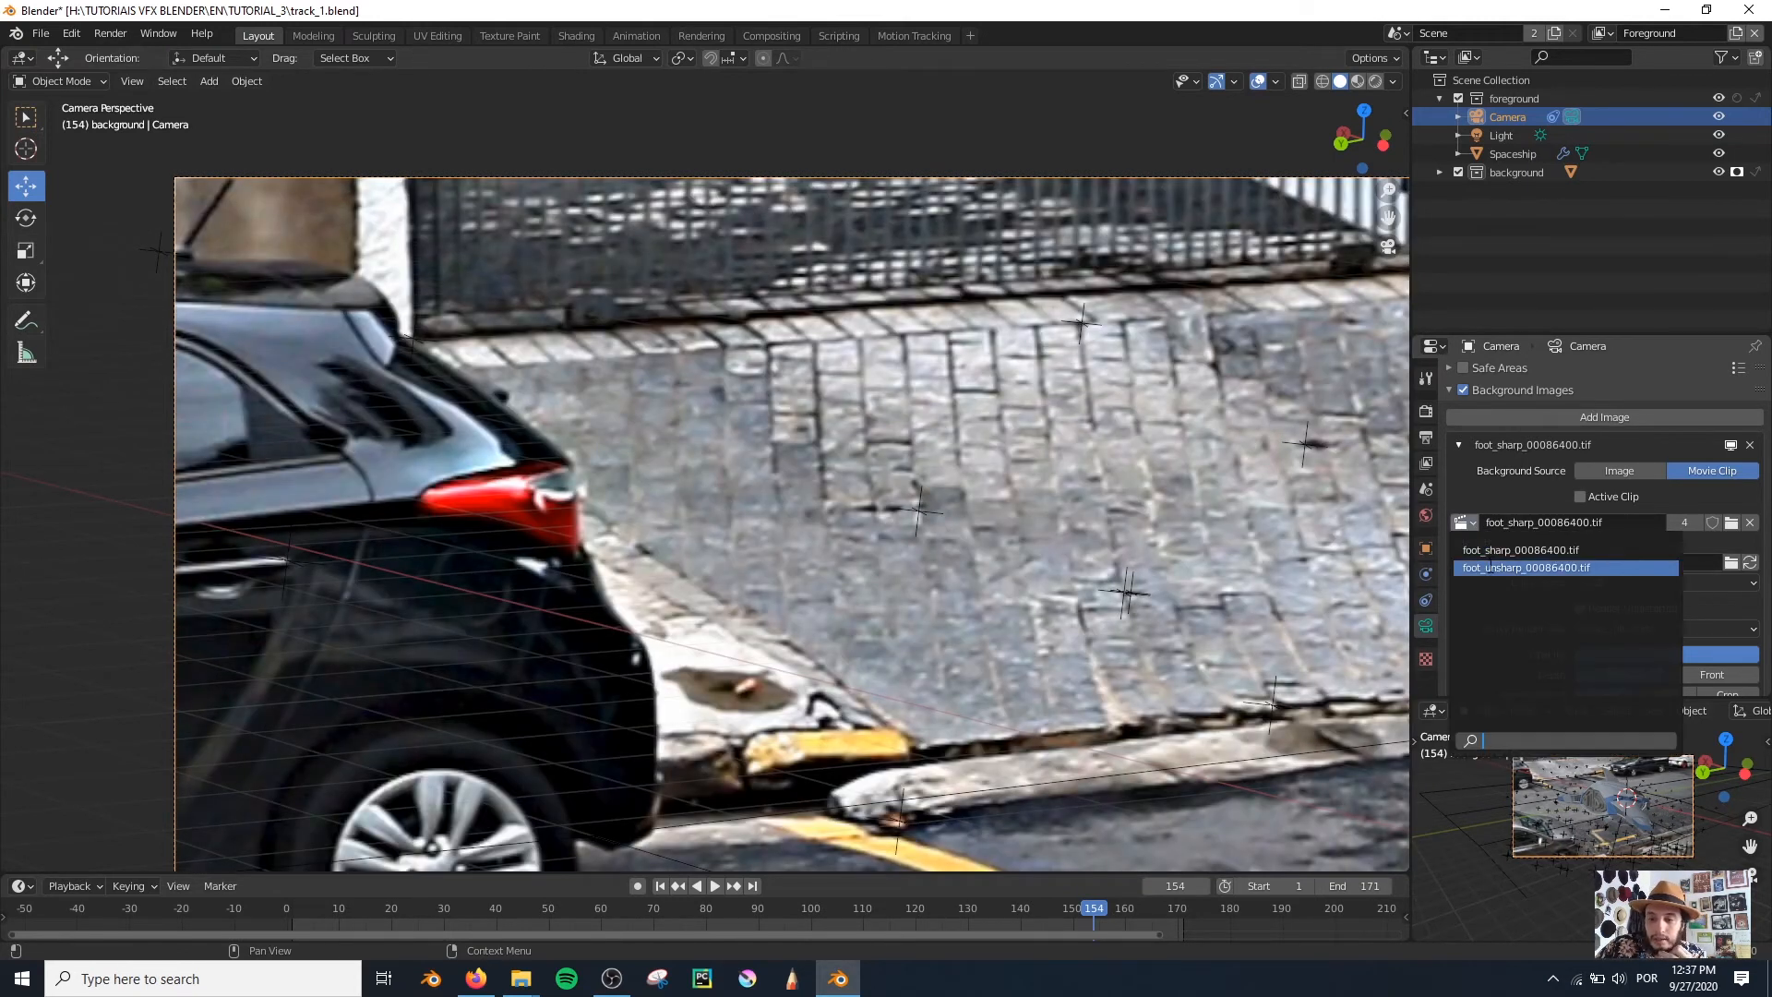
click(1488, 567)
Step: Compare the sharp and unsharp background clips across the whole camera frame, leaving foot_unsharp_00086400.tif selected
scroll(735, 497, down, 6)
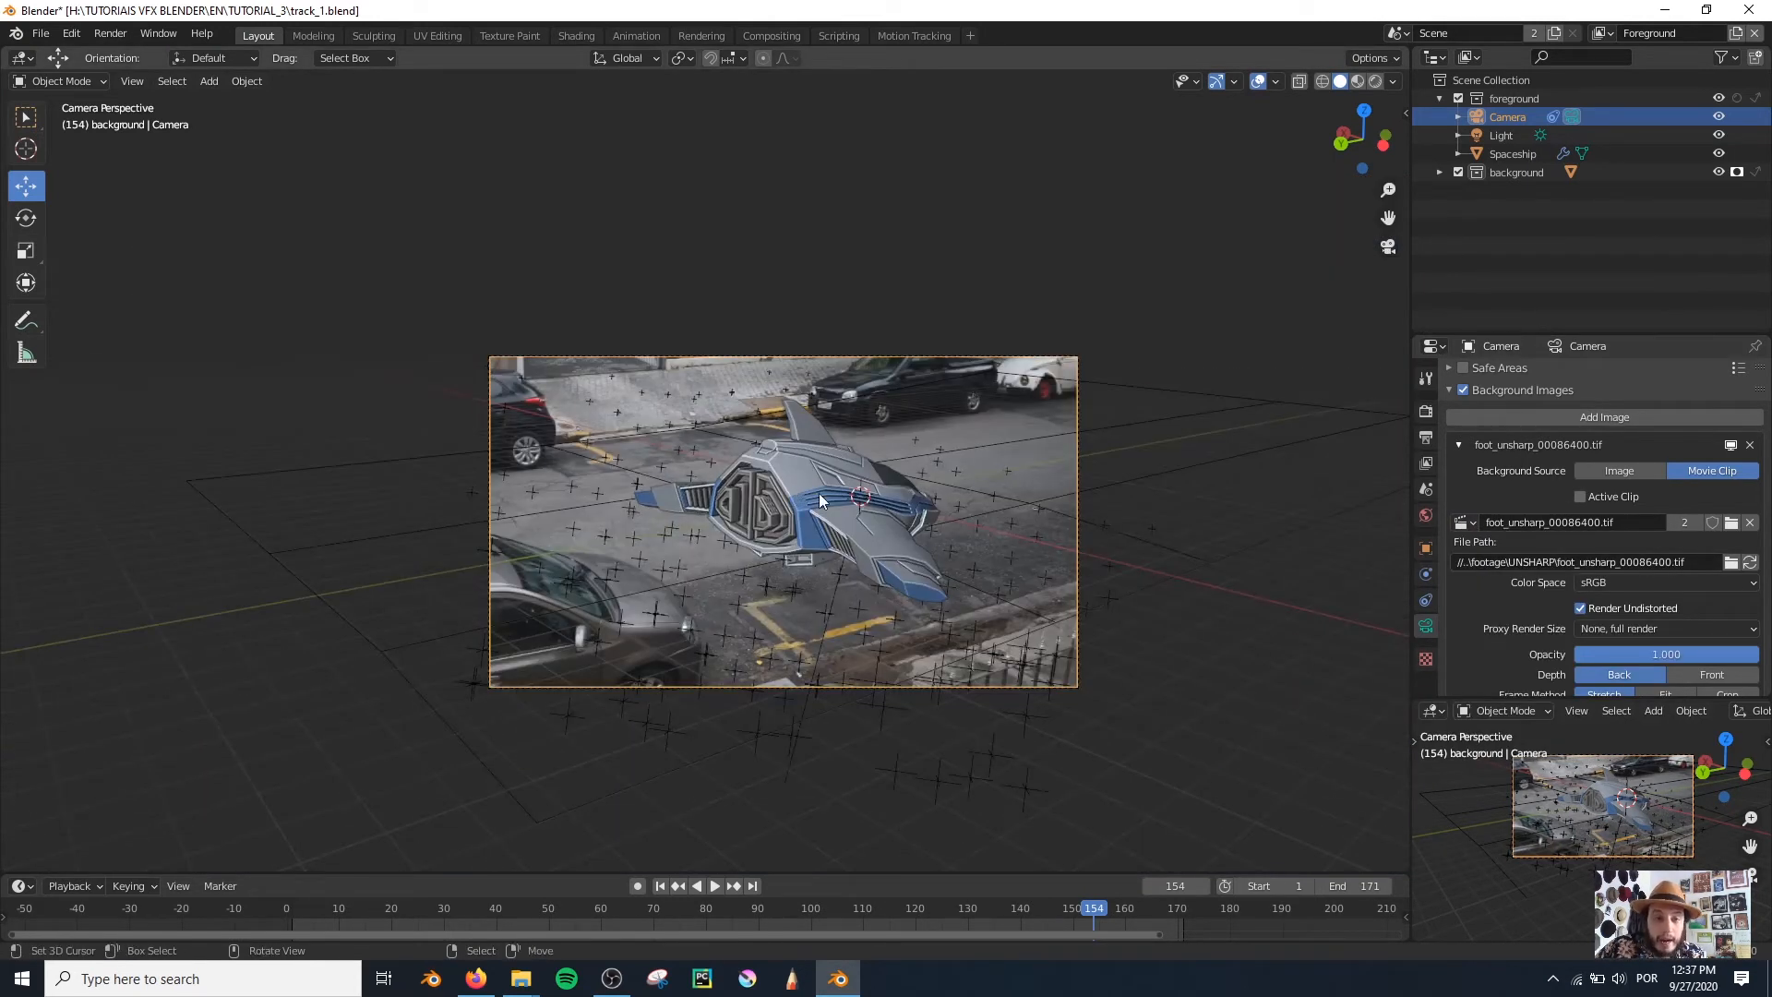
scroll(821, 501, up, 2)
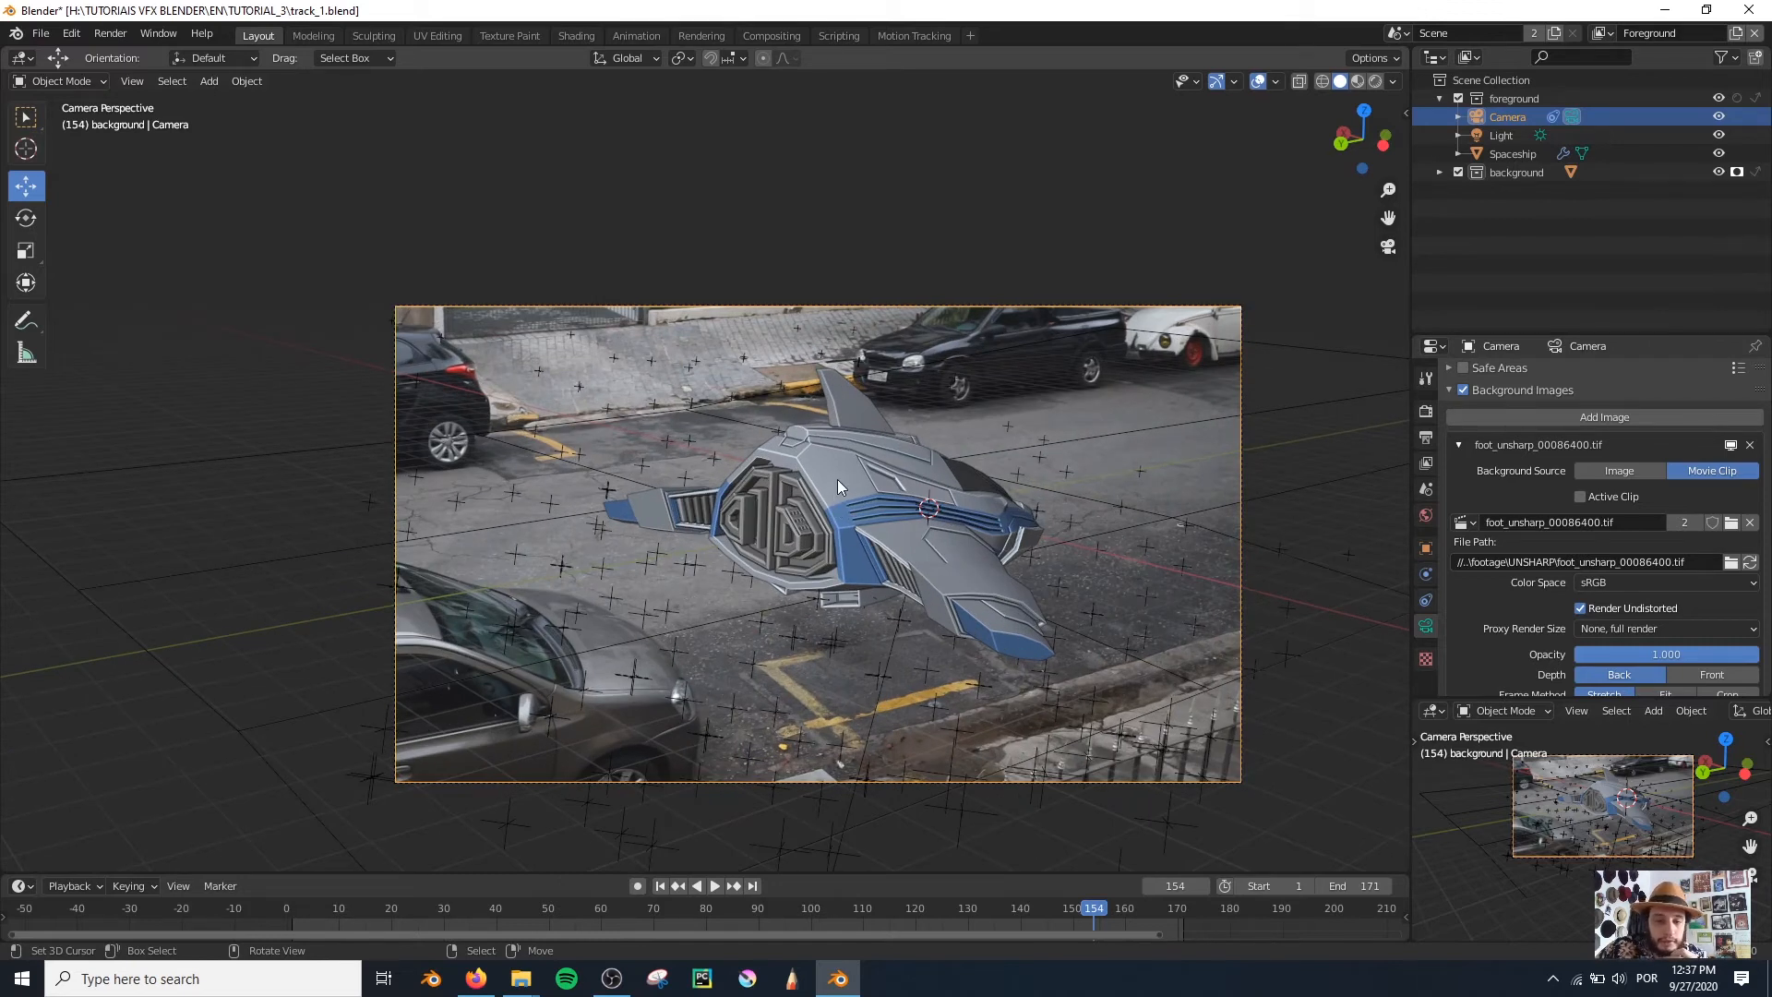
click(1463, 523)
click(1495, 545)
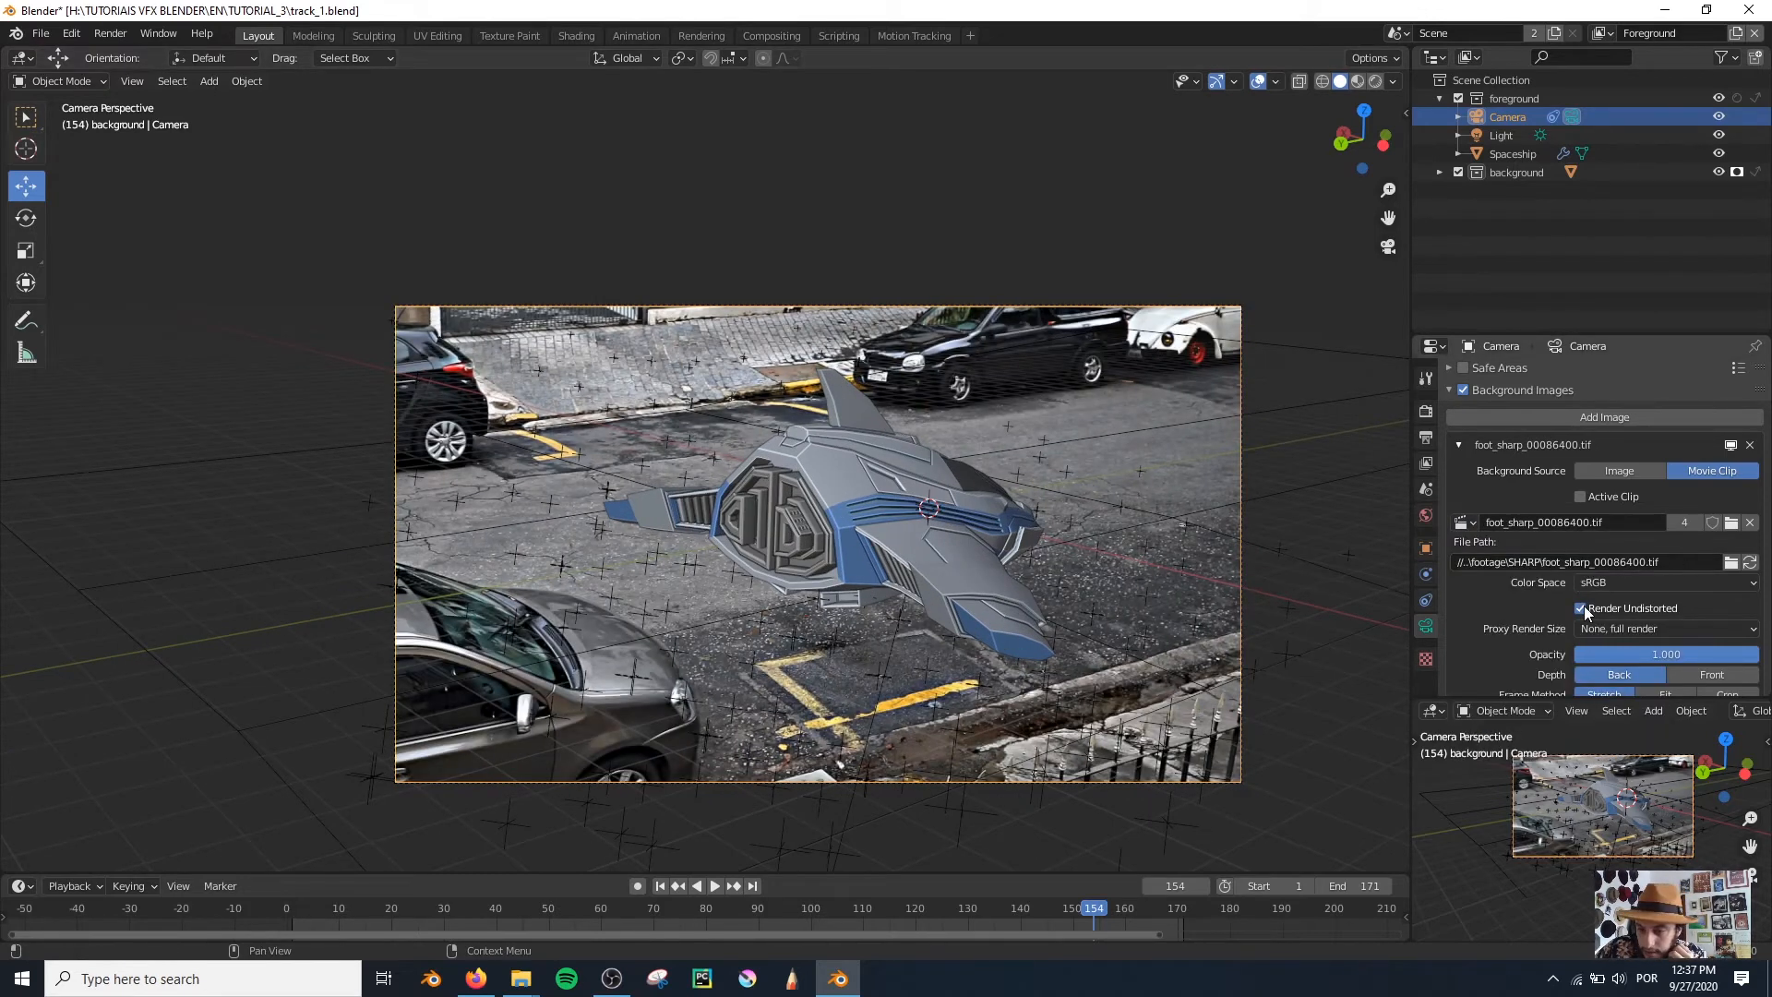
click(1463, 523)
click(1503, 570)
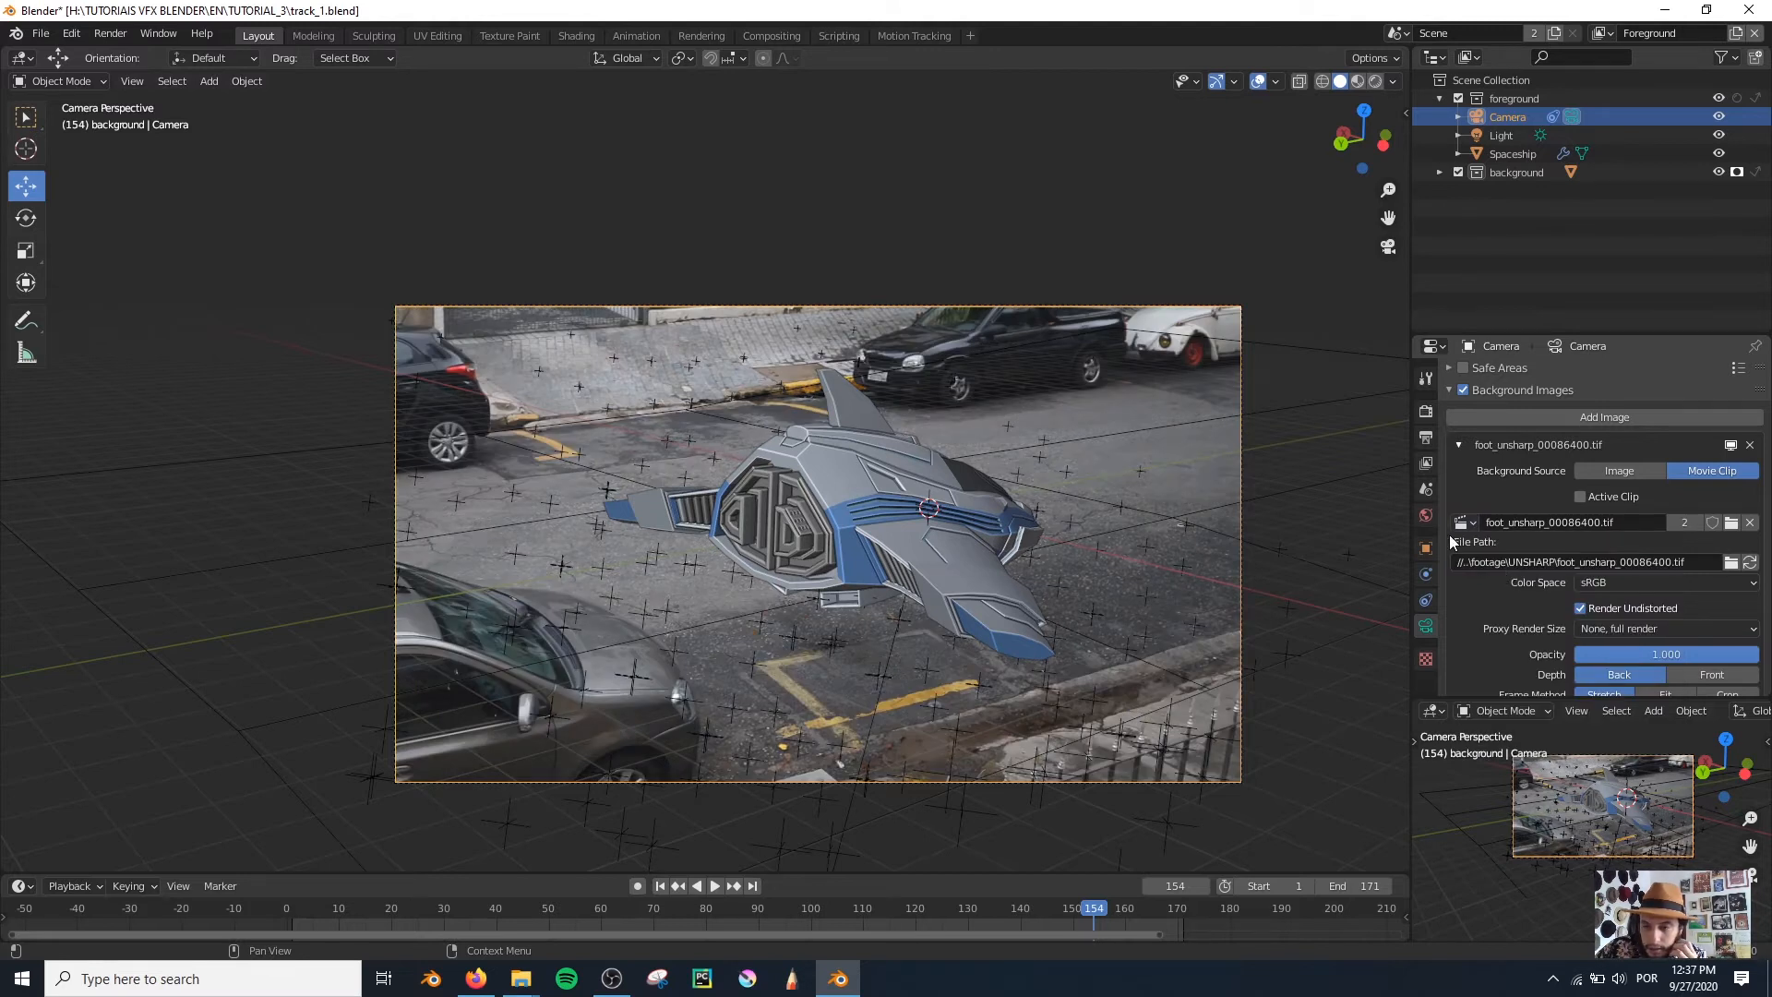
Step: Set the camera's background clip to foot_sharp_00086400.tif and compare the view with Render Undistorted on and off
click(1462, 523)
click(1495, 544)
click(1580, 608)
click(1579, 608)
click(1580, 608)
click(1580, 608)
click(1579, 608)
click(1580, 608)
Step: Check the foot_sharp clip once more and return the camera background to foot_unsharp_00086400.tif
click(1463, 523)
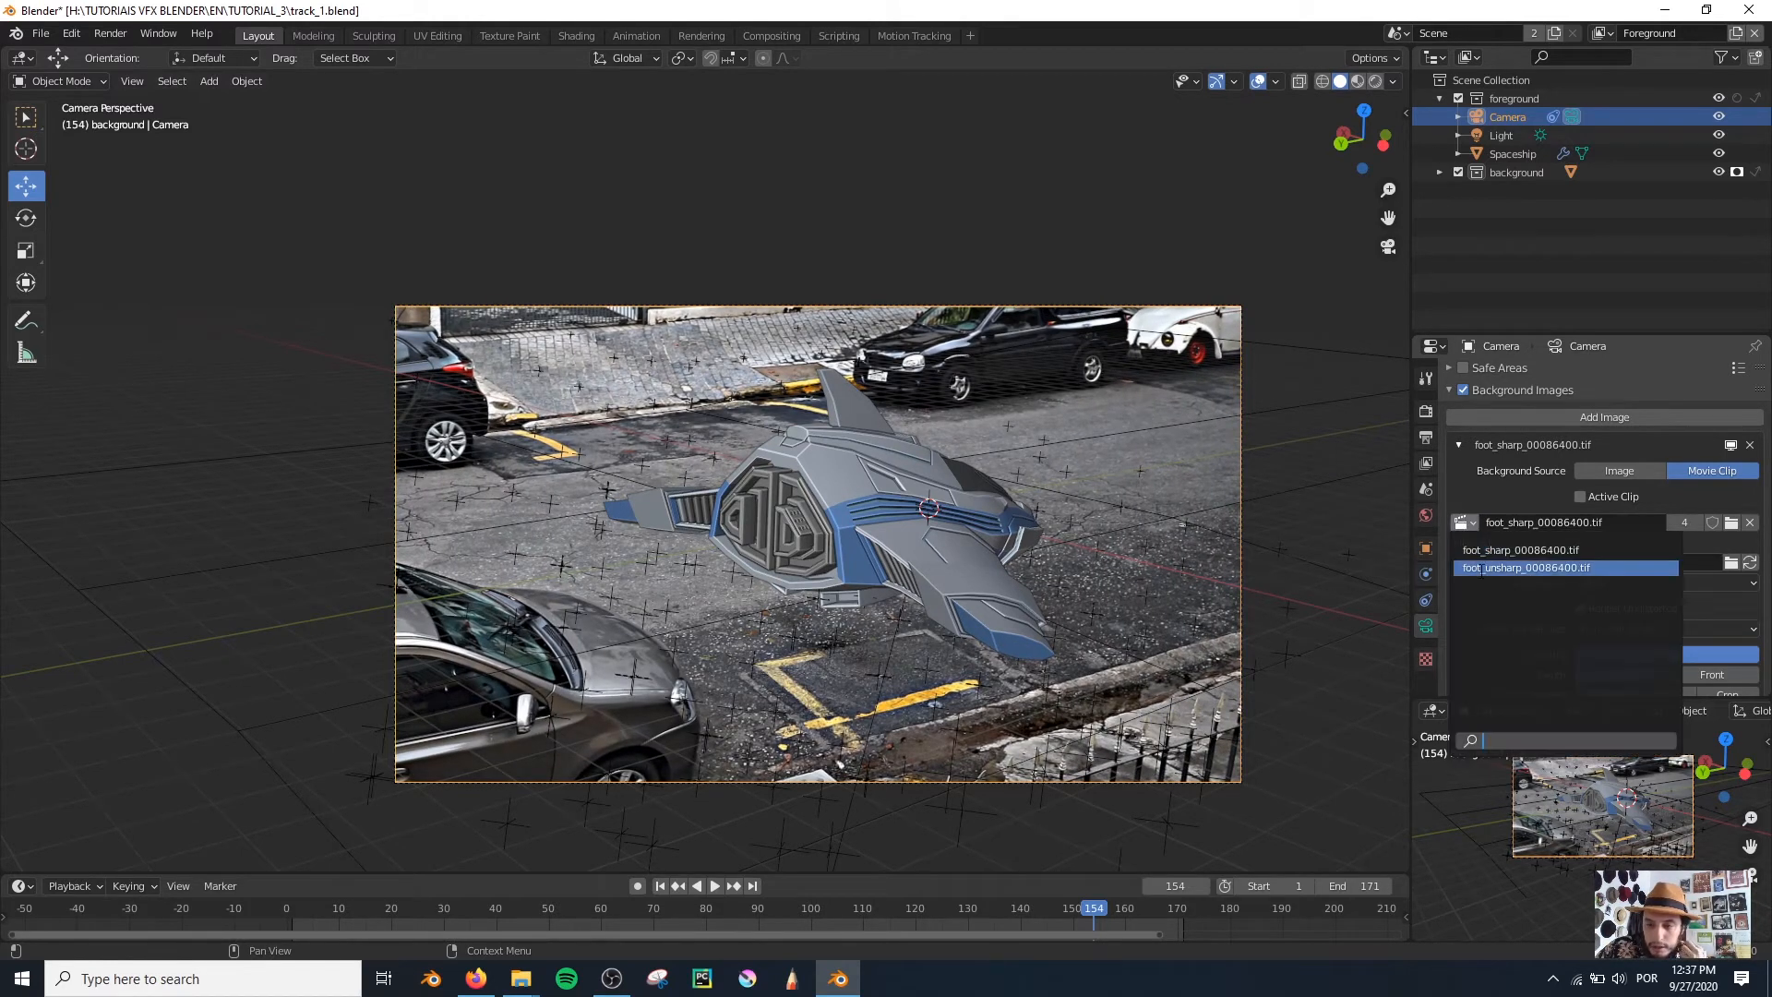
click(1477, 546)
click(1463, 523)
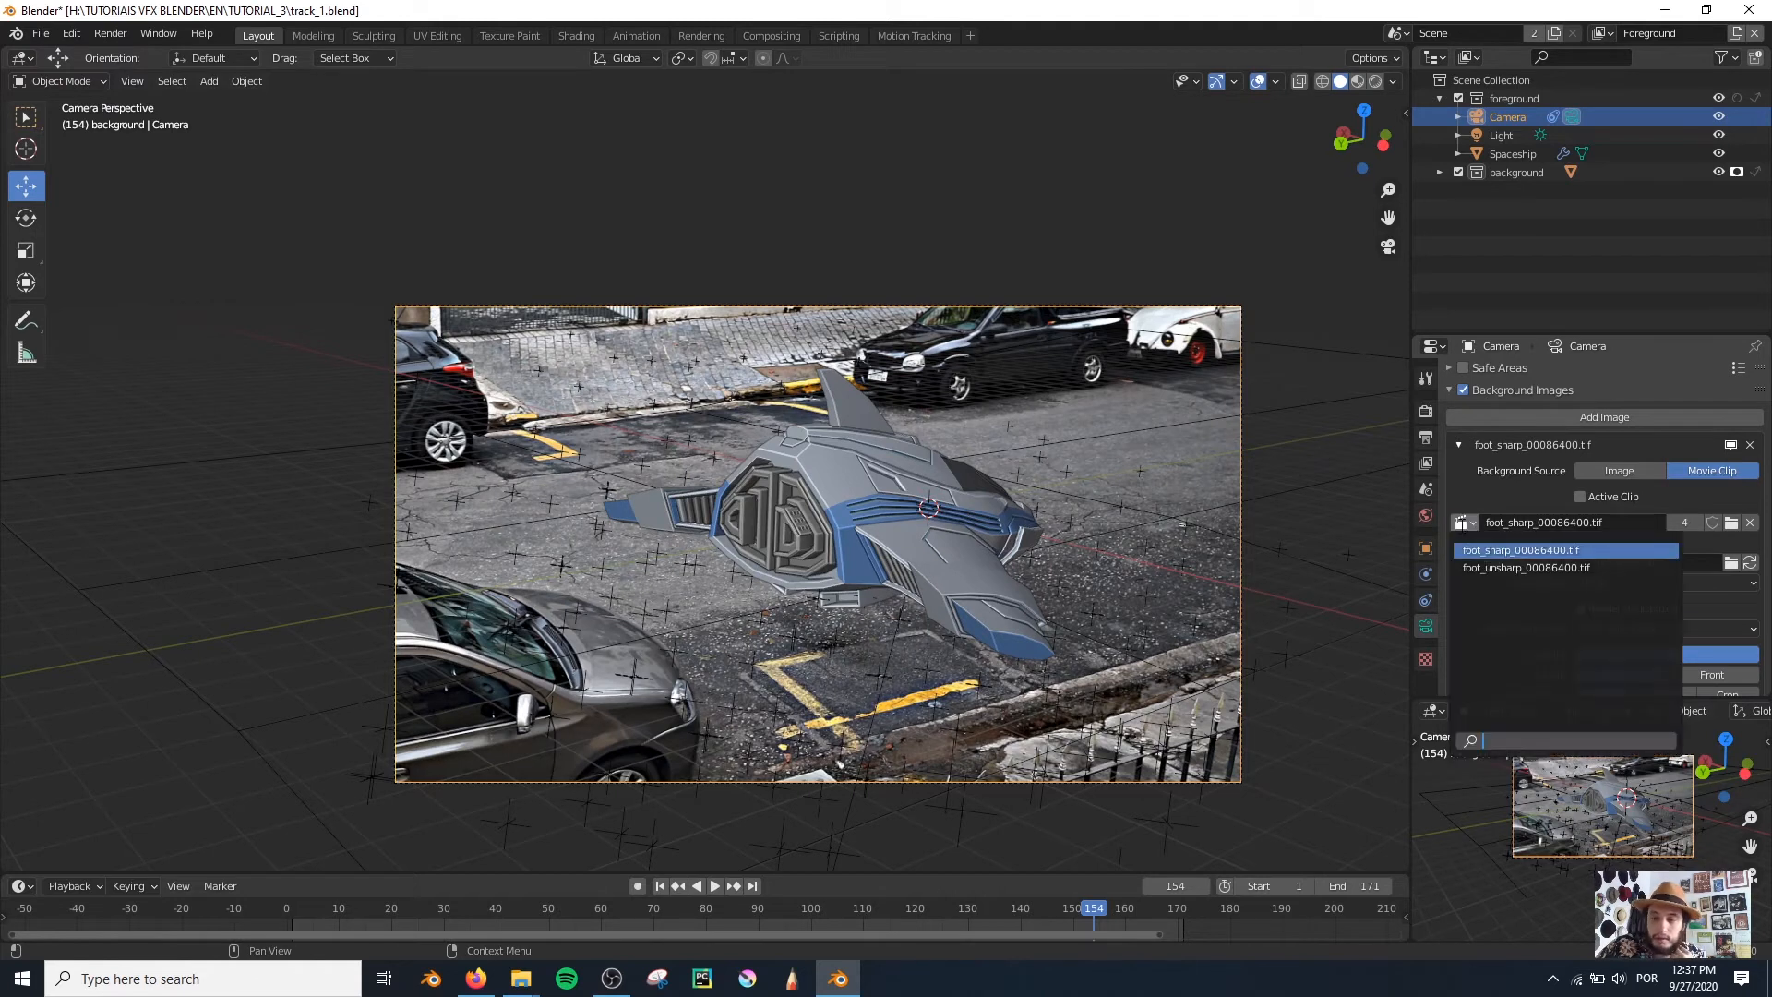
click(1469, 561)
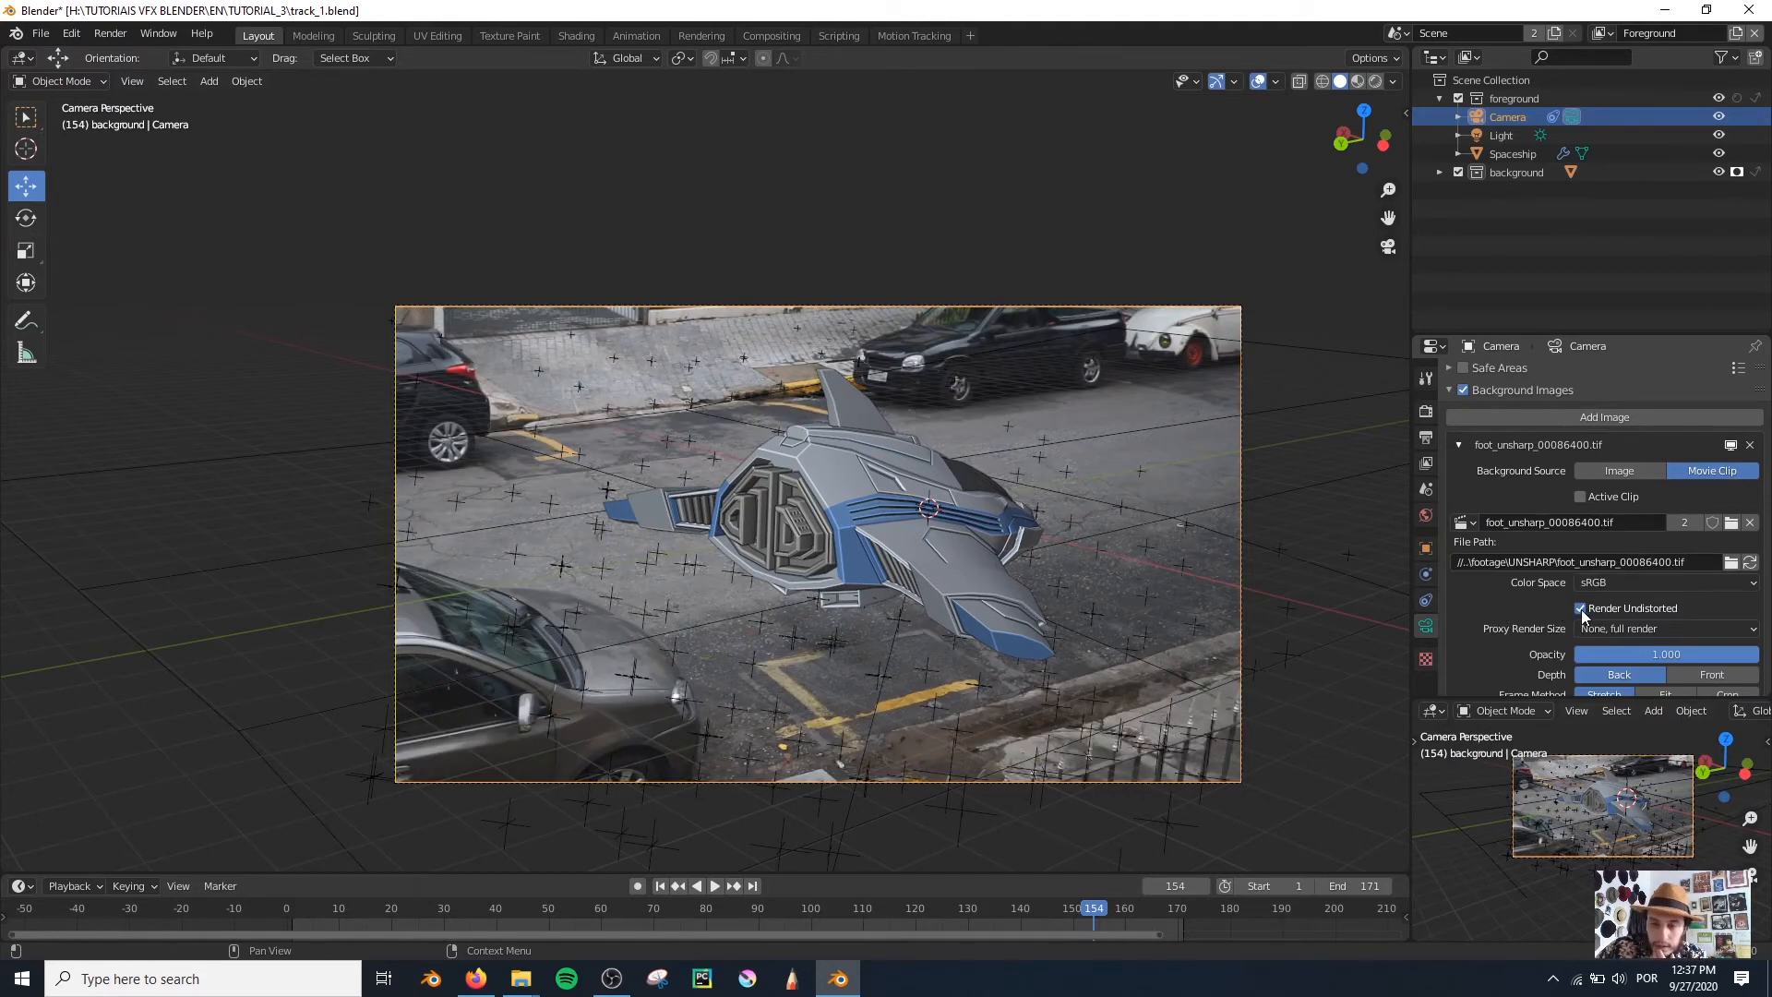
Step: In the Compositing workspace, reposition the Undistortion and Scale nodes and compare the Scale, unsharp Movie Clip and Undistortion outputs in the backdrop
click(772, 35)
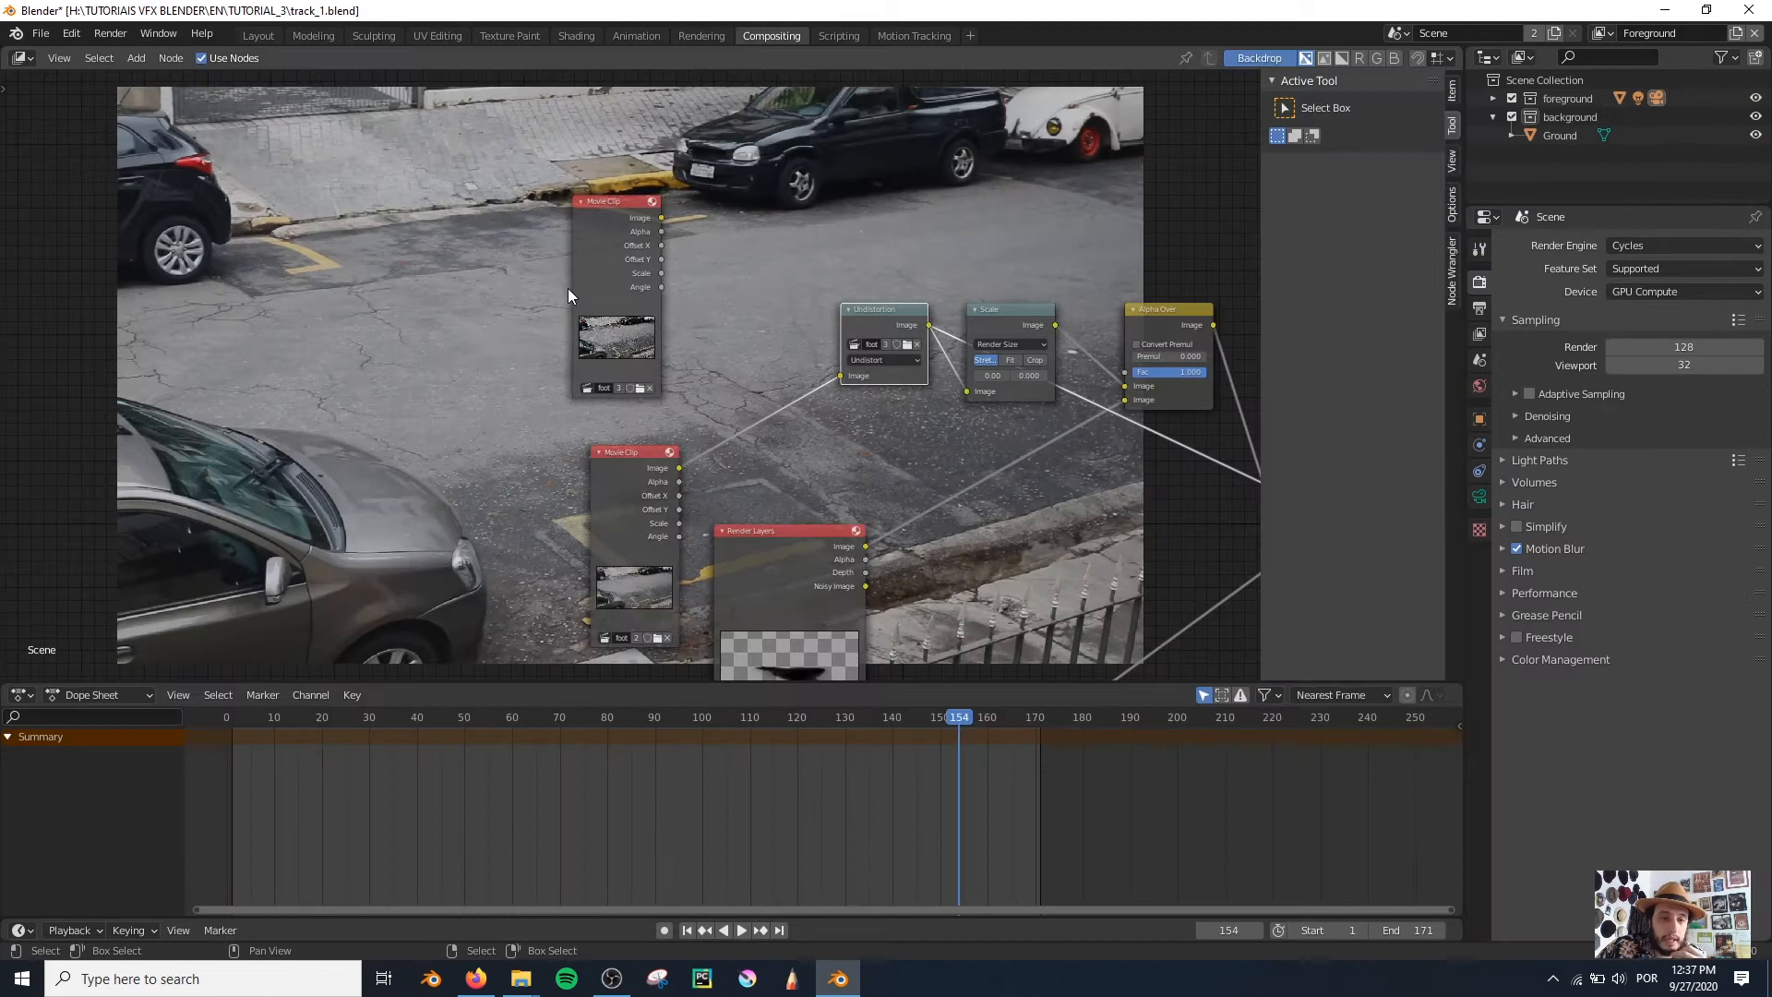
drag(895, 325, 821, 318)
ctrl+shift+click(1011, 323)
drag(1010, 323, 942, 343)
ctrl+shift+click(623, 473)
ctrl+shift+click(960, 334)
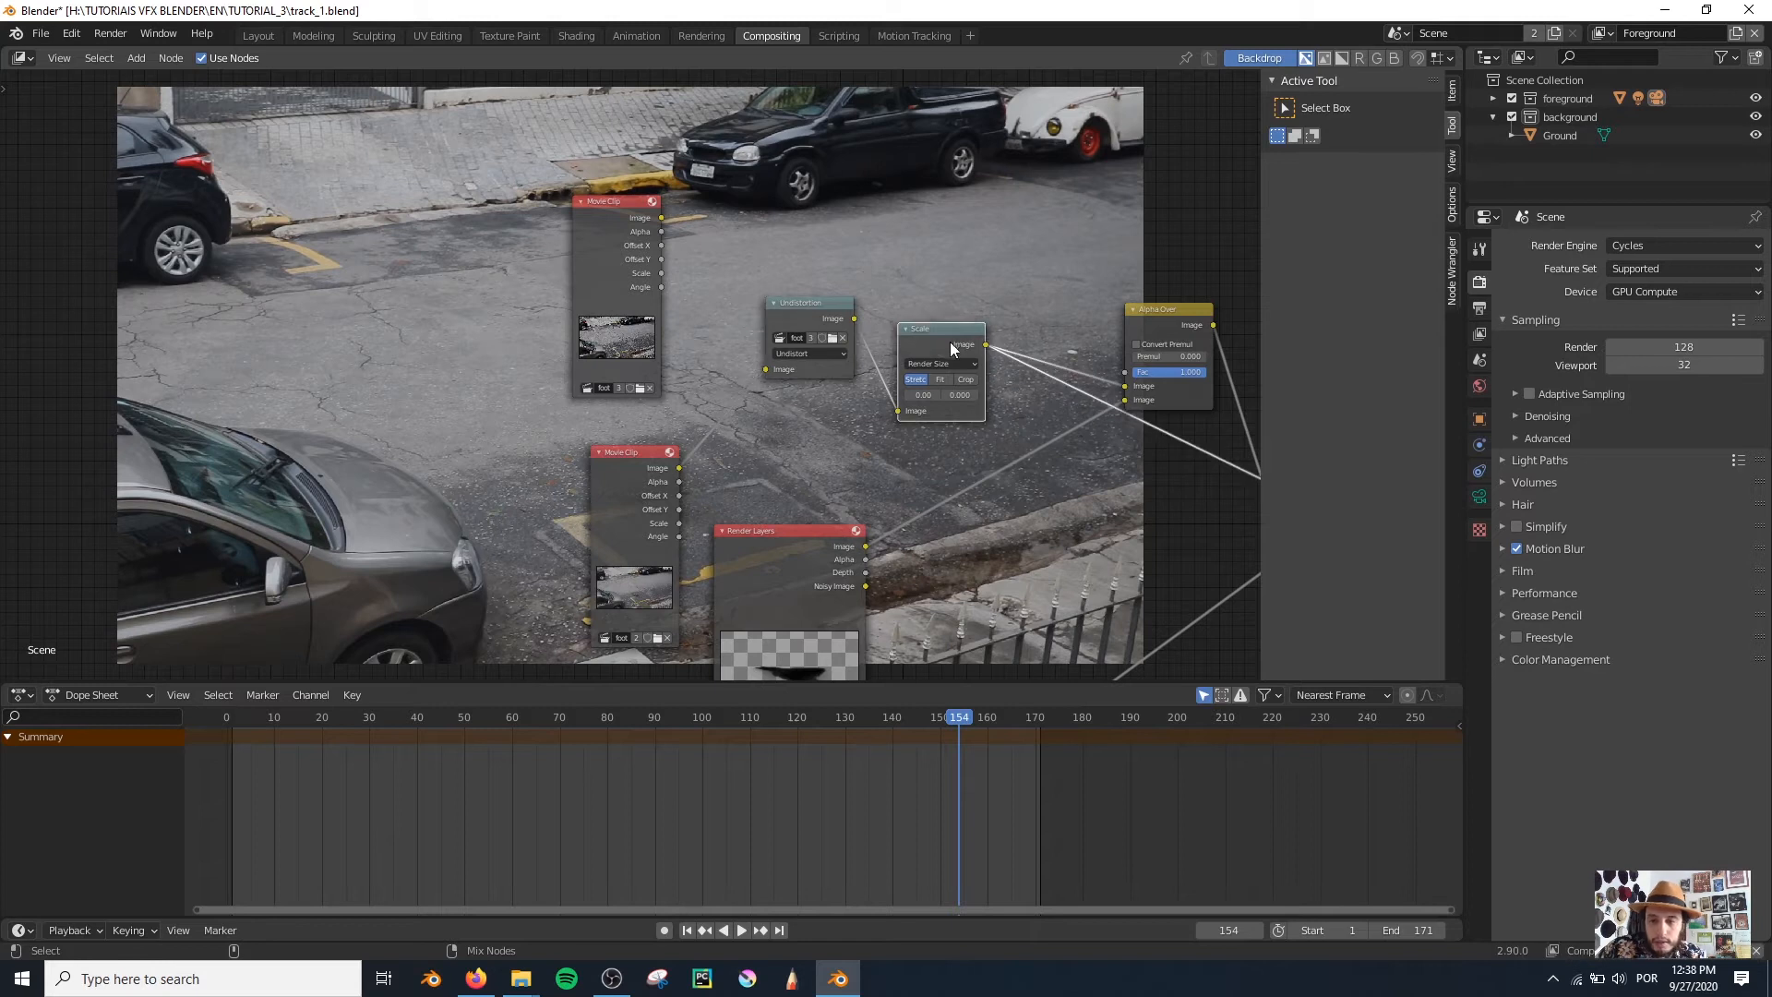
click(1478, 310)
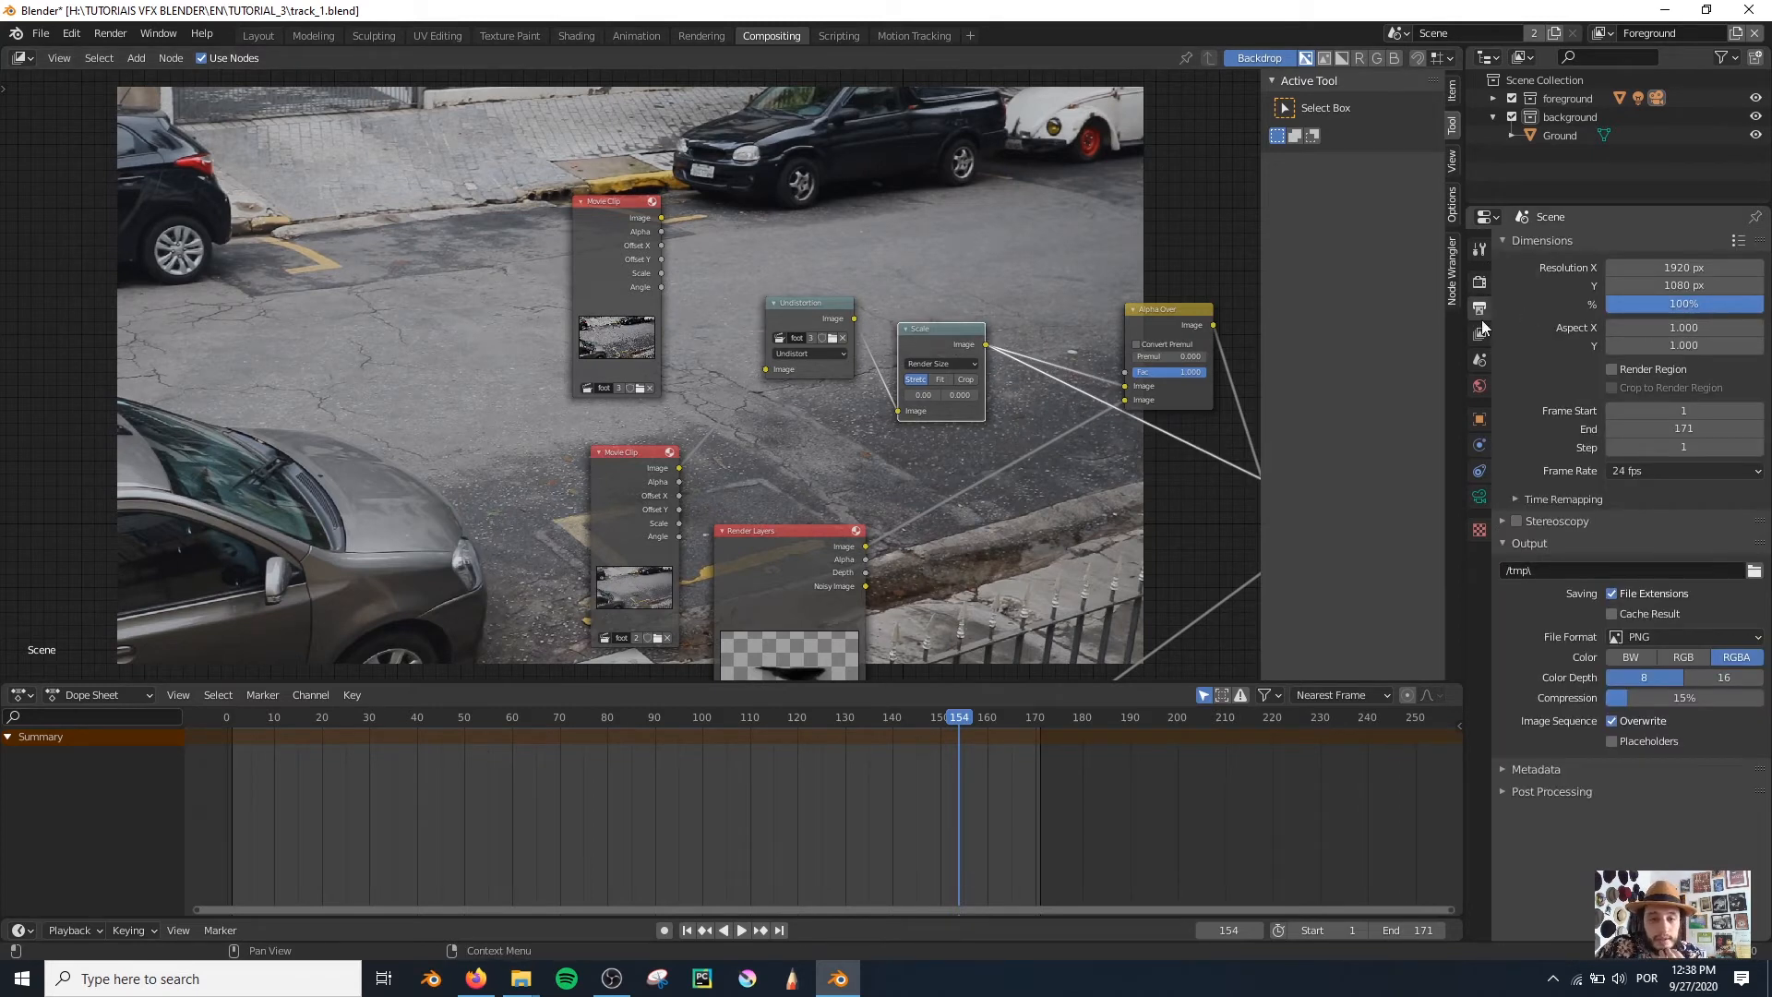
ctrl+shift+click(788, 318)
Step: Link the Undistortion node's image output to the Composite node and spread out the Undistortion, Scale and Alpha Over nodes
middle_drag(1007, 465, 674, 396)
scroll(674, 395, down, 2)
drag(533, 269, 1063, 257)
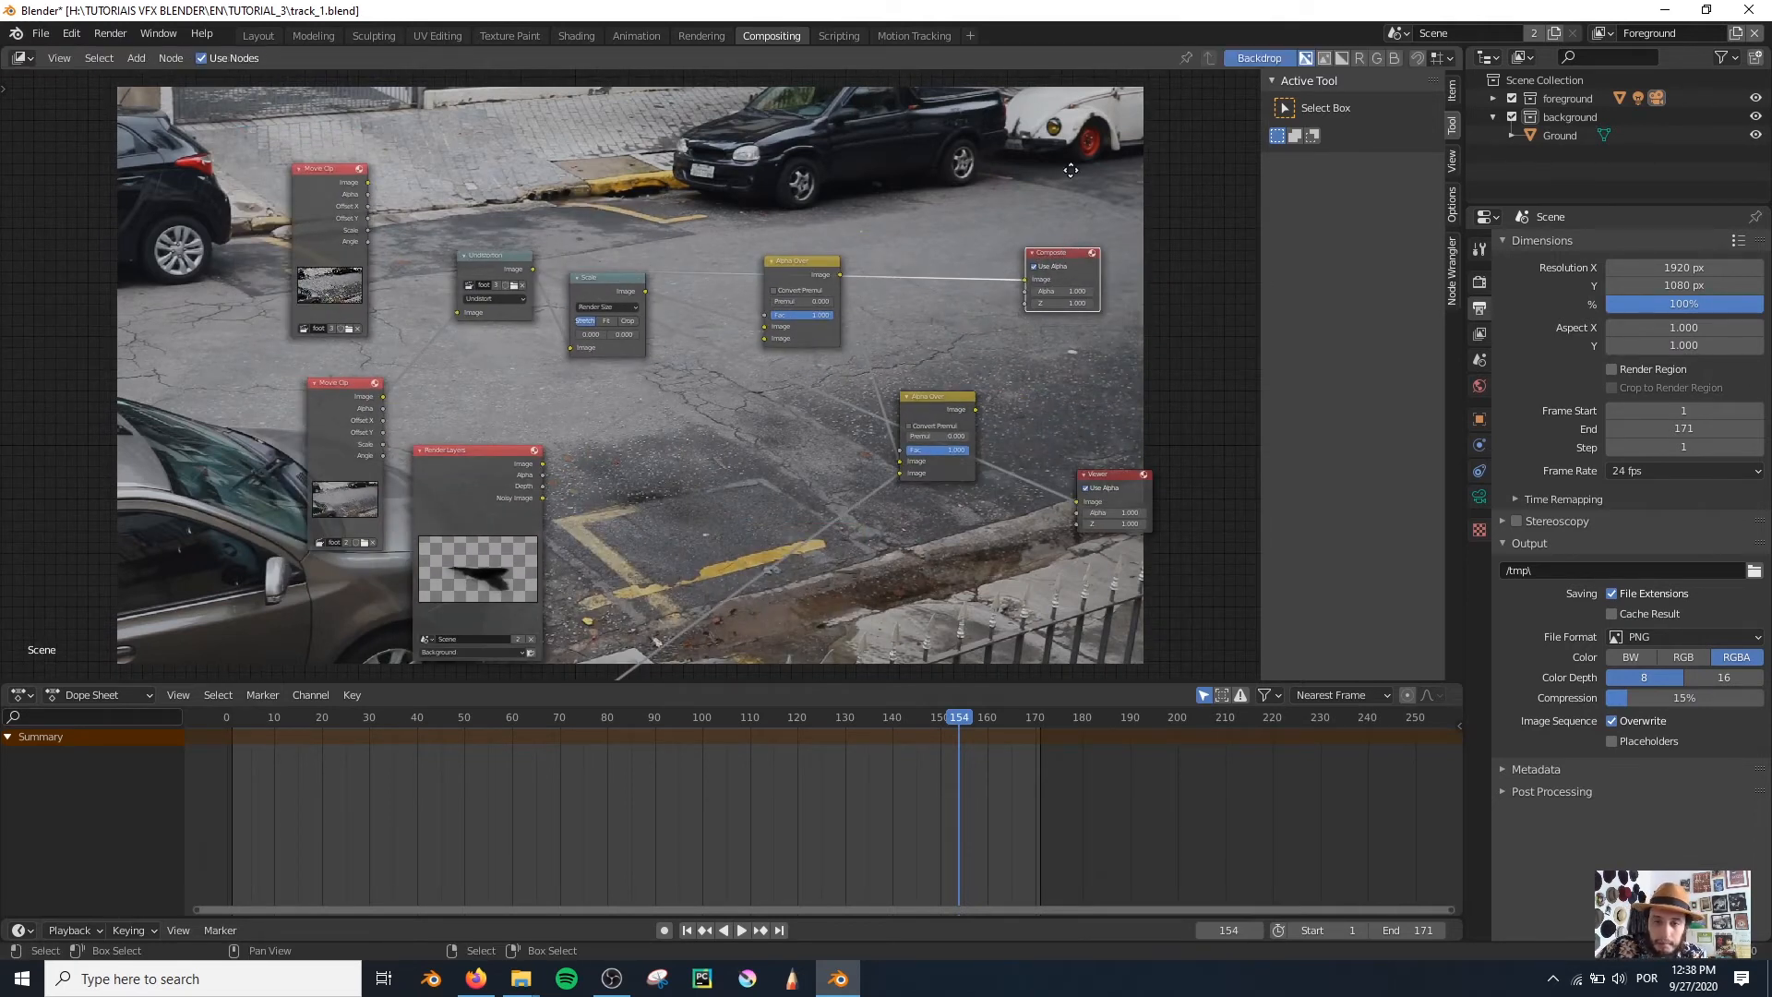
drag(1071, 170, 1072, 166)
drag(515, 262, 494, 200)
drag(806, 270, 749, 409)
drag(605, 281, 594, 307)
middle_drag(487, 281, 667, 318)
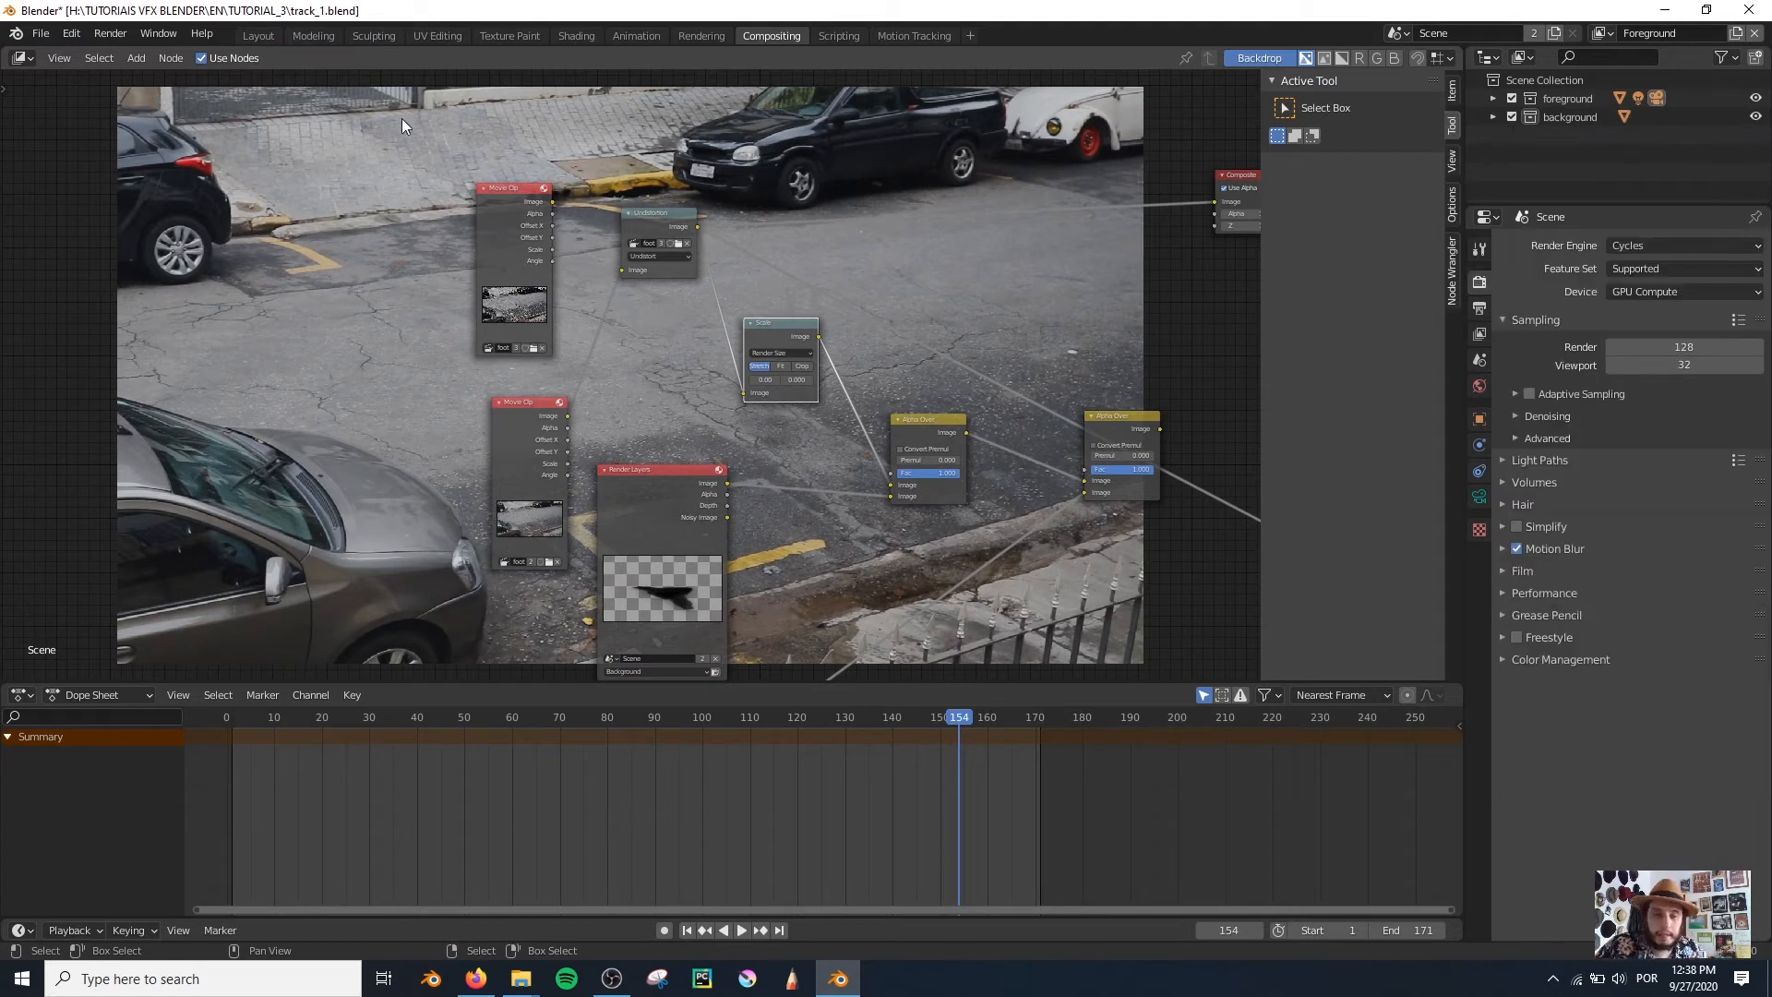
Step: Check the spaceship through the camera in the Layout workspace and return to the Compositing workspace
click(252, 35)
key(KP_0)
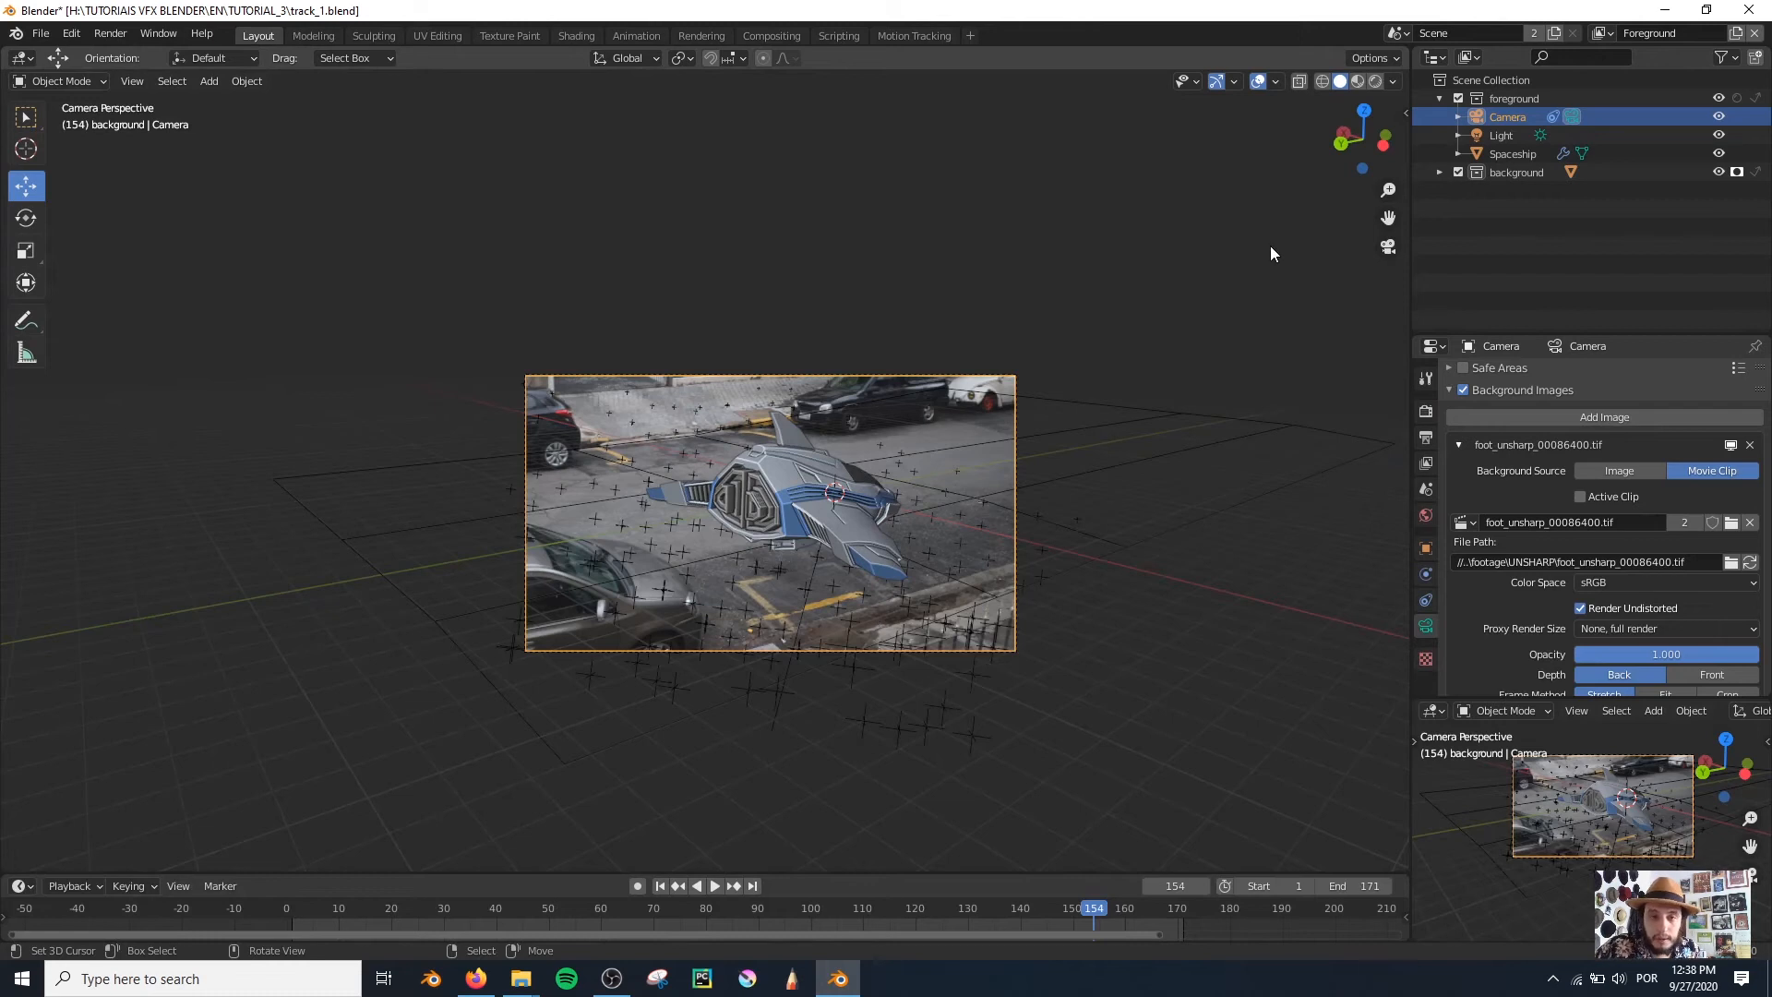
click(783, 29)
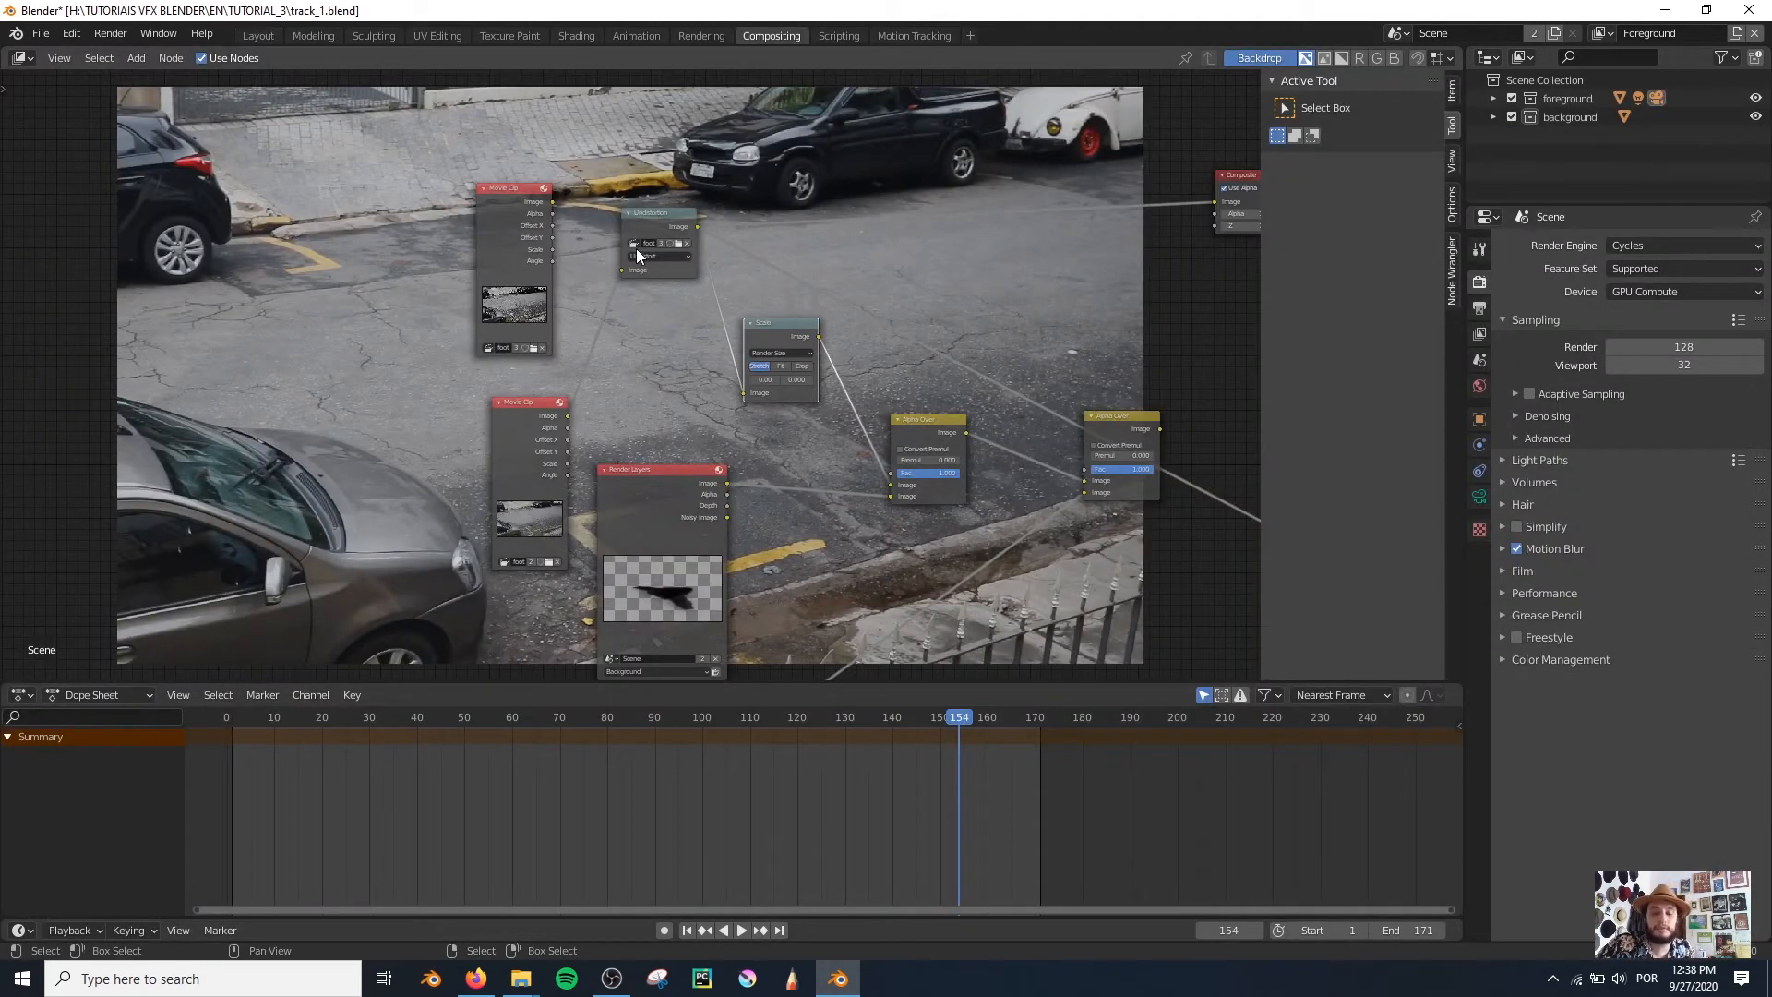
Step: Add a view layer named something and exclude the foreground and background collections from it
click(1736, 37)
click(1726, 69)
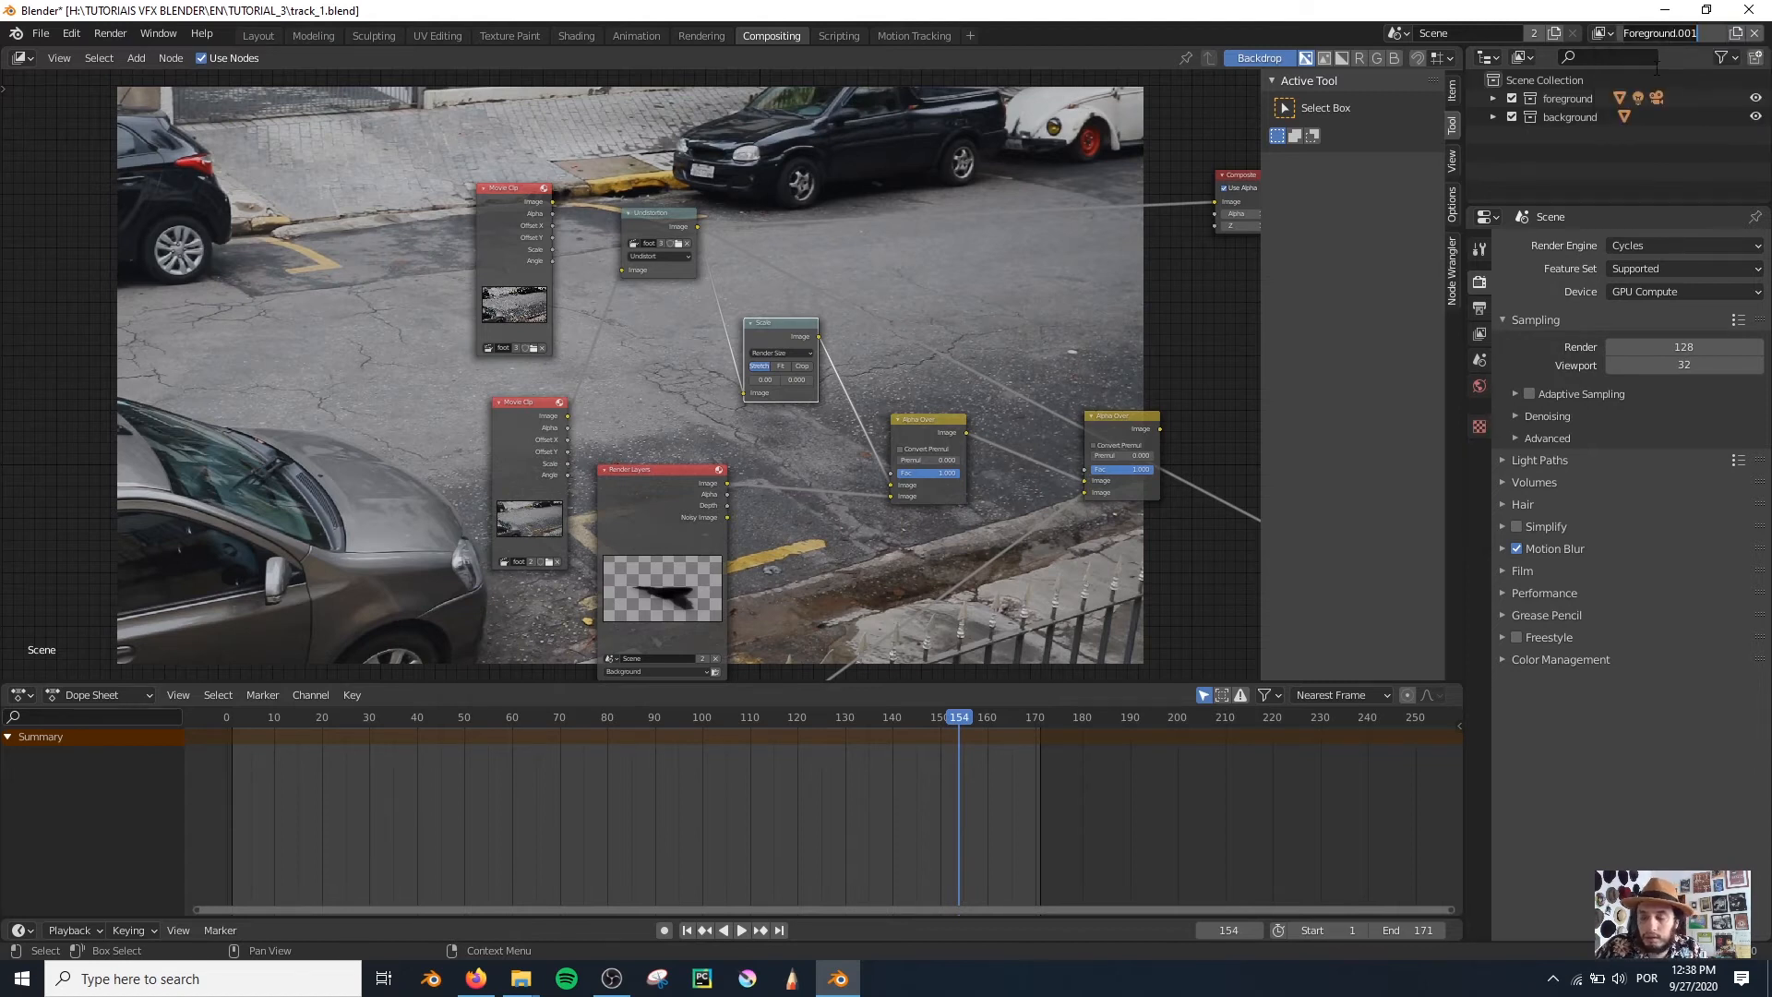
text(something)
key(Return)
click(1511, 98)
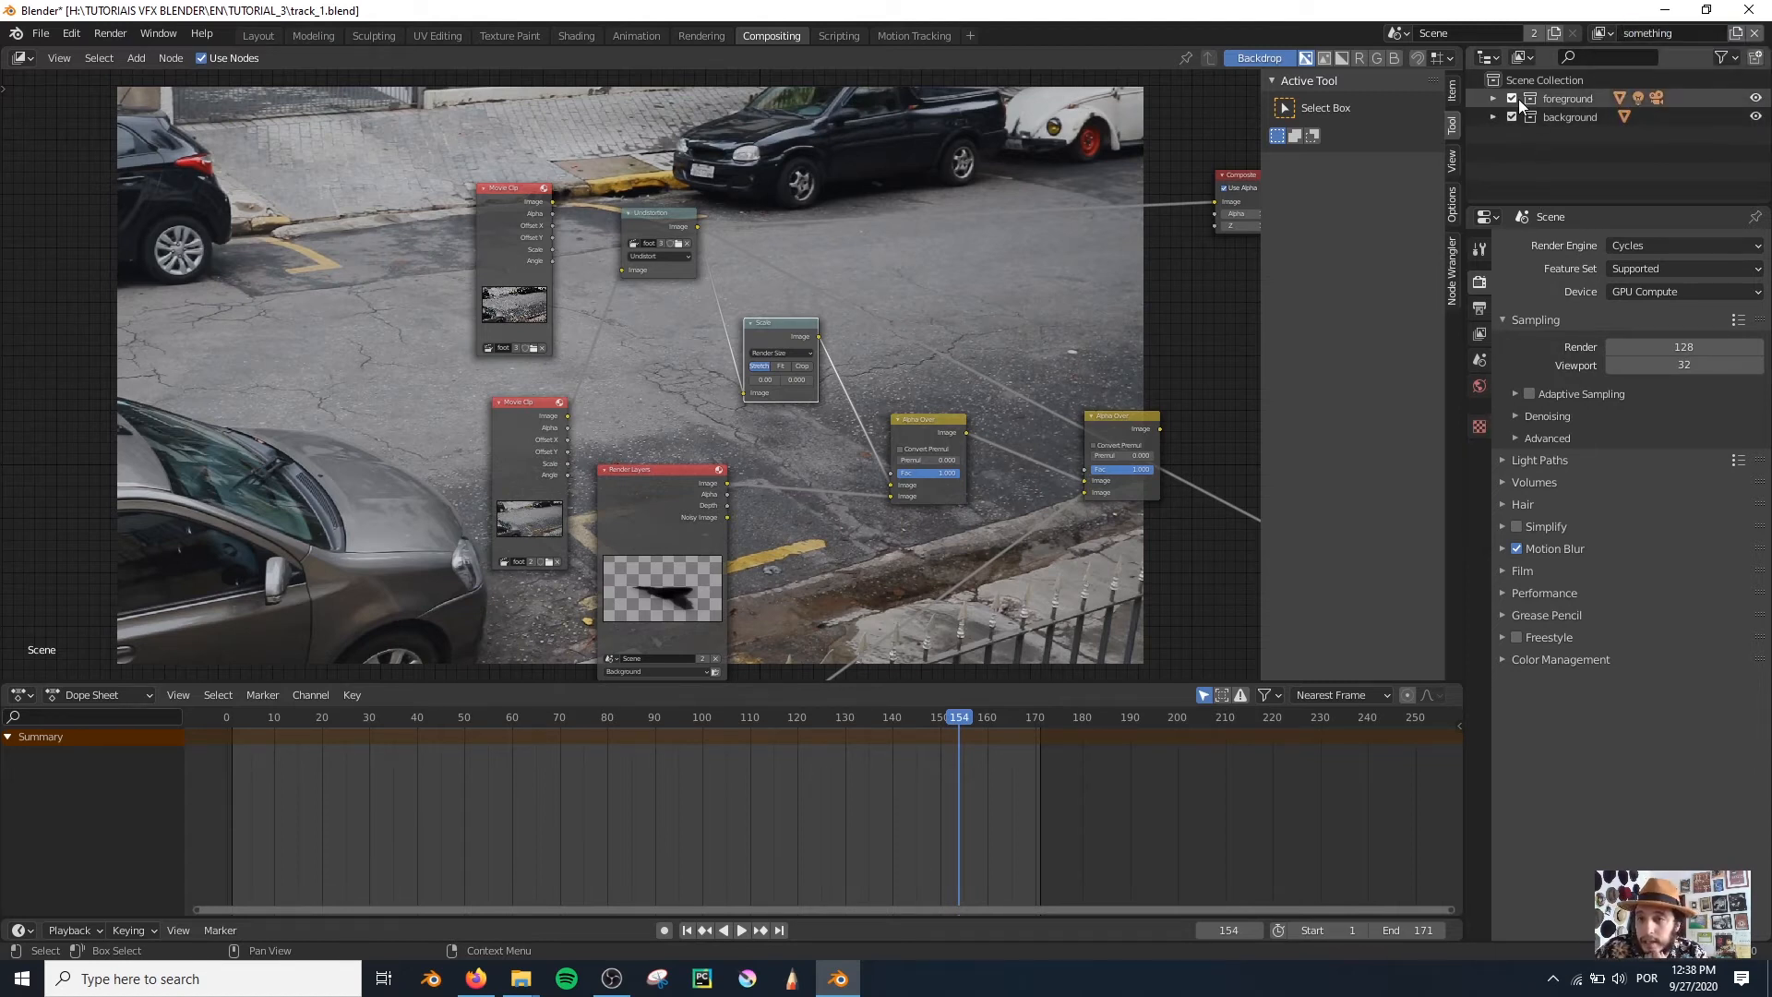
click(1512, 115)
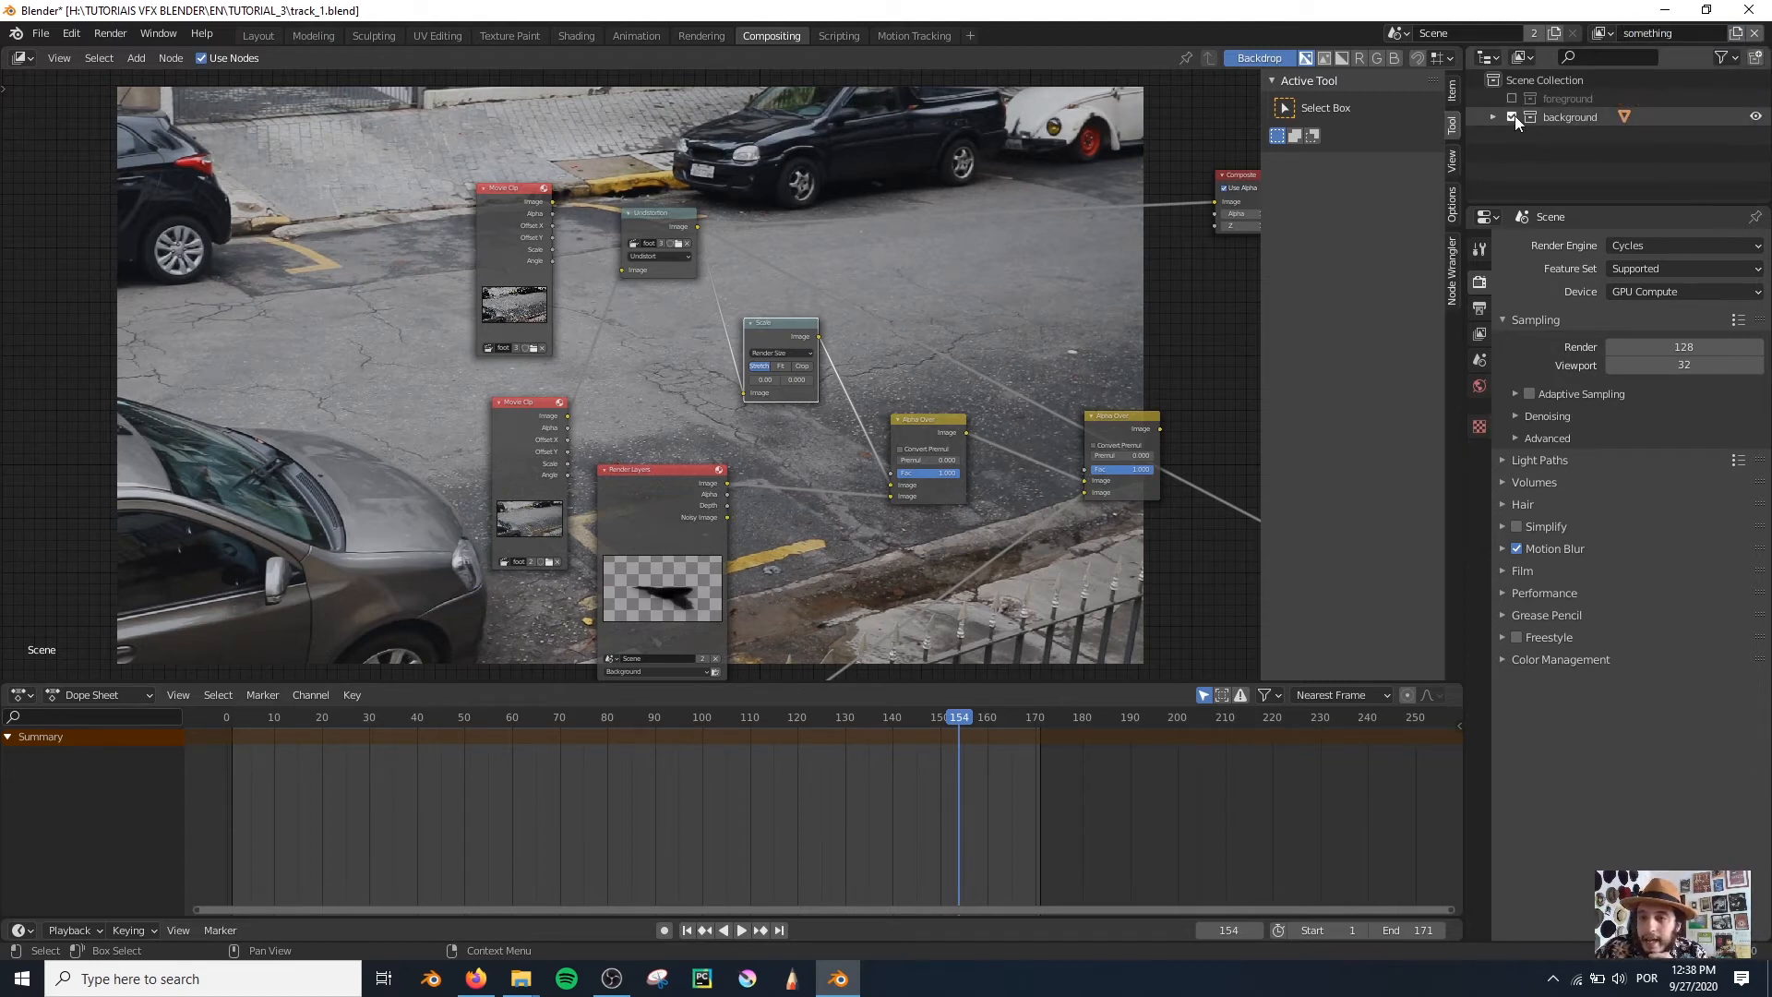
click(257, 37)
middle_drag(610, 384, 812, 434)
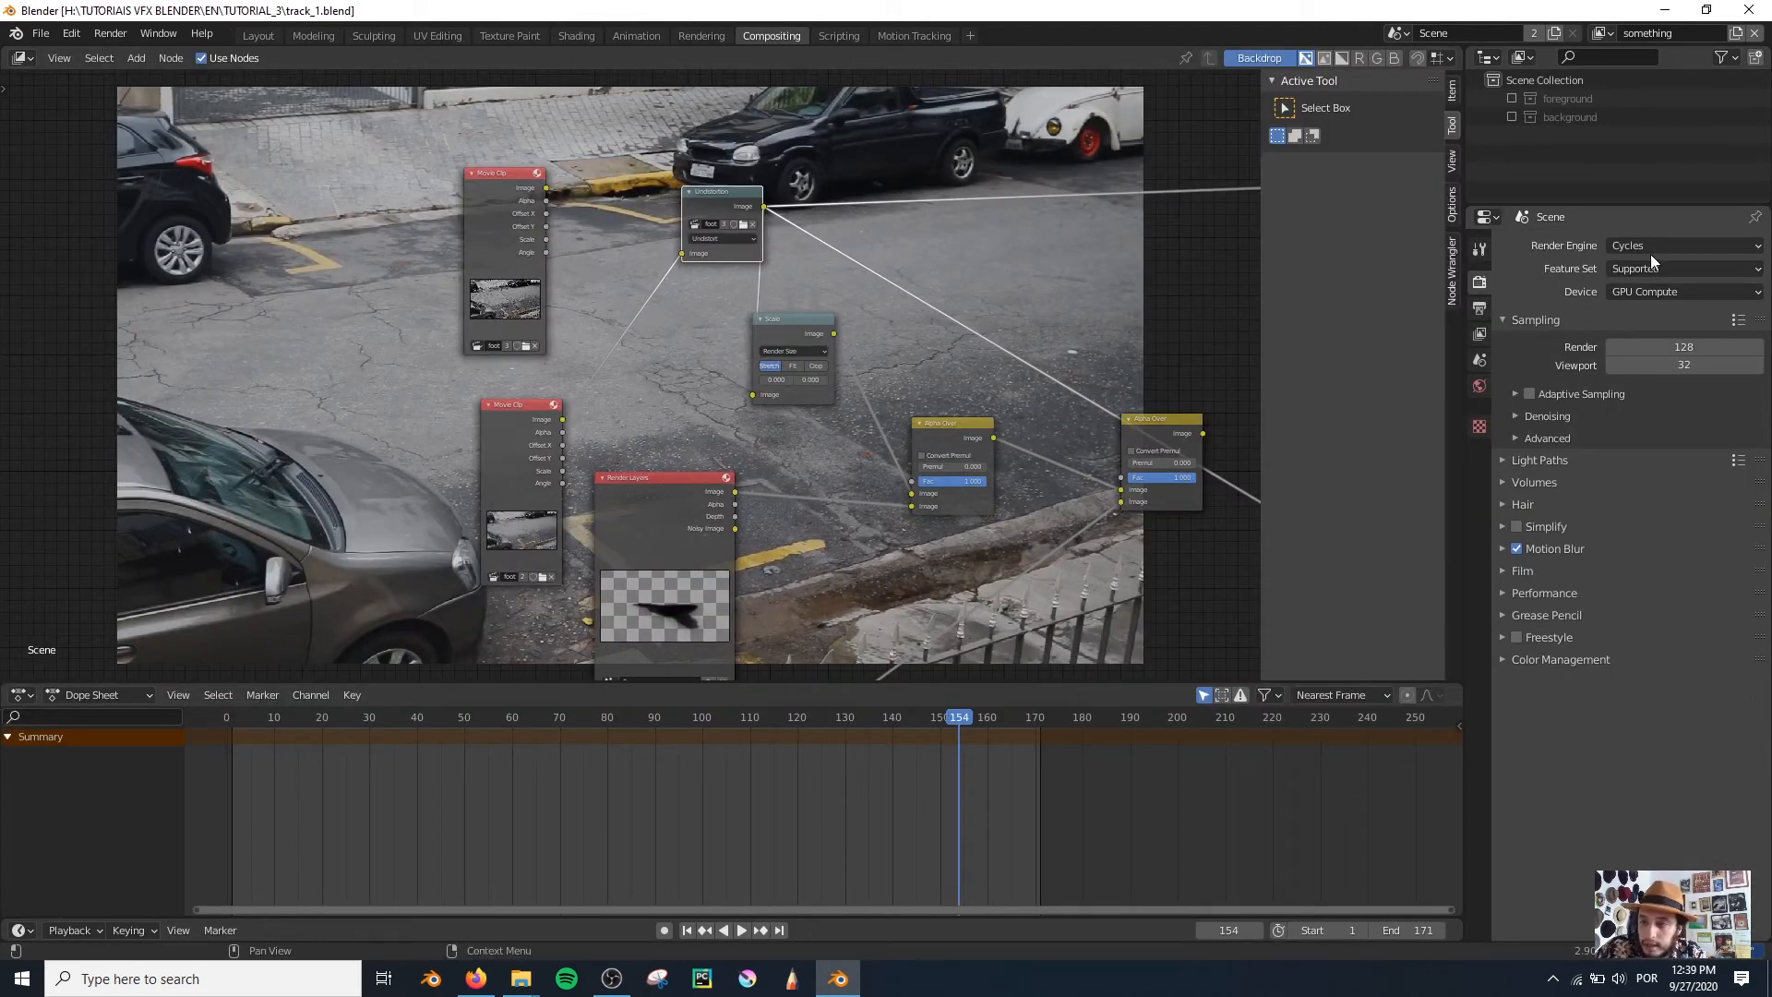
Step: Set the render engine to Eevee with 1 render sample
click(1650, 253)
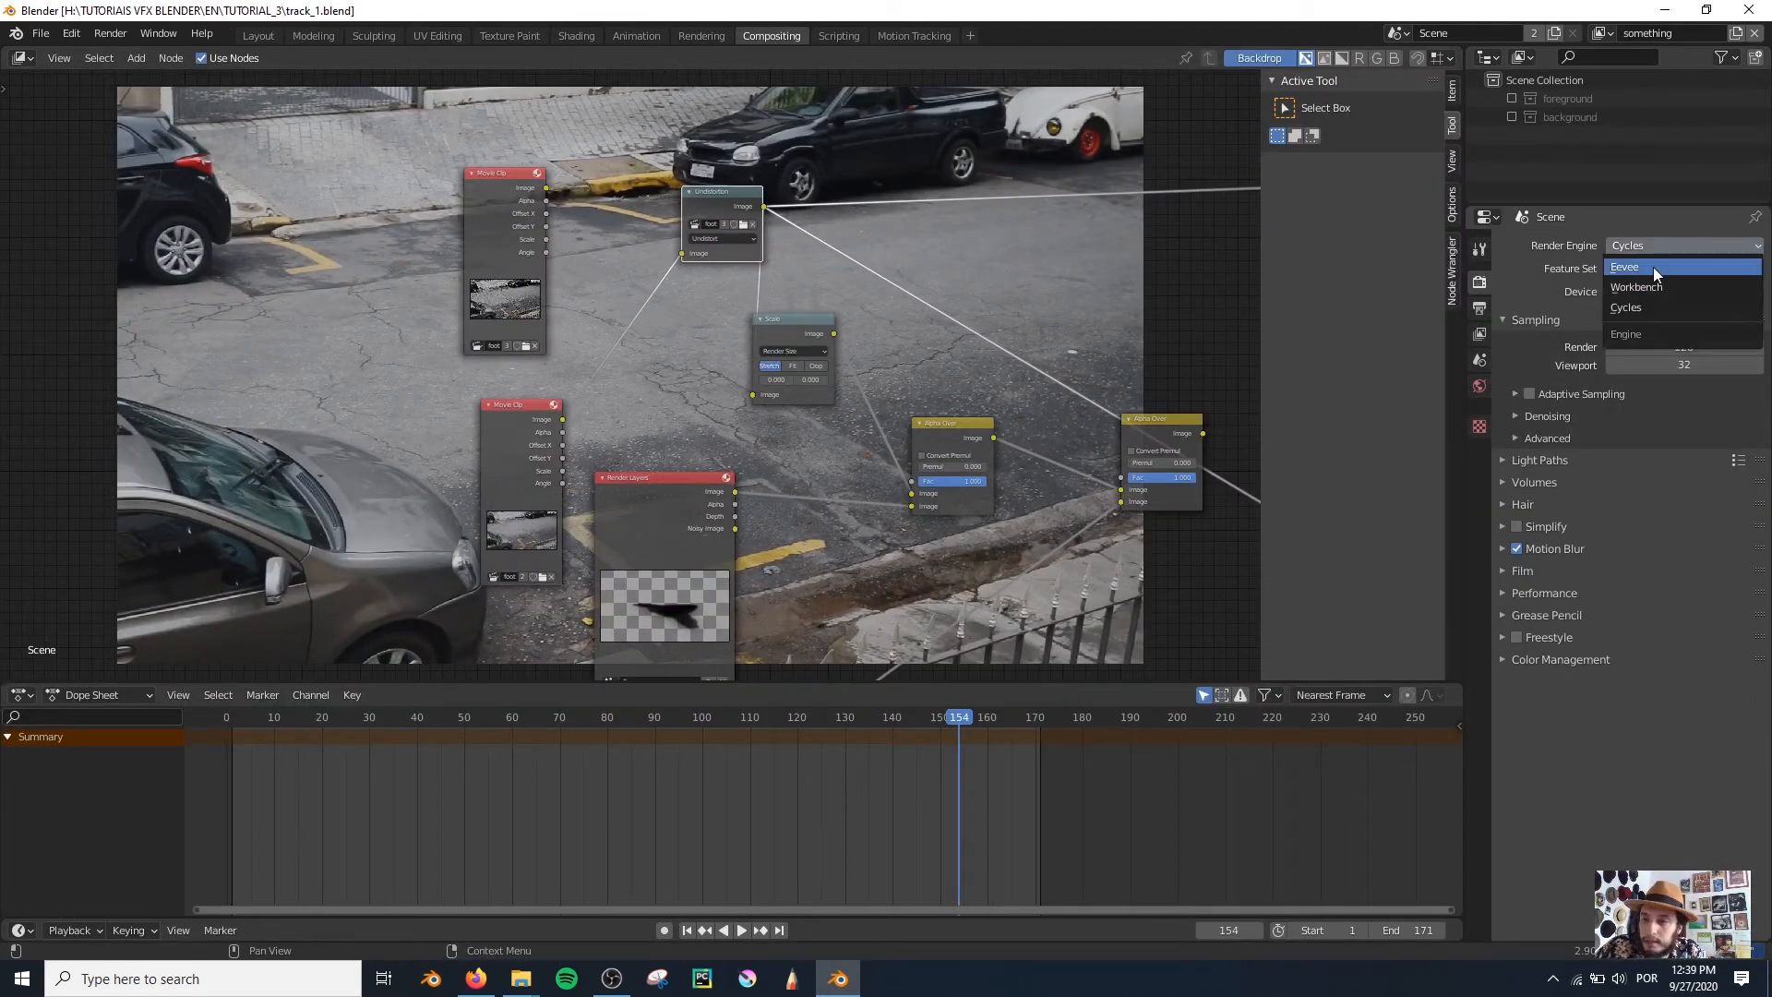
click(1652, 268)
click(1479, 311)
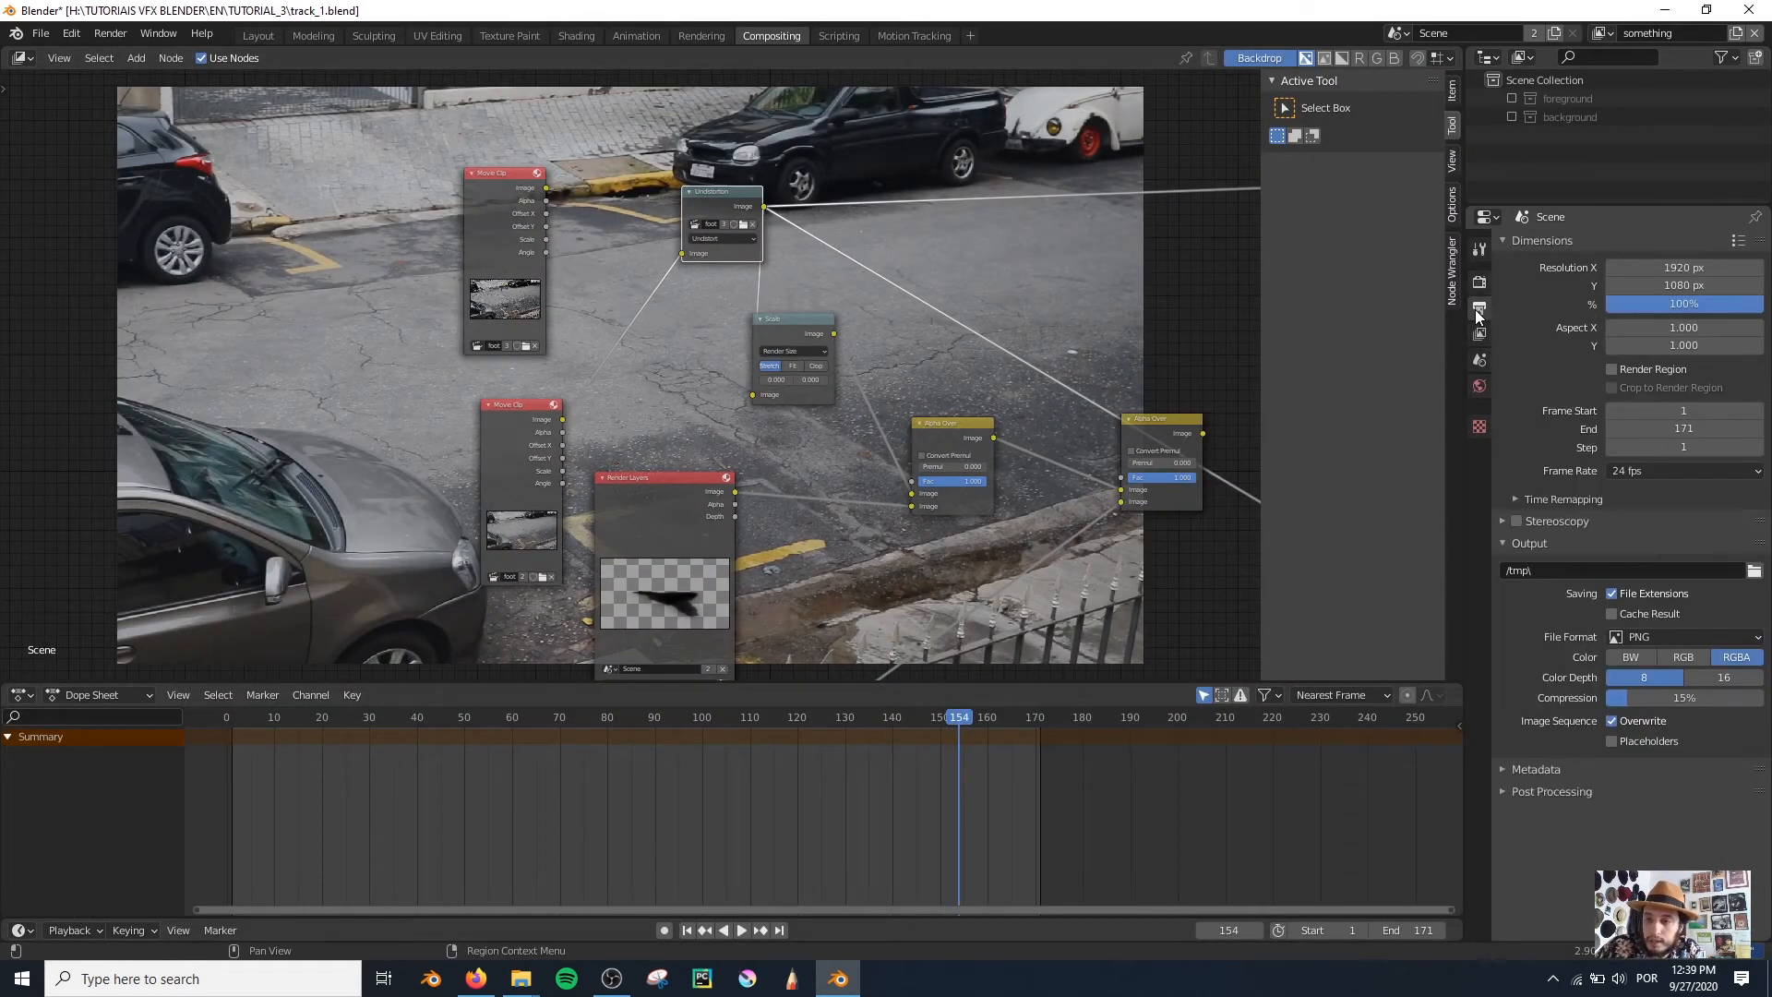
click(1479, 281)
click(1671, 299)
text(1)
key(Return)
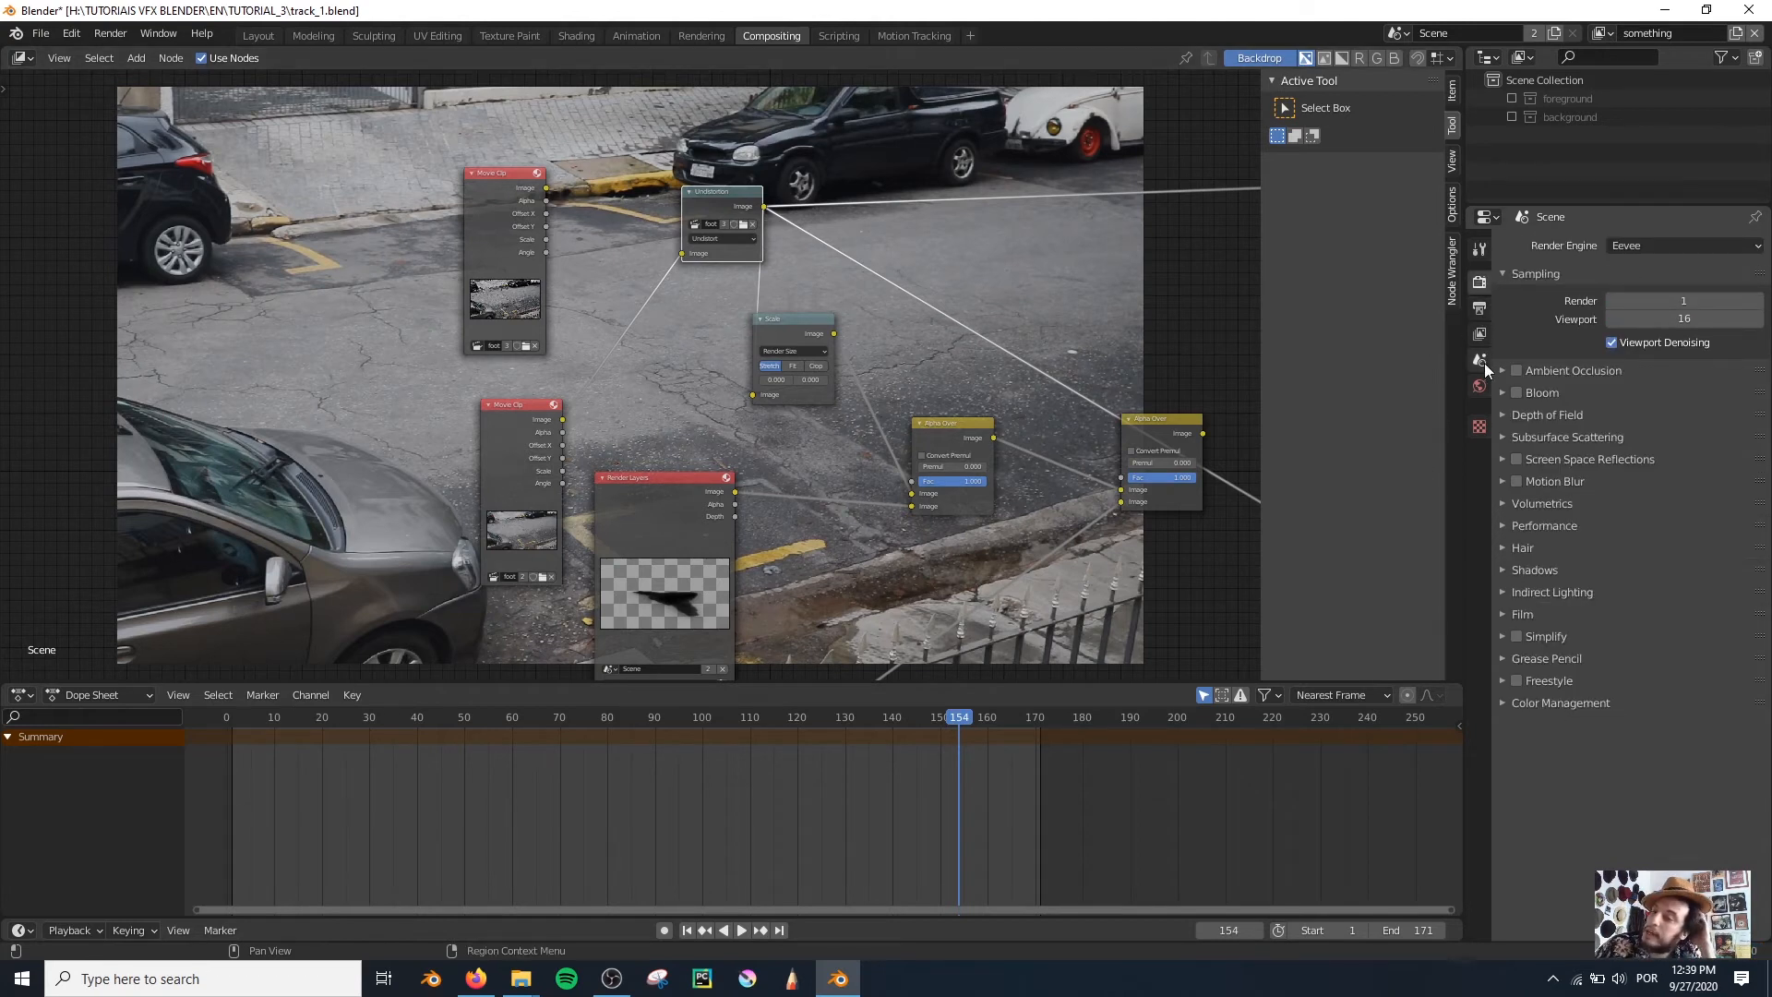
Step: Set the output color mode to RGB and the view transform to Standard, comparing it with Filmic
click(1480, 308)
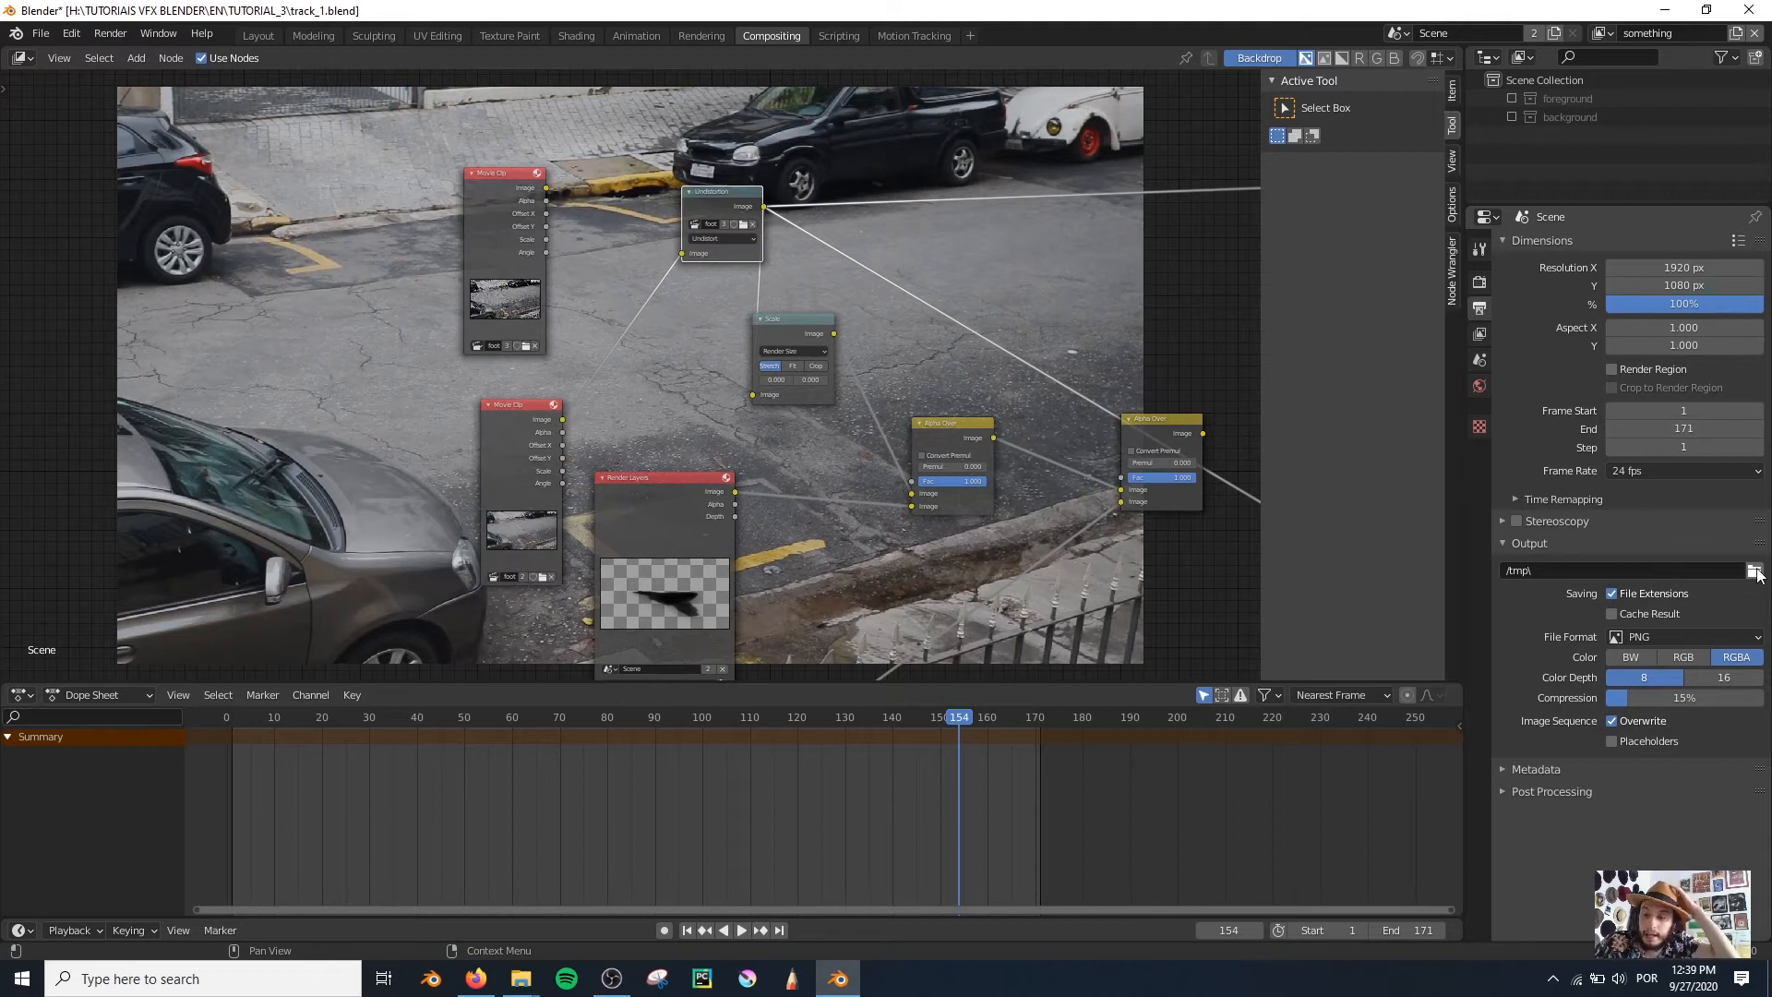
click(1689, 656)
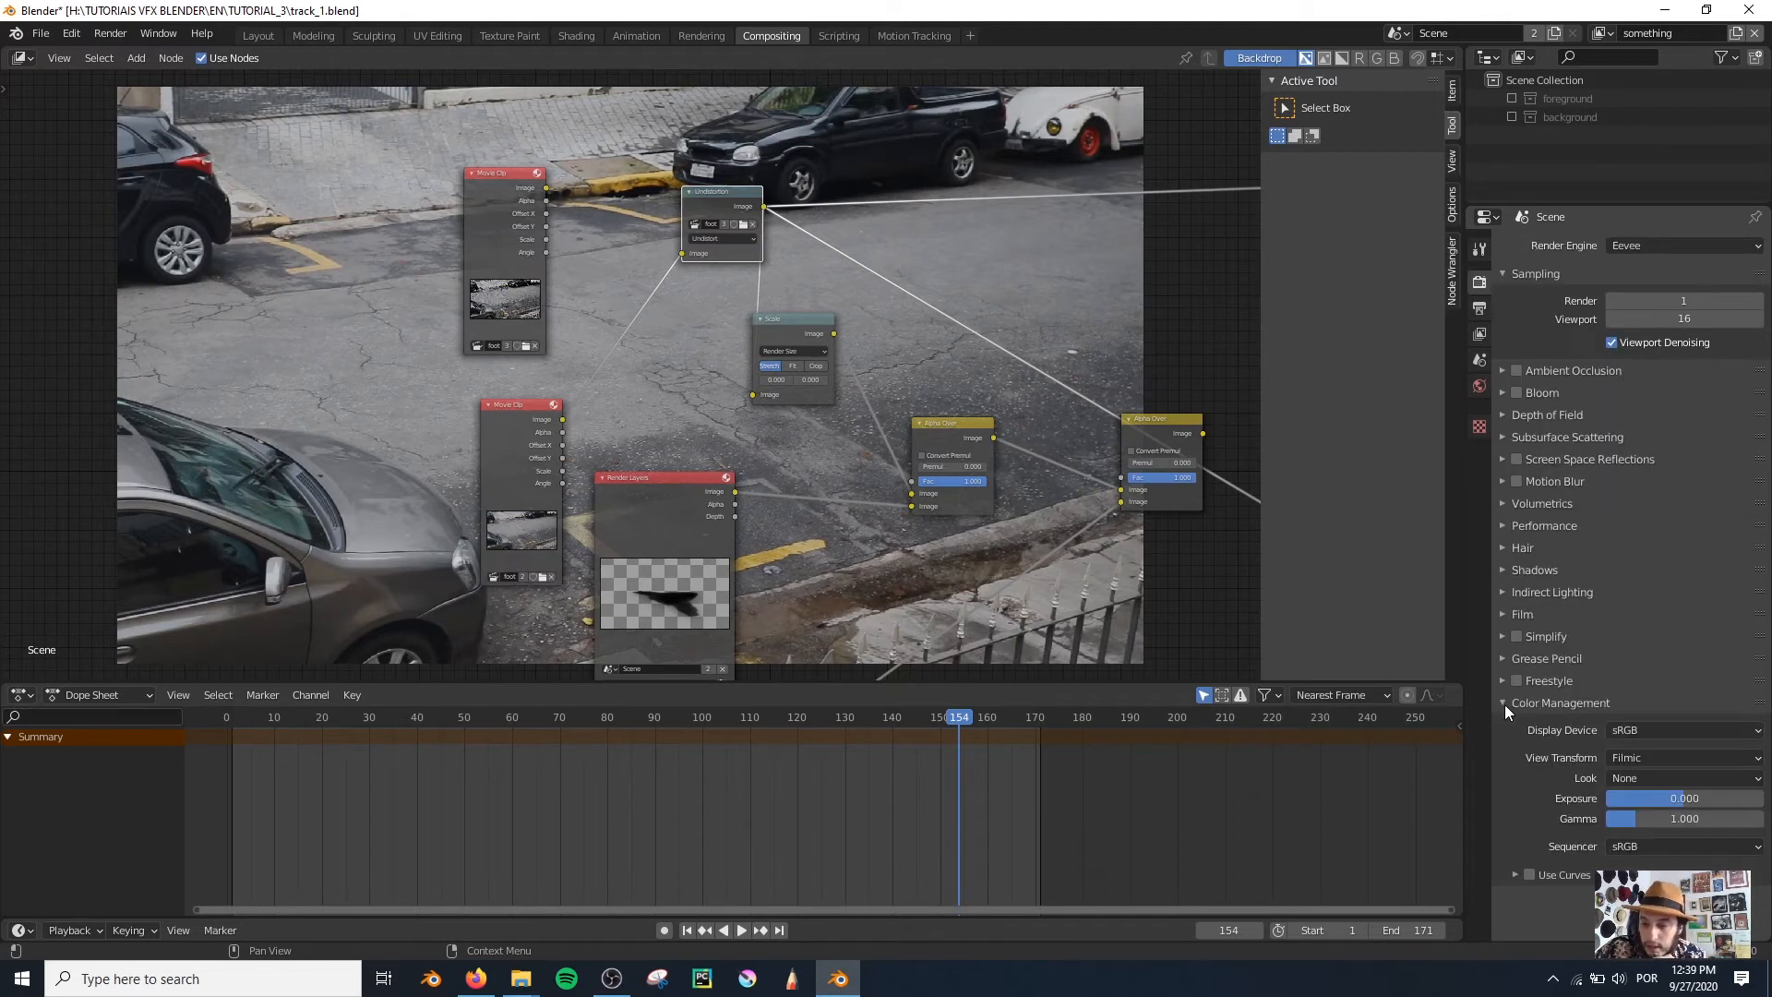
click(1695, 758)
click(1687, 777)
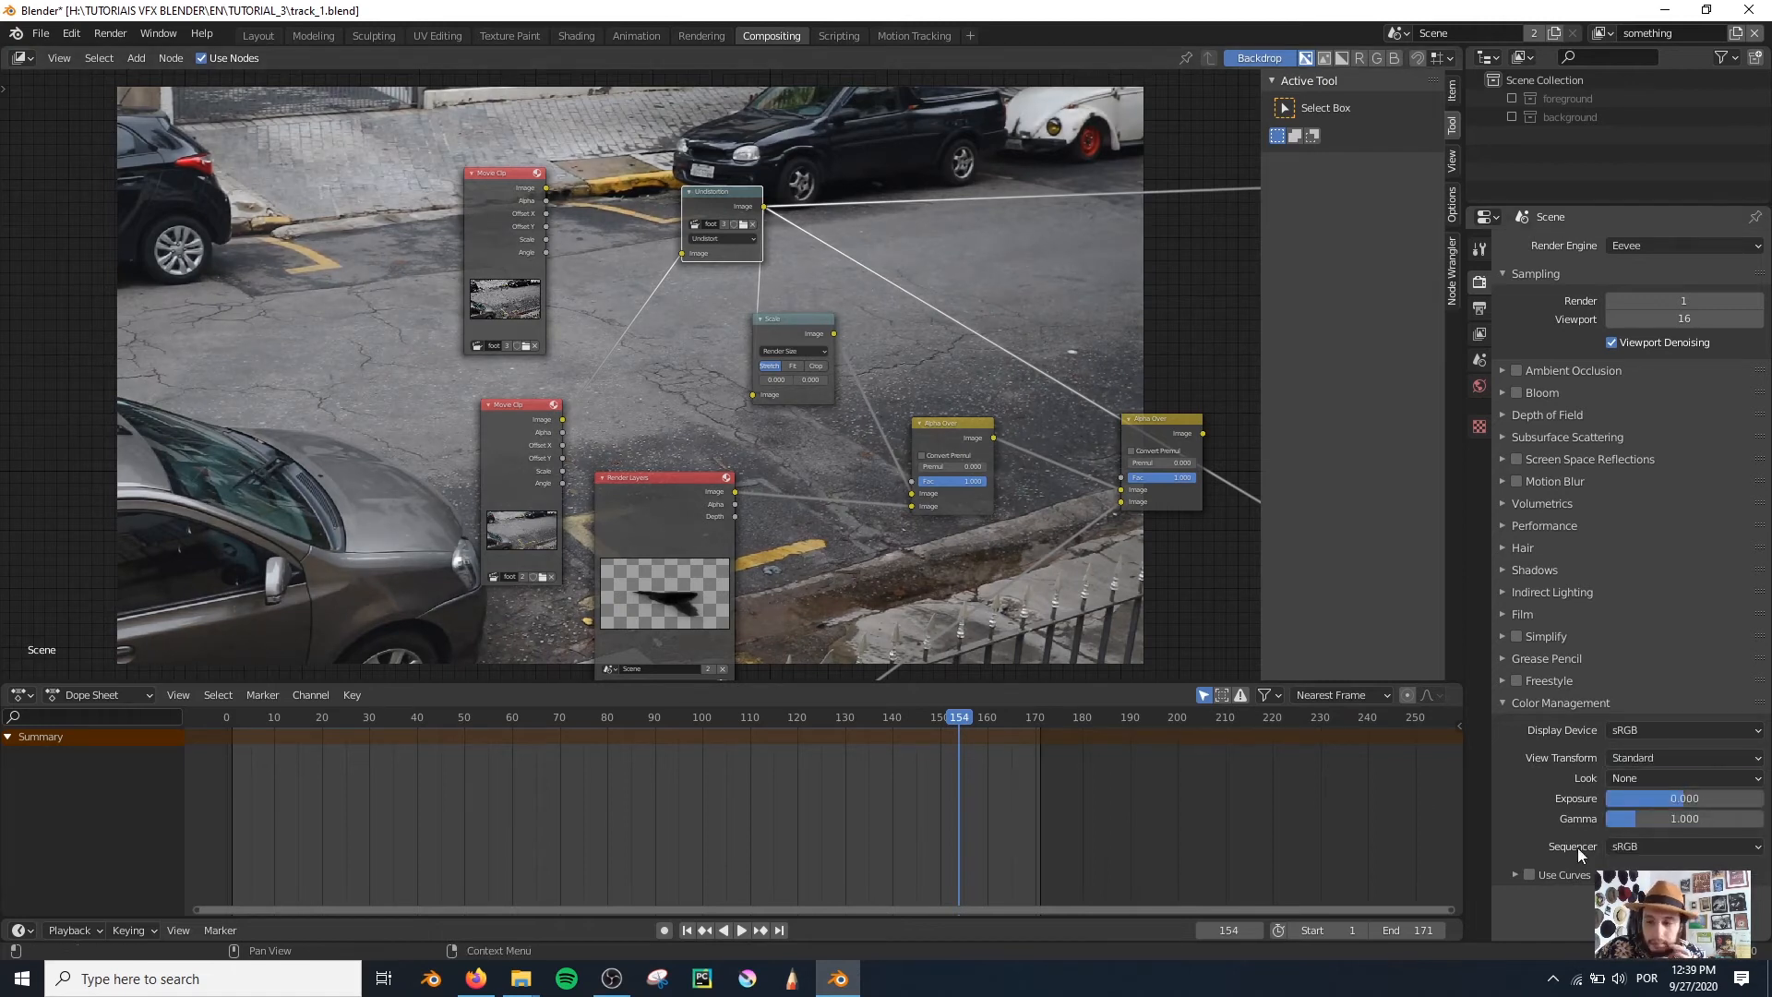
click(1661, 757)
click(1657, 797)
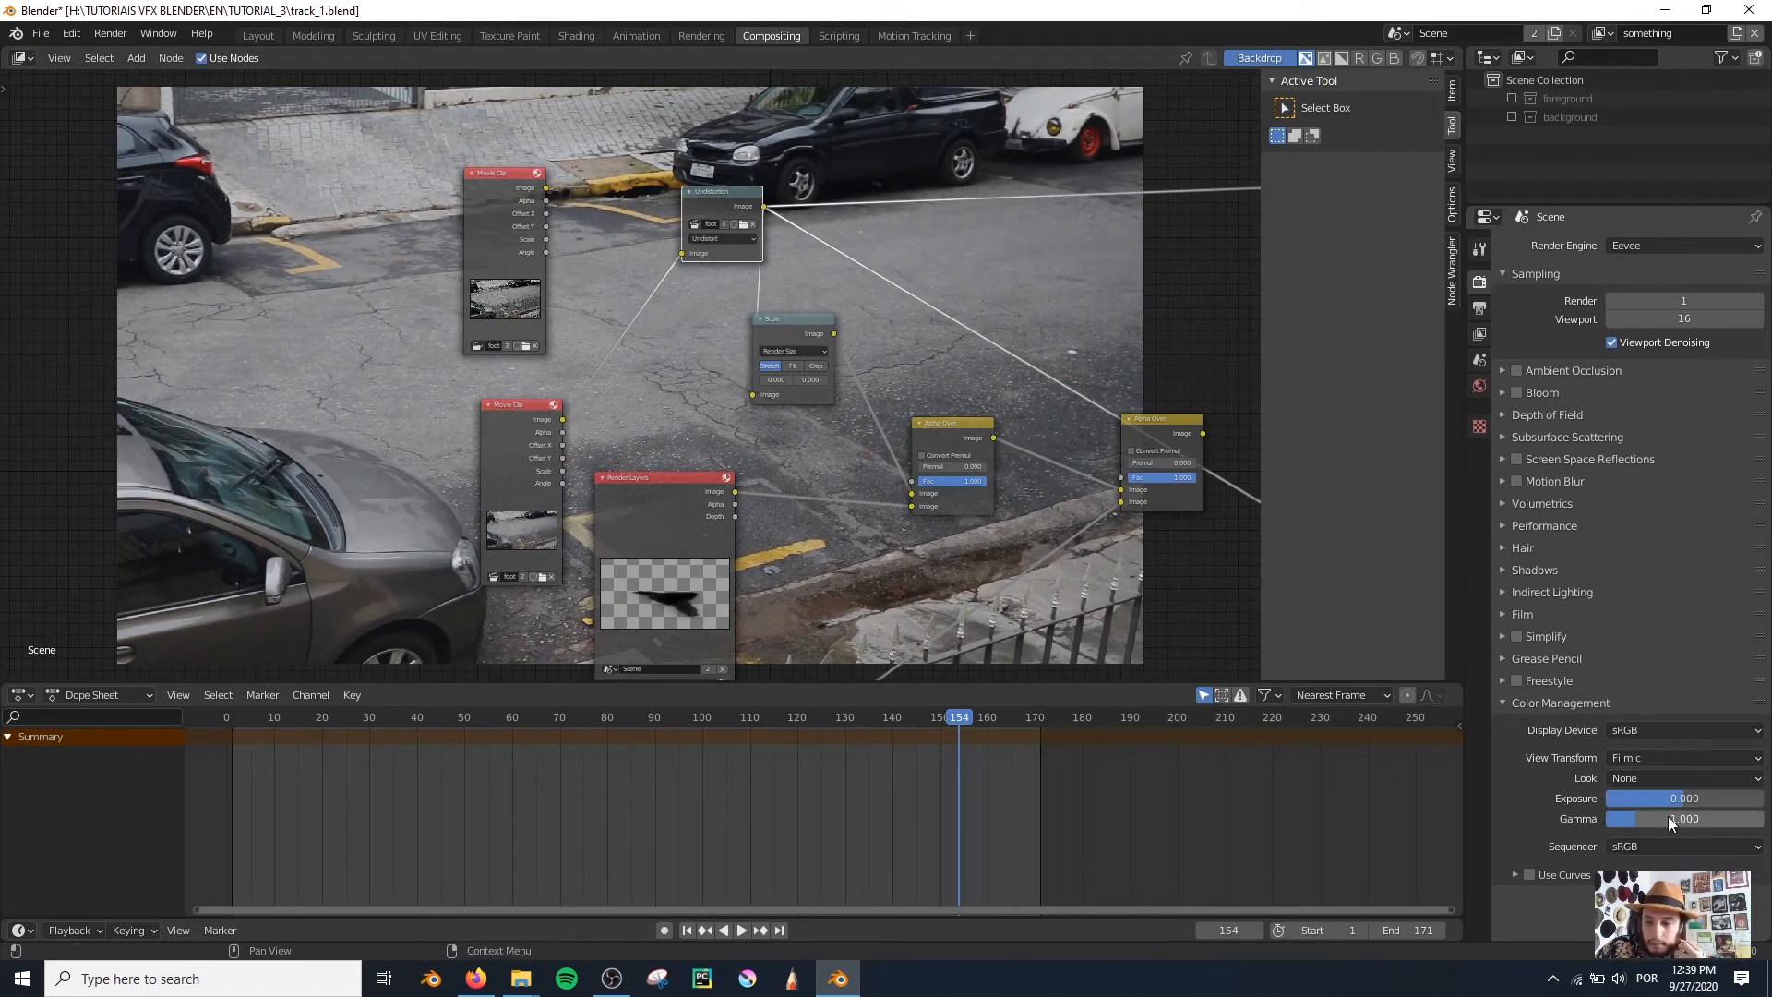
click(1654, 757)
click(1658, 779)
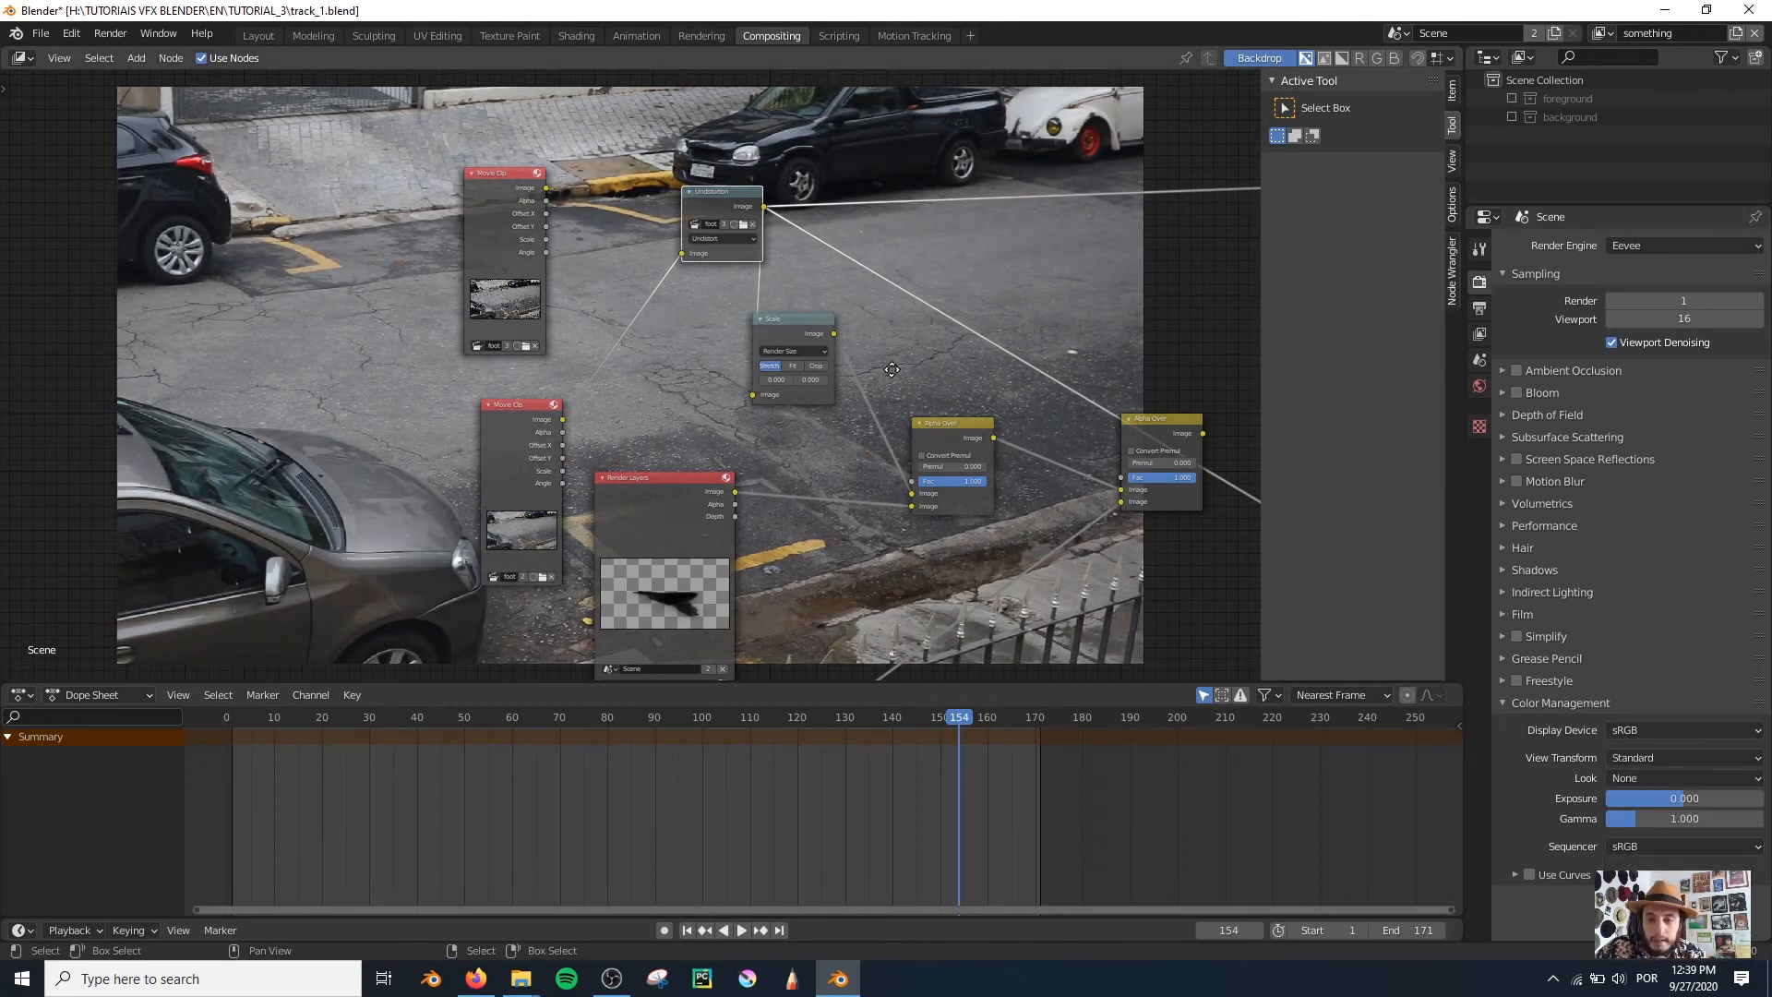
Step: Switch to the Foreground view layer, move the Composite node aside, and preview the final Alpha Over node with the spaceship over the street
middle_drag(1273, 379, 680, 309)
click(1599, 35)
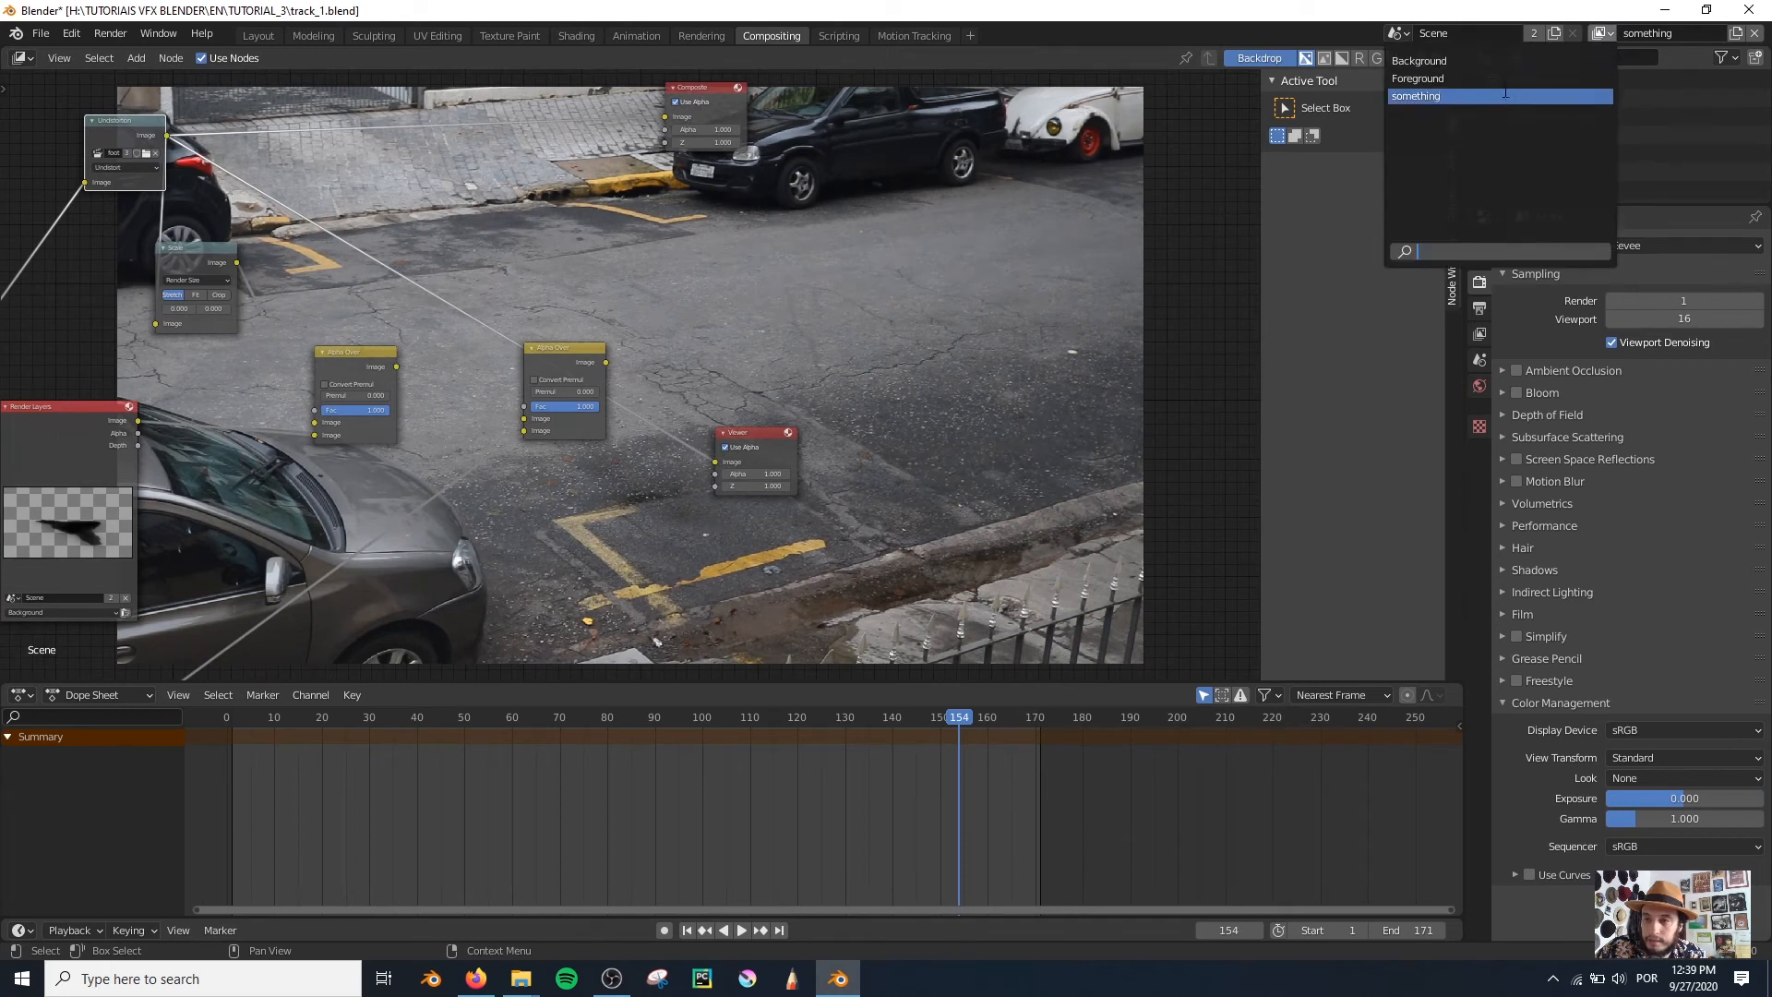
click(1440, 76)
scroll(775, 371, down, 1)
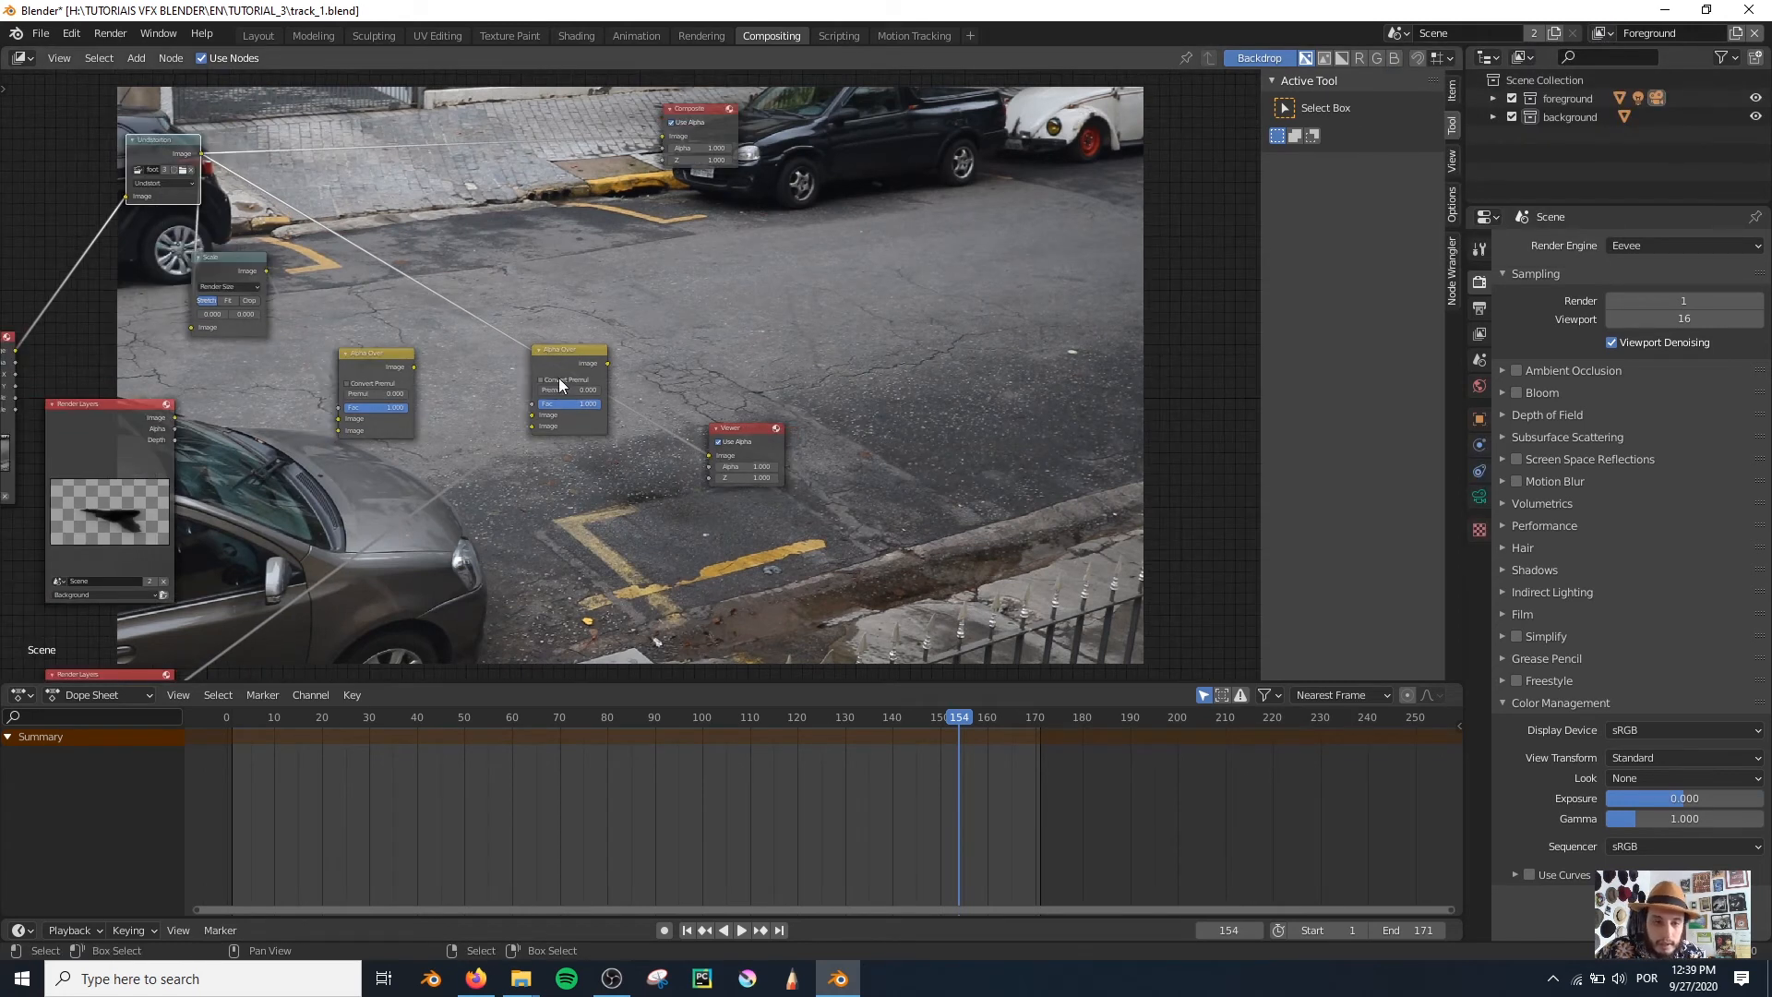
drag(699, 122, 764, 132)
ctrl+shift+click(578, 379)
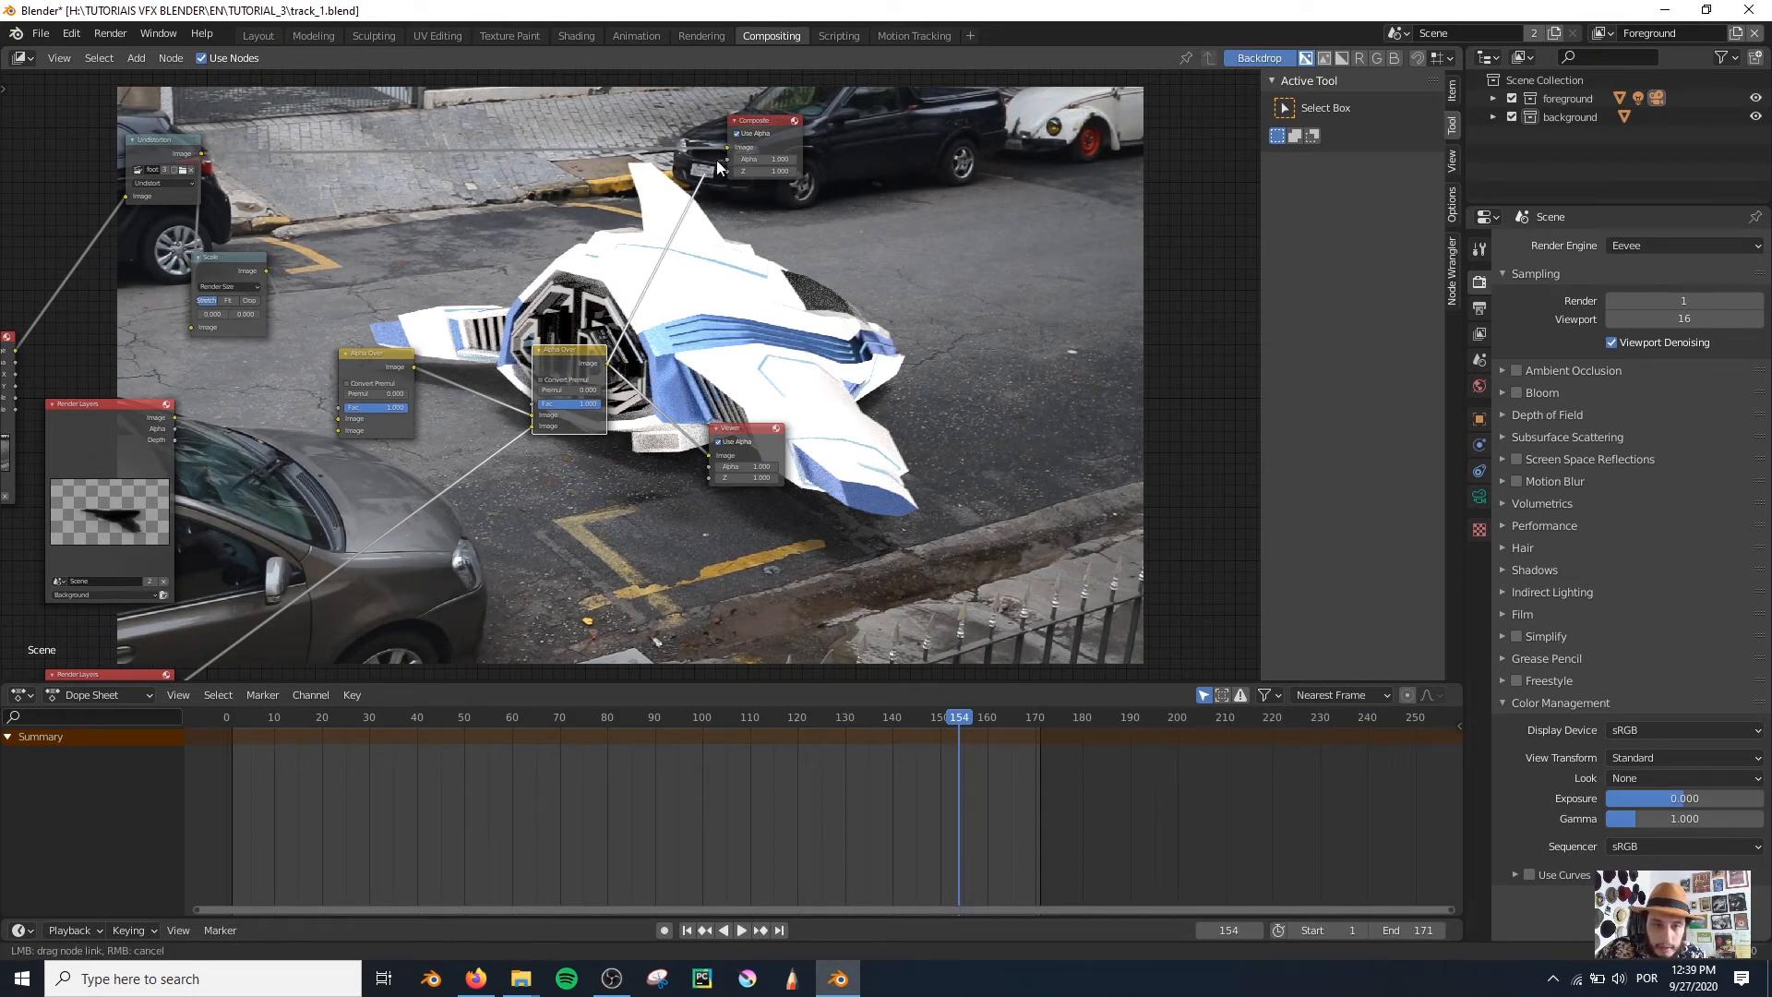
scroll(601, 369, down, 1)
middle_drag(601, 369, 849, 375)
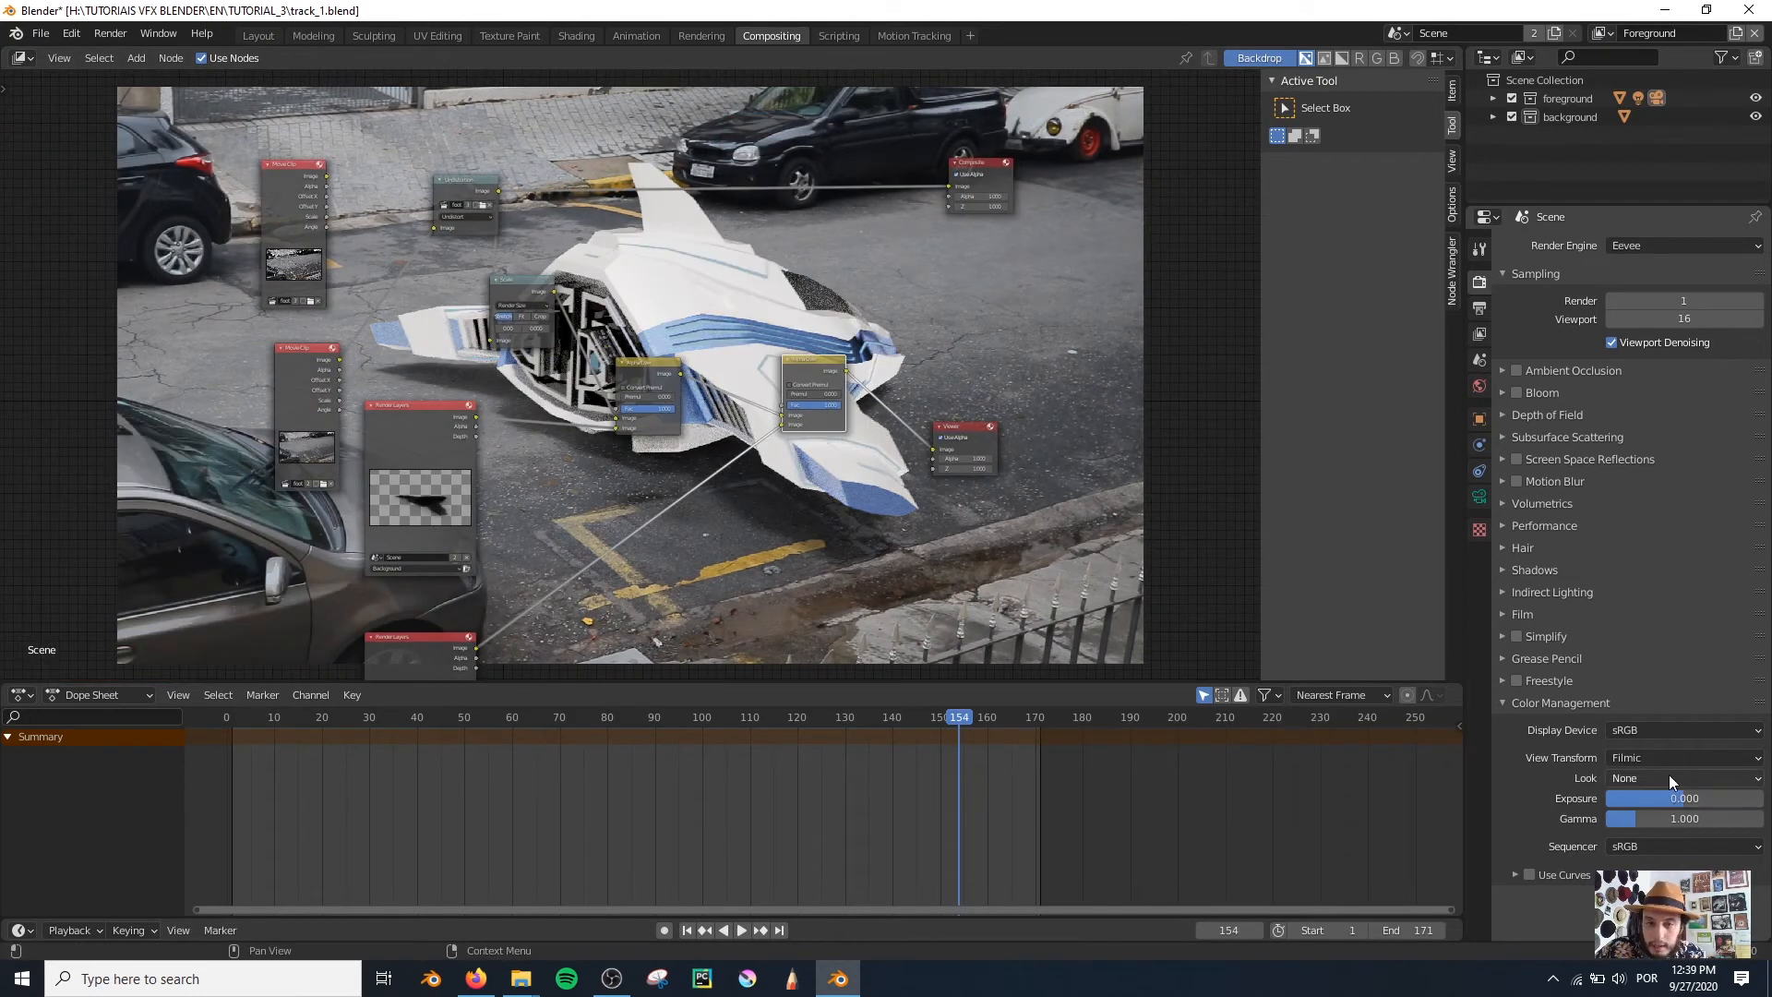
Step: Set the view transform to Standard for the spaceship composite and look over the exposure and Film settings
click(1670, 758)
click(1672, 777)
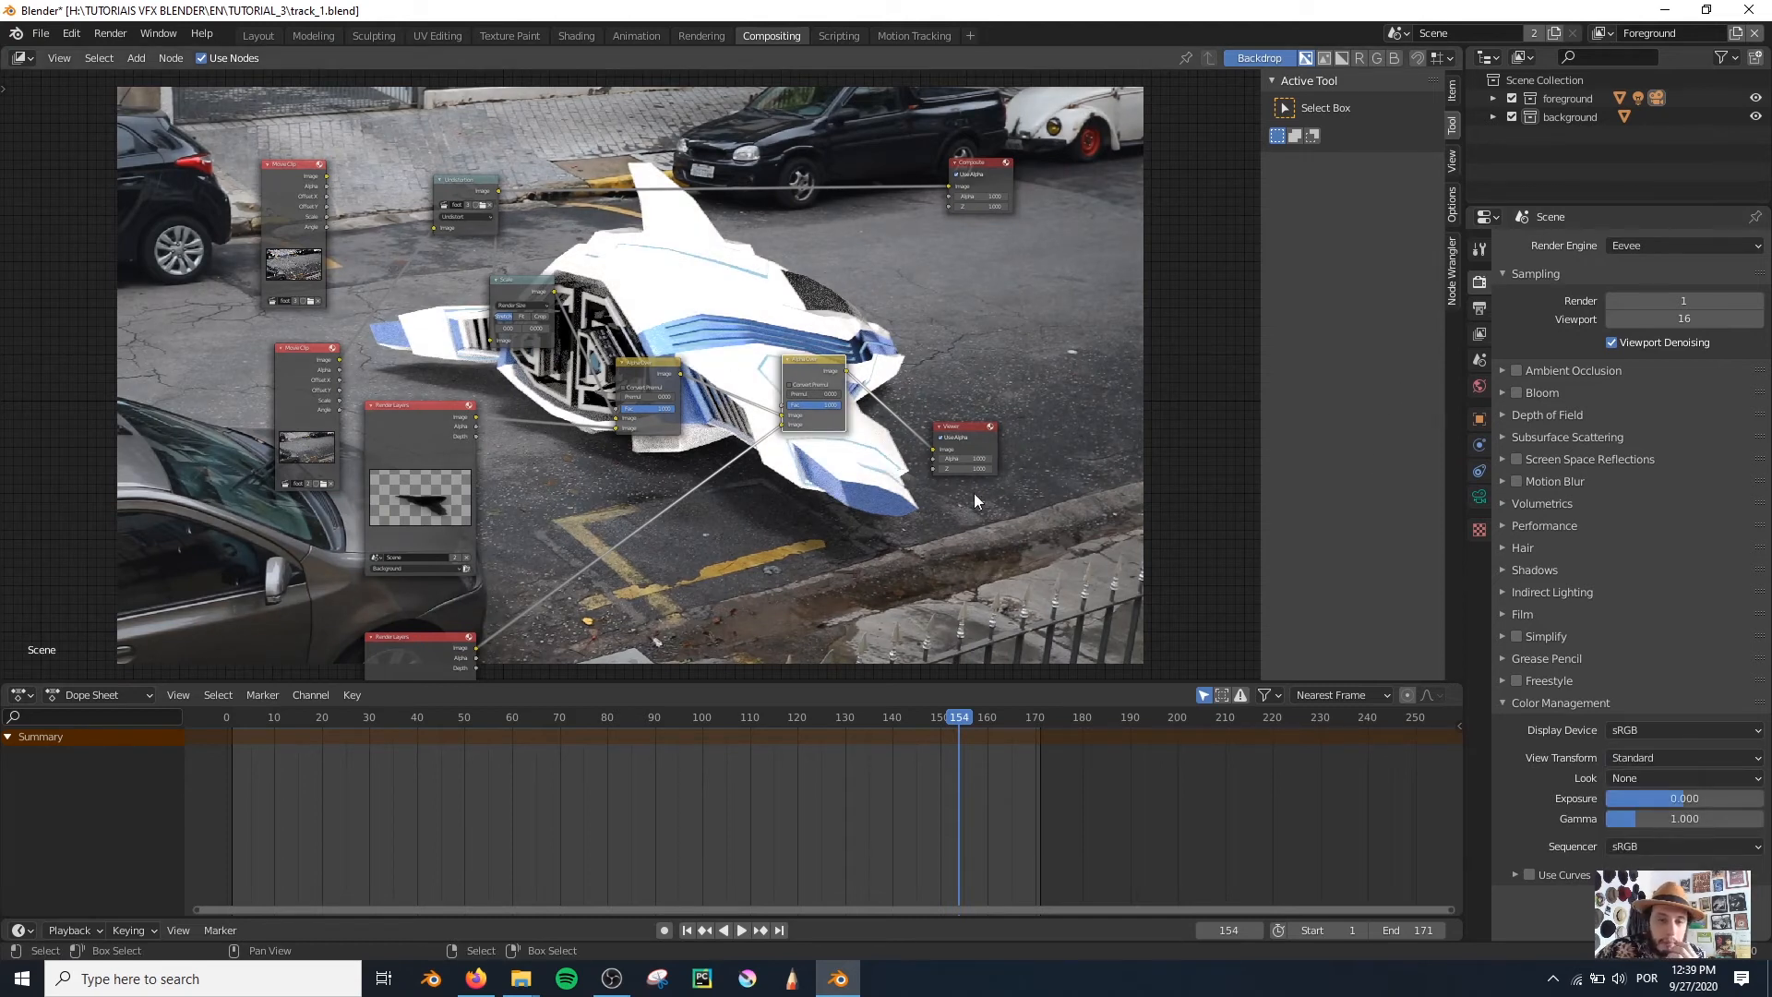
drag(1684, 798, 1685, 798)
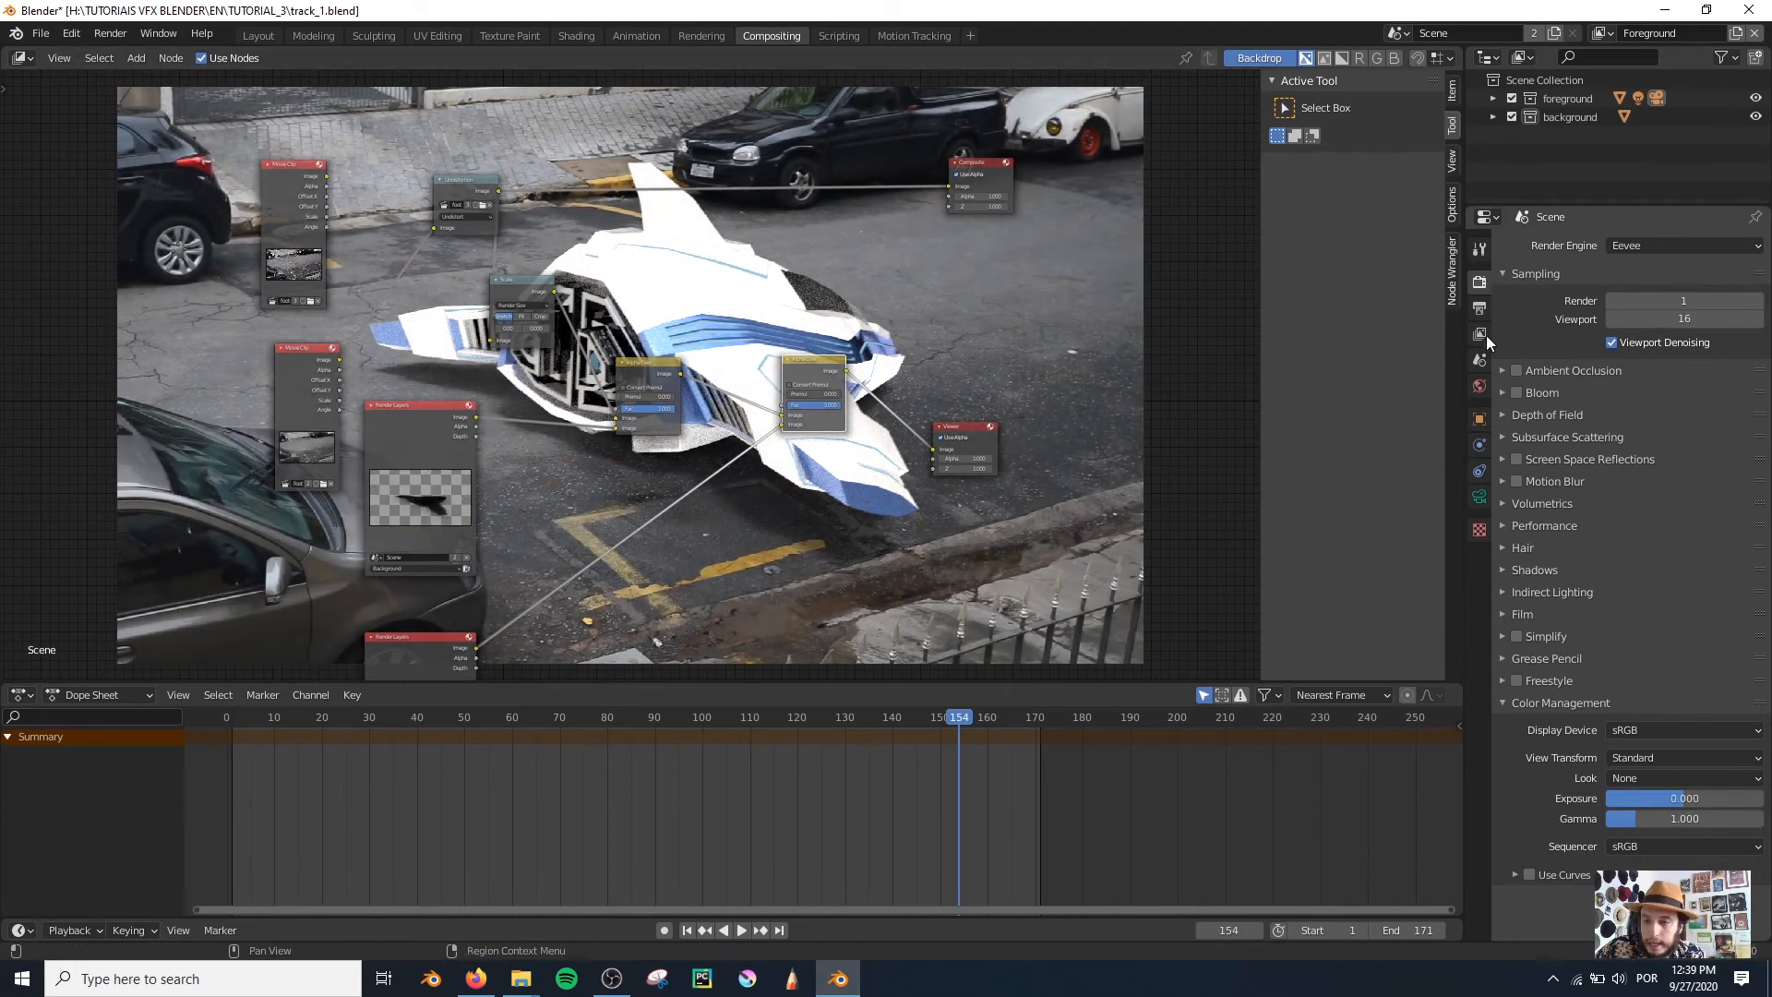
click(1519, 614)
click(1519, 613)
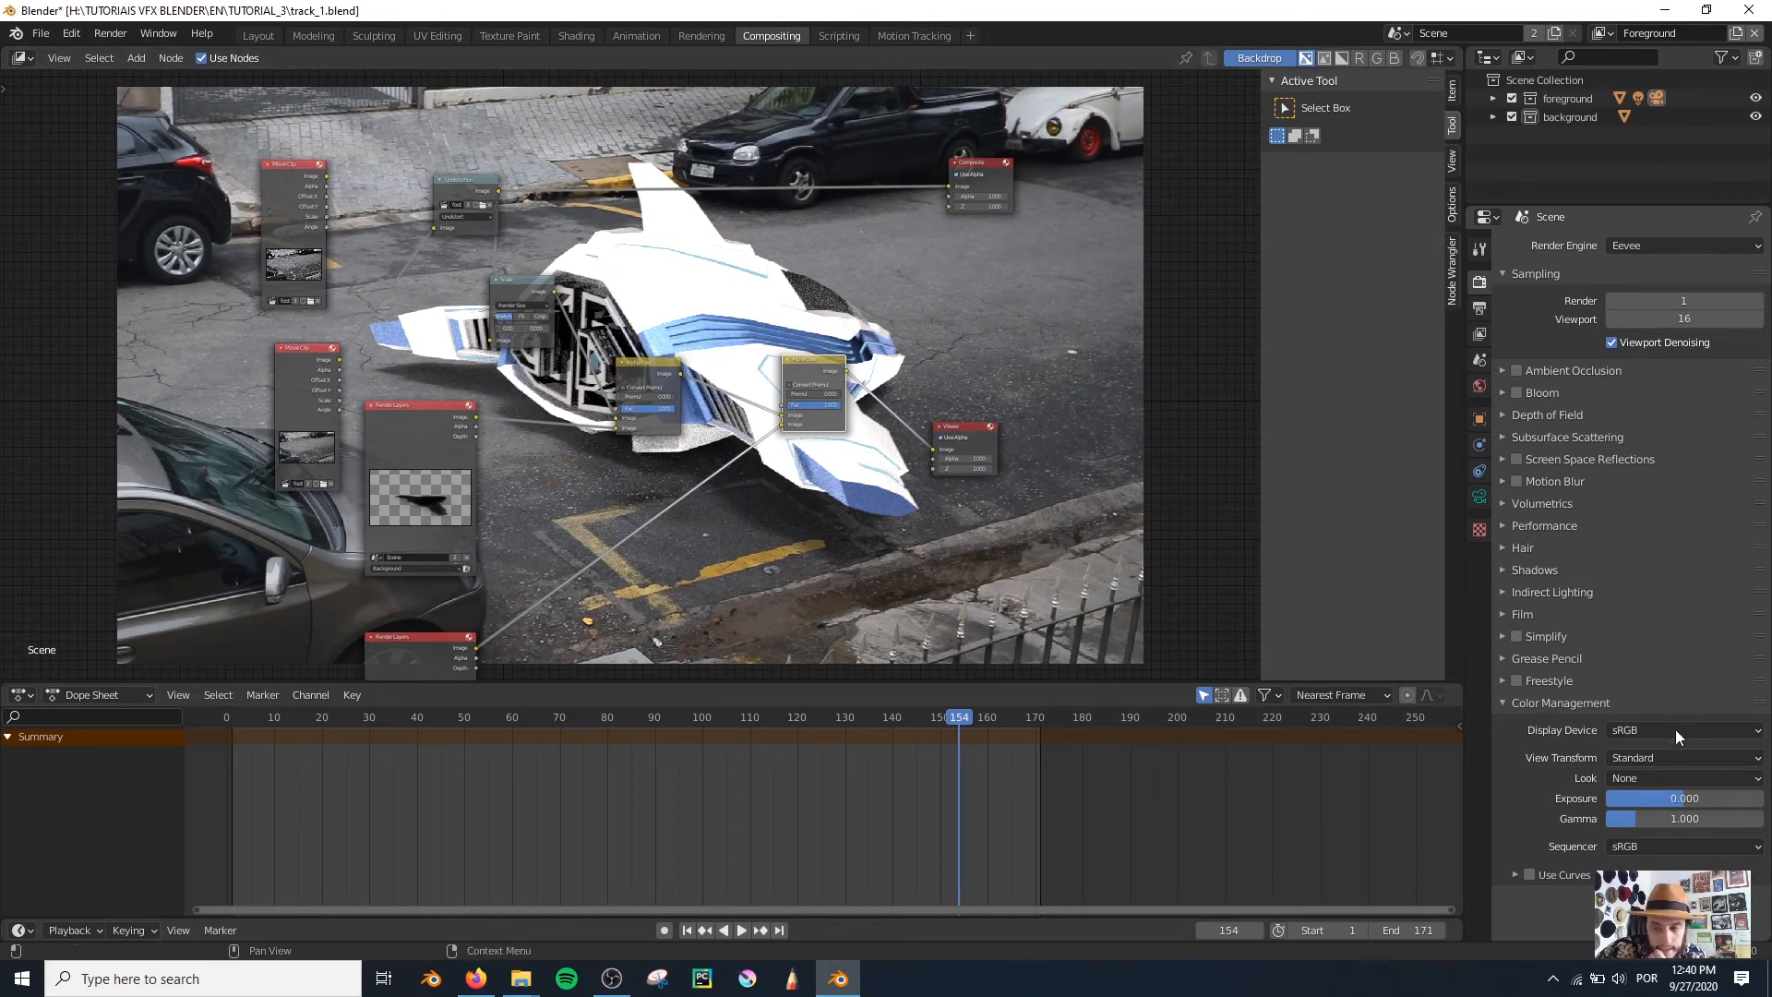
Step: Preview the composite with the False Color view transform and return it to Standard
click(1636, 757)
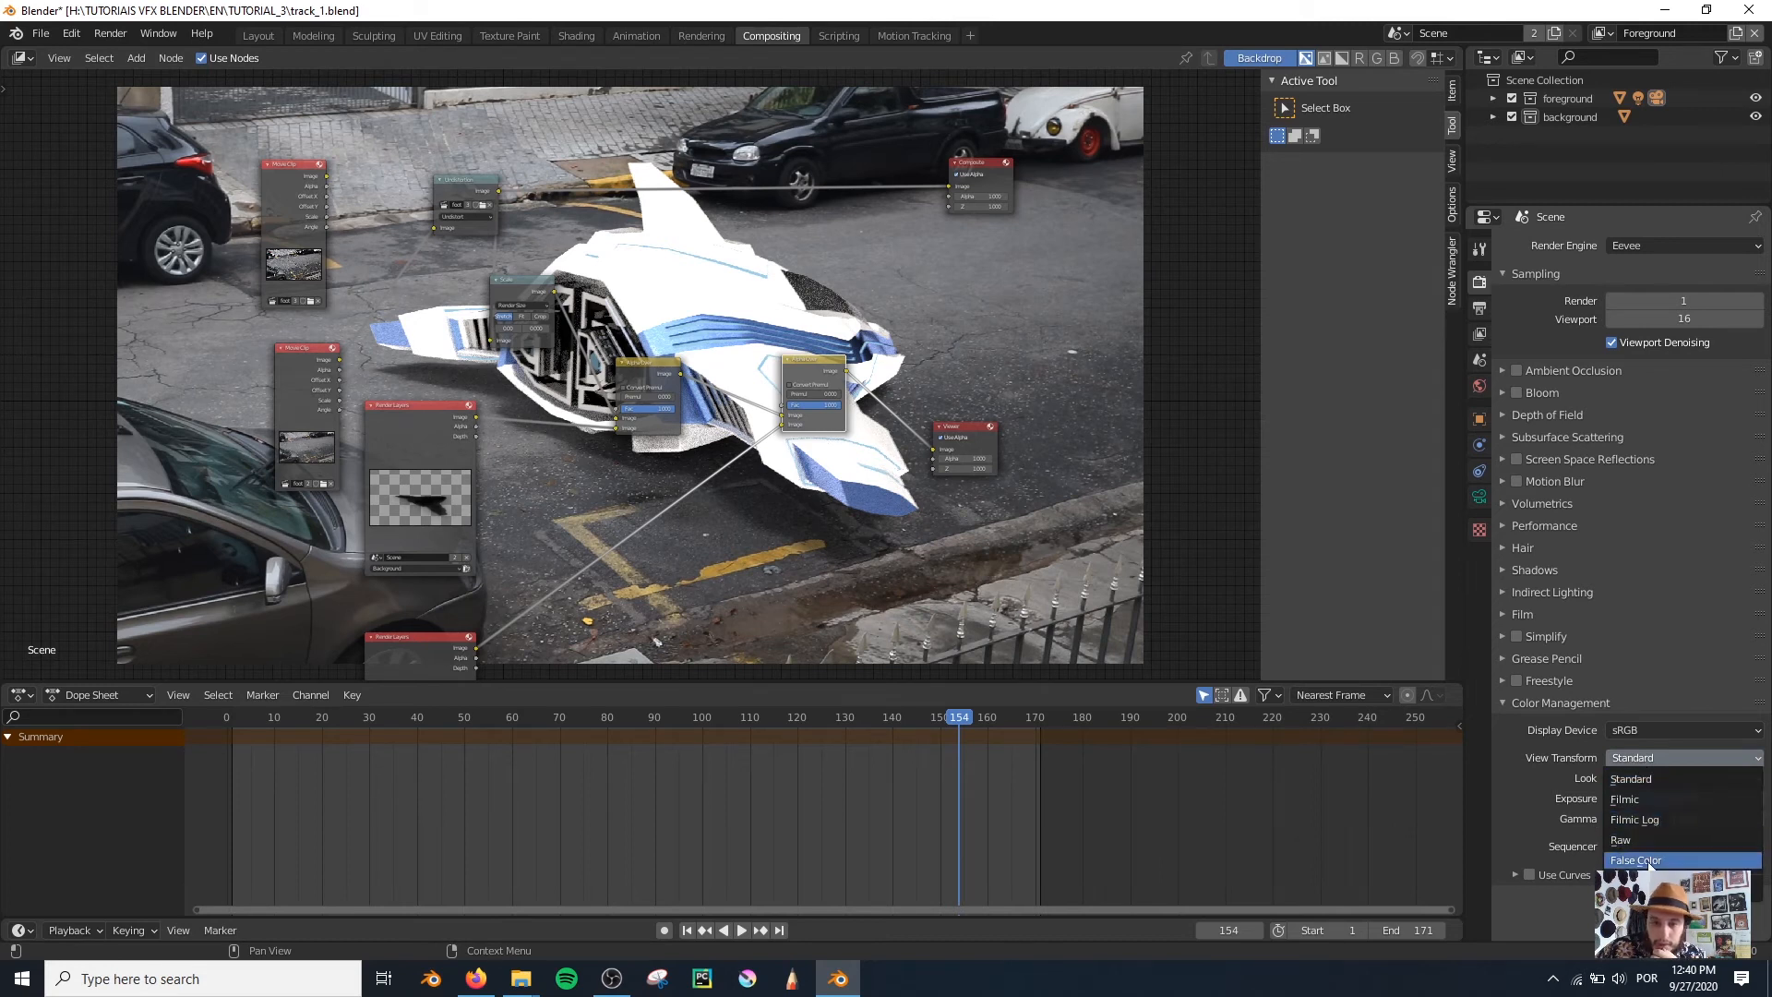
click(1636, 859)
click(1661, 756)
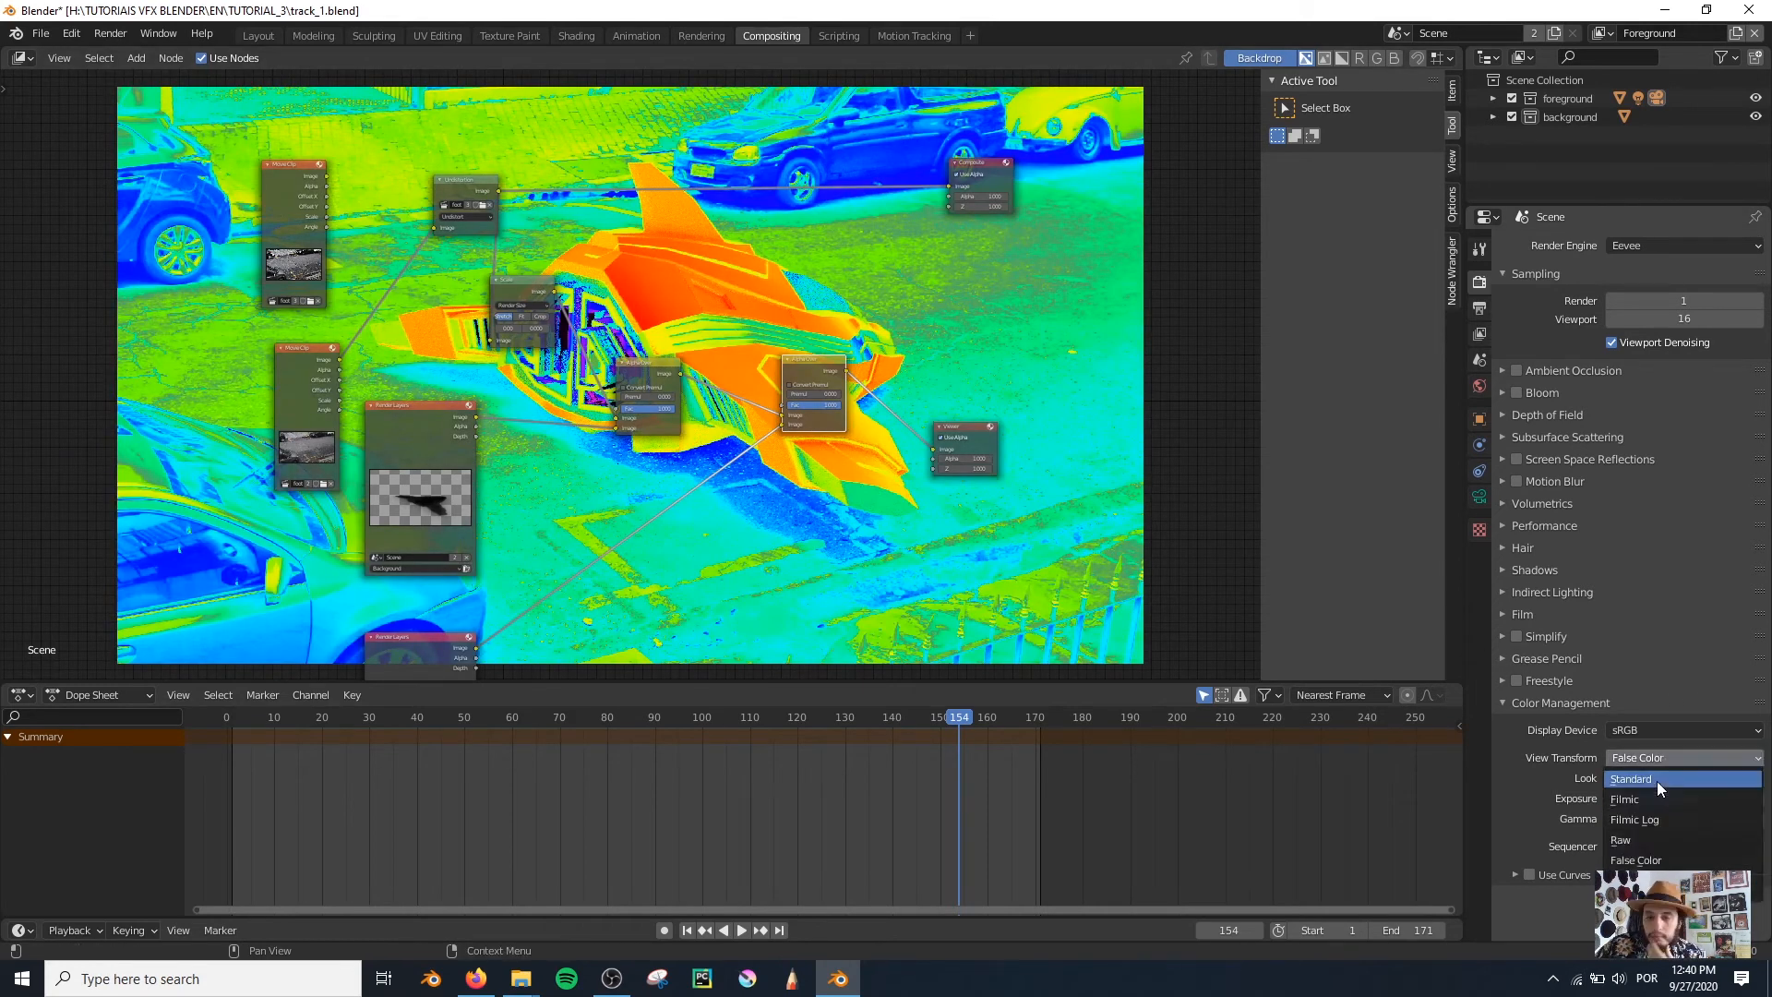
click(1657, 781)
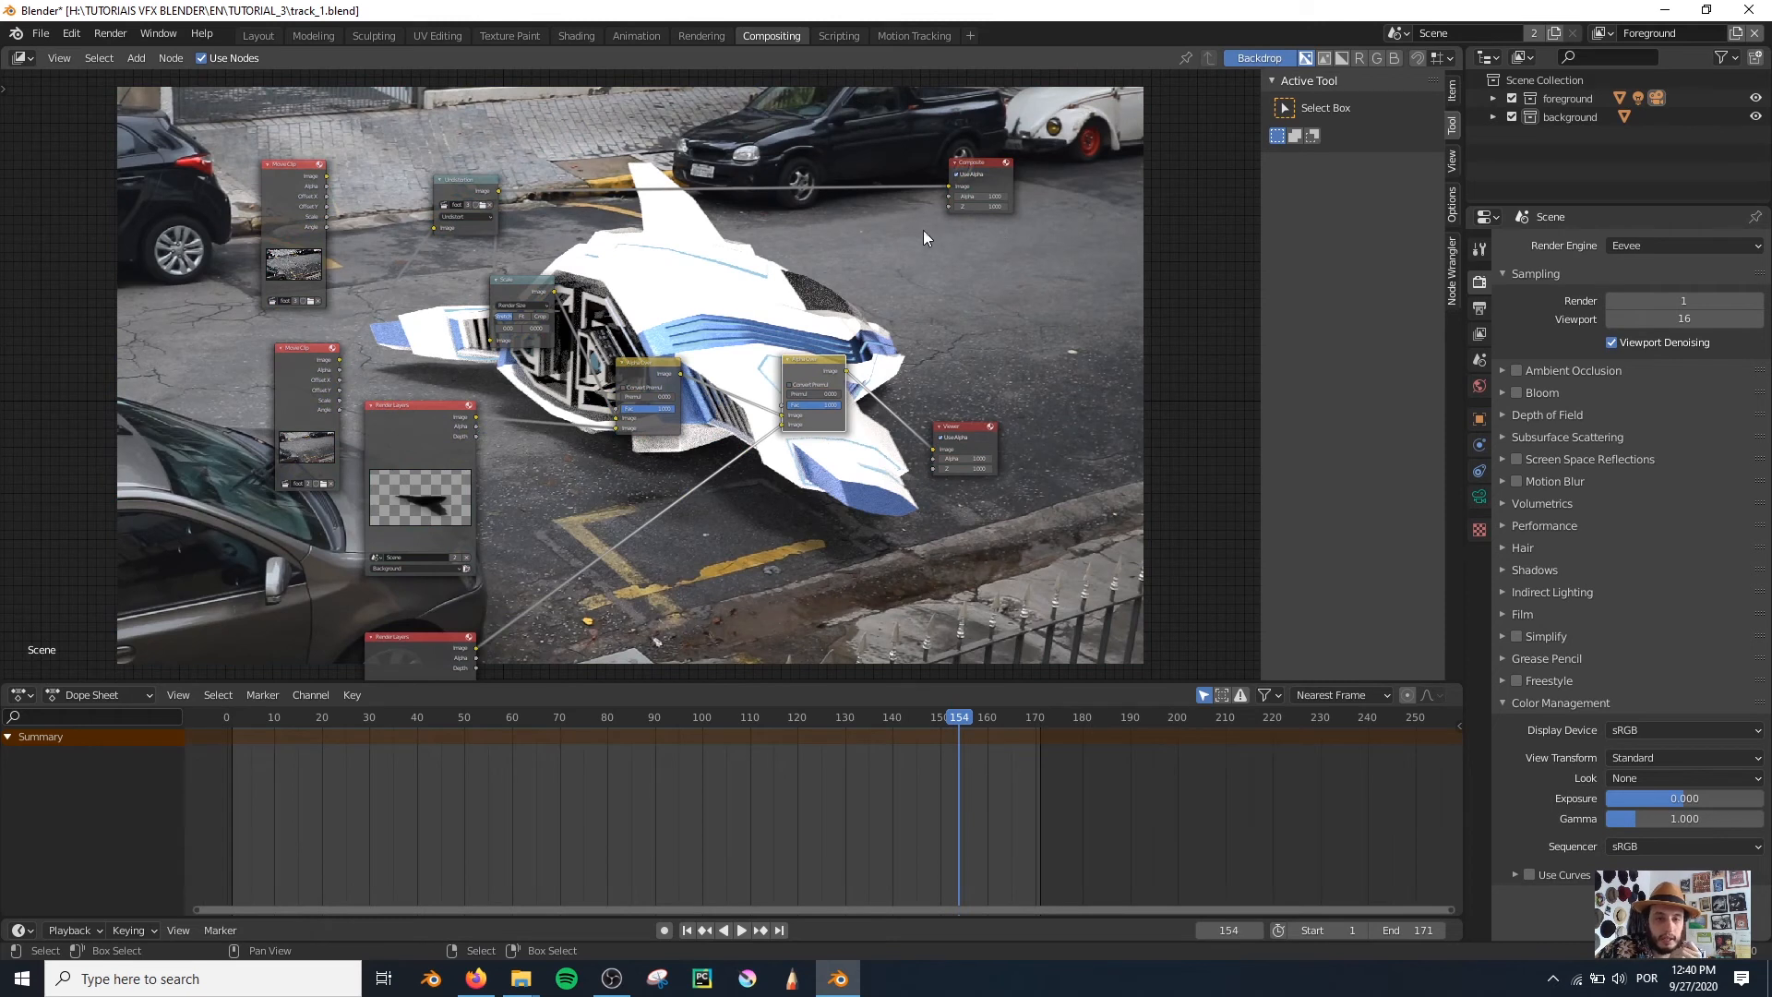
Step: Switch the active view layer to something
scroll(580, 239, up, 3)
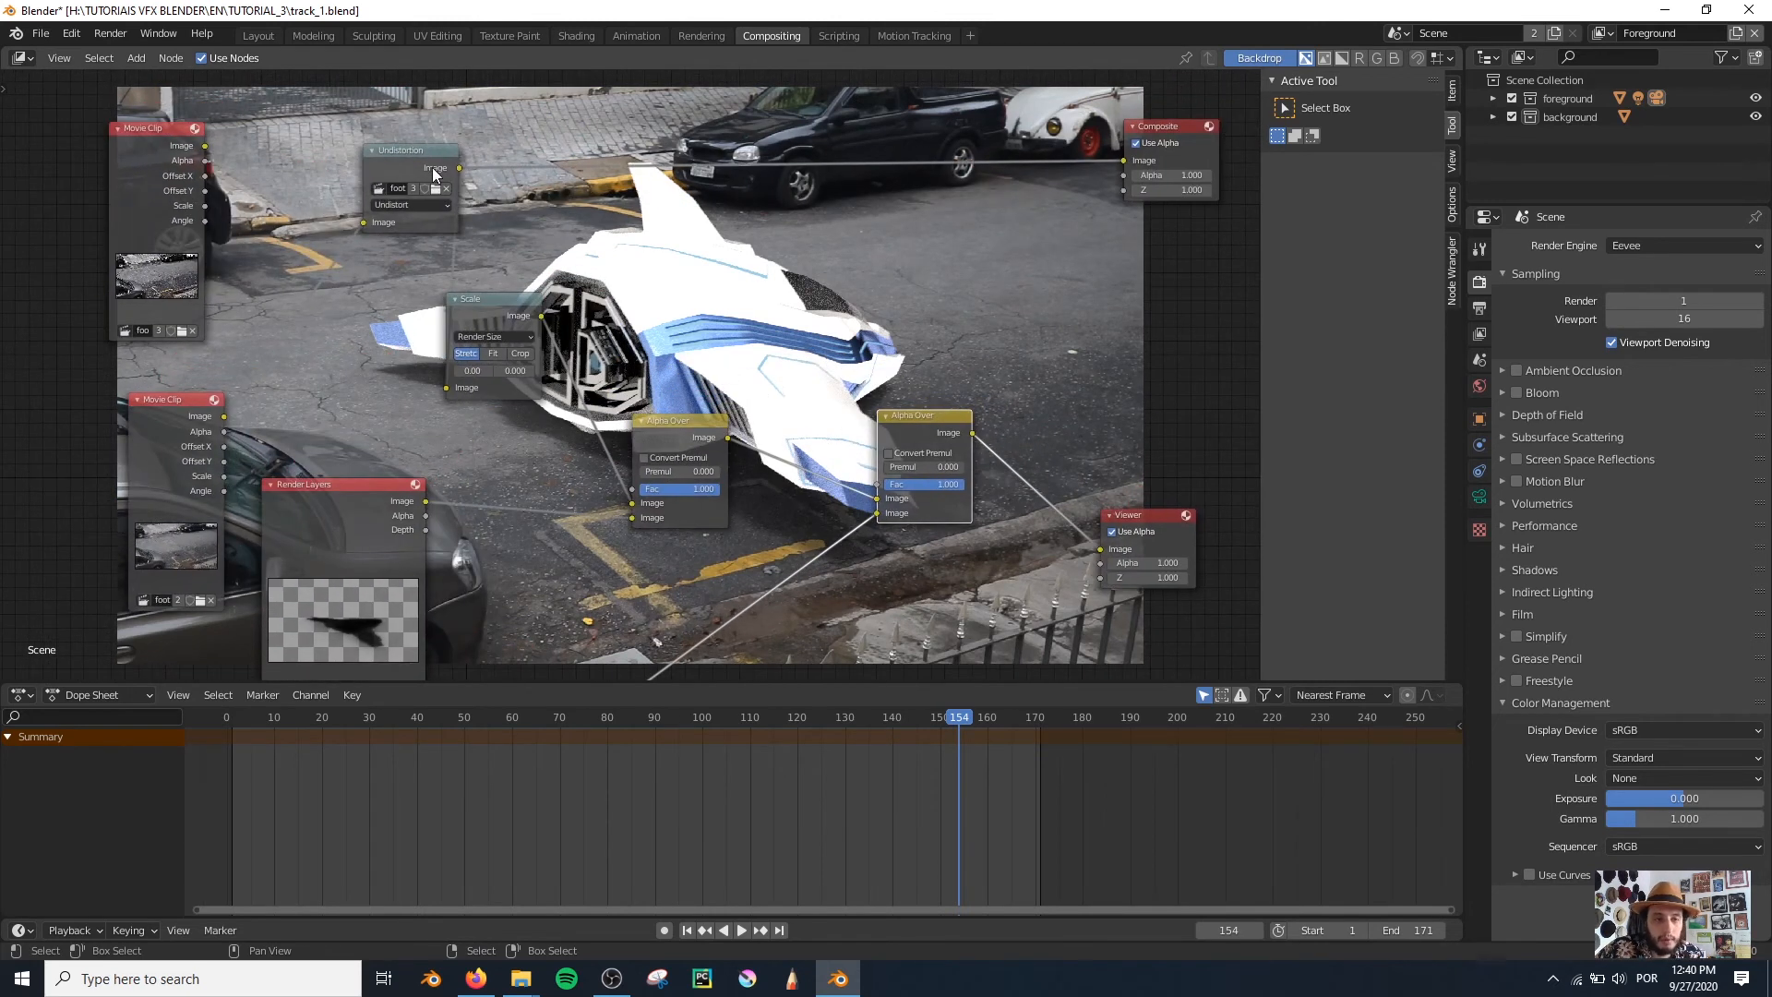
click(1603, 33)
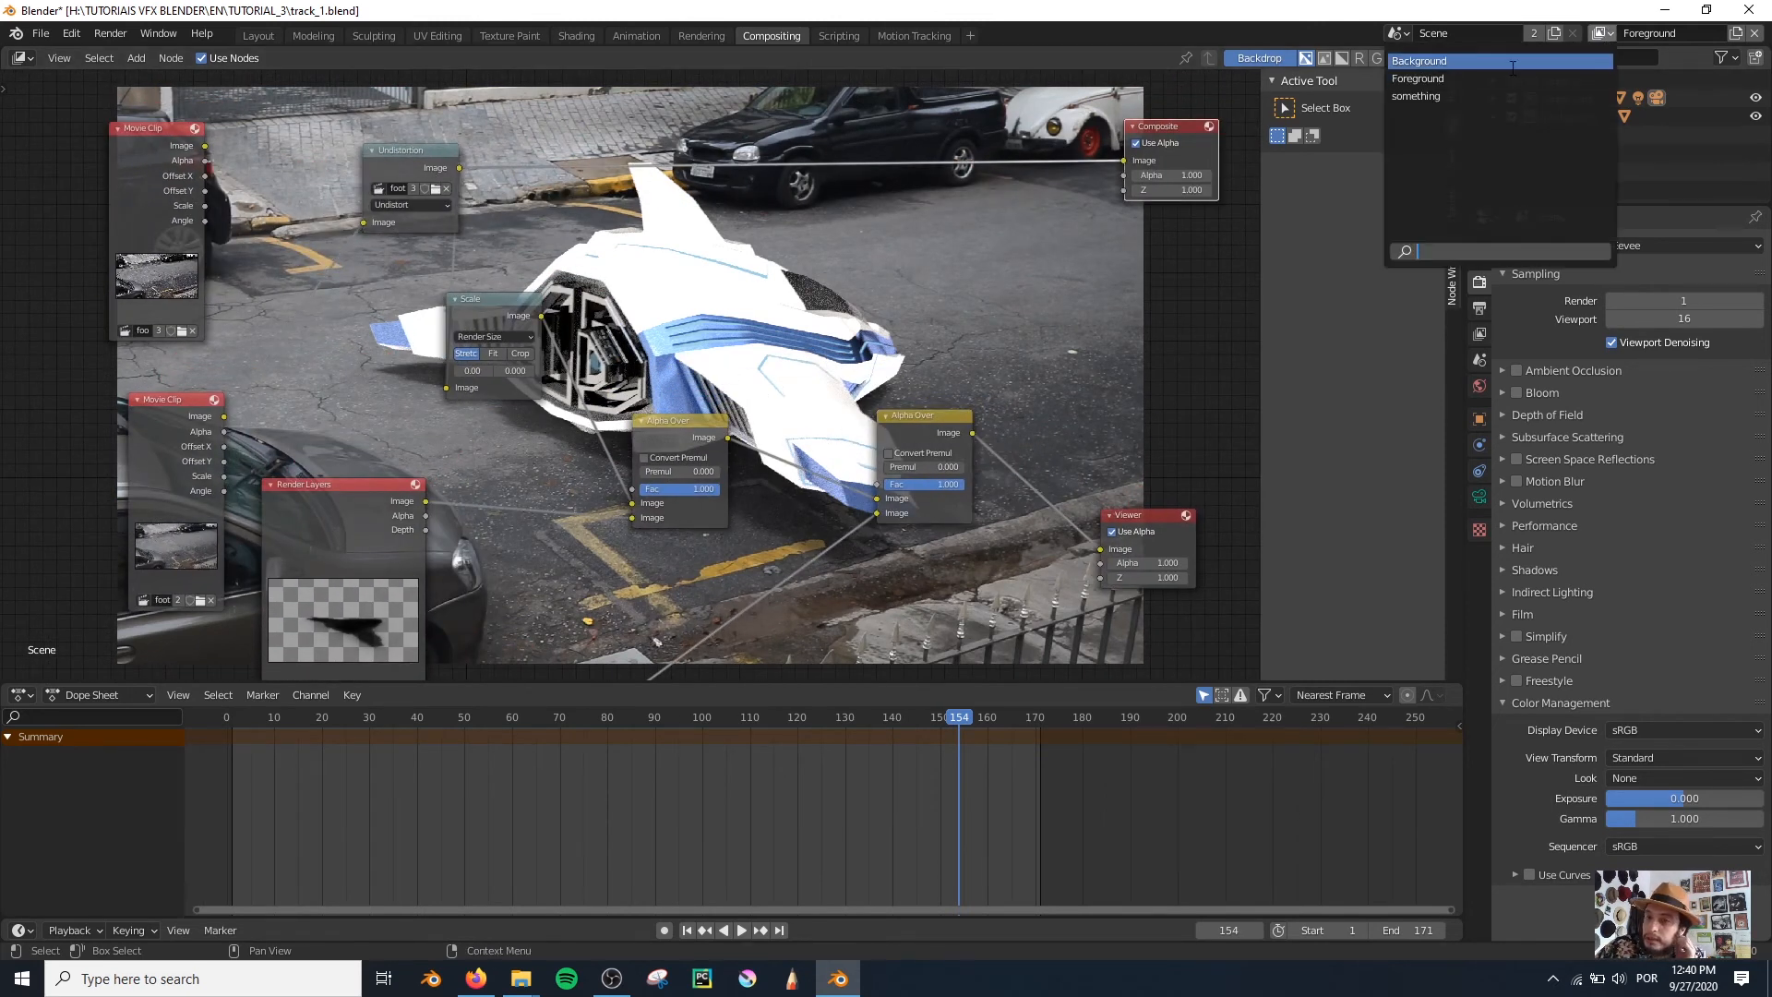
click(1412, 96)
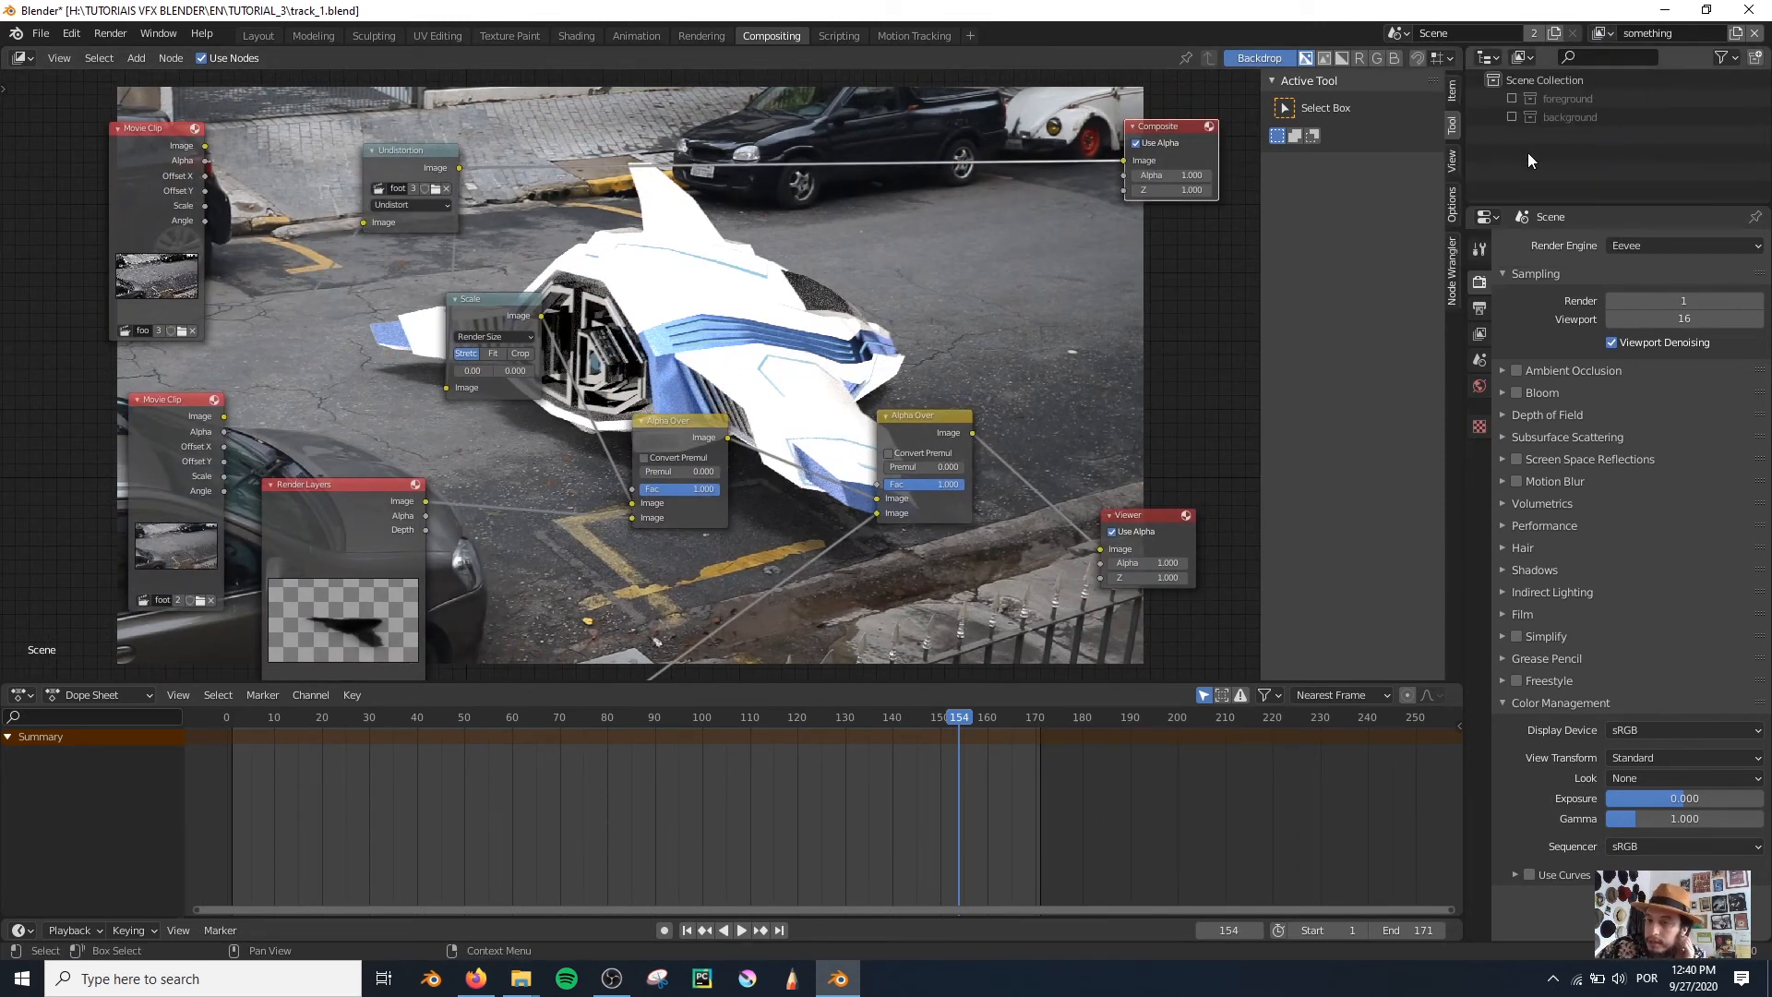
Step: Enable Render Single Layer for the something view layer and save the file
click(1481, 334)
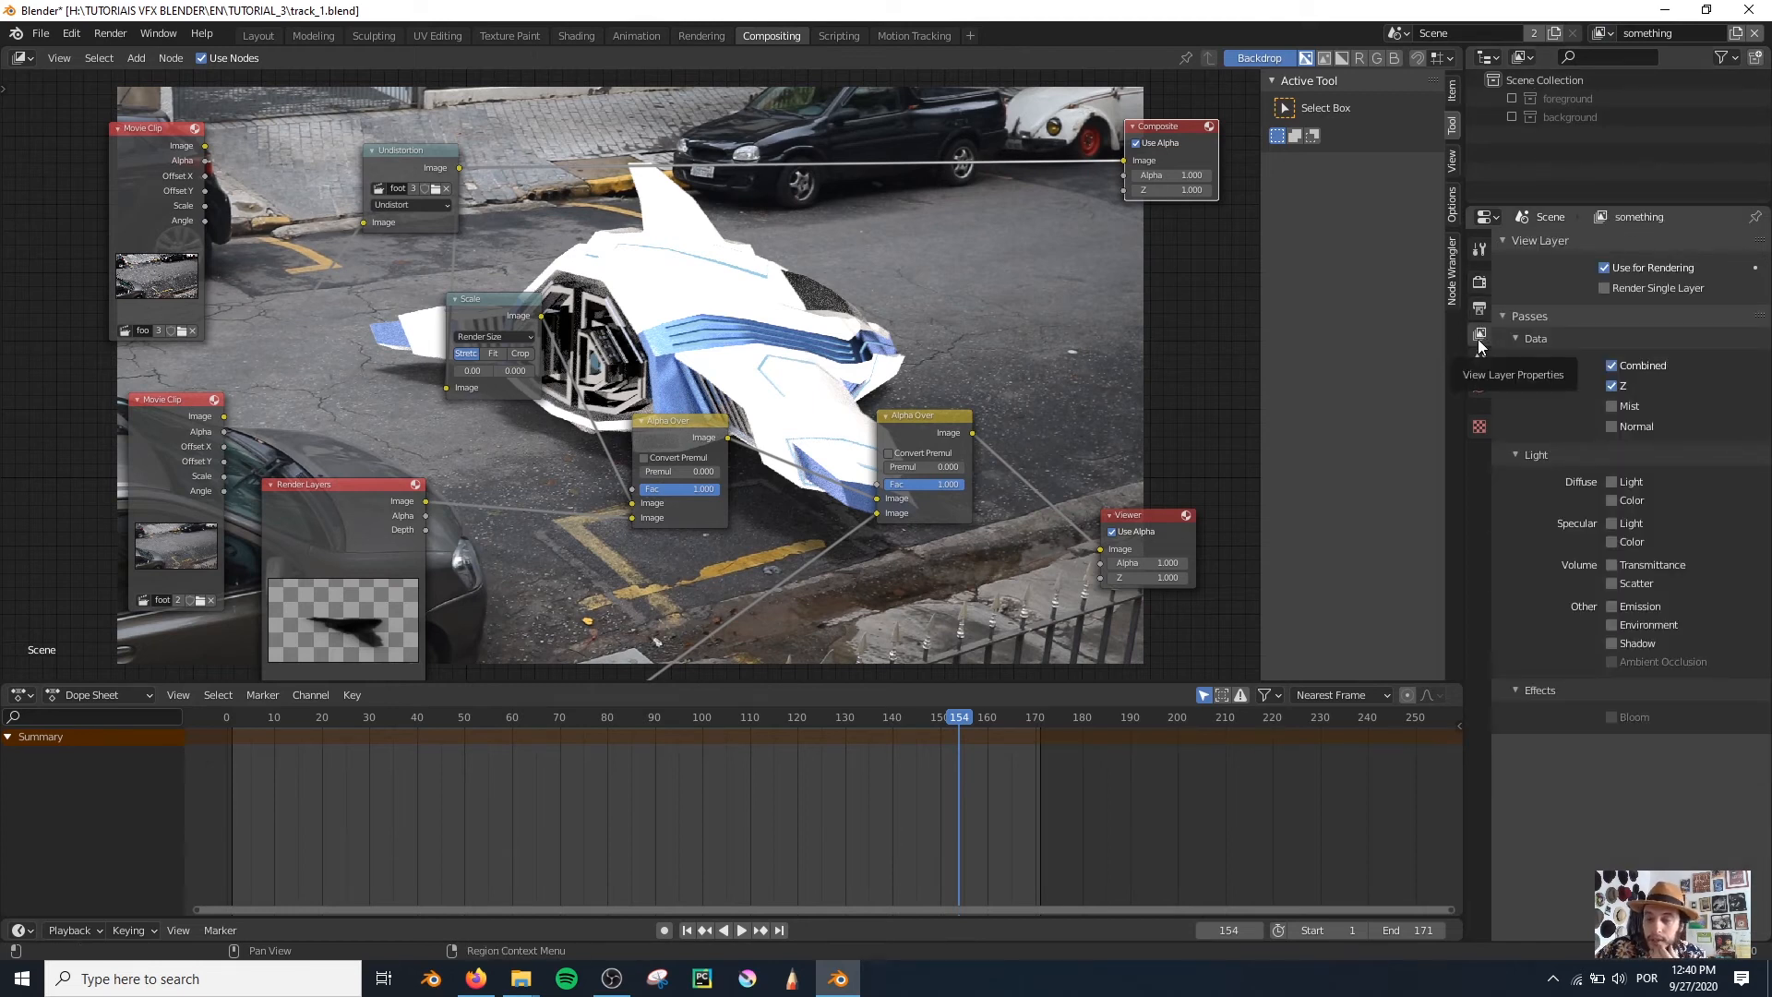
click(1605, 288)
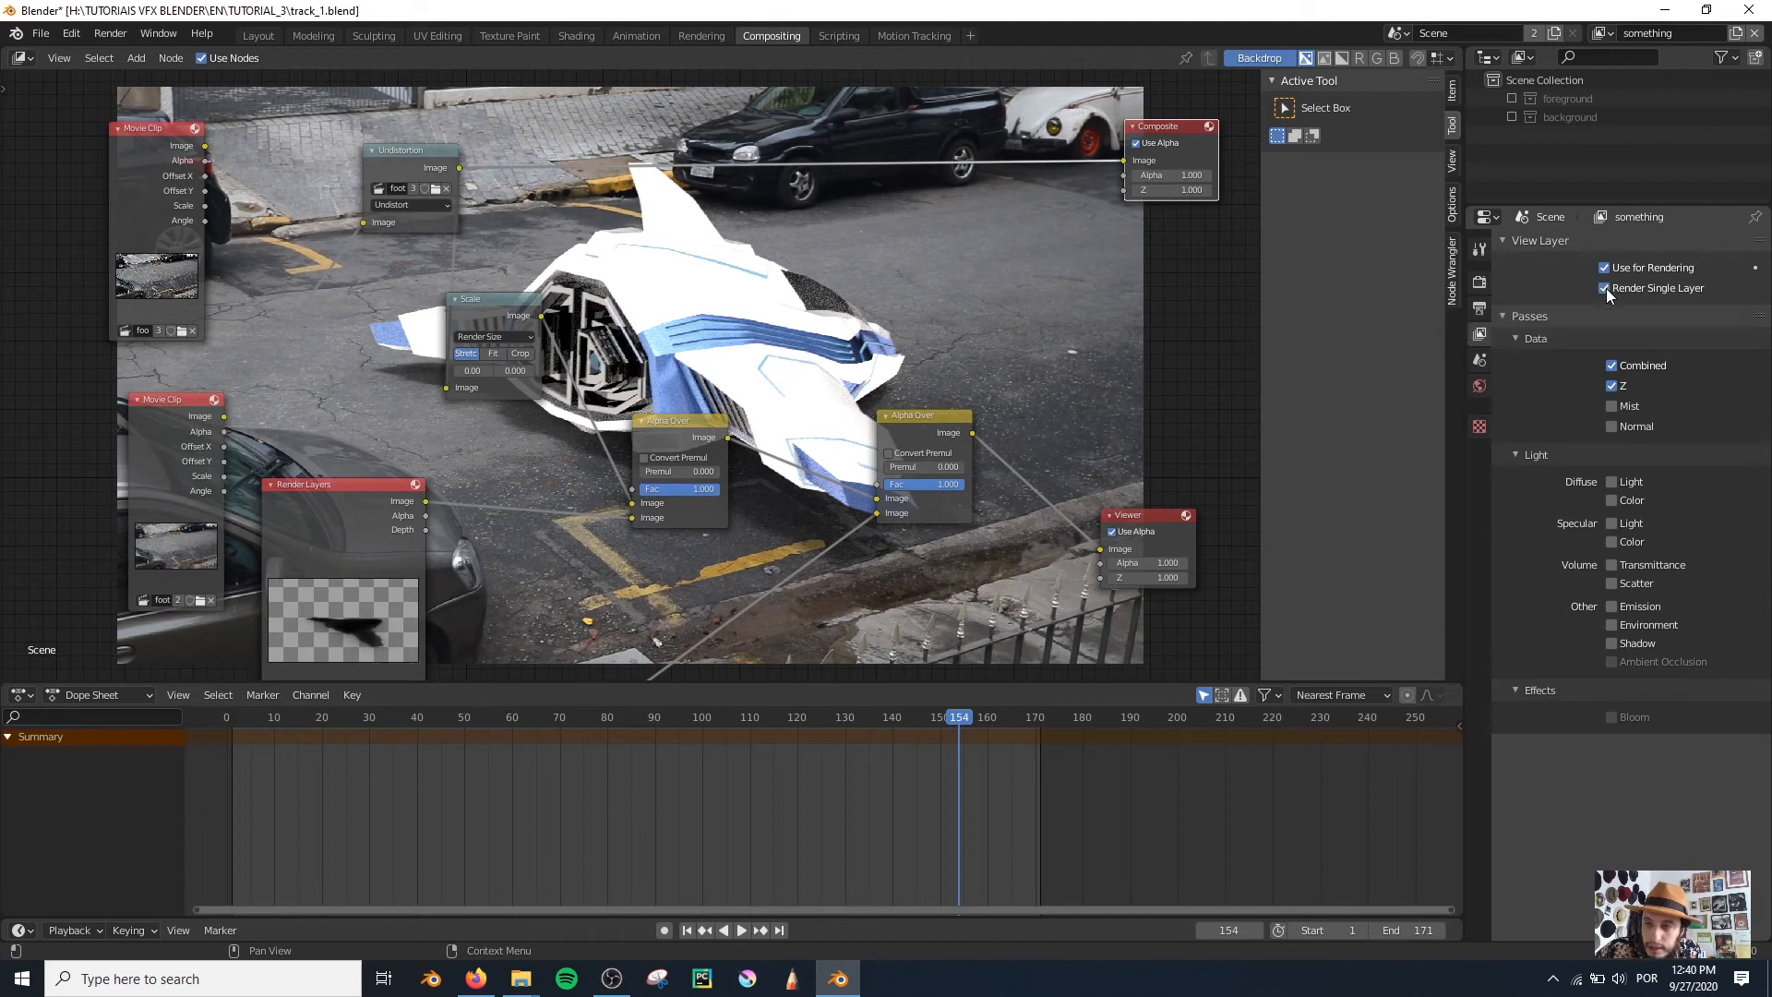
click(1609, 33)
key(ctrl+s)
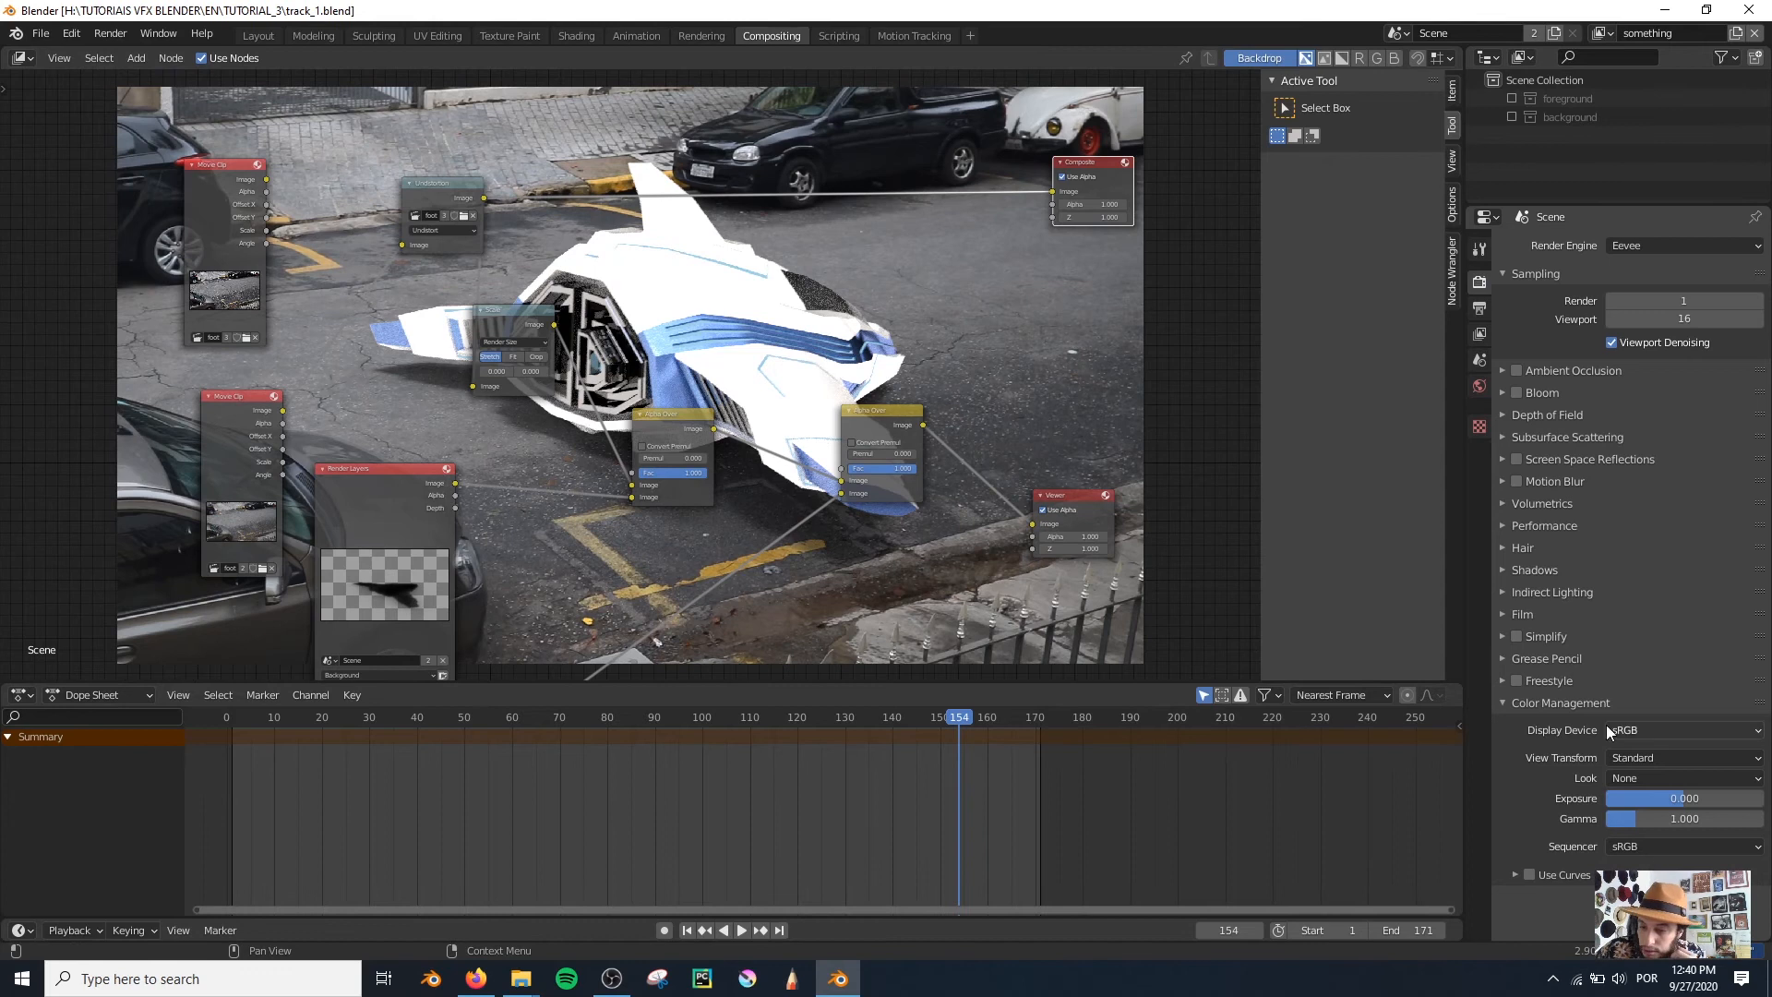
Step: Start choosing the render output location, create a folder named UNSHARP_UNDISTORT inside EN\footage, and copy its path
click(1478, 308)
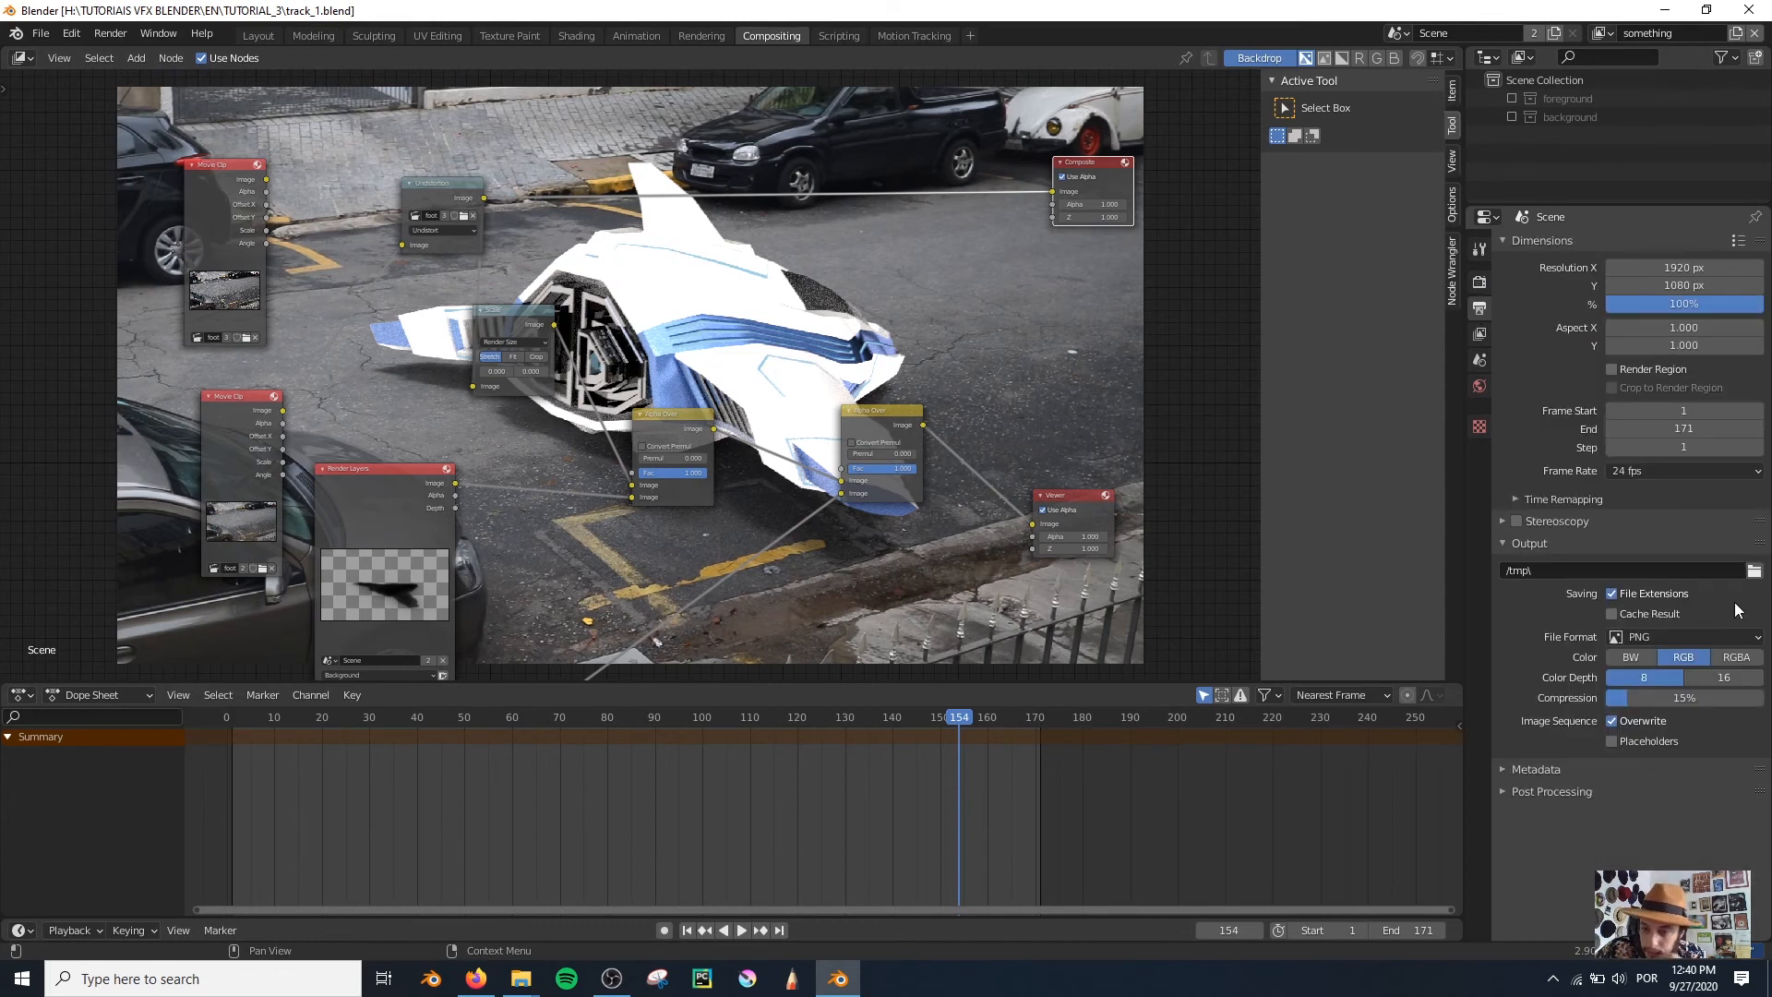
click(1753, 572)
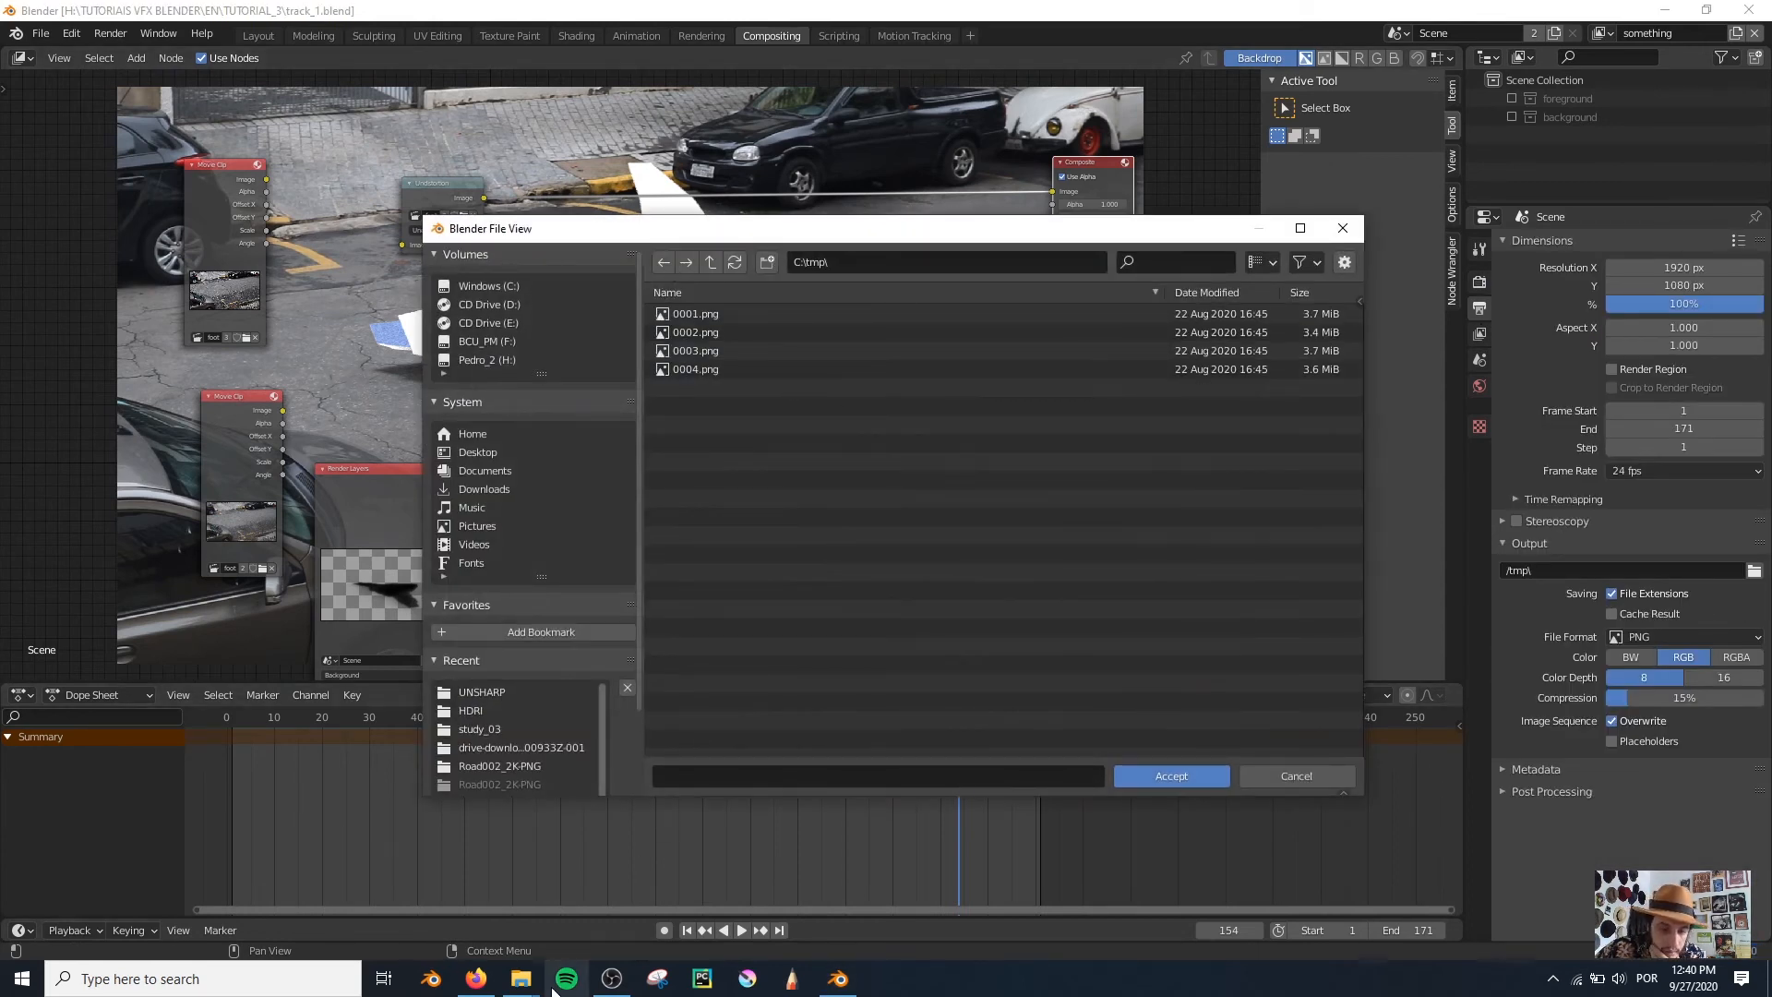
click(521, 976)
click(1262, 154)
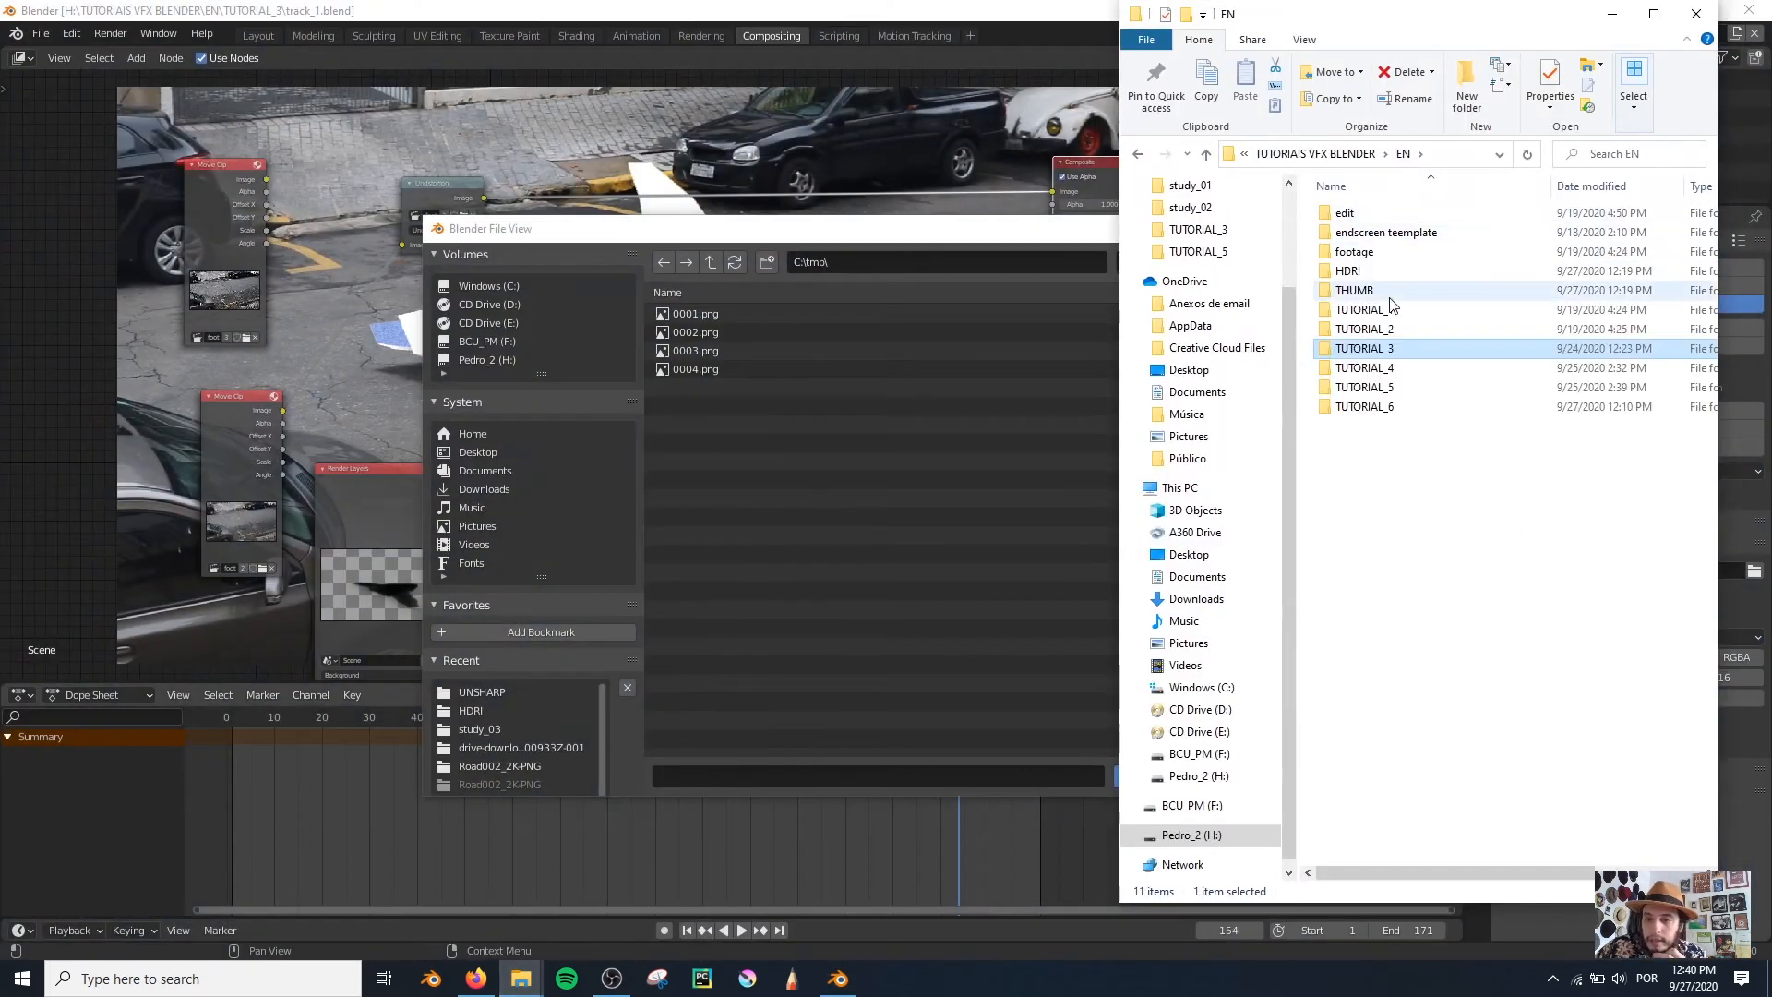
double_click(1396, 258)
click(1466, 88)
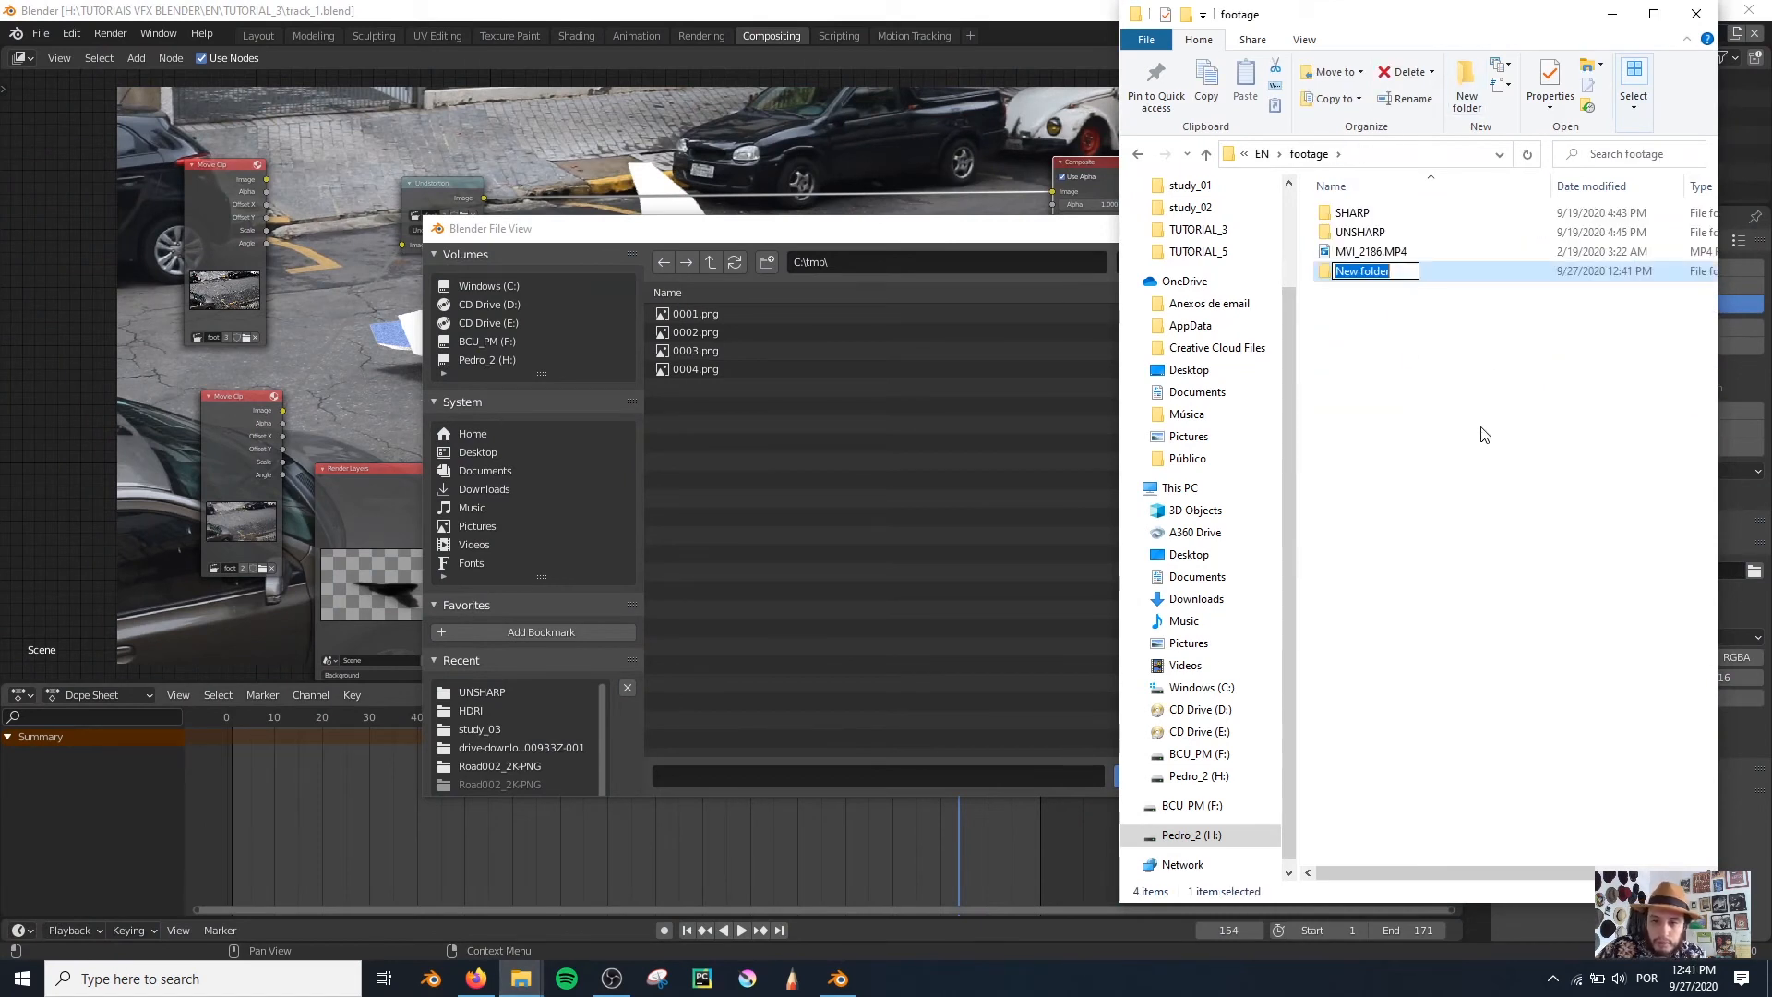
text(SUNSHA)
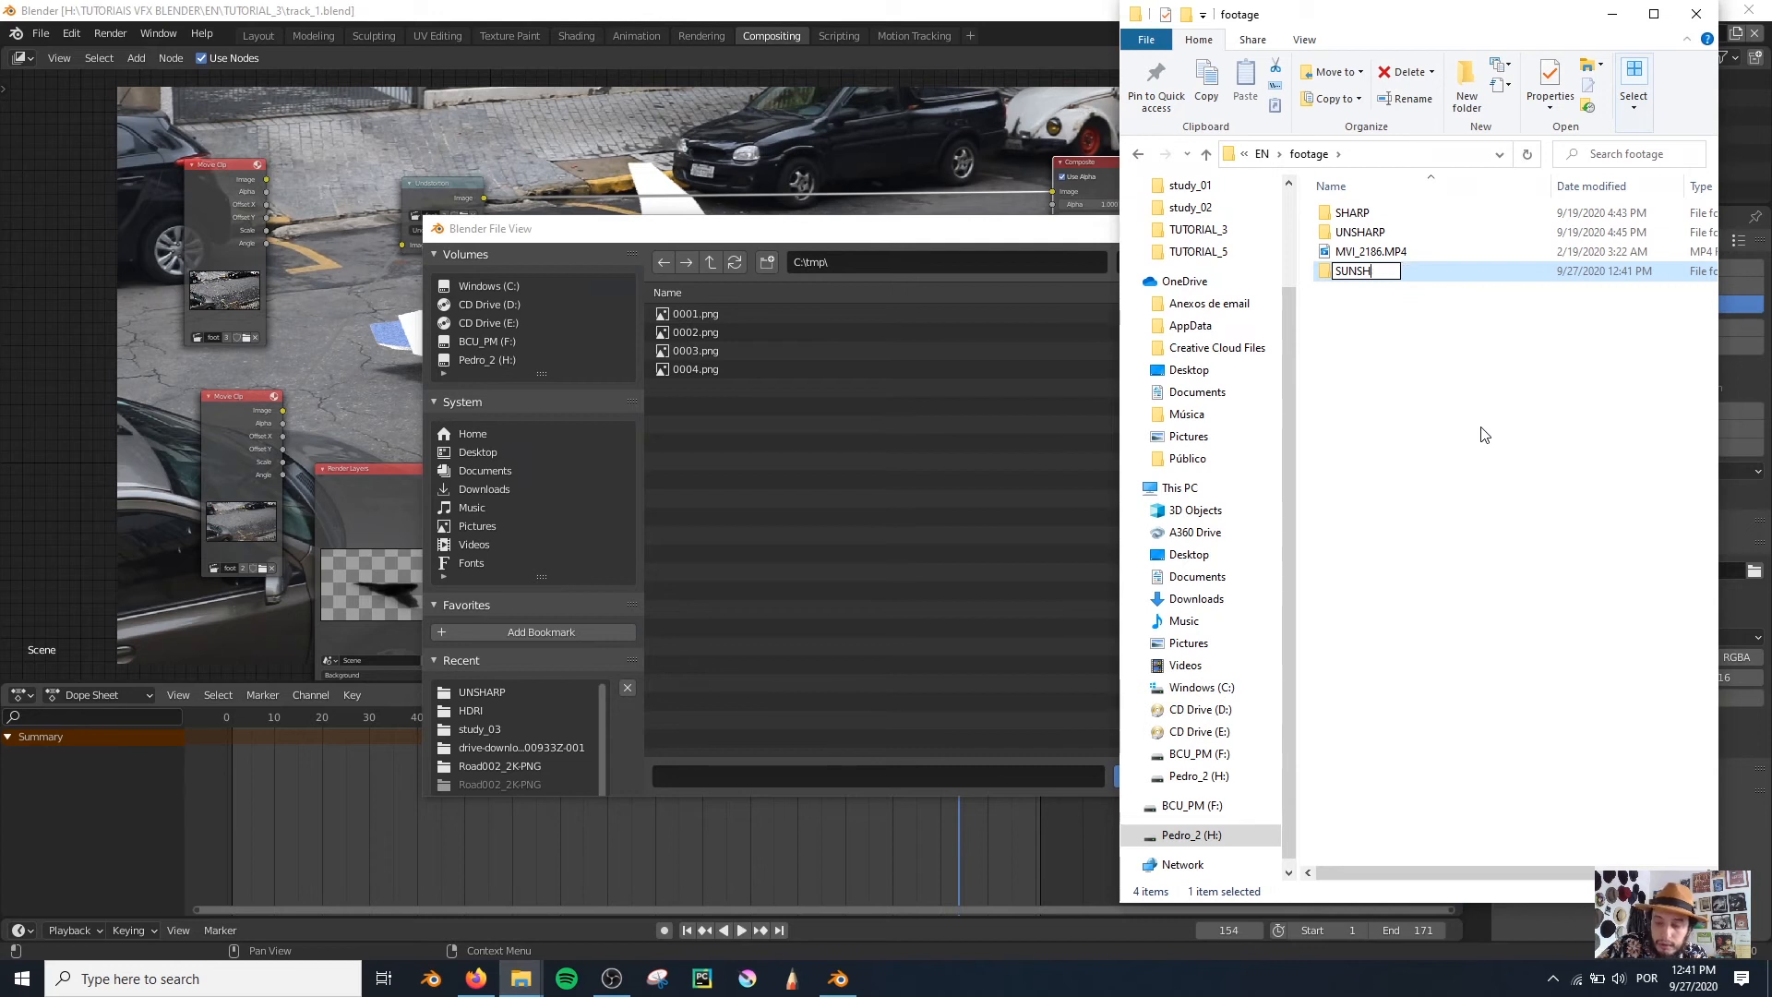
key(BackSpace)
key(BackSpace)
key(BackSpace)
text(UNS)
text(HARP U)
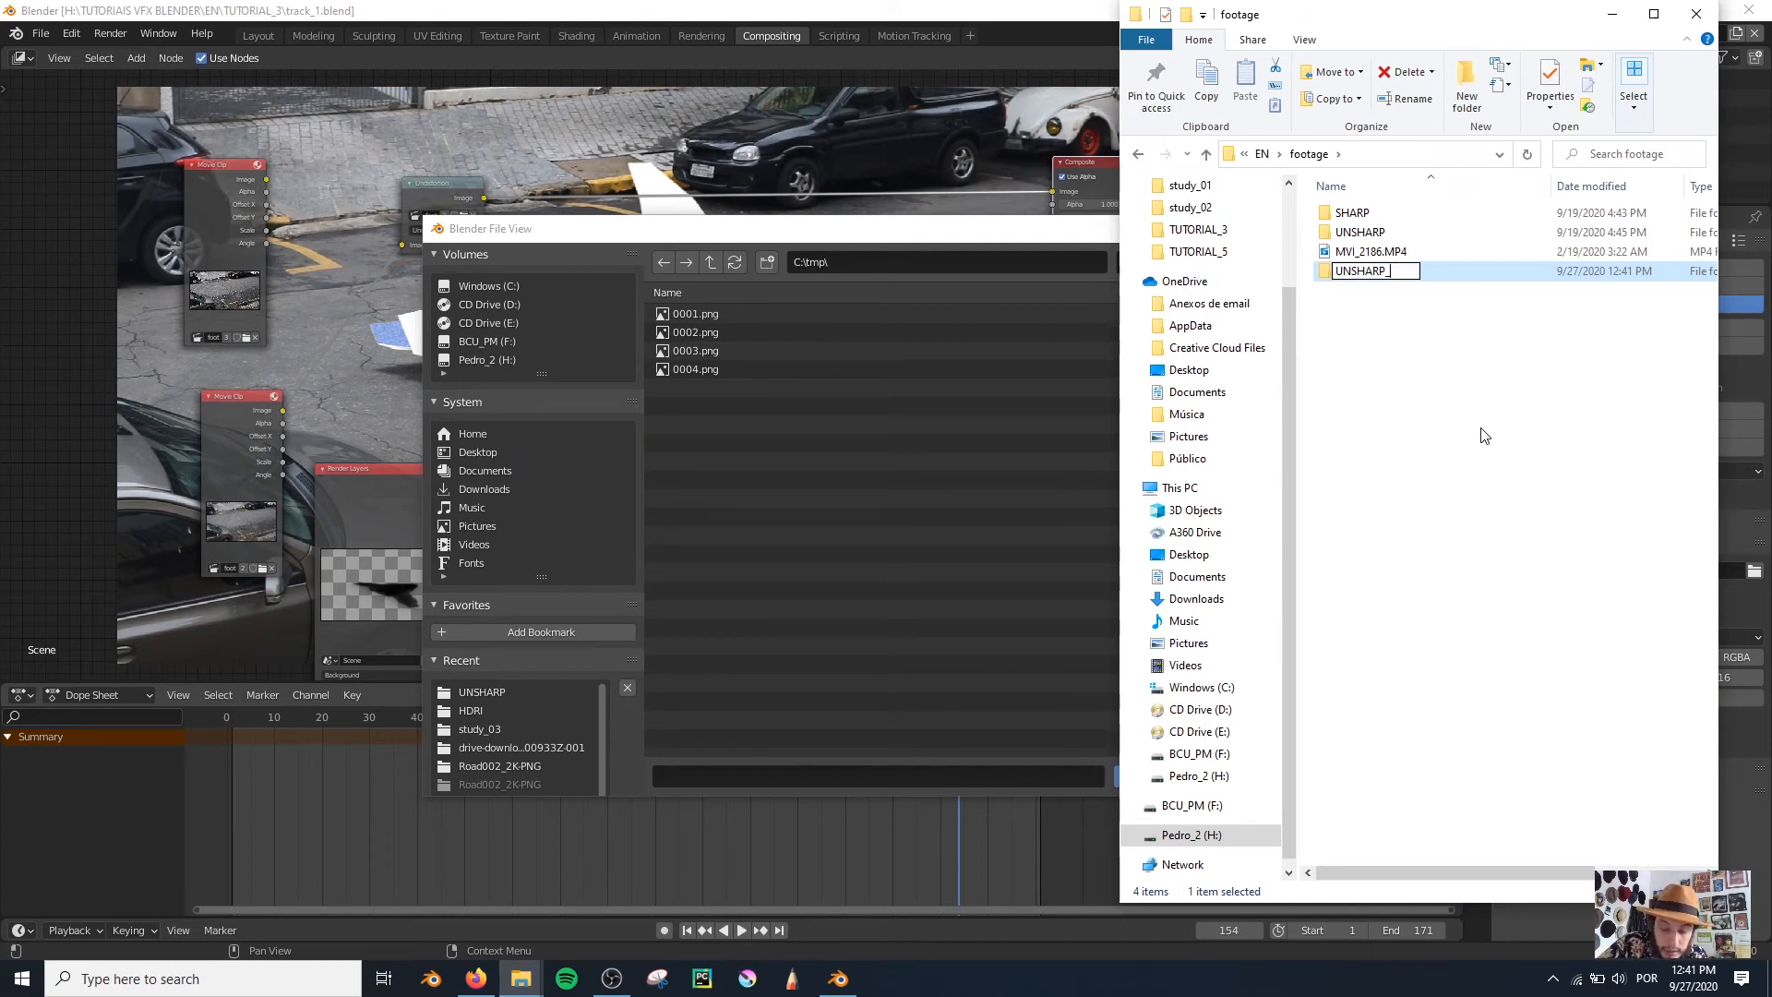
key(ctrl+c)
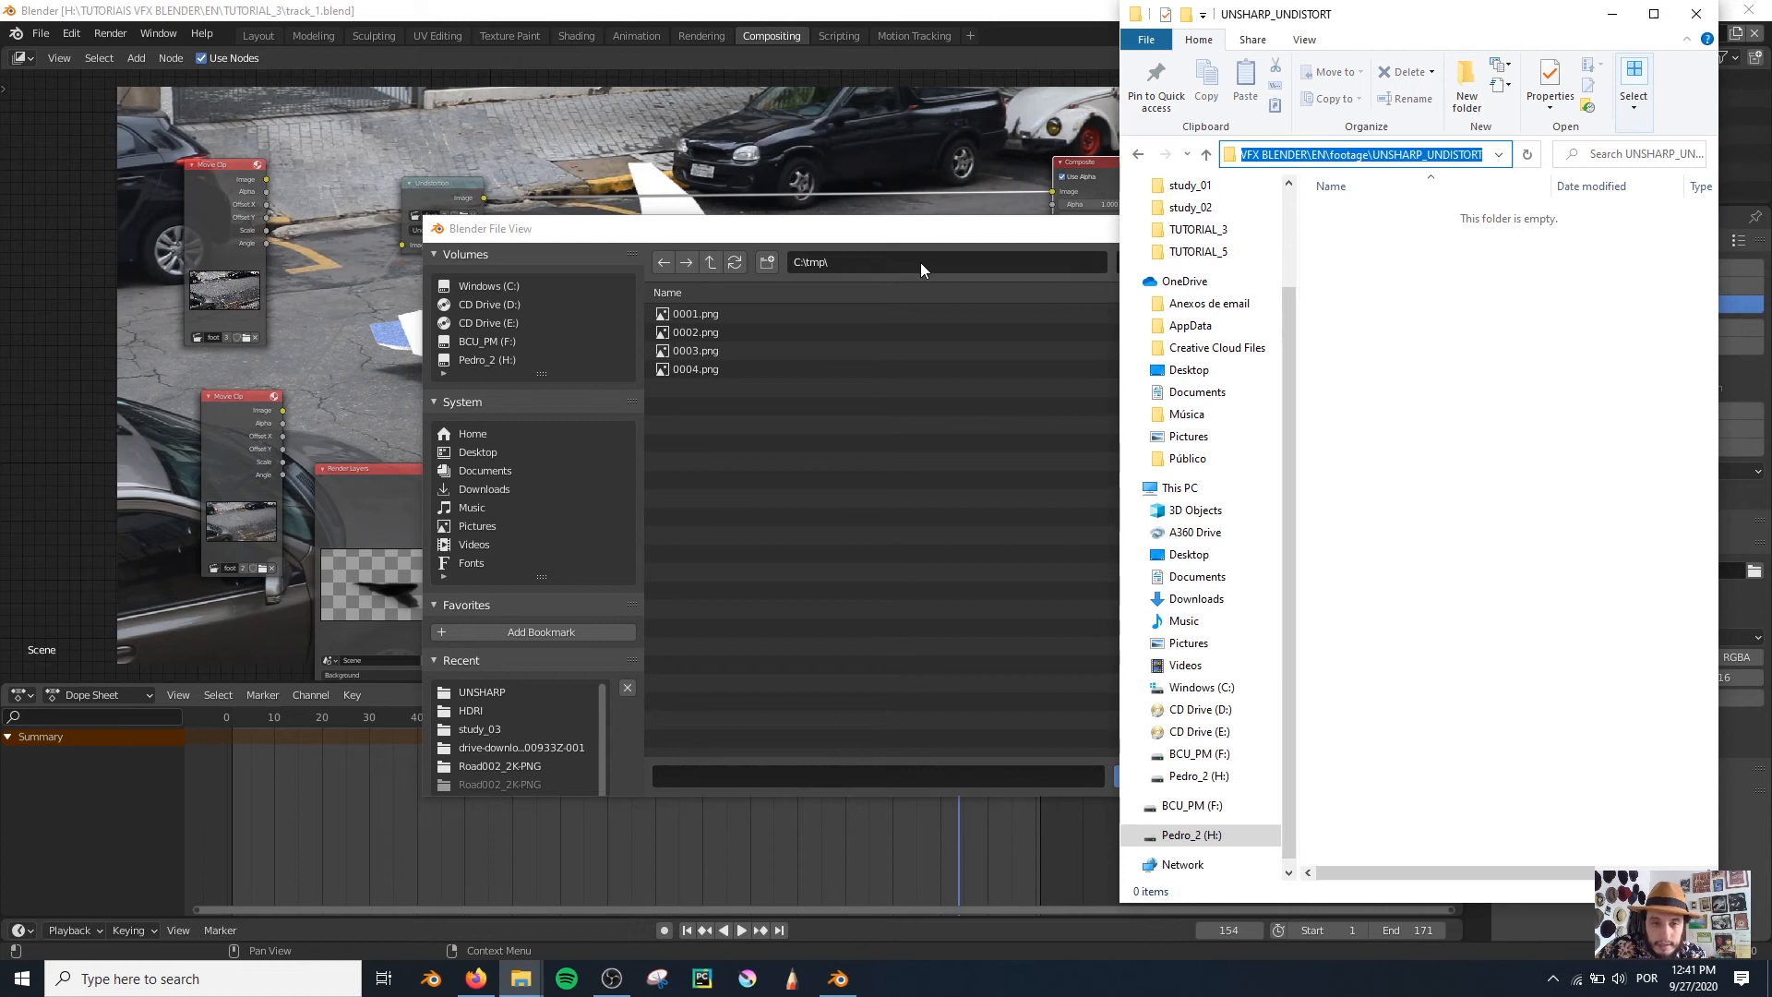
Step: Set the output path to foot_unsharp_undistort in the UNSHARP_UNDISTORT folder and save the file
click(921, 262)
key(ctrl+v)
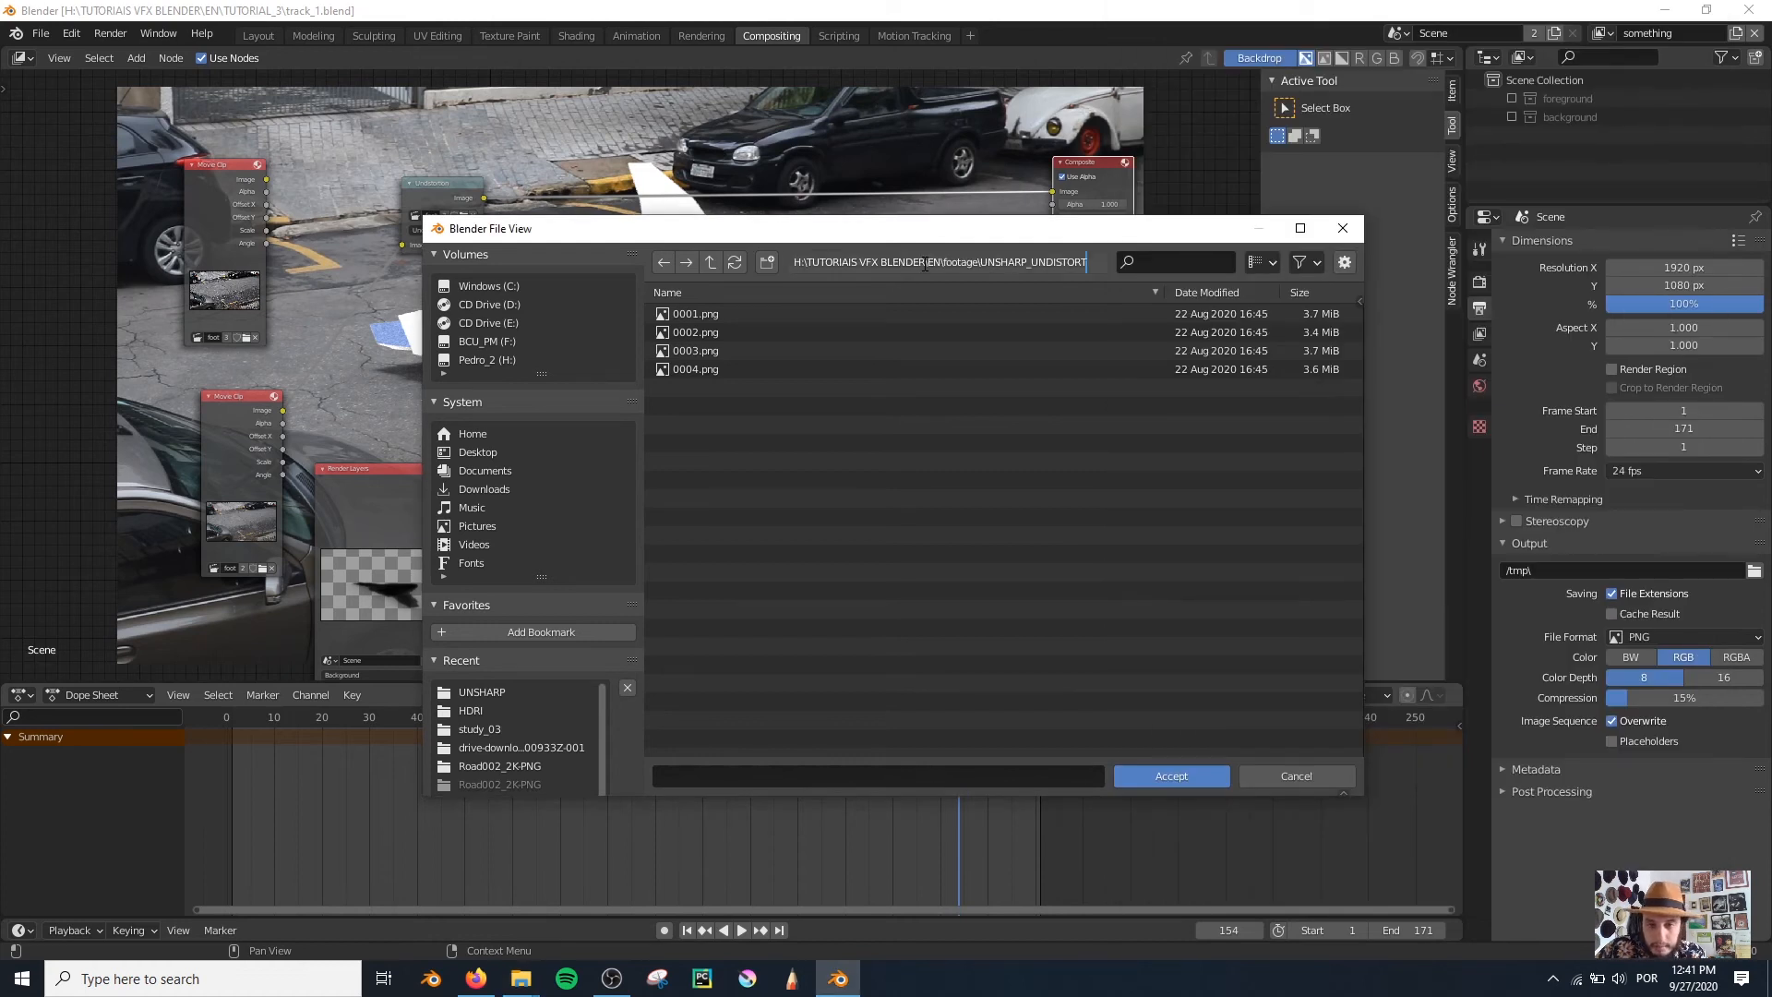
key(Return)
click(982, 776)
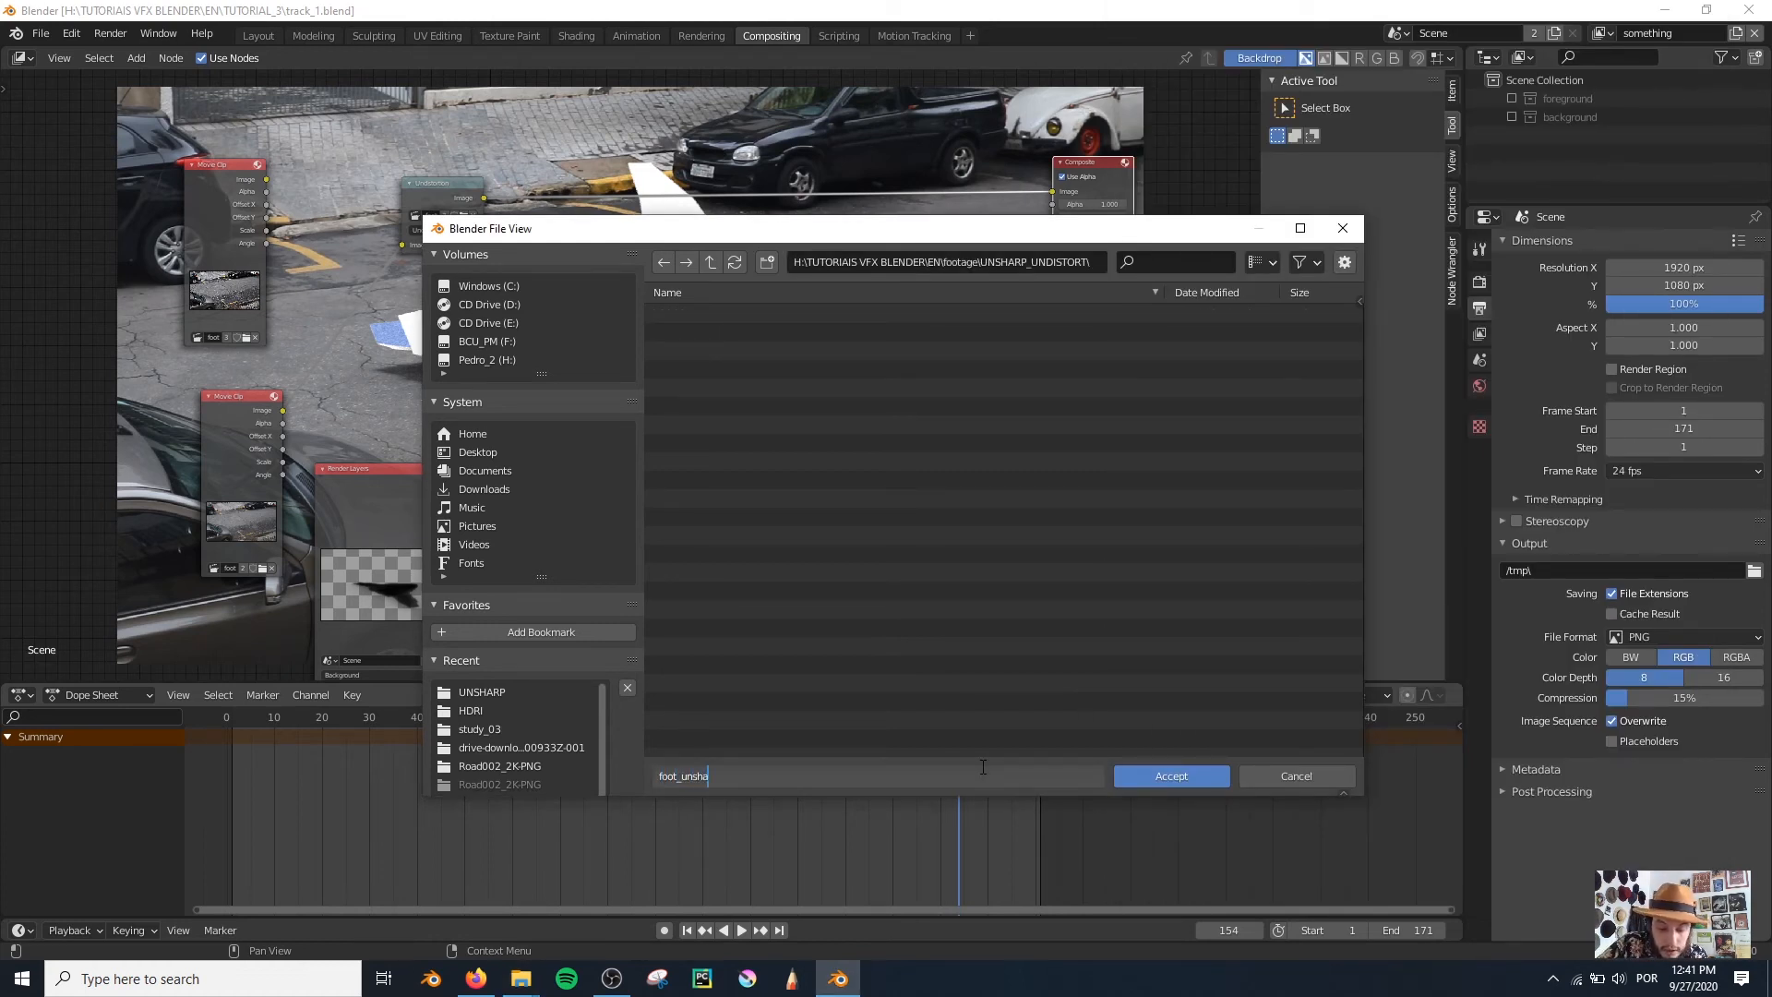
text(foot_unsharp_undistort)
key(Return)
click(1162, 773)
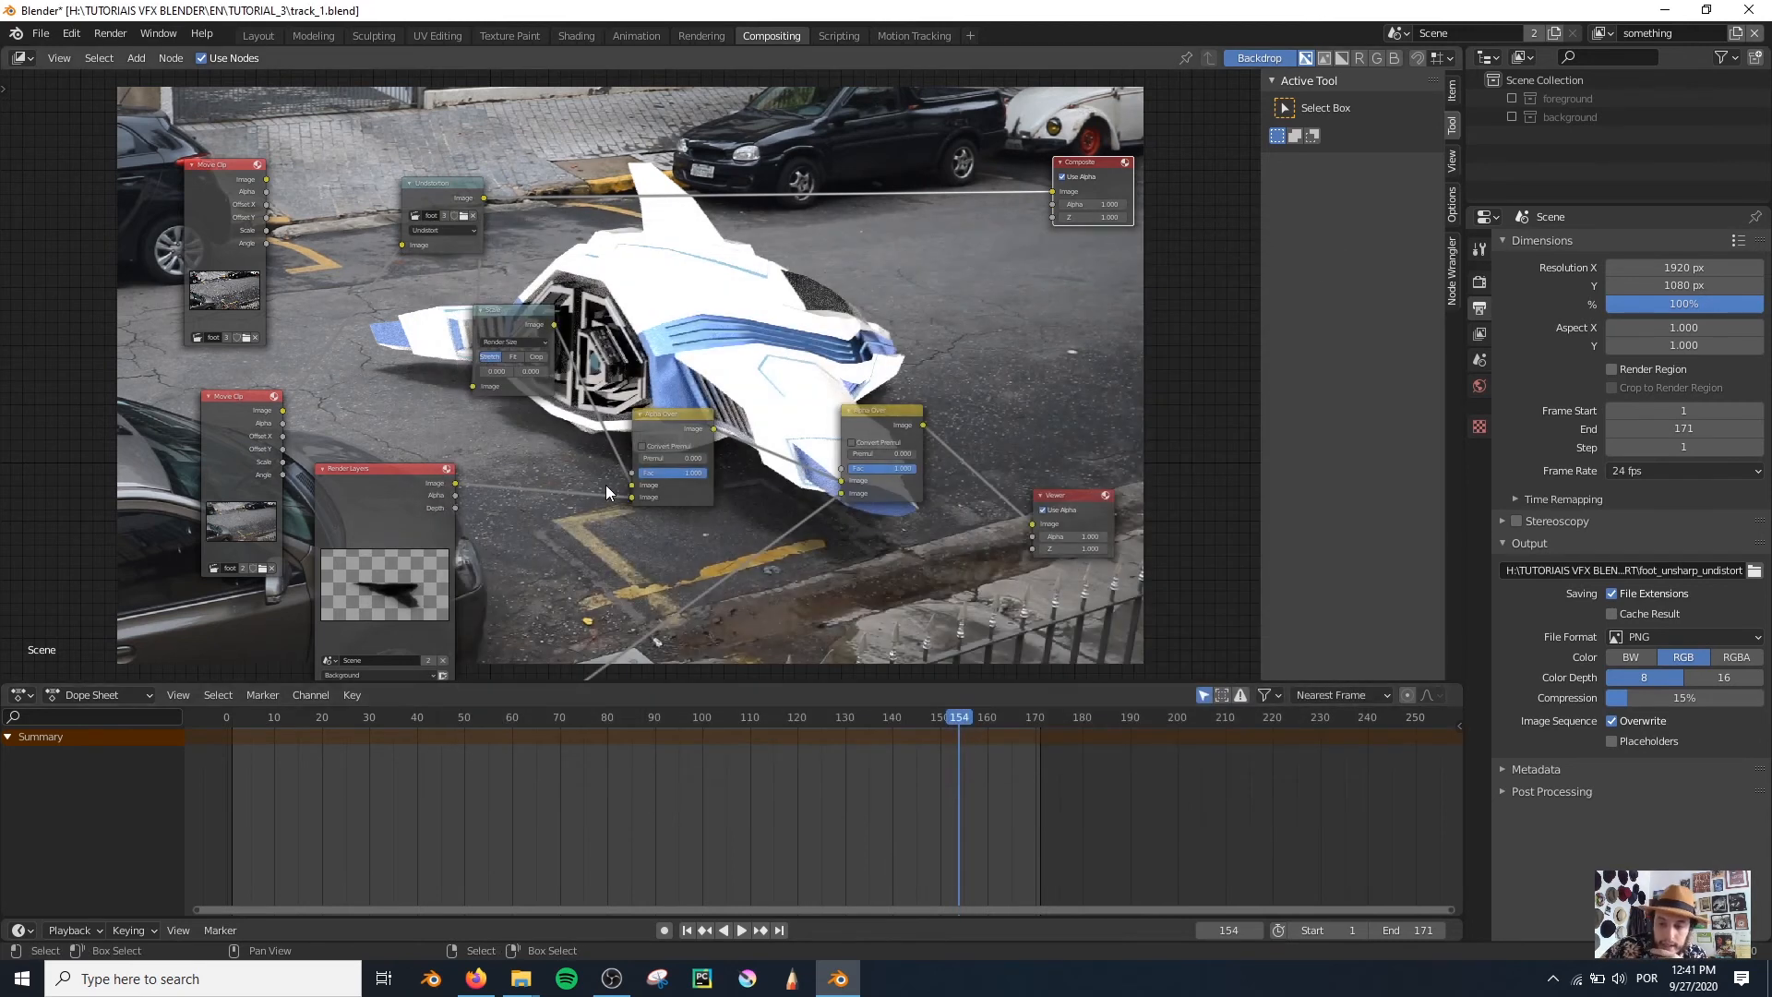
key(ctrl+s)
Step: Review the render and view layer settings and render the undistorted footage as a PNG sequence
scroll(672, 472, down, 1)
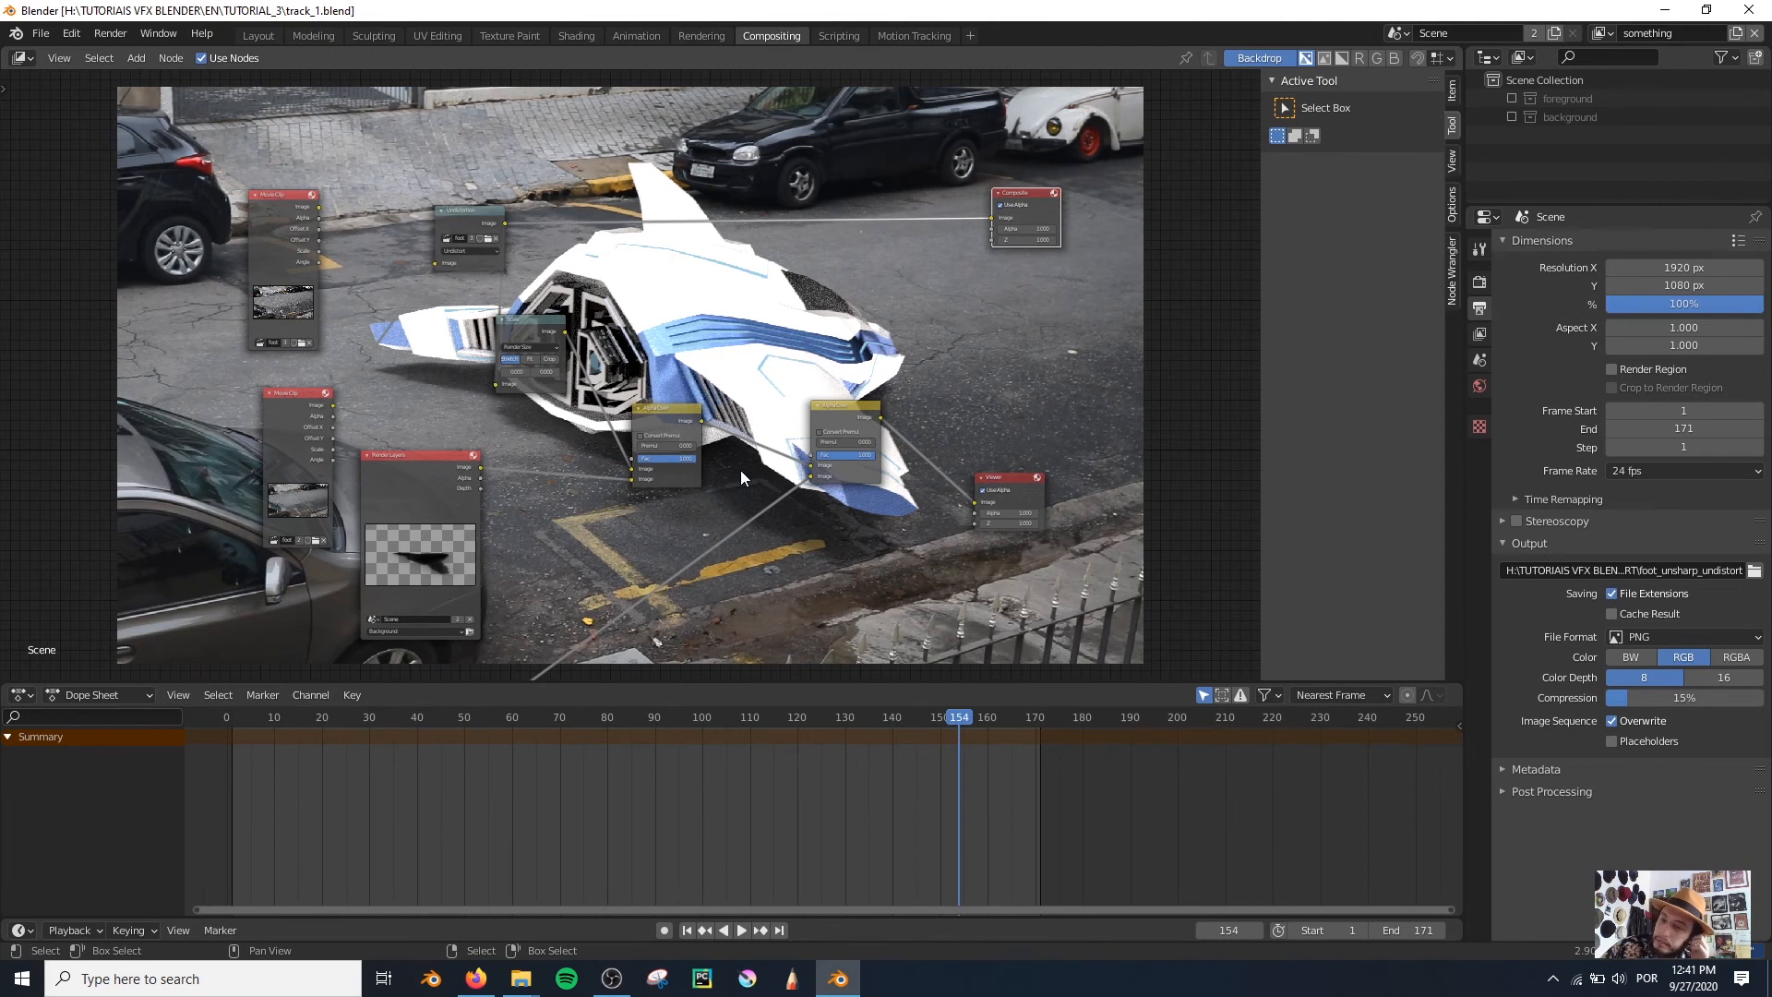
key(ctrl)
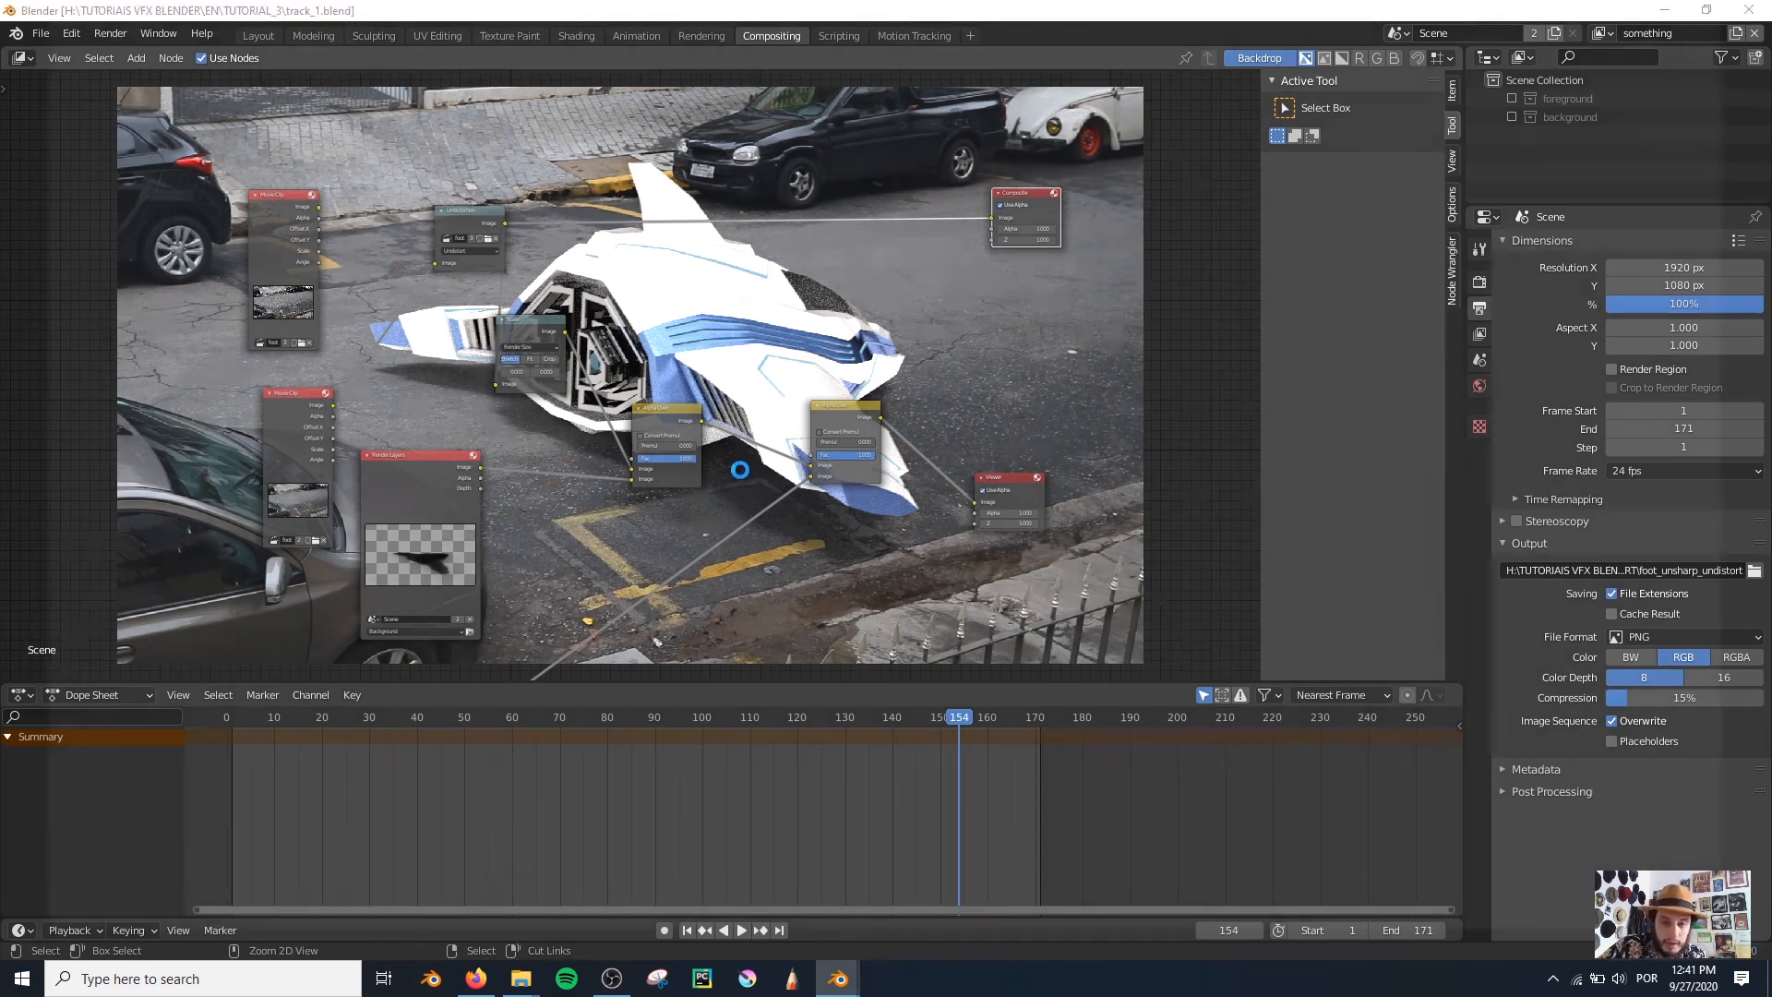
click(1479, 333)
click(1481, 310)
click(1479, 282)
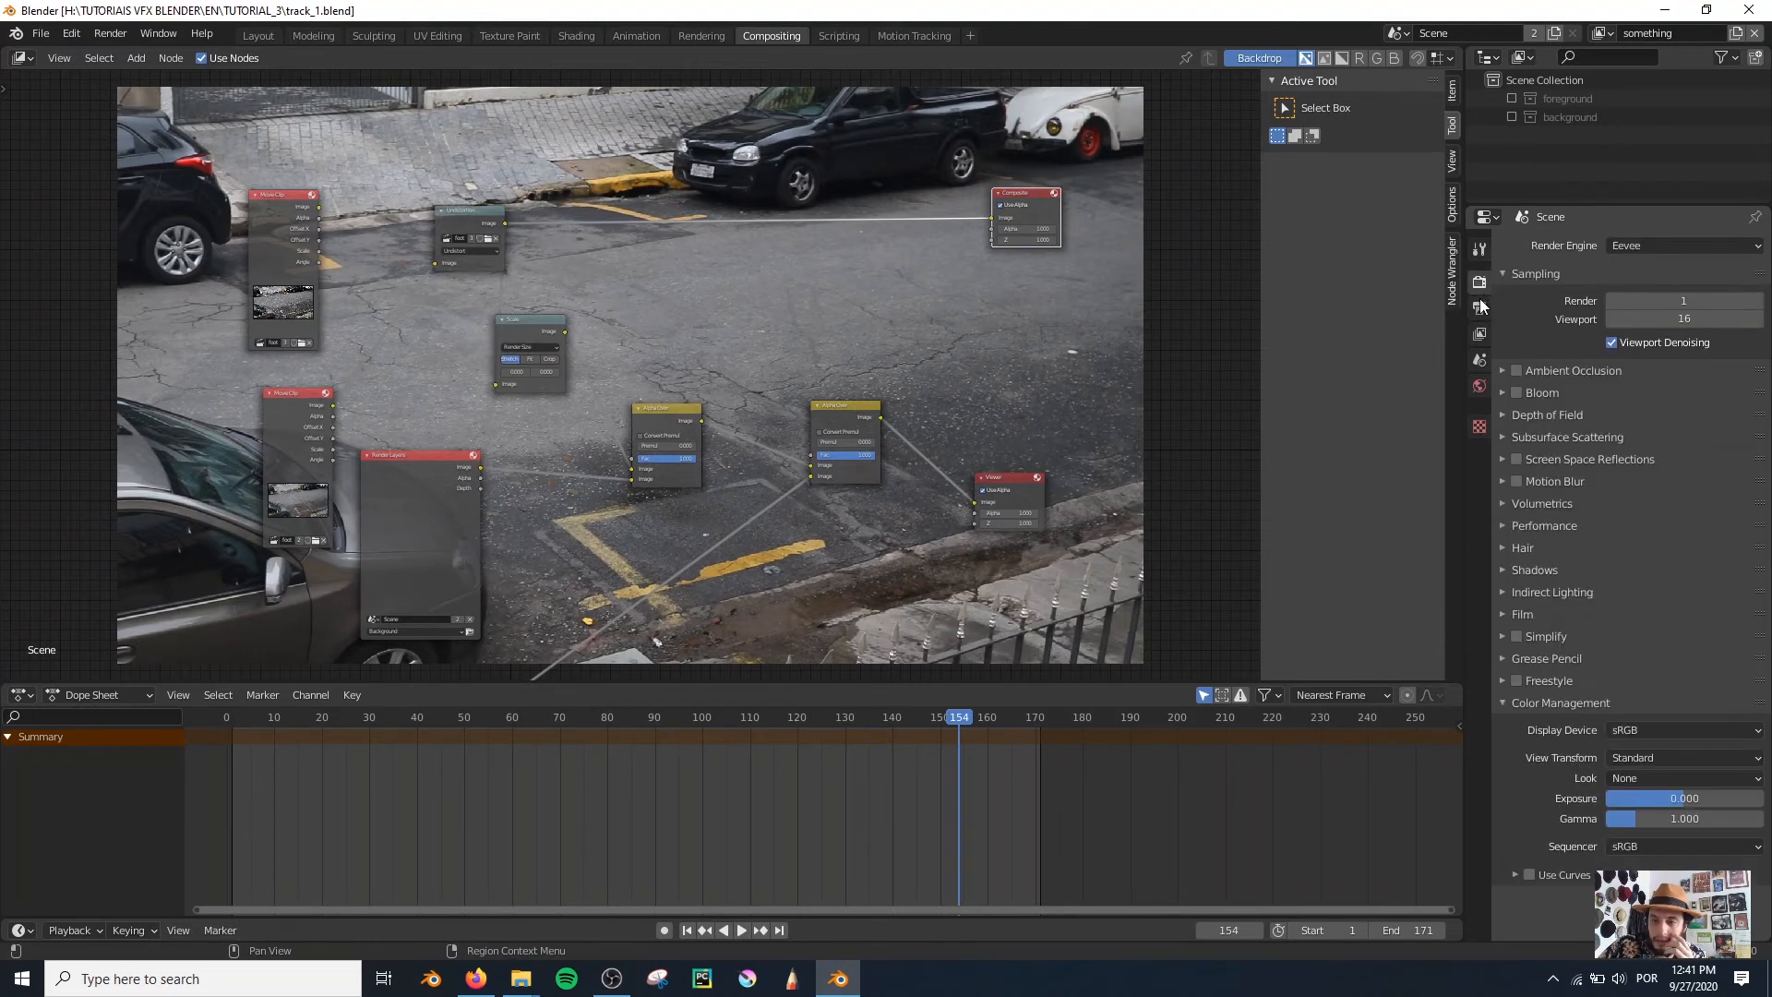
click(1479, 333)
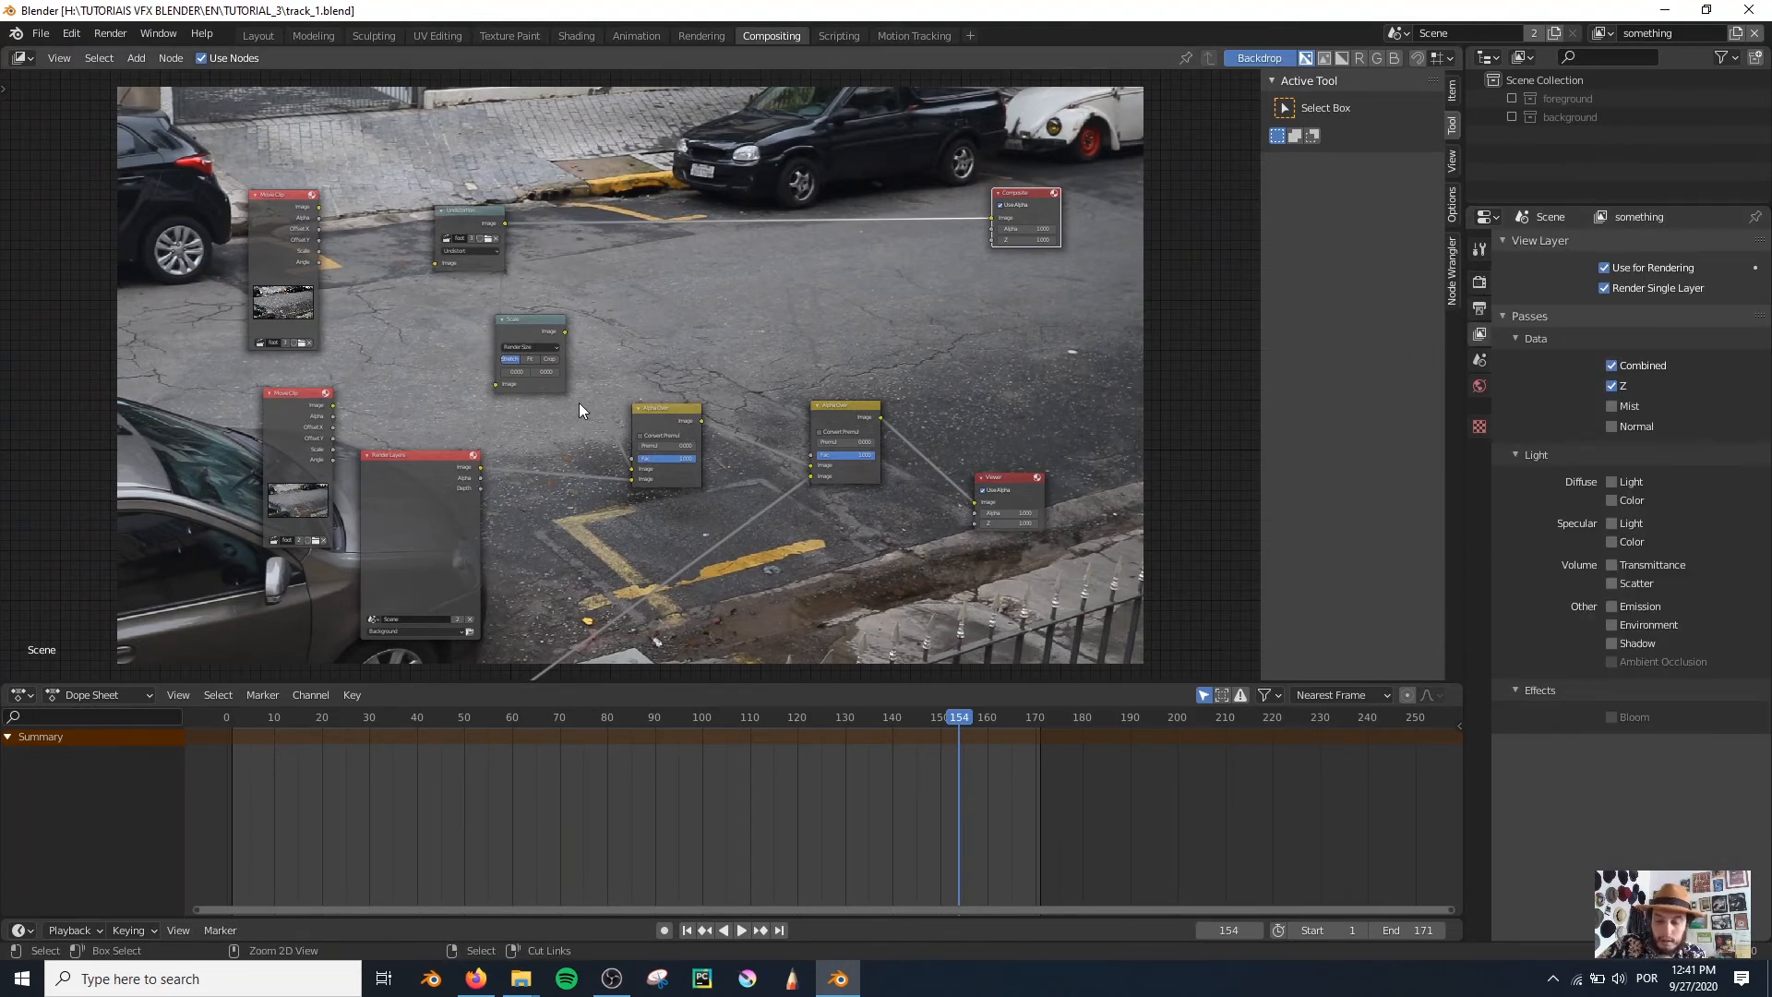
key(F12)
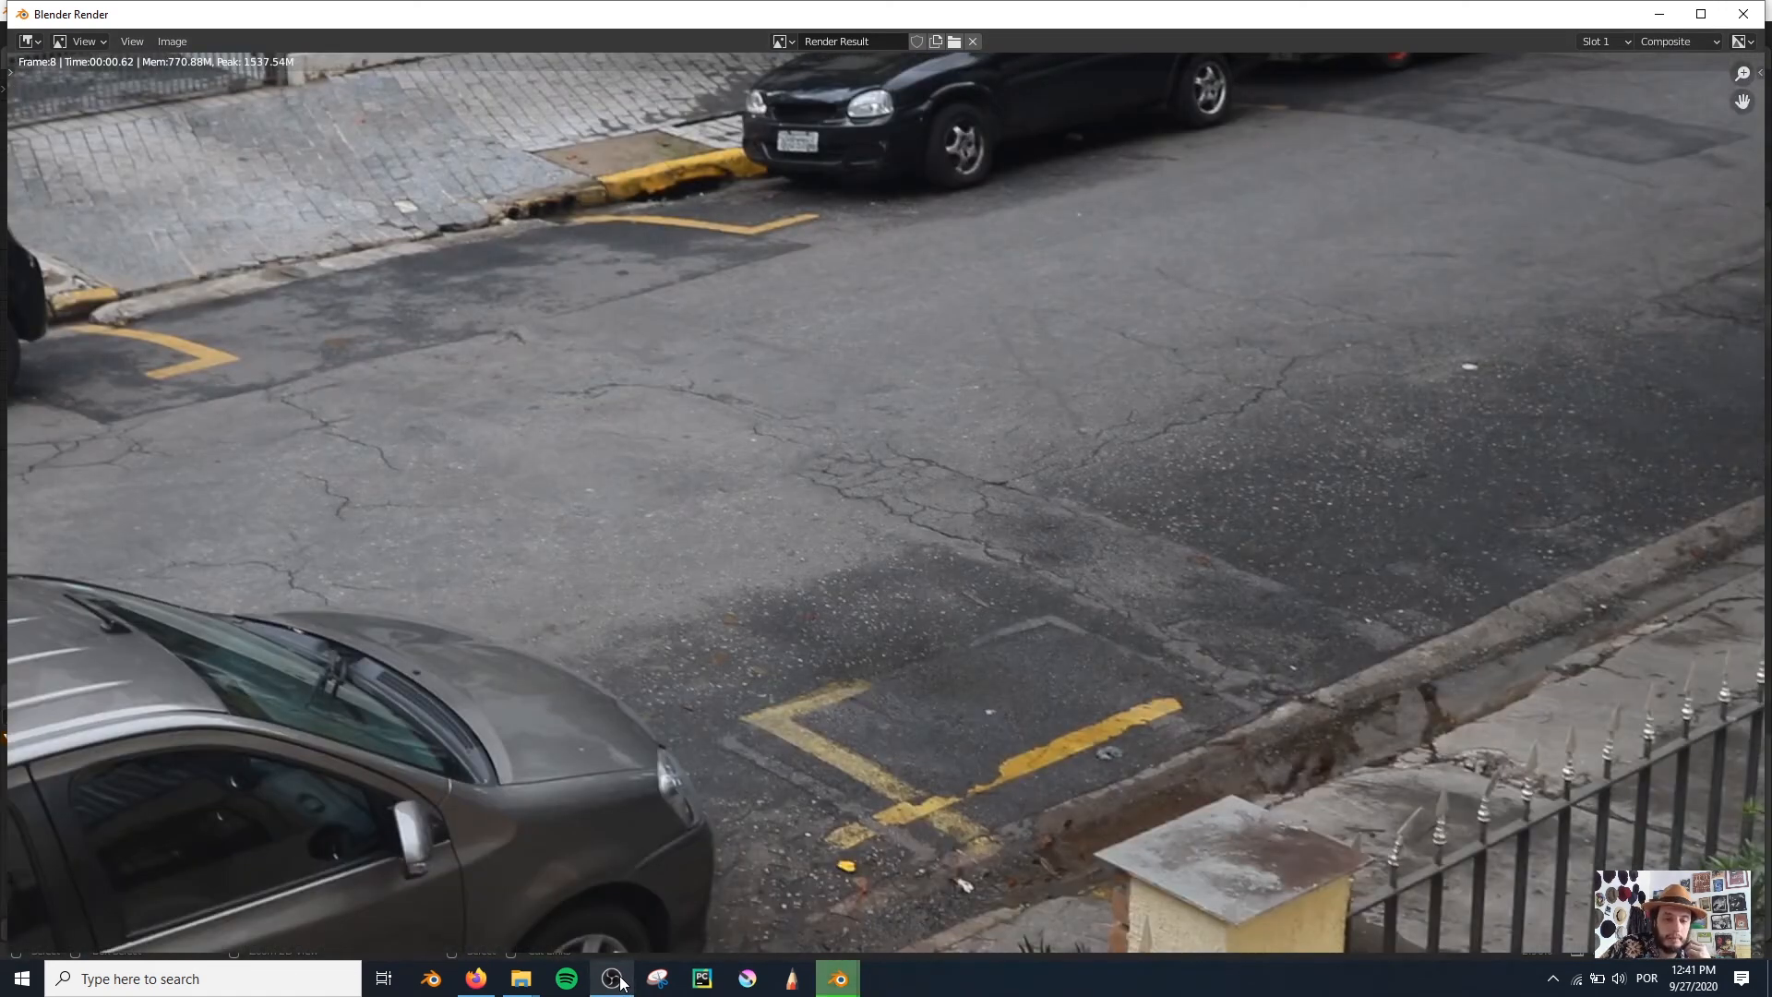
click(618, 980)
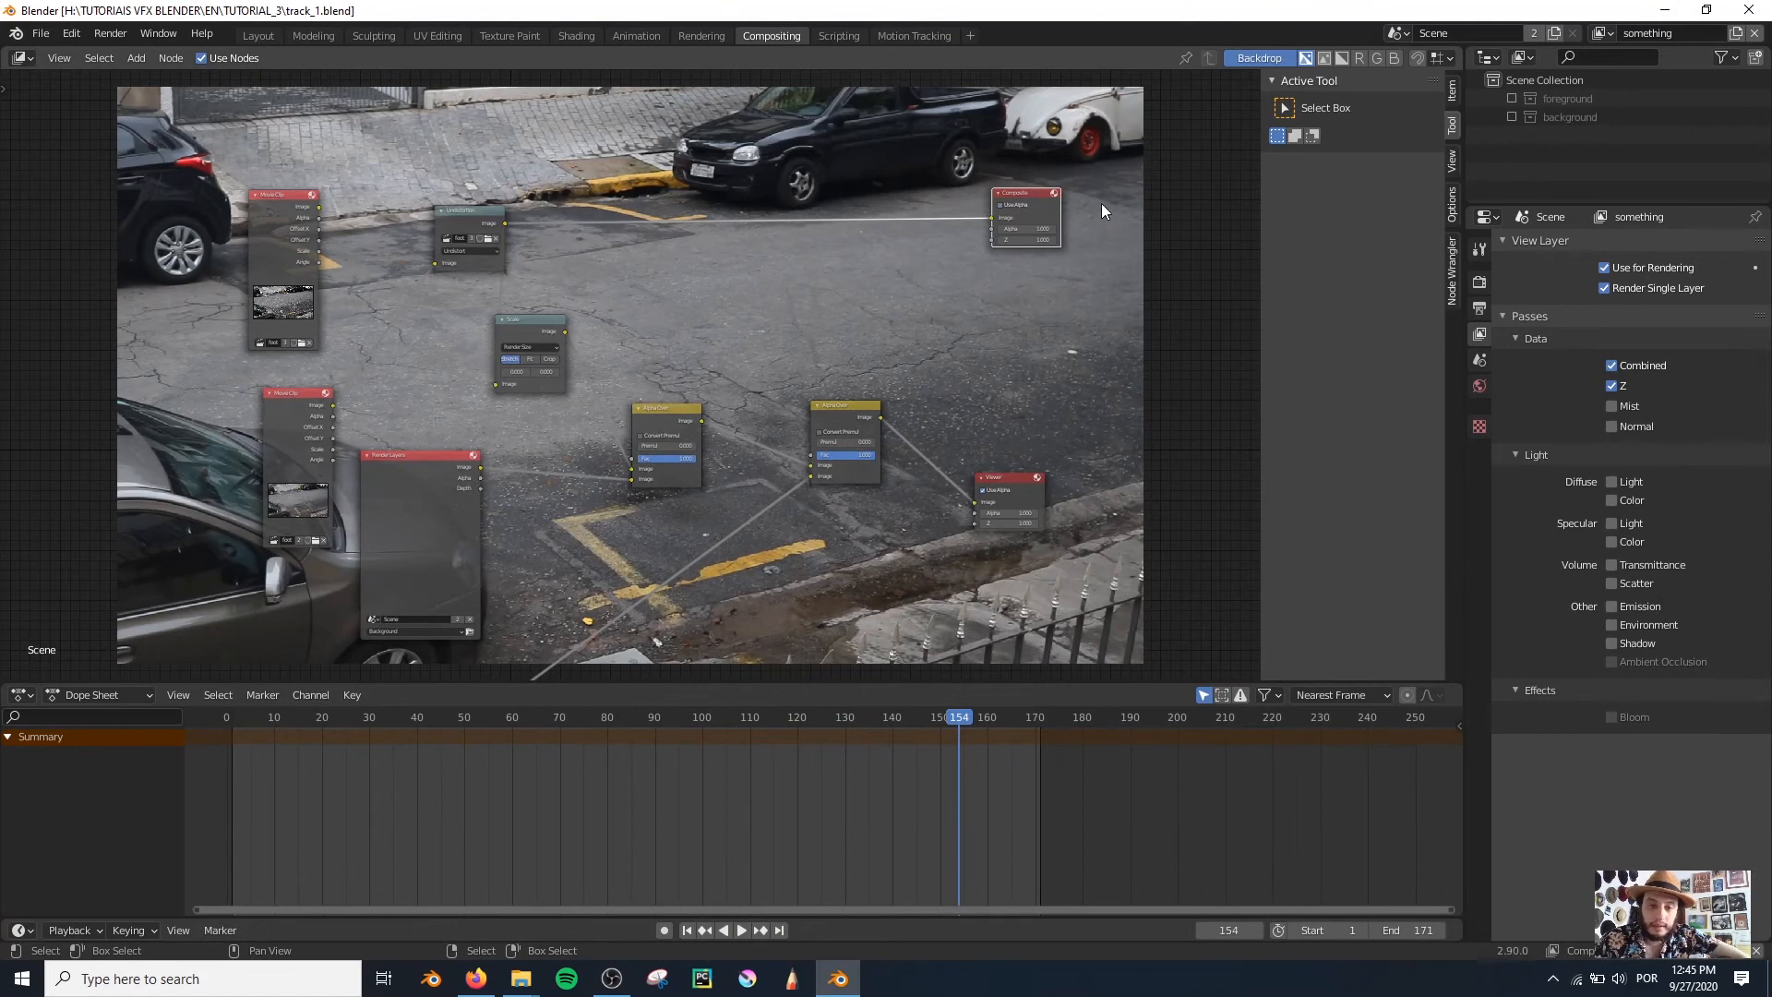
Step: Link the final Alpha Over node to the Composite node and remove the something view layer
drag(880, 419, 993, 220)
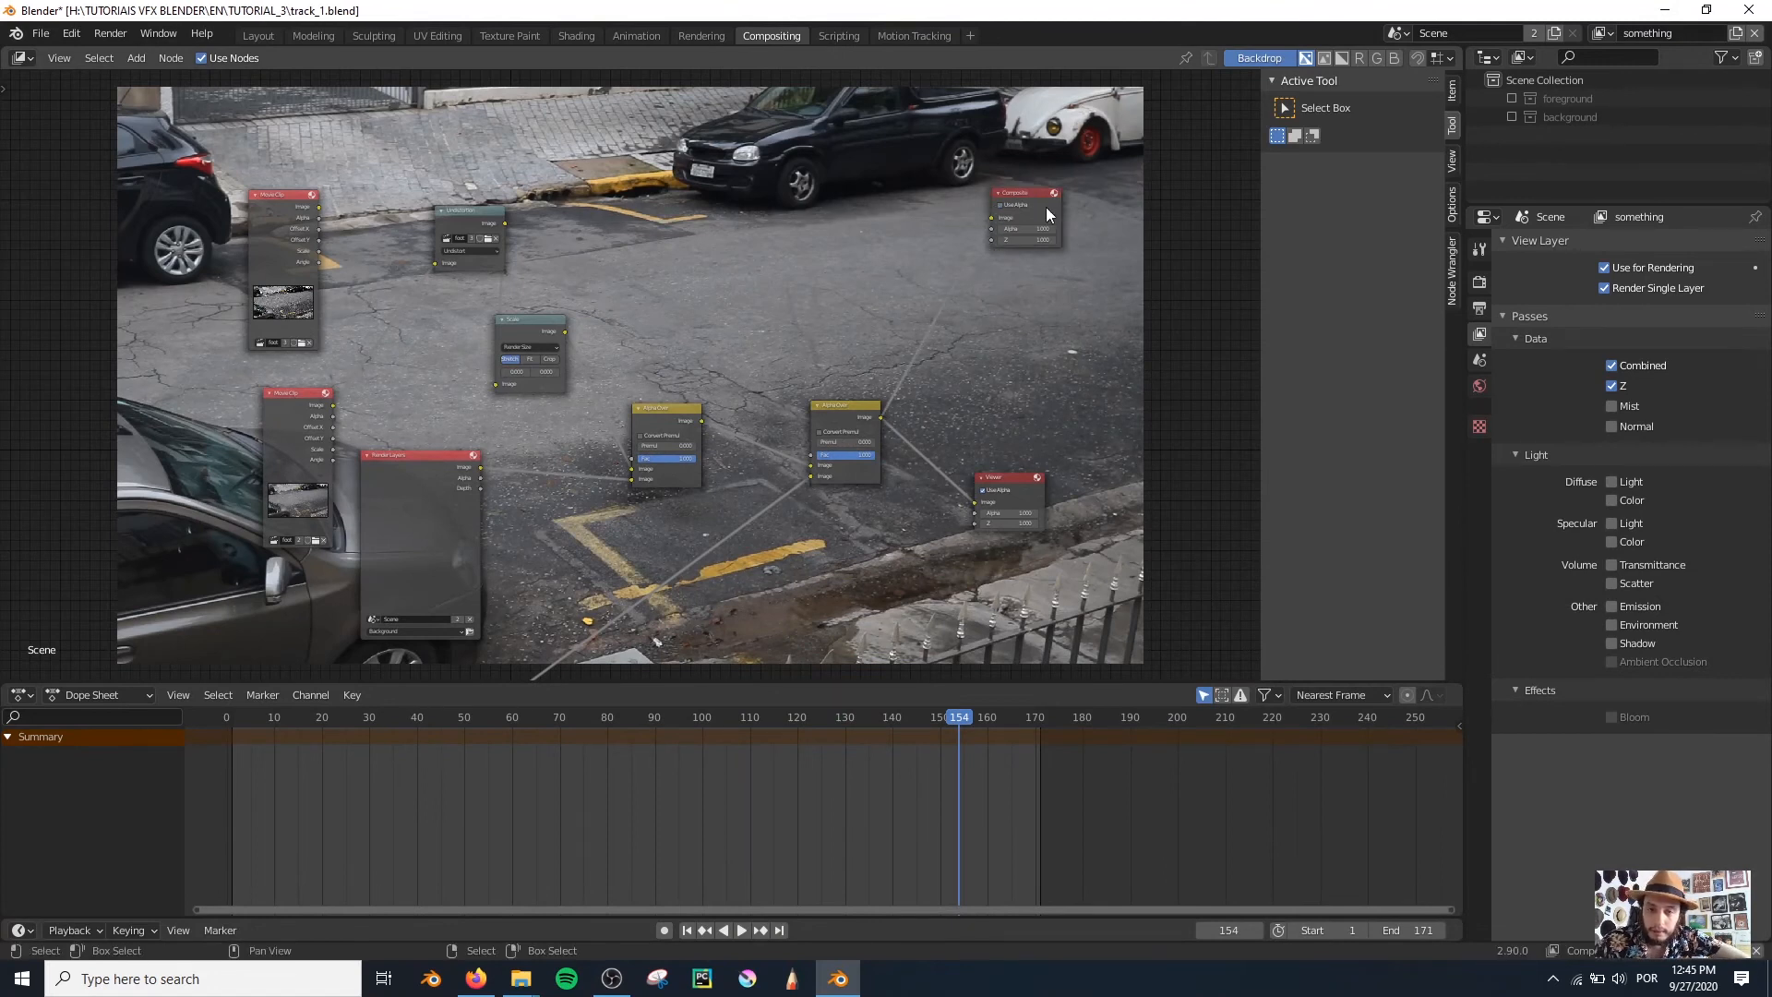
key(Home)
click(1754, 34)
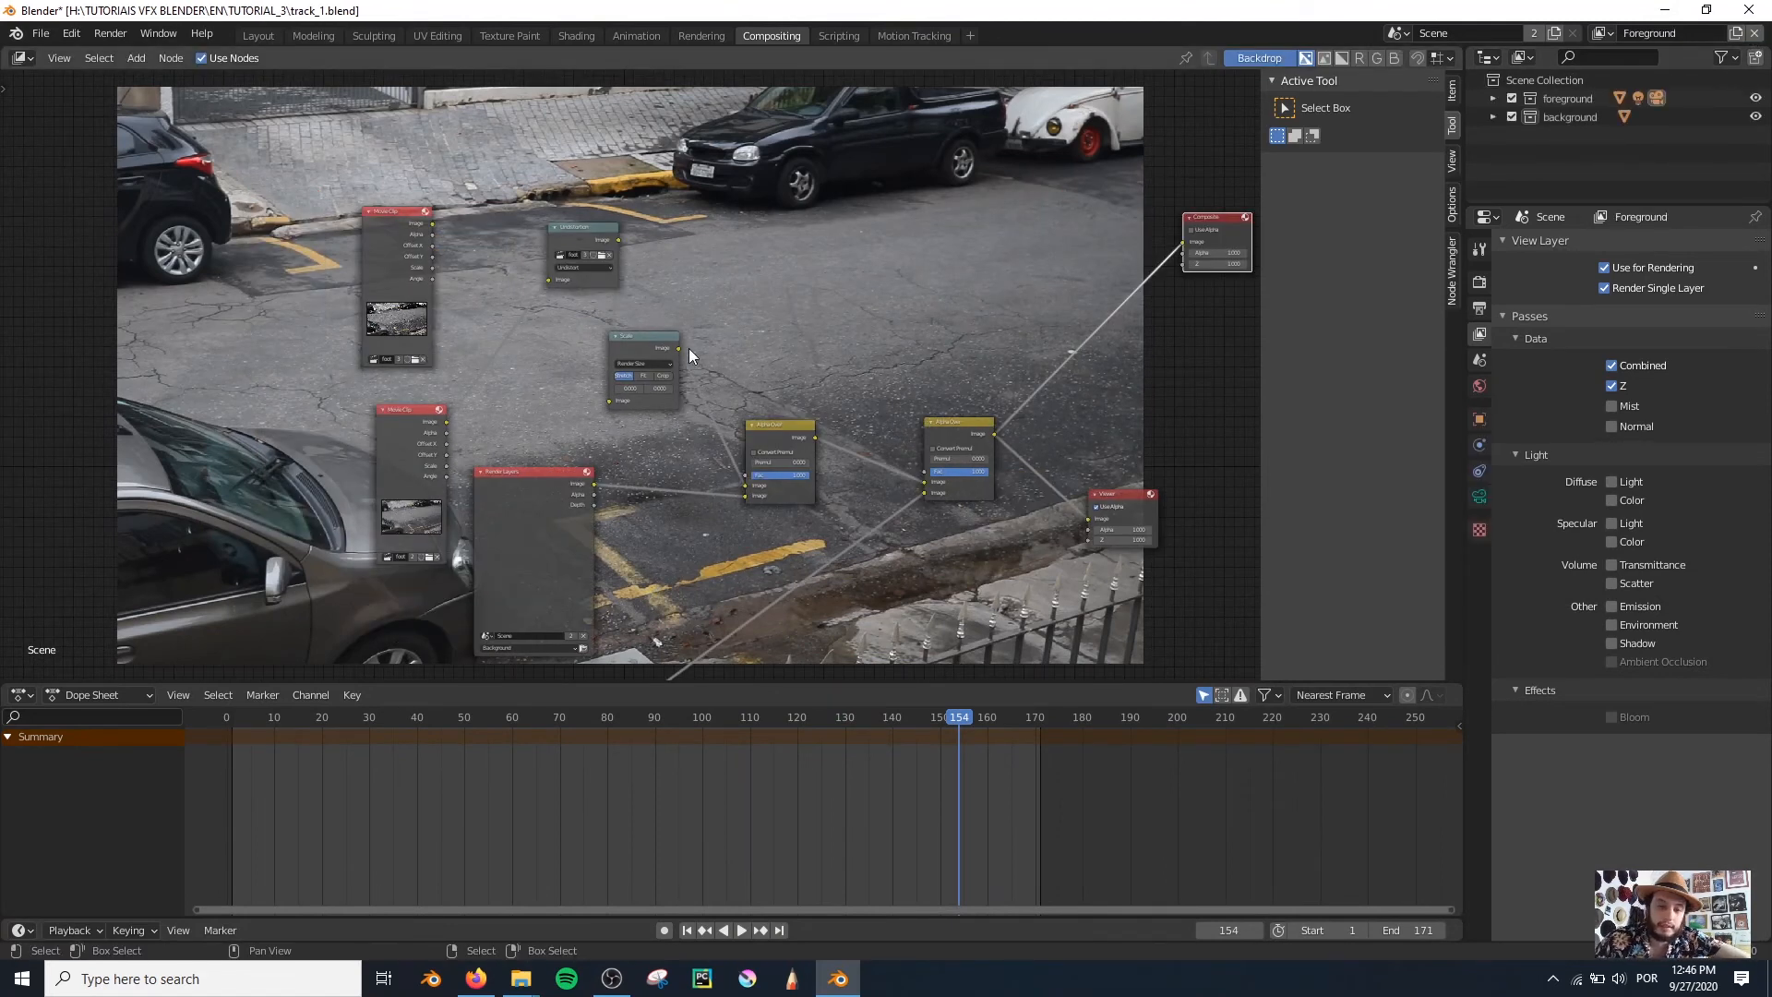
Step: Load the rendered image sequence from footage\UNSHARP_UNDISTORT into the Movie Clip node that holds the unsharpened footage
scroll(684, 348, up, 2)
middle_drag(711, 339, 929, 362)
scroll(670, 437, up, 6)
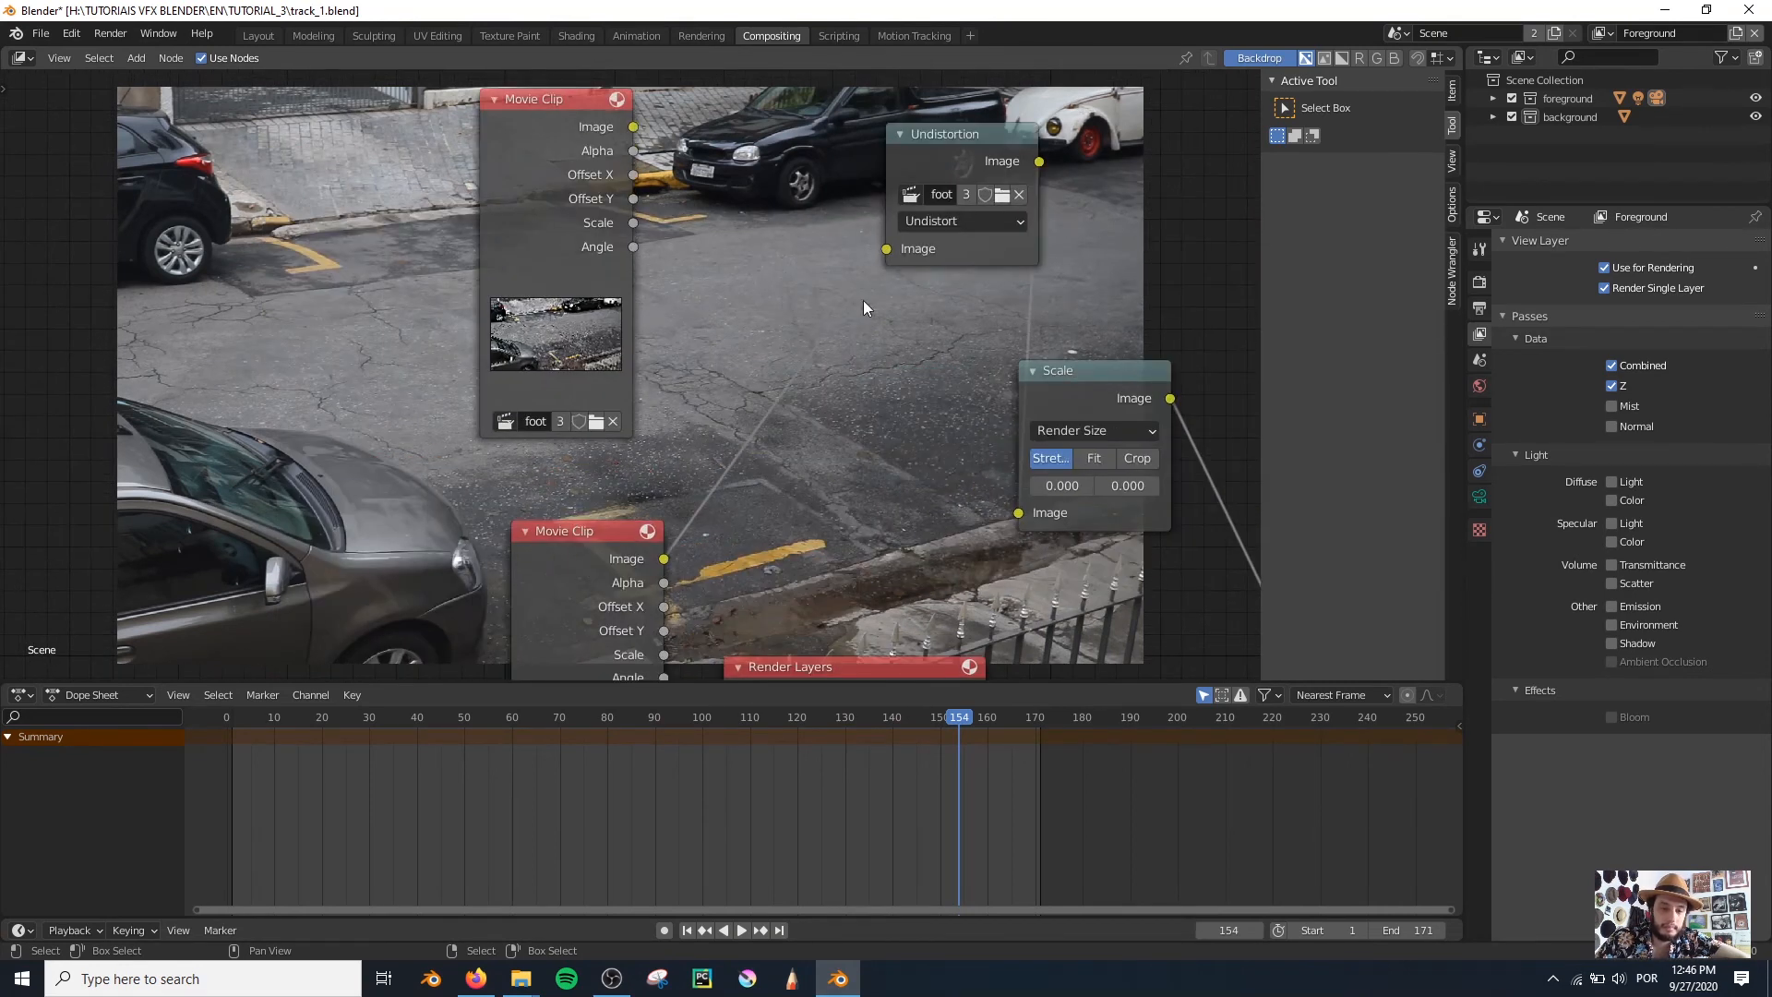
scroll(670, 438, down, 2)
middle_drag(670, 437, 667, 323)
middle_drag(394, 478, 405, 381)
scroll(573, 480, up, 4)
middle_drag(622, 638, 527, 547)
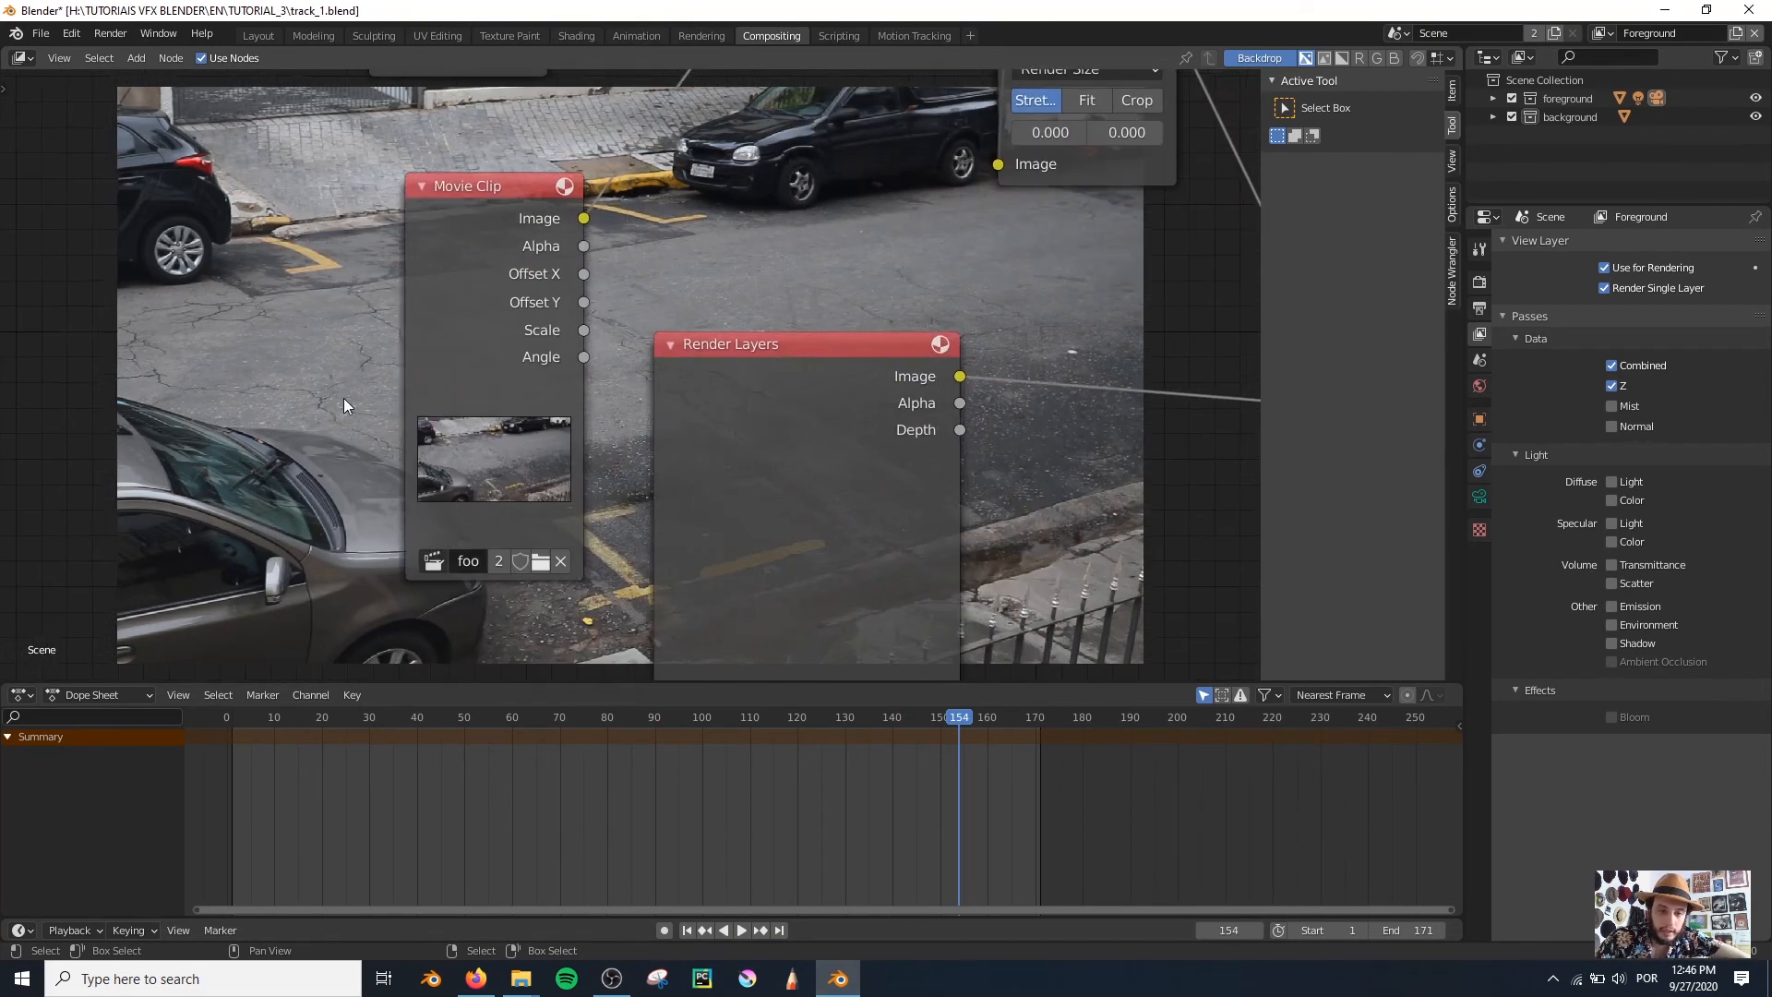
click(545, 561)
click(709, 266)
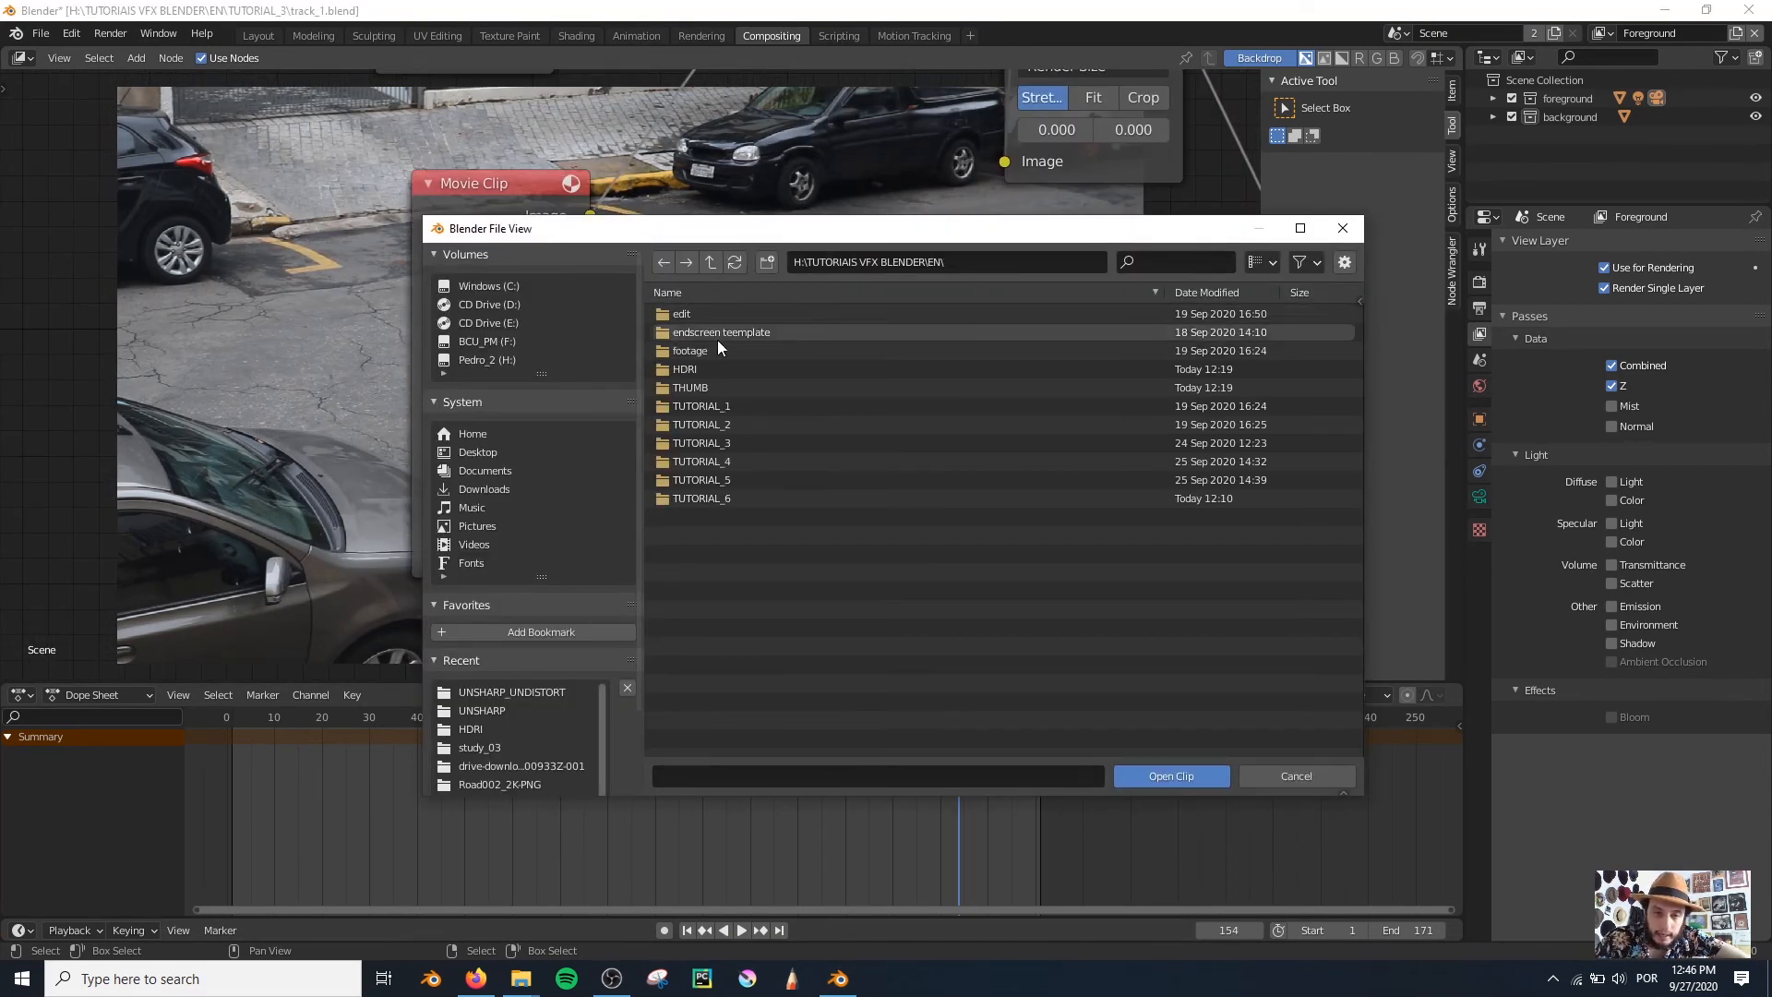
double_click(712, 330)
double_click(765, 388)
key(a)
click(1174, 784)
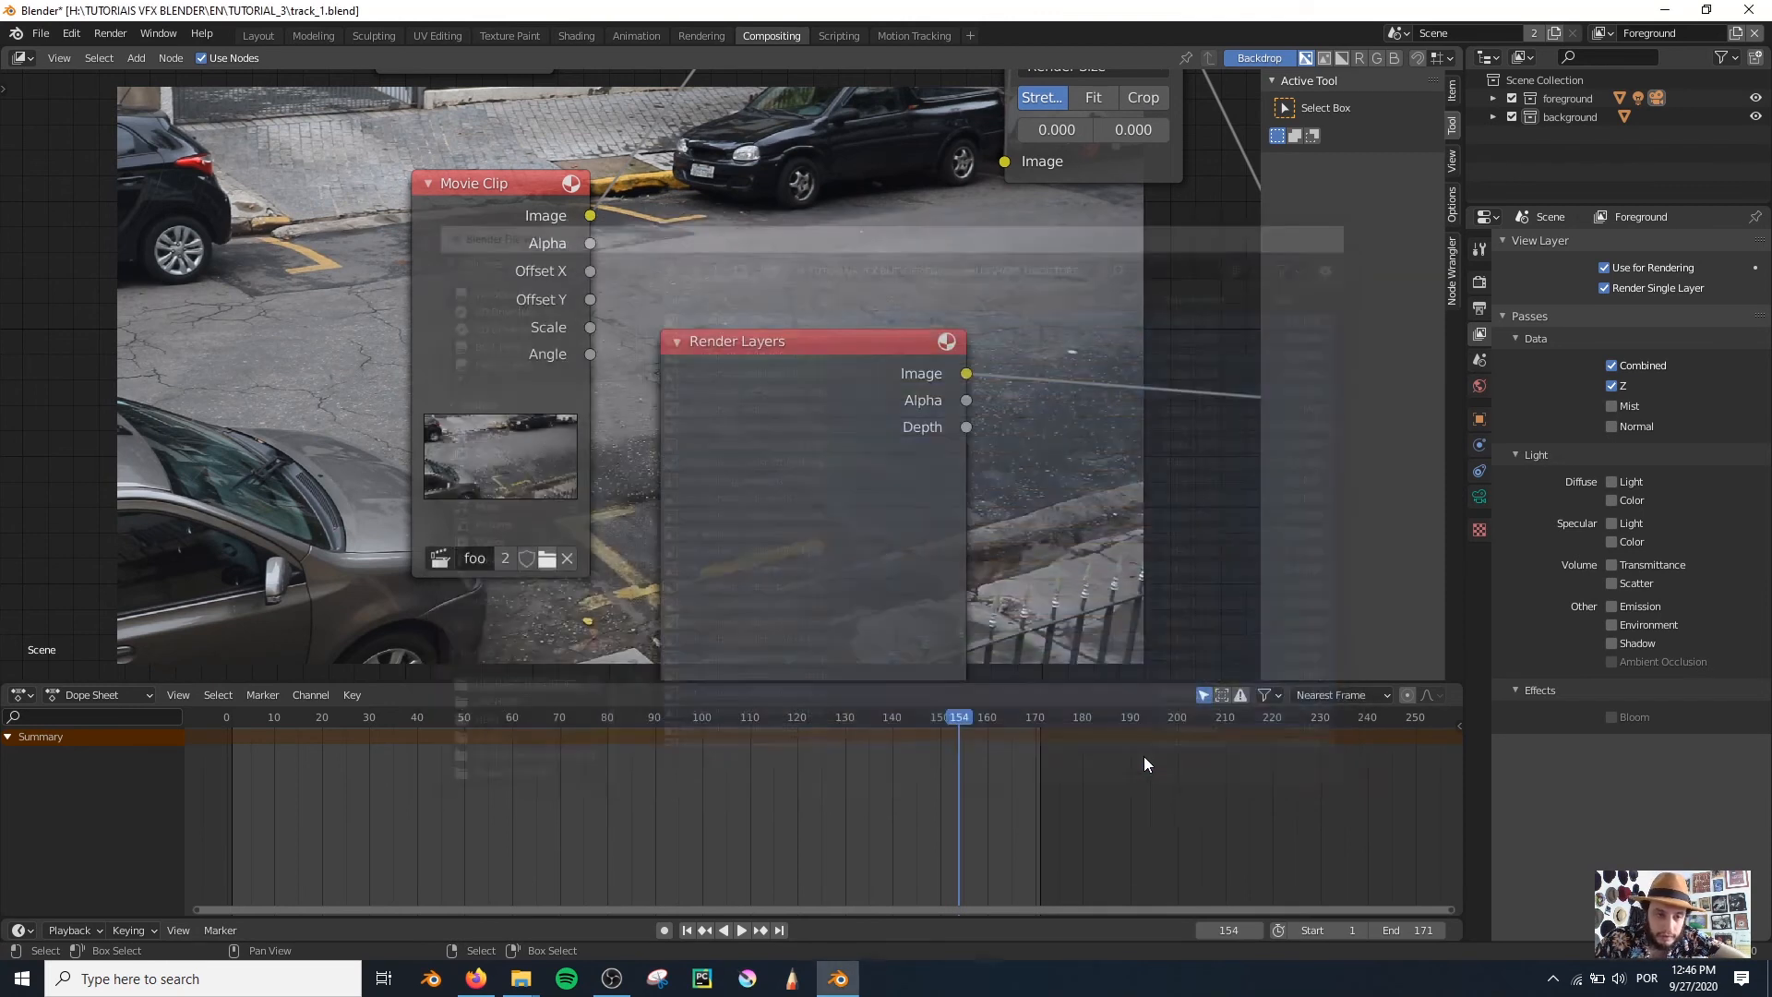
Step: Feed the undistorted Movie Clip straight into the Scale node and link the sharp Movie Clip to the Undistortion node, moved beside it
scroll(836, 336, down, 2)
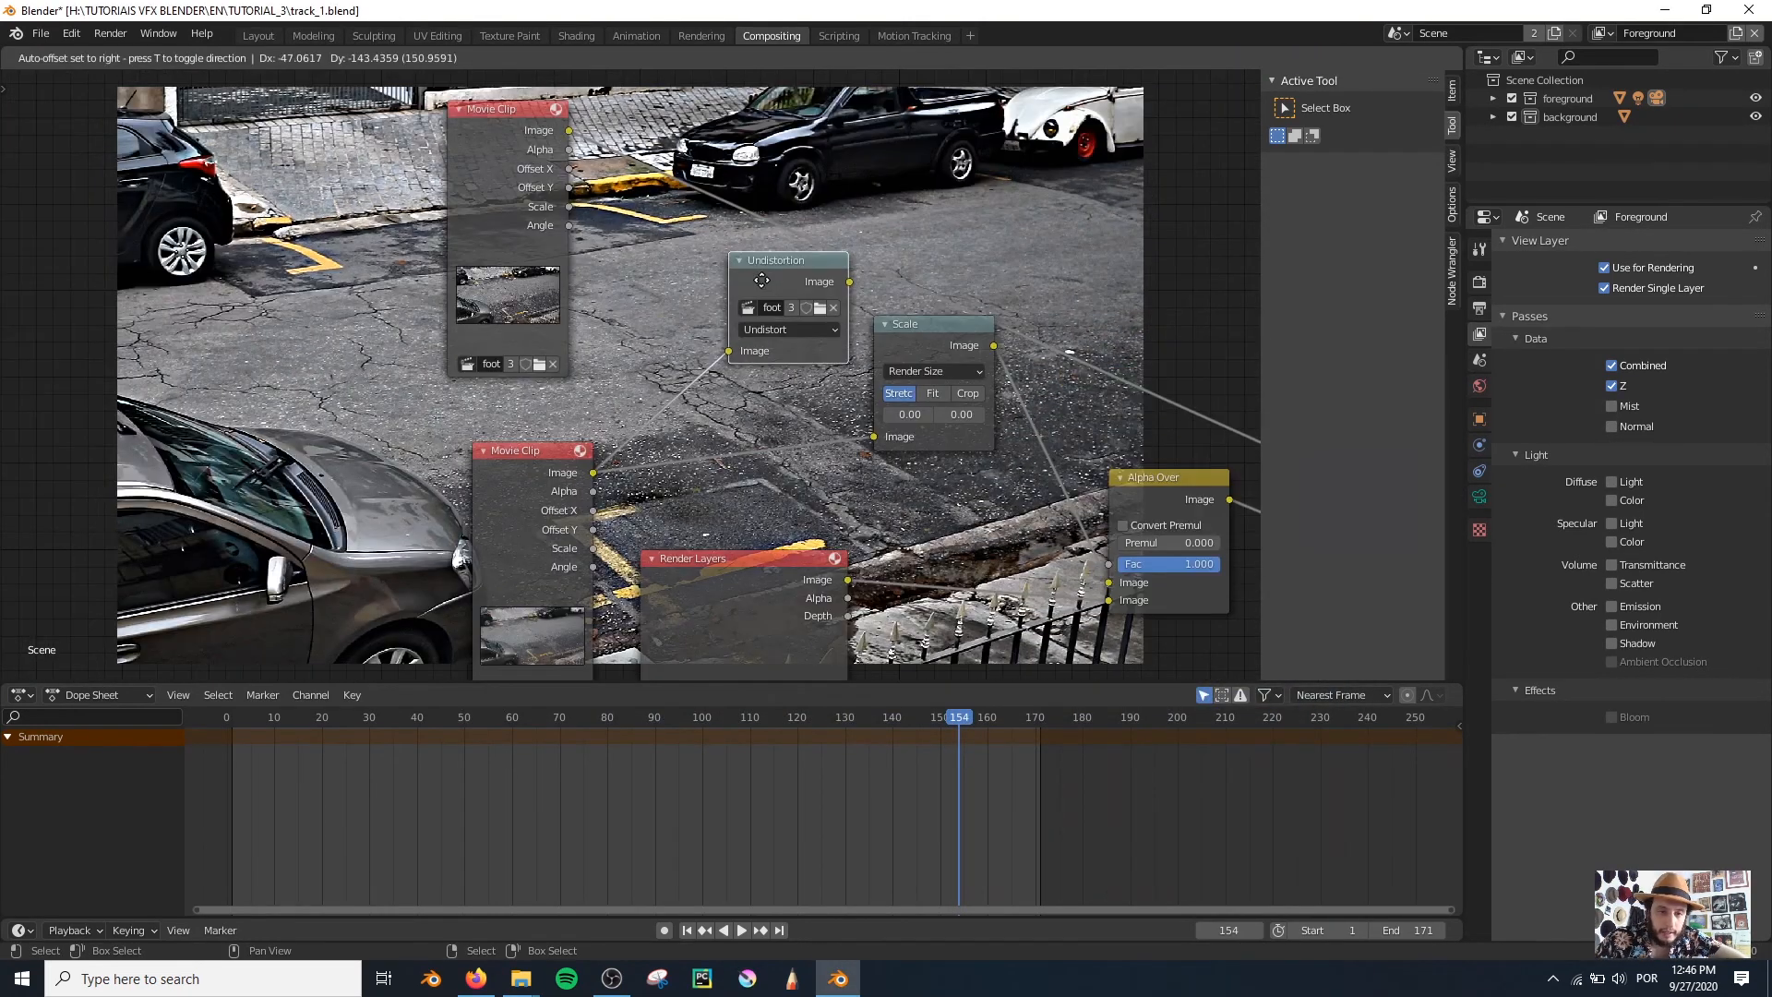
drag(768, 270, 743, 274)
drag(569, 130, 702, 364)
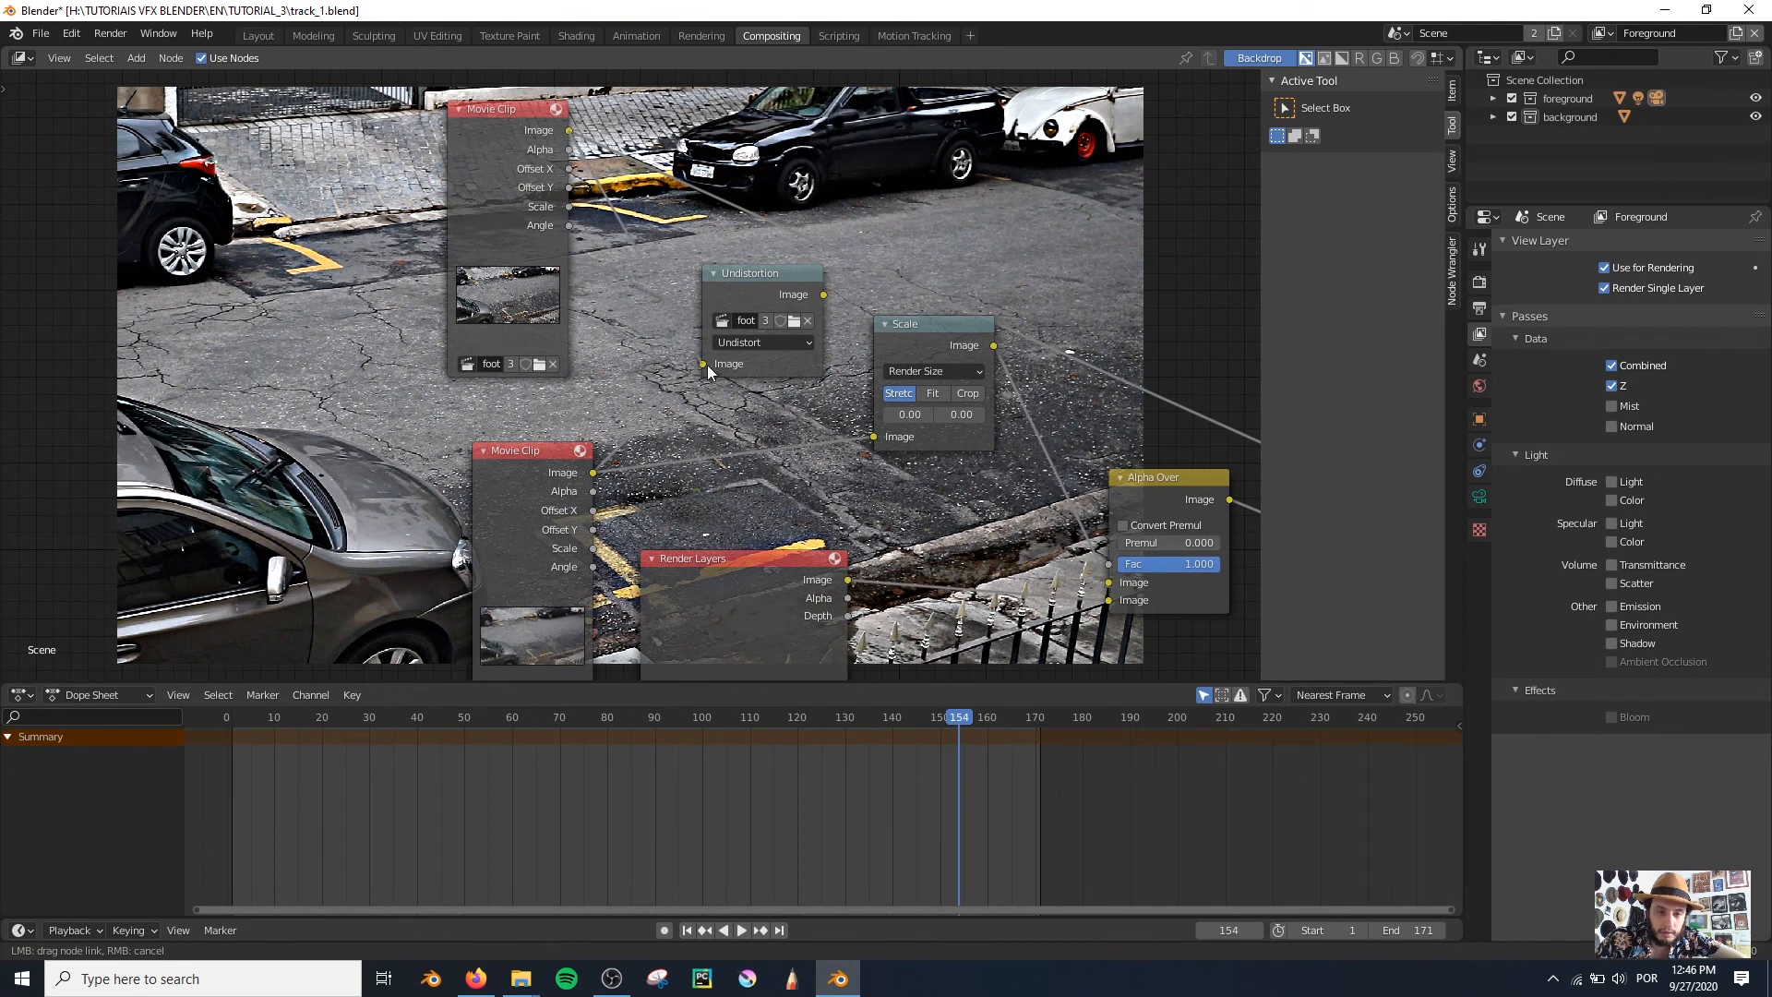
drag(739, 277, 883, 120)
Step: Preview the sharp and the undistorted Movie Clip nodes, and mute the sharp clip and its Undistortion node
ctrl+shift+click(497, 146)
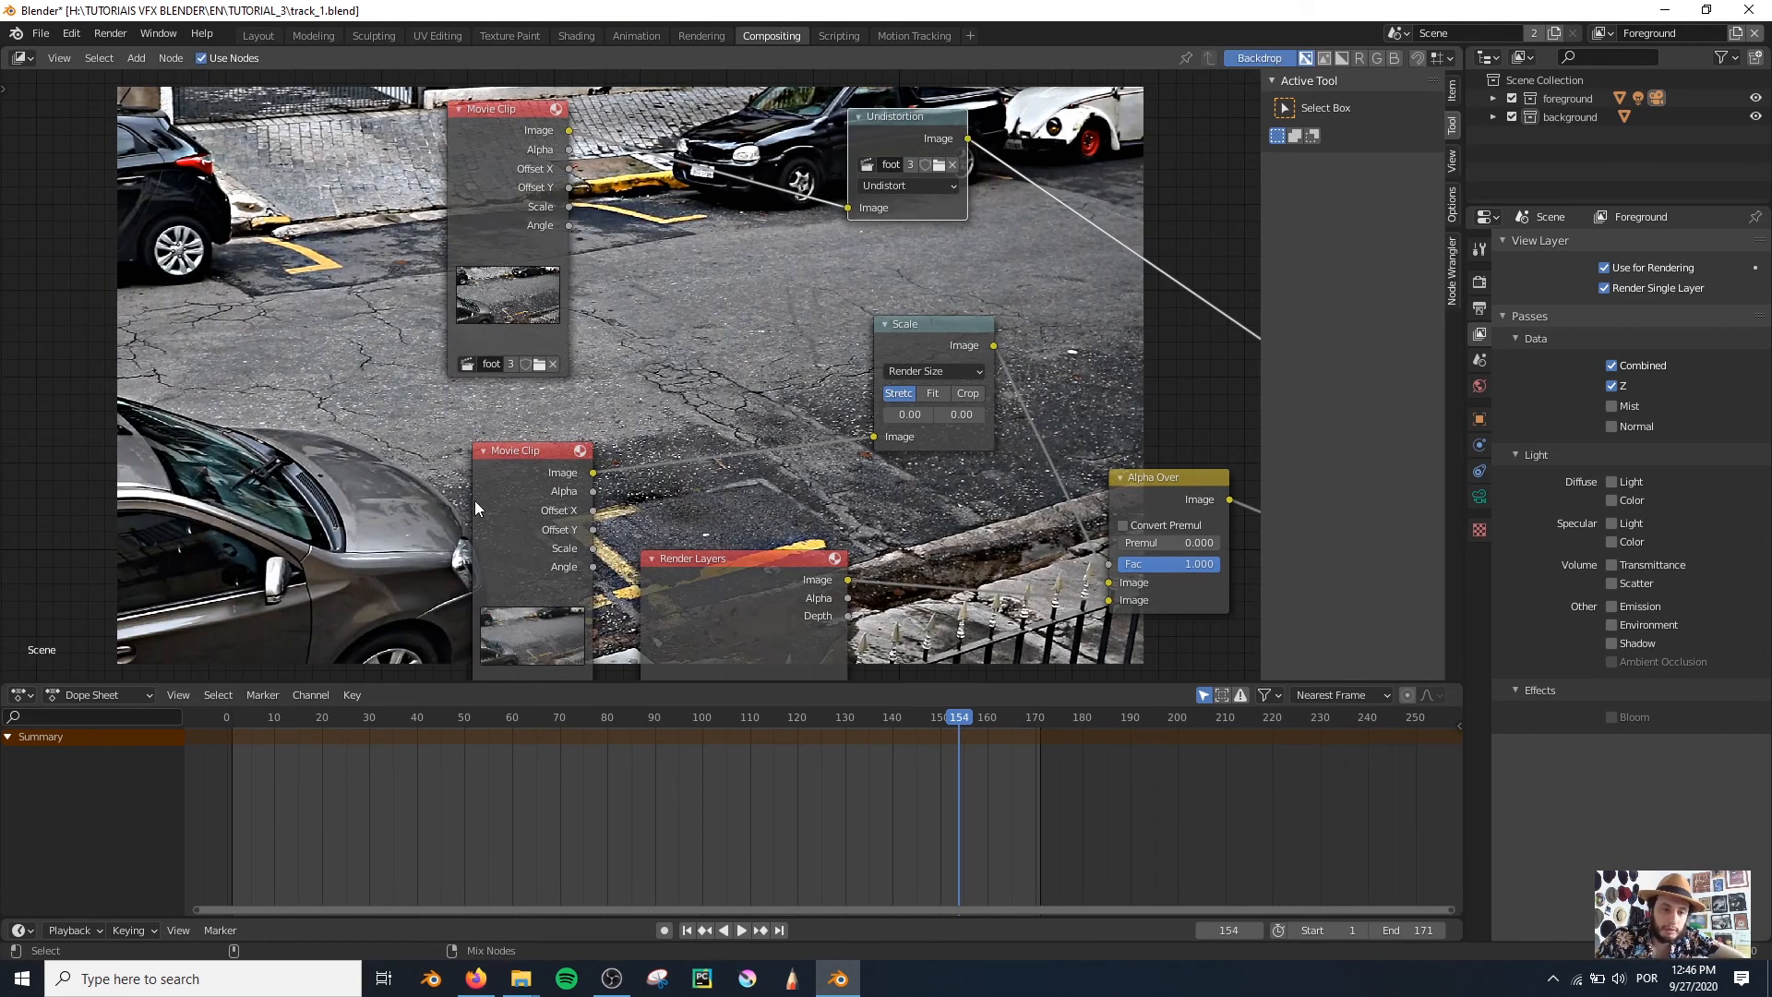
ctrl+shift+click(519, 481)
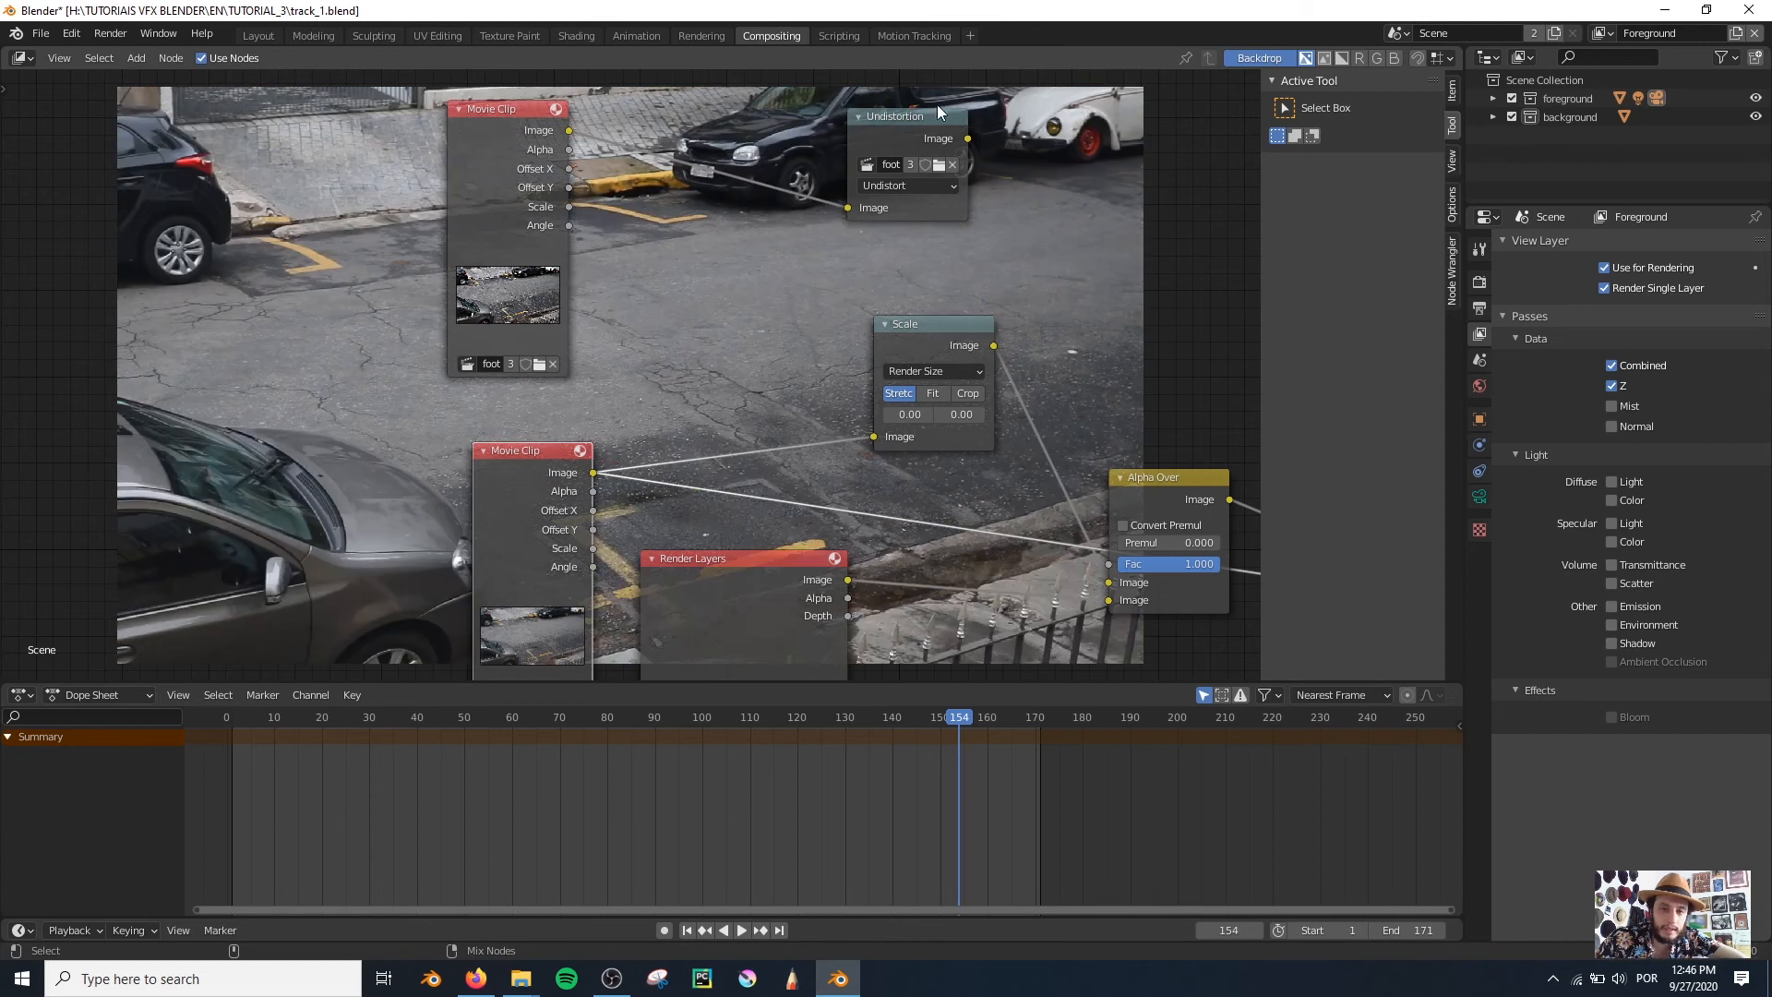
click(489, 164)
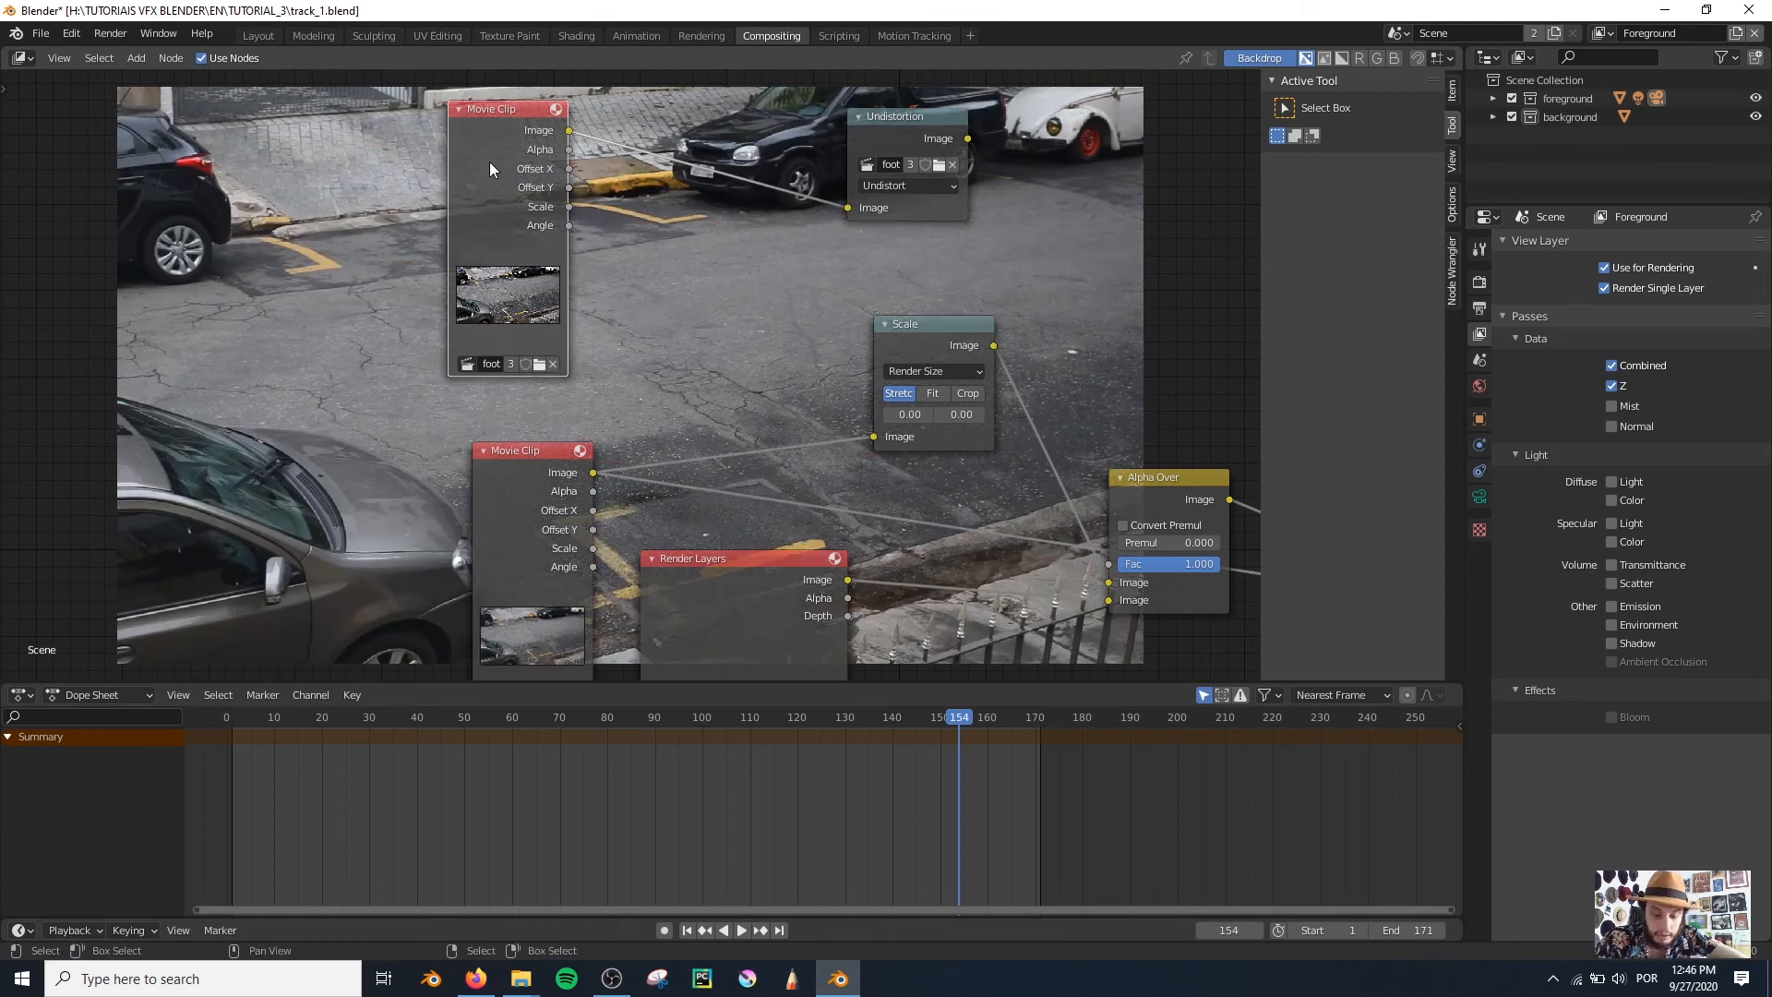
key(m)
click(916, 126)
key(m)
scroll(836, 310, down, 12)
middle_drag(812, 314, 659, 242)
drag(505, 416, 411, 484)
Step: In the Layout workspace's camera view, replace the camera's background movie clip with the image sequence from footage\UNSHARP_UNDISTORT
click(258, 35)
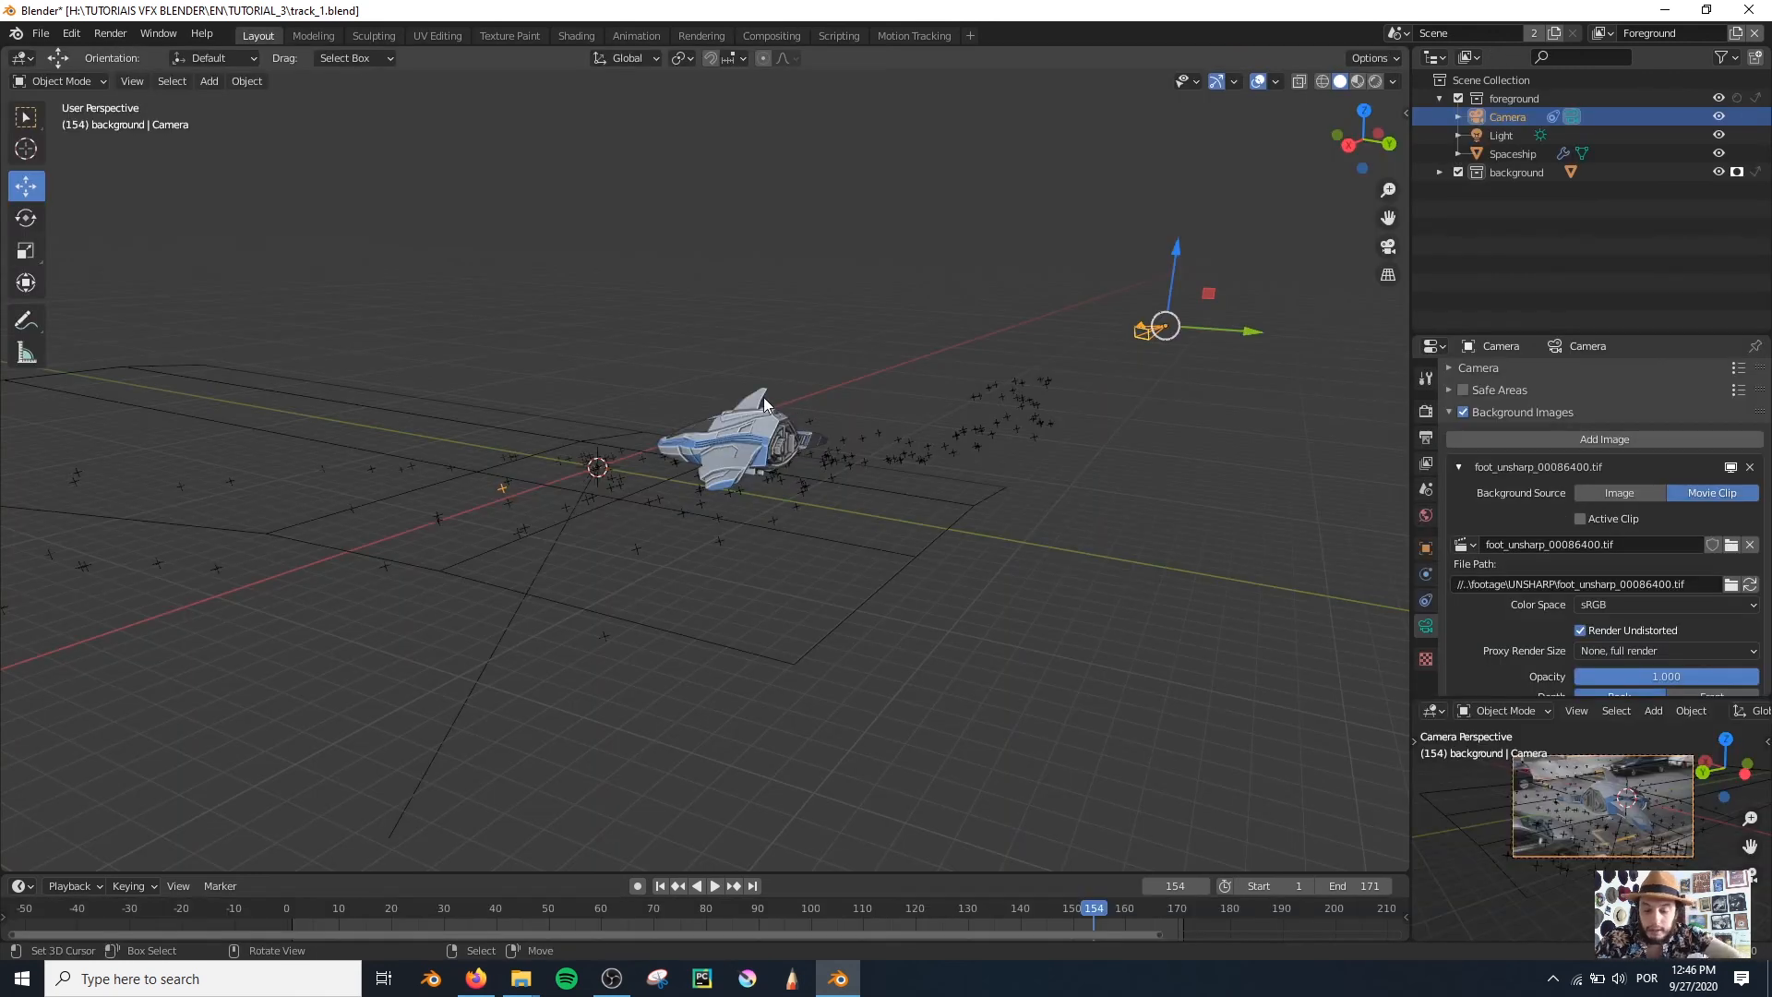
key(KP_0)
click(1731, 544)
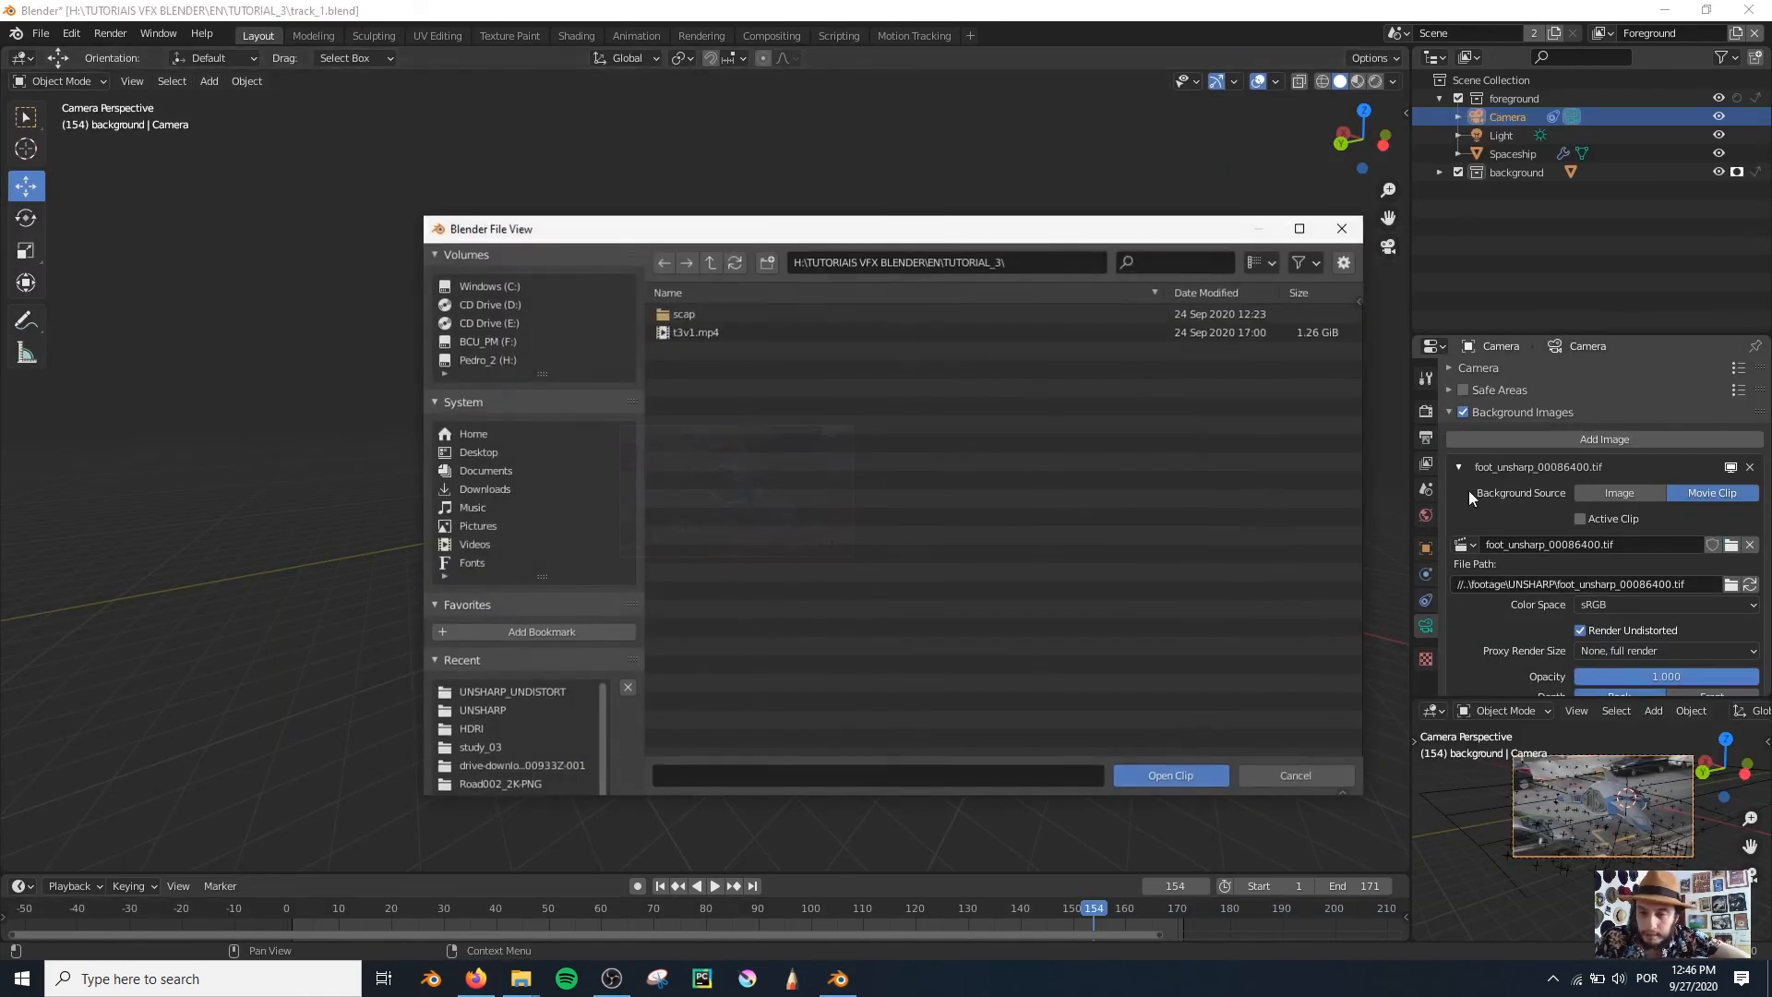
click(710, 262)
double_click(766, 356)
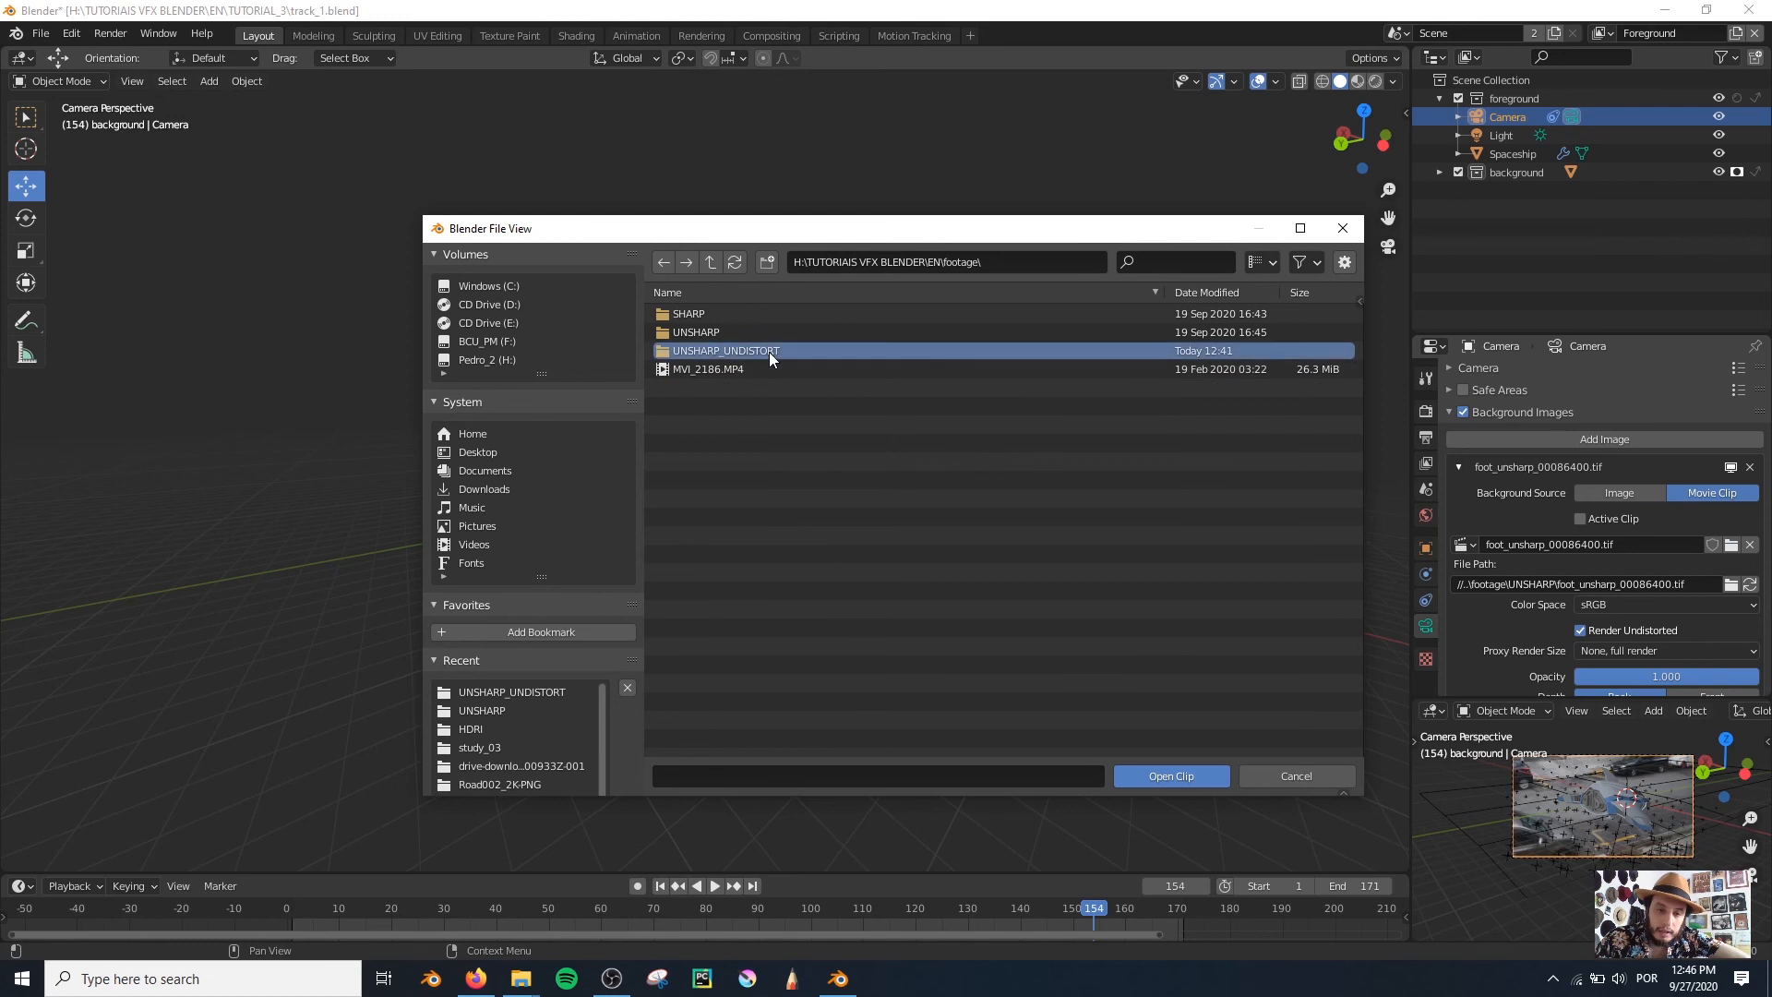
double_click(767, 352)
key(a)
click(1181, 779)
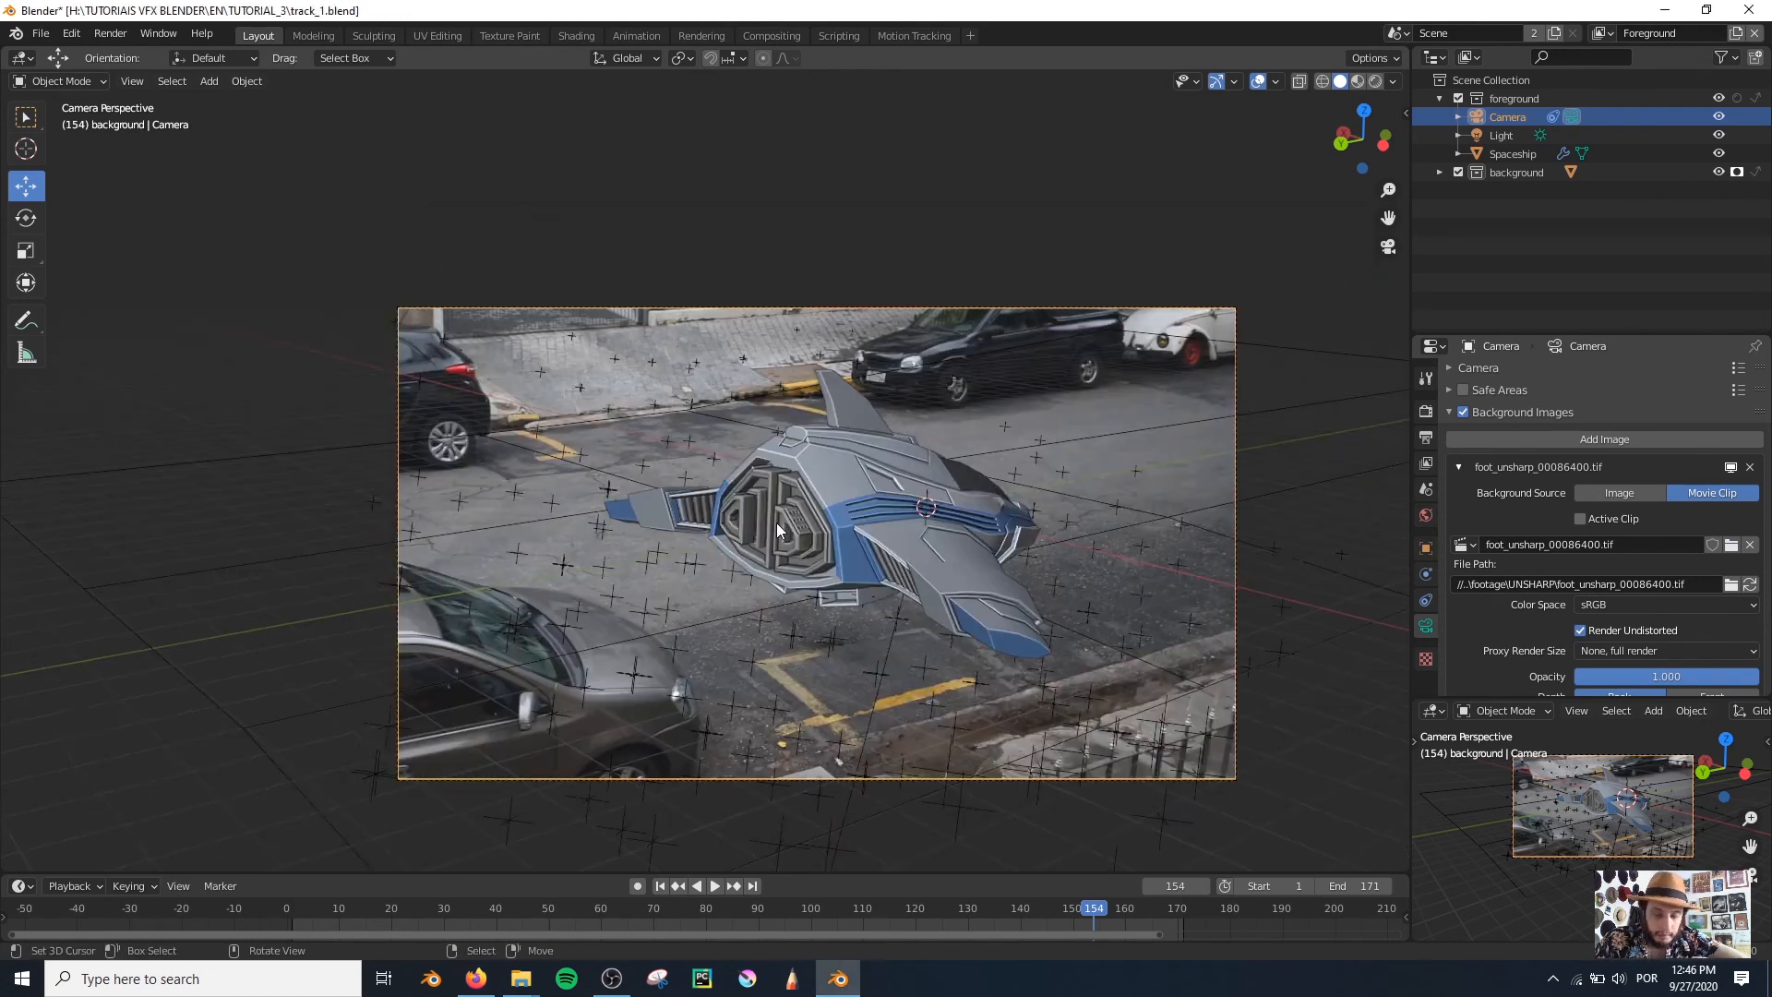
Step: Save the file, play back the spaceship shot through the camera, and scrub the timeline to frame 84
shift+middle_drag(1039, 578, 919, 540)
shift+middle_drag(764, 482, 729, 419)
key(ctrl+s)
key(space)
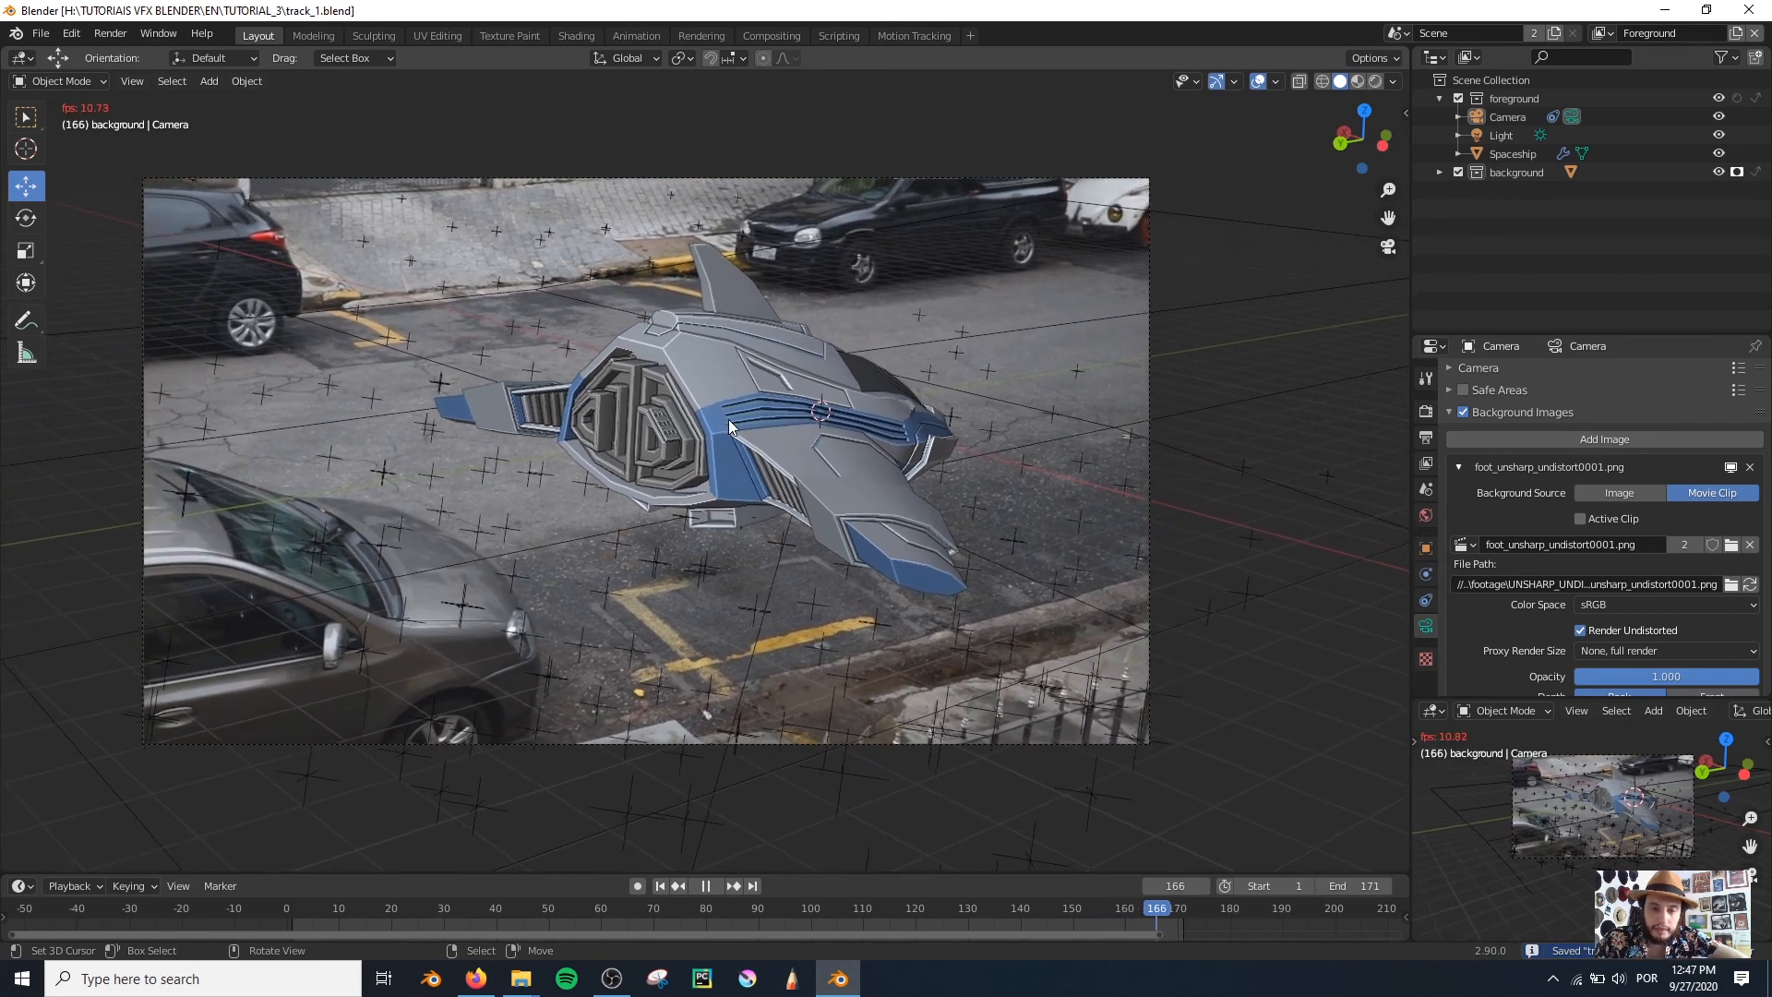
key(space)
drag(465, 916, 727, 927)
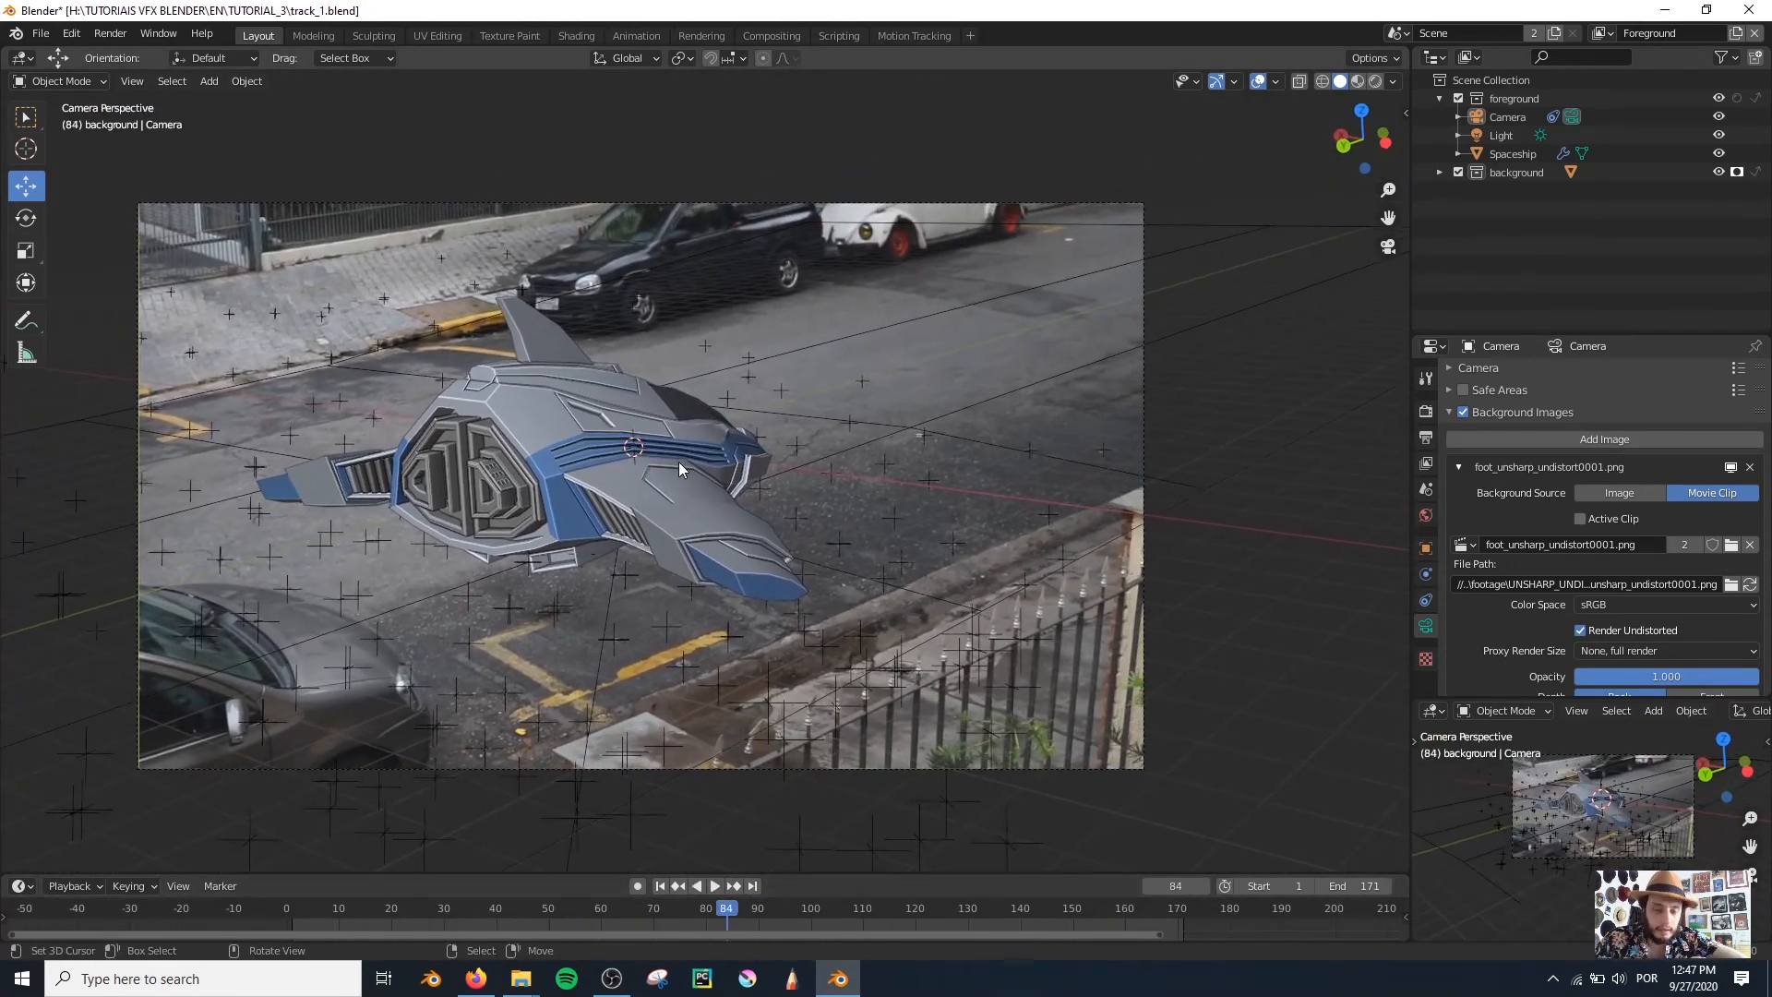